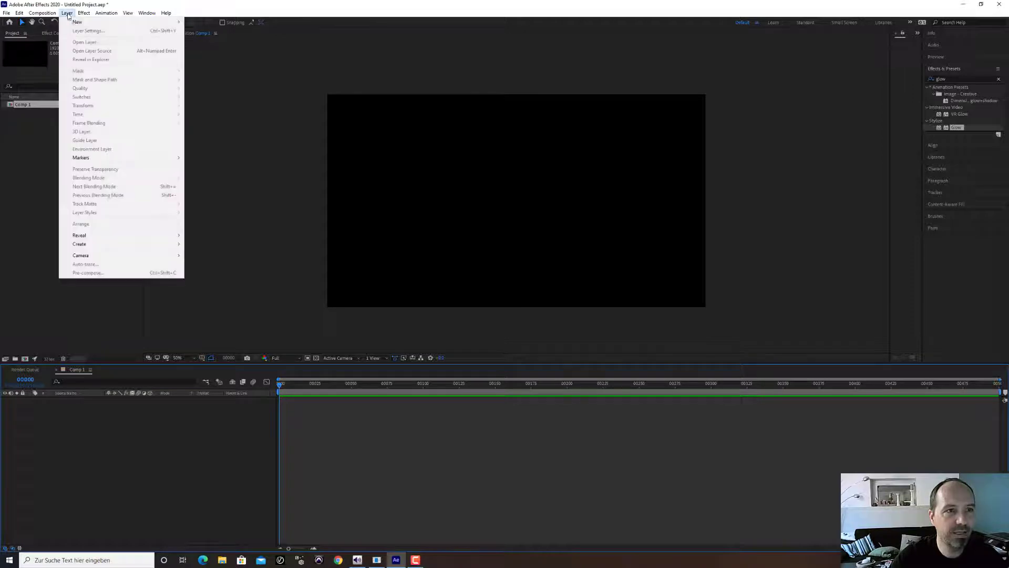
# - Create a new solid layer named Ring in Comp 1
pyautogui.moveTo(75, 23)
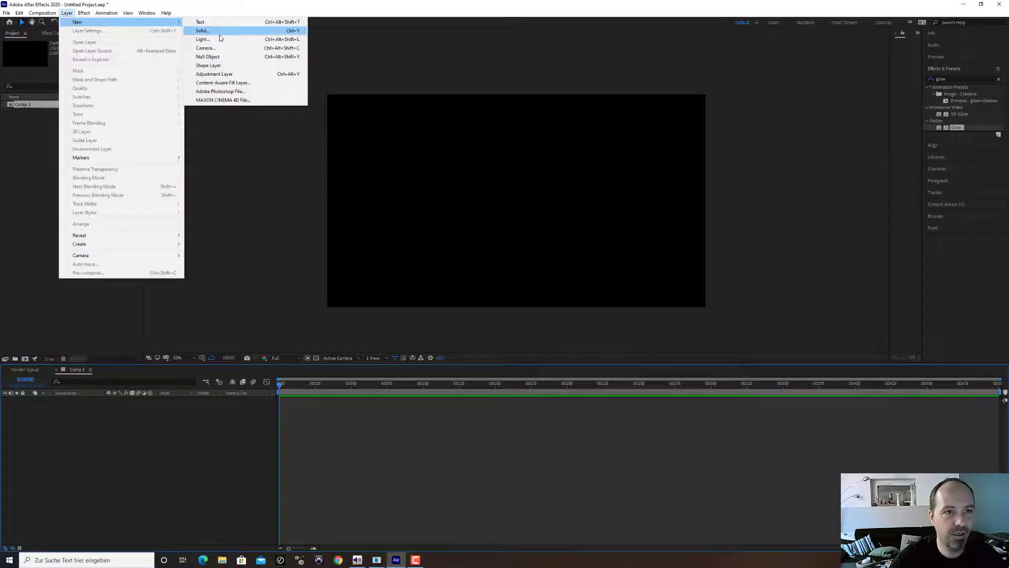
pyautogui.click(203, 30)
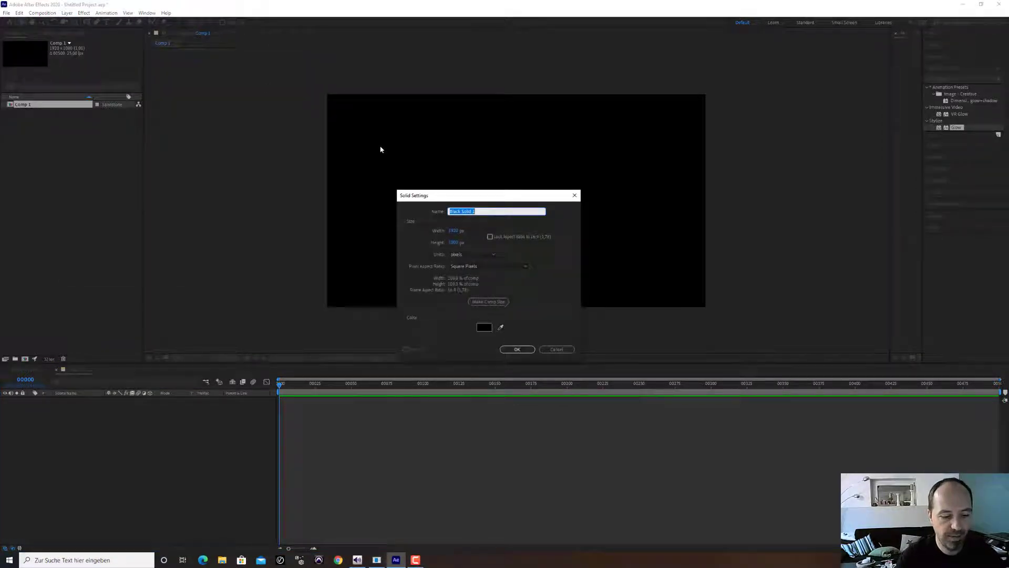
pyautogui.write('Ring')
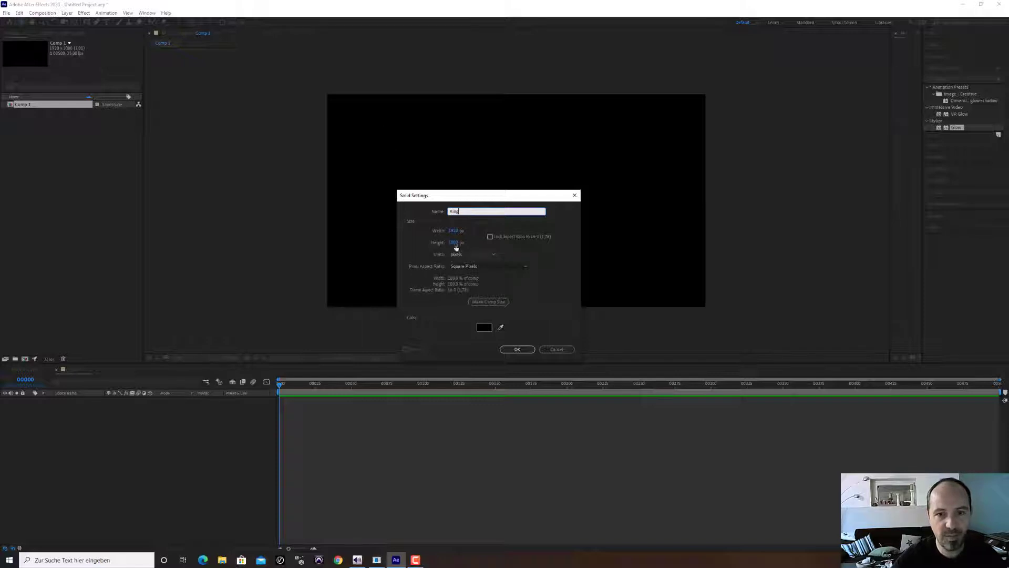
pyautogui.click(517, 350)
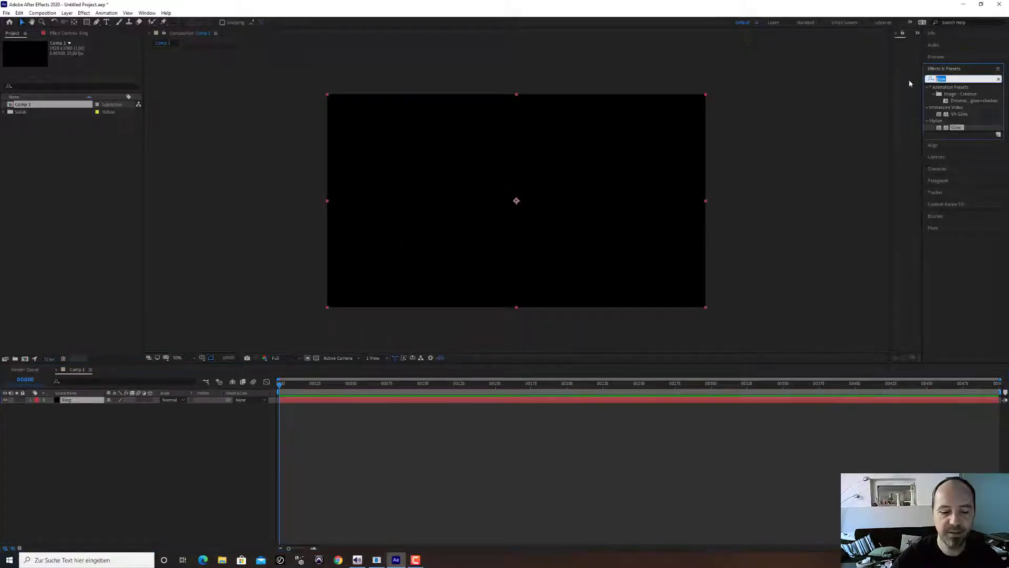
# - Find the Turbulent Noise effect and apply it to the Ring layer
pyautogui.write('t')
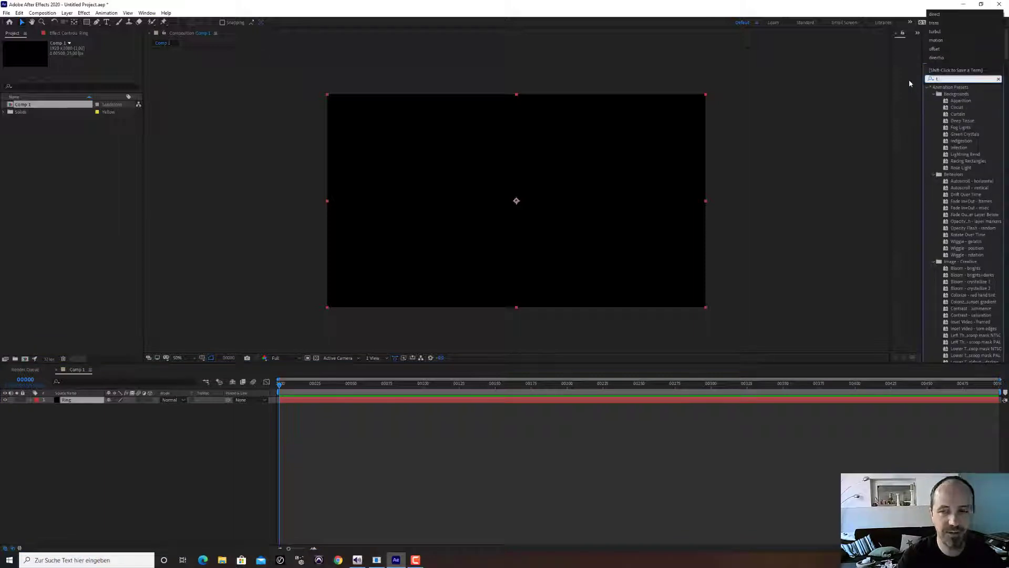
pyautogui.write('urbu')
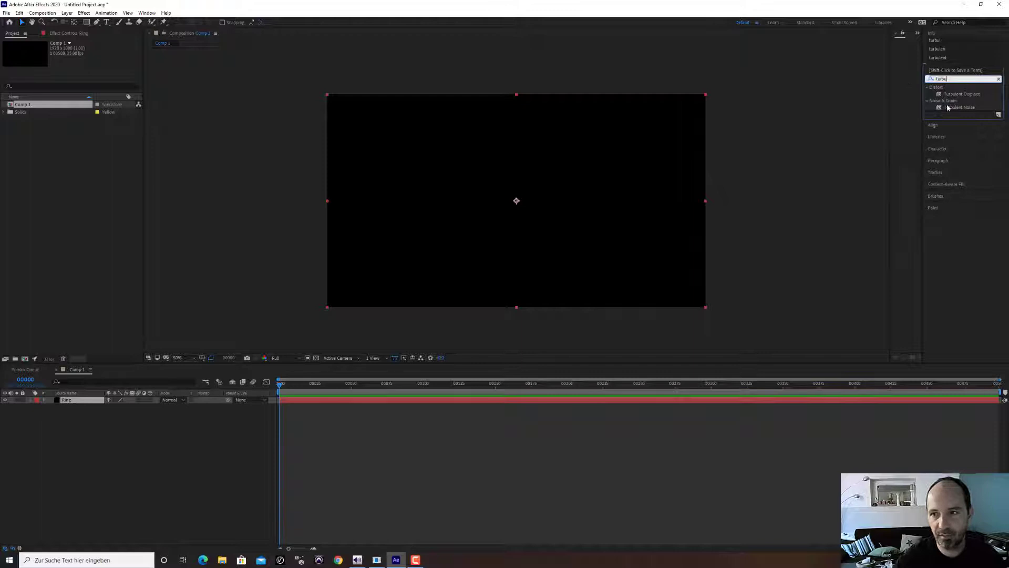
pyautogui.doubleClick(949, 107)
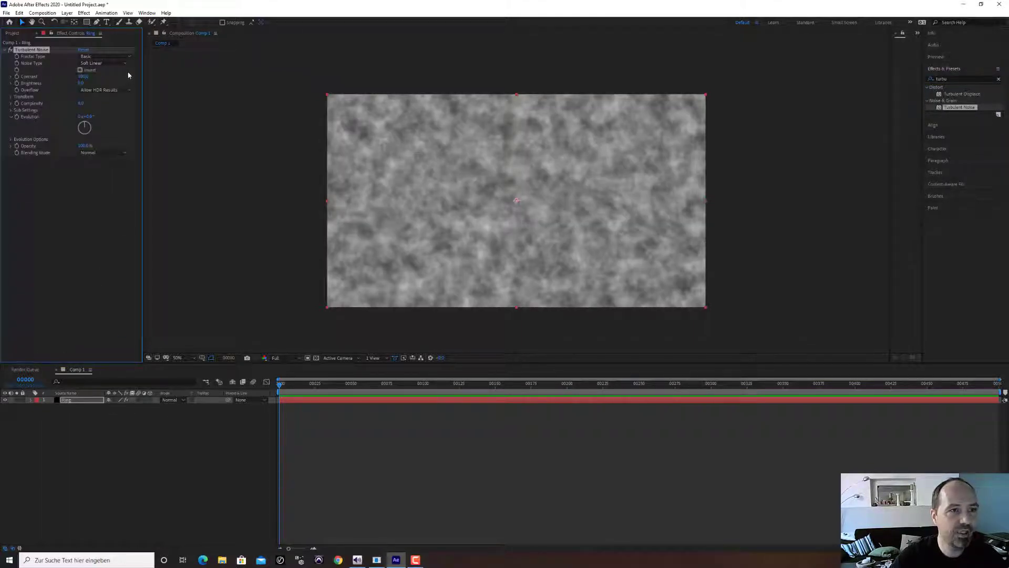
# - Set the Turbulent Noise fractal type to Basic and the noise type to Block
pyautogui.click(125, 58)
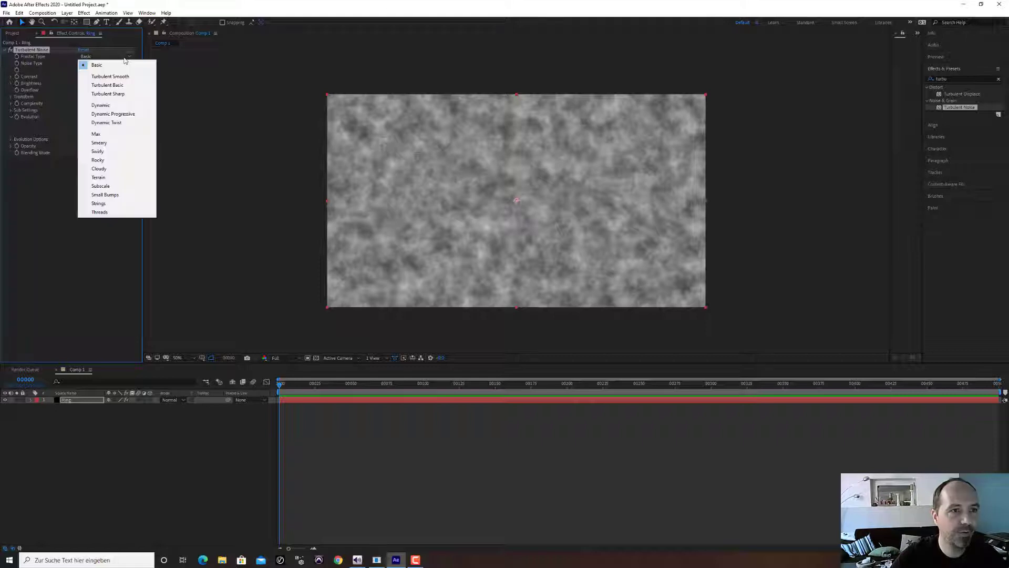
pyautogui.click(92, 64)
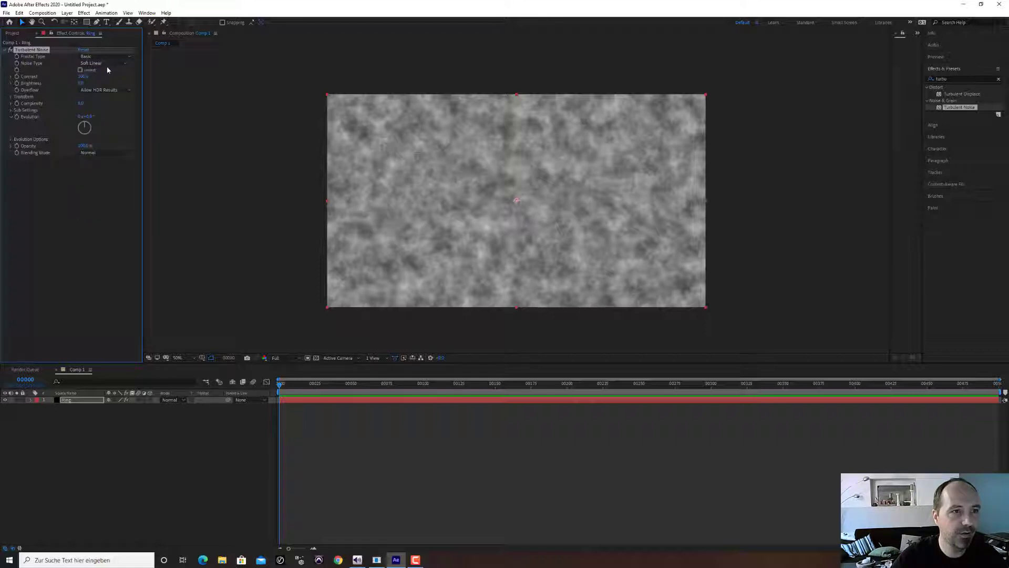
pyautogui.click(110, 64)
pyautogui.click(94, 70)
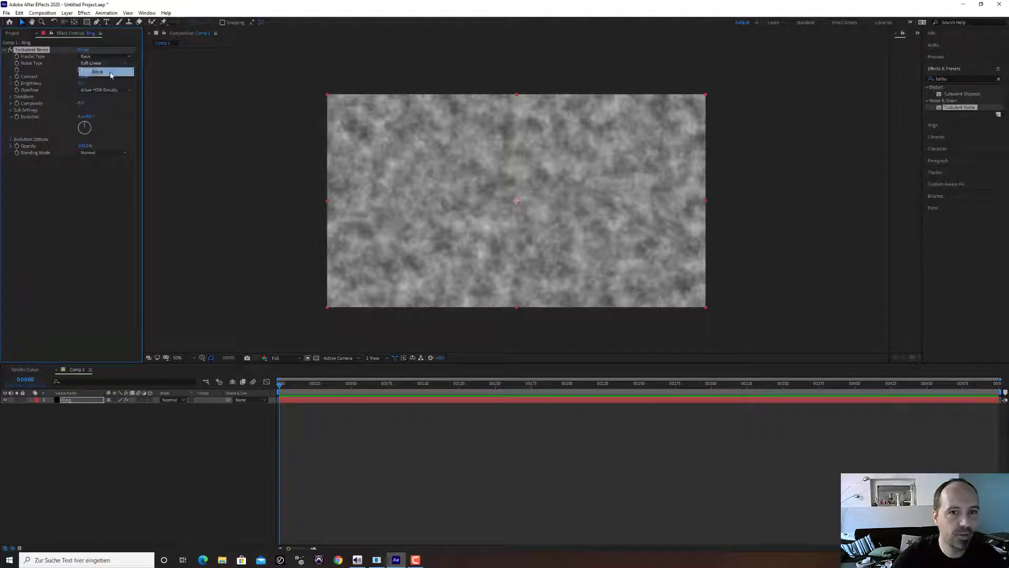
# - Turn off uniform scaling in the noise transform settings and reduce the scale width and scale height for smaller blocks
pyautogui.click(11, 98)
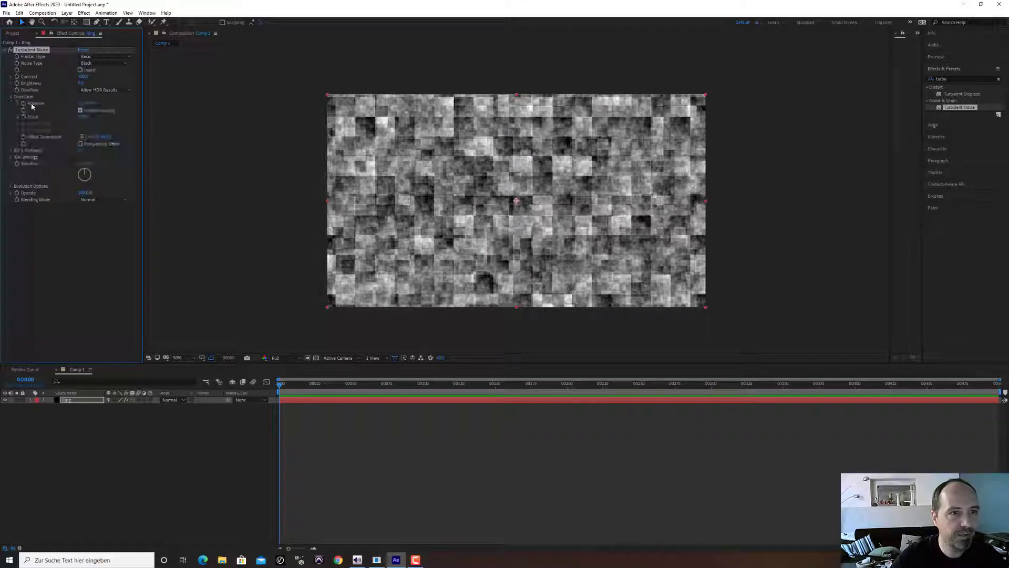
pyautogui.click(81, 111)
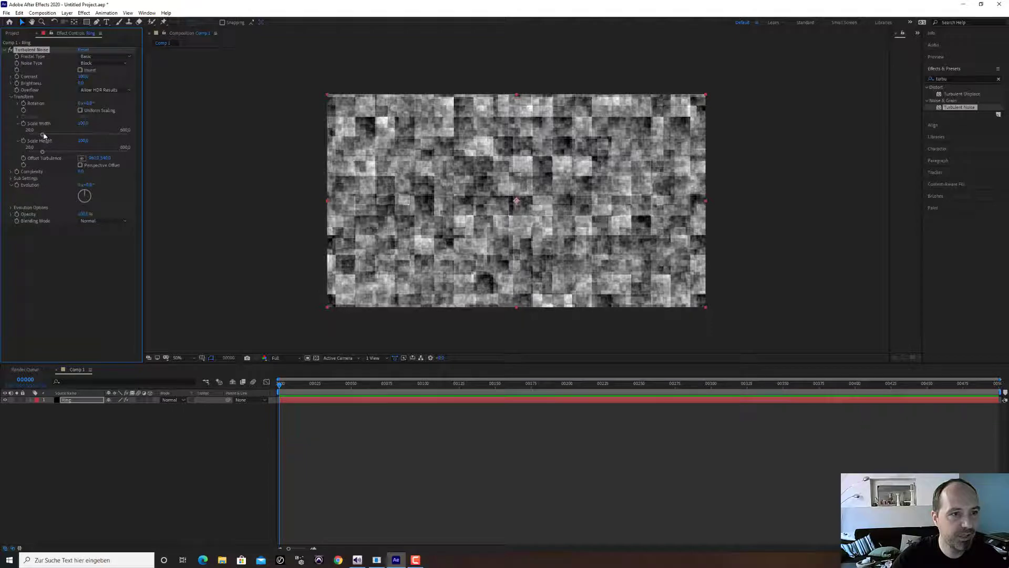
pyautogui.moveTo(42, 135)
pyautogui.mouseDown()
pyautogui.moveTo(29, 136)
pyautogui.moveTo(35, 155)
pyautogui.moveTo(39, 138)
pyautogui.mouseUp()
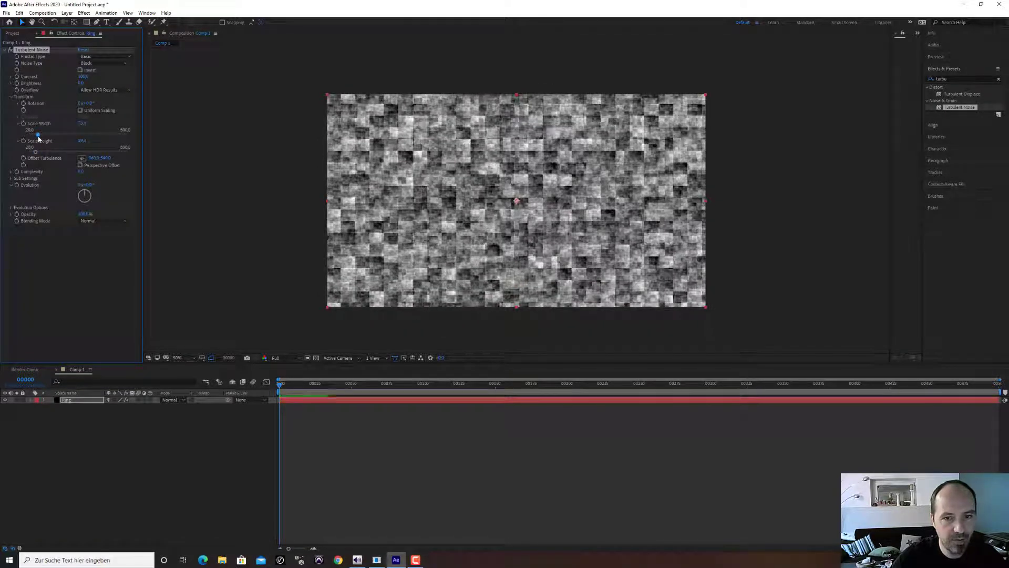
# - Draw a rectangular mask on the Ring layer as a horizontal band spanning the full width of the frame's lower half
pyautogui.click(119, 462)
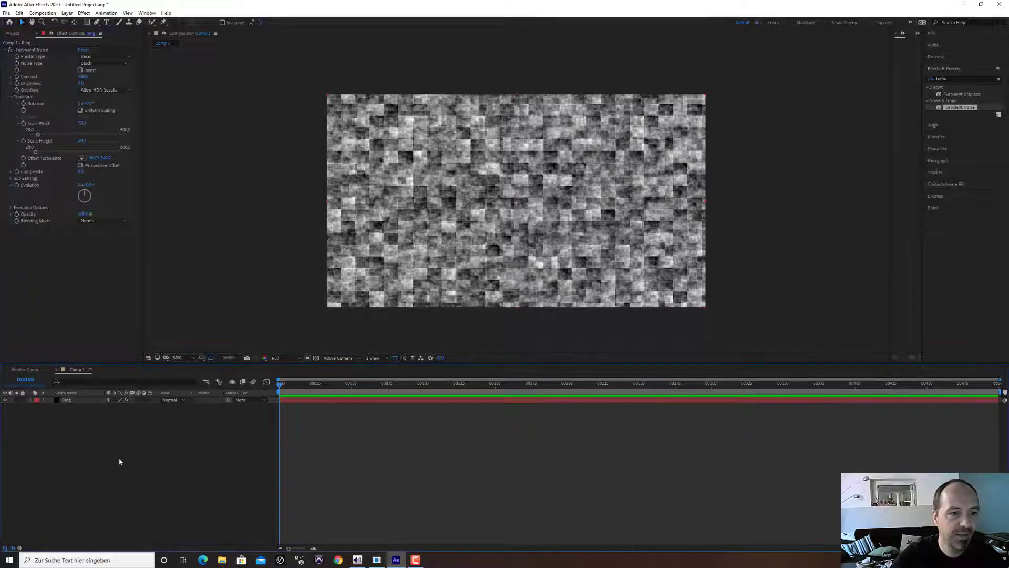
pyautogui.click(78, 403)
pyautogui.press('Return')
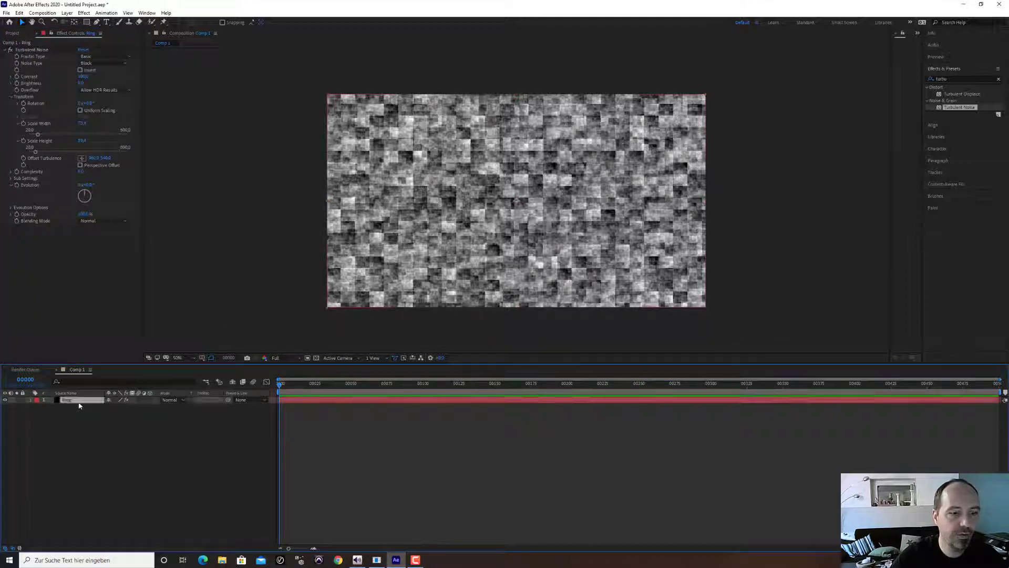
pyautogui.click(86, 22)
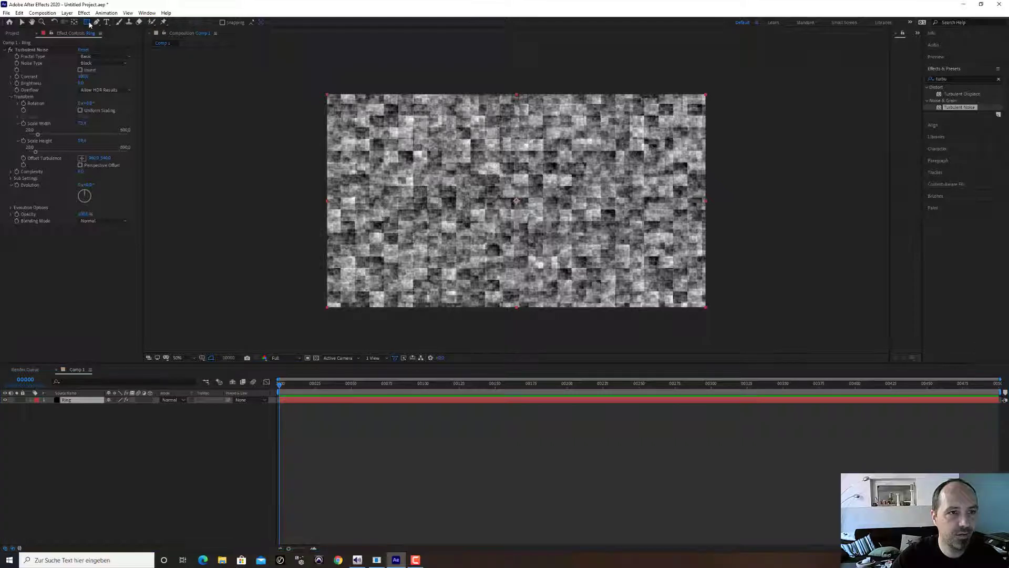
pyautogui.moveTo(316, 226); pyautogui.dragTo(738, 288)
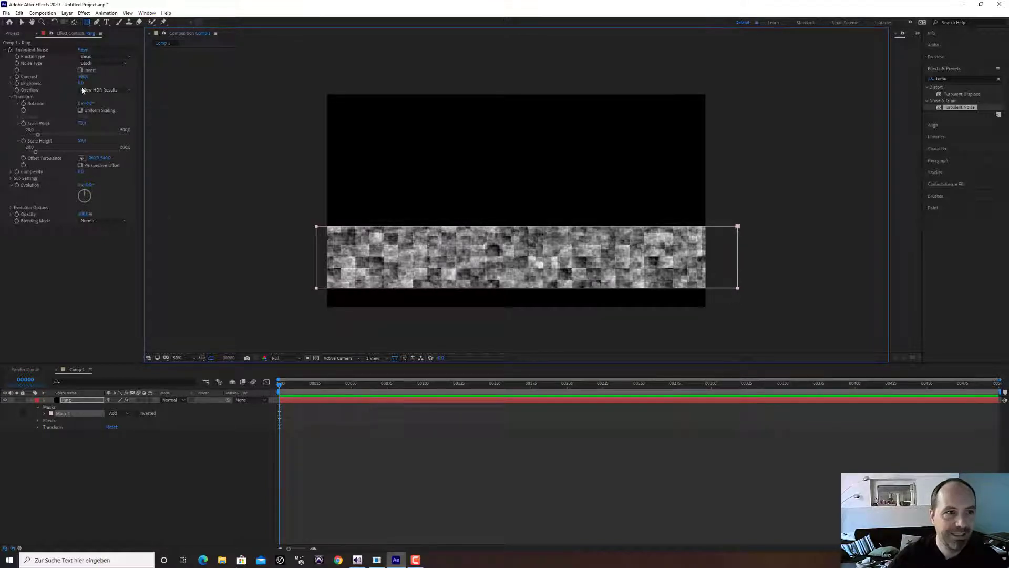
# - Create a second solid layer named Color
pyautogui.click(69, 13)
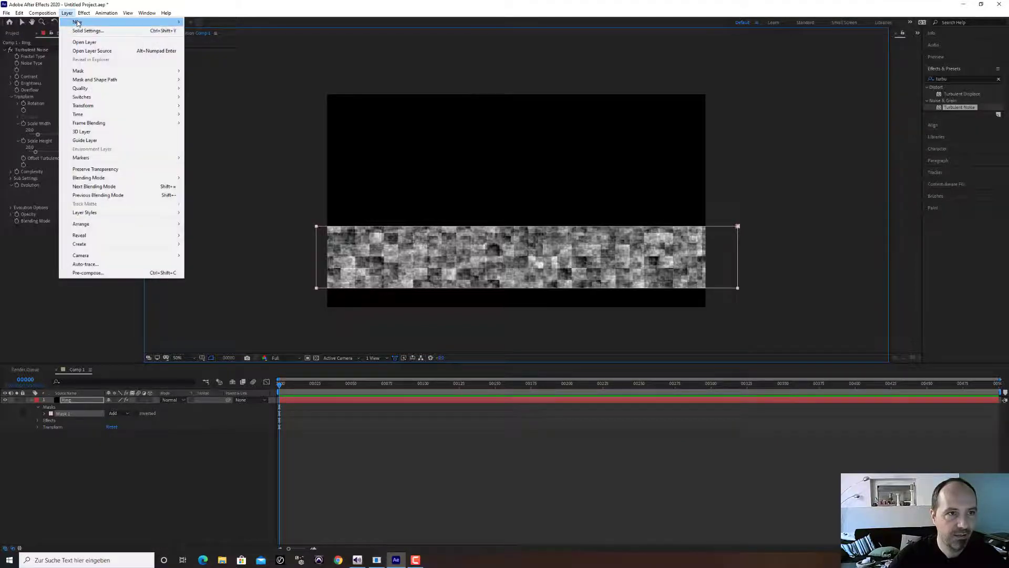
pyautogui.moveTo(84, 21)
pyautogui.click(219, 33)
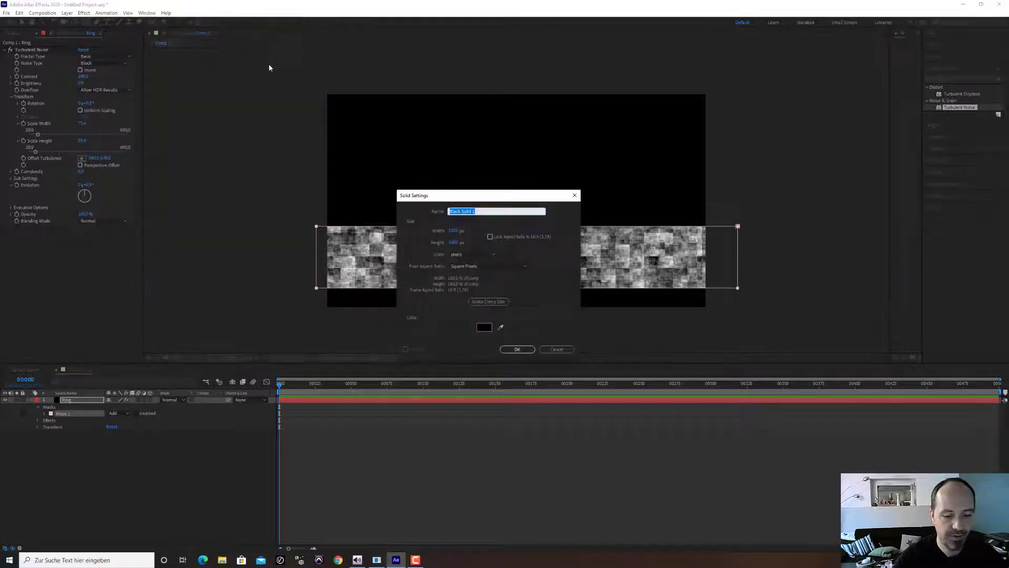
pyautogui.write('Col')
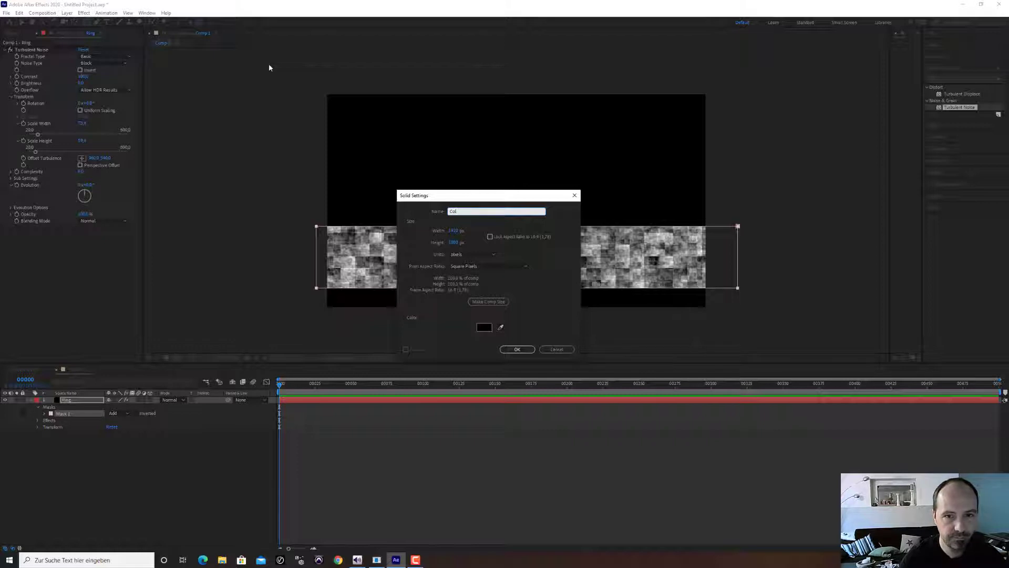
pyautogui.write('o')
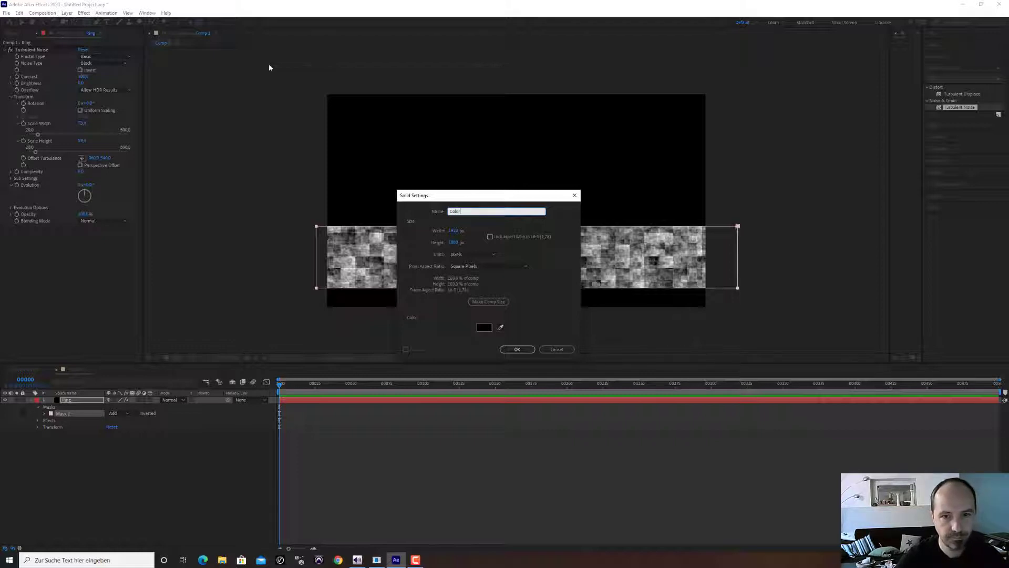
pyautogui.write('r')
pyautogui.click(521, 349)
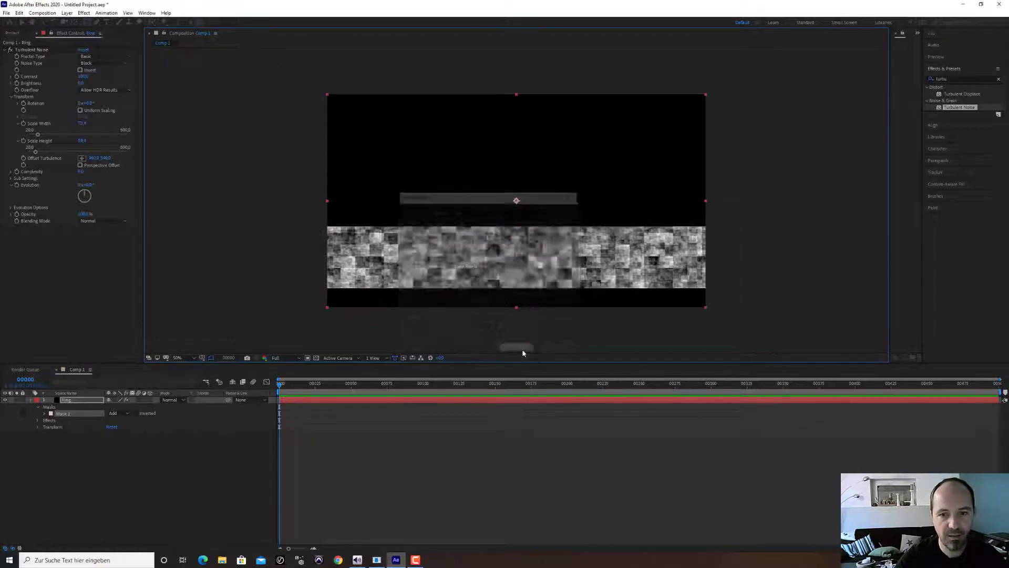
# - Find the 4-Color Gradient effect and apply it to the Color layer
pyautogui.click(947, 79)
pyautogui.moveTo(948, 79); pyautogui.dragTo(911, 79)
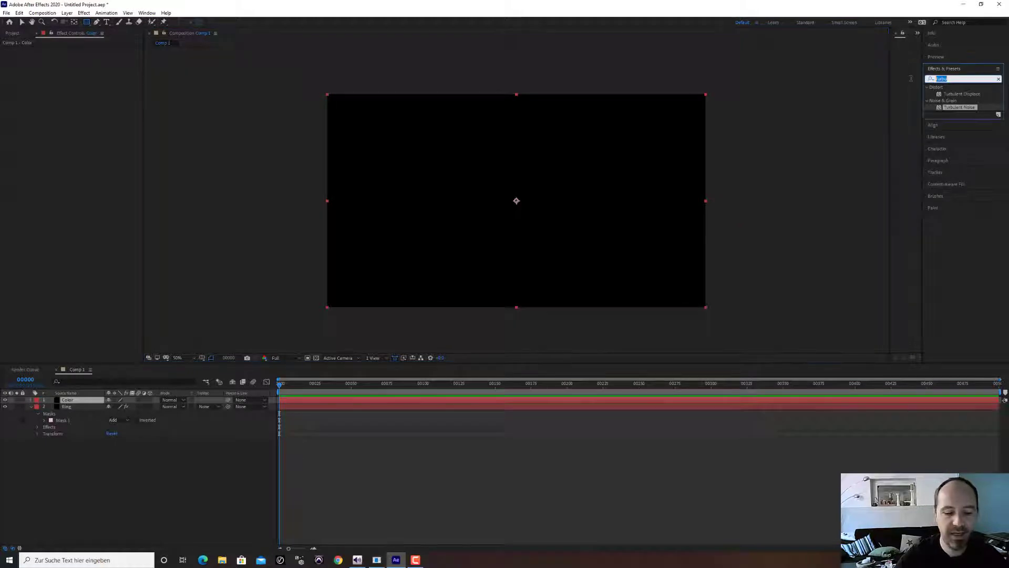
pyautogui.write('4')
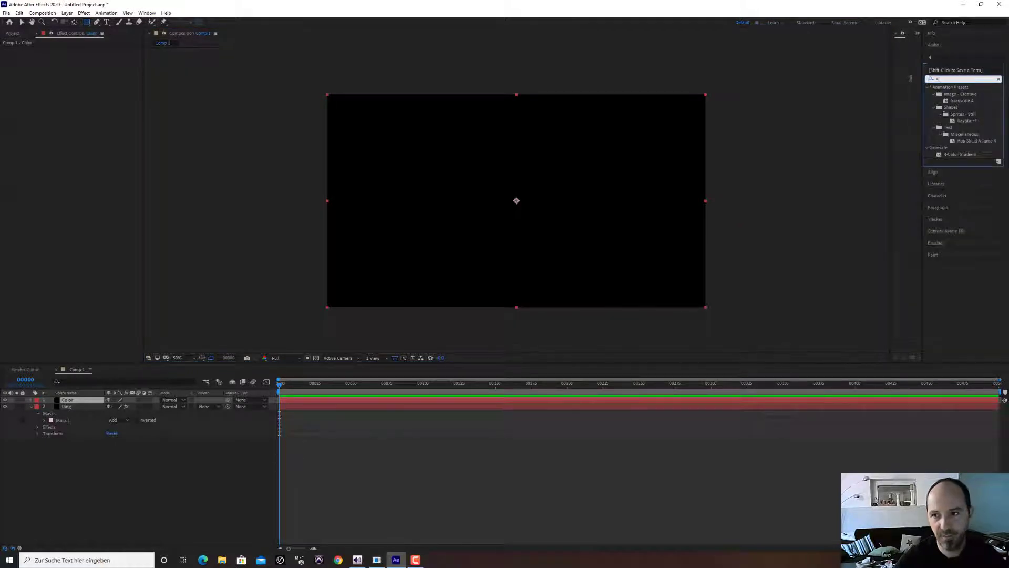
pyautogui.click(957, 154)
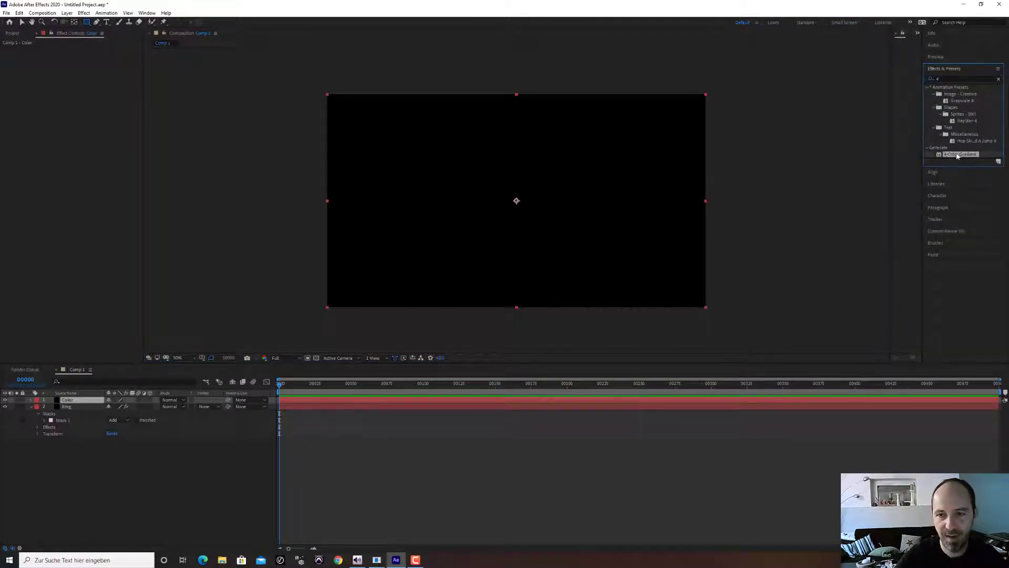
pyautogui.doubleClick(958, 154)
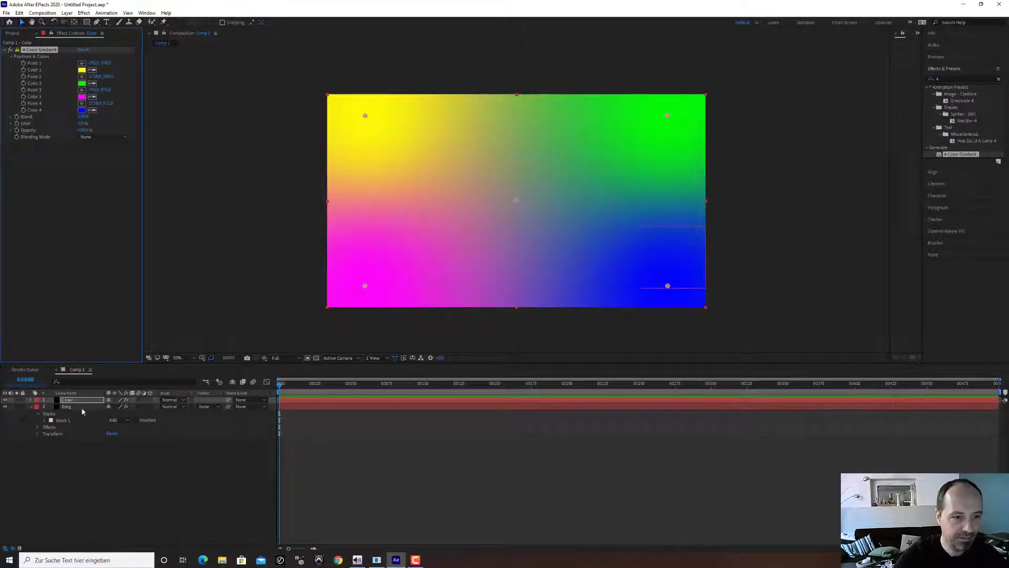
# - Move the Color layer below Ring and set its track matte to Luma using the Ring layer
pyautogui.moveTo(78, 402); pyautogui.dragTo(82, 448)
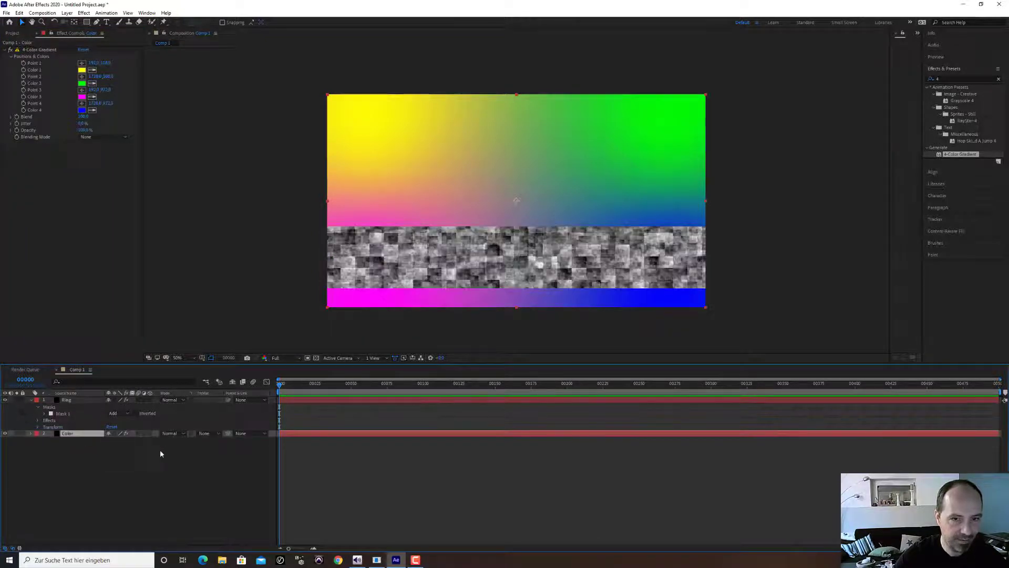
pyautogui.click(213, 434)
pyautogui.click(228, 472)
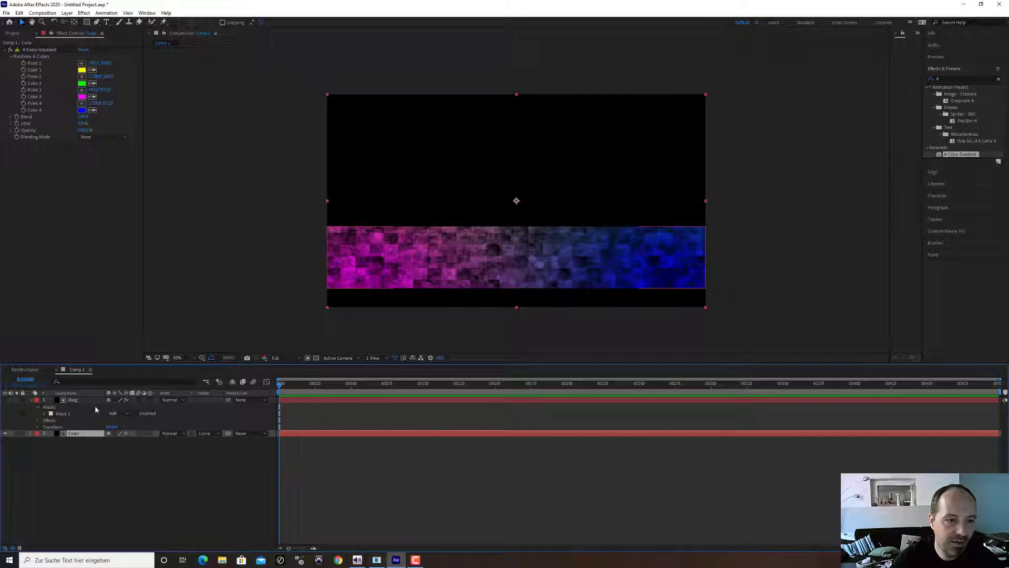
# - Duplicate the Ring layer, turn on the duplicate's visibility and set its blending mode to Add
pyautogui.click(77, 401)
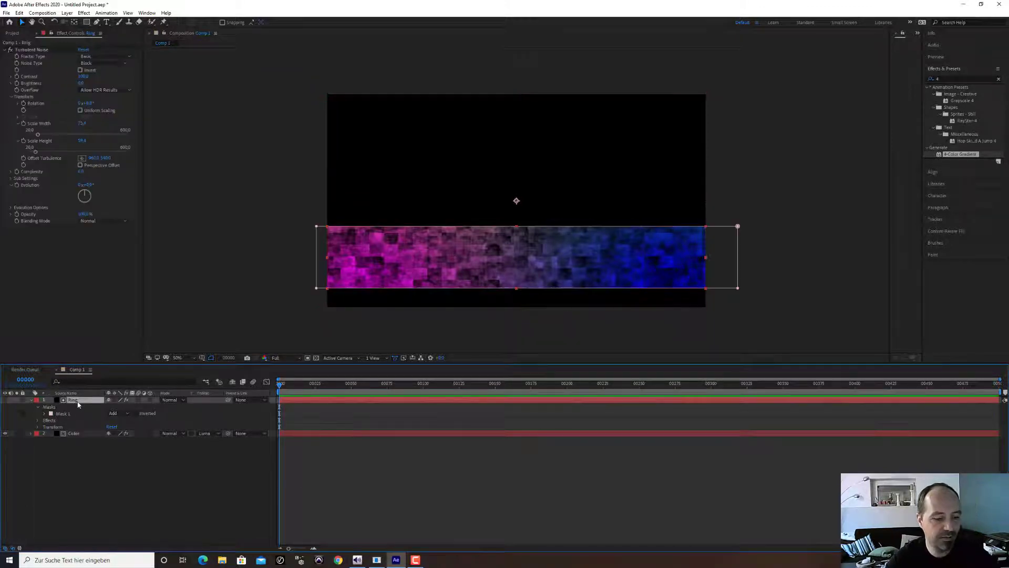
pyautogui.hotkey('ctrl', 'd')
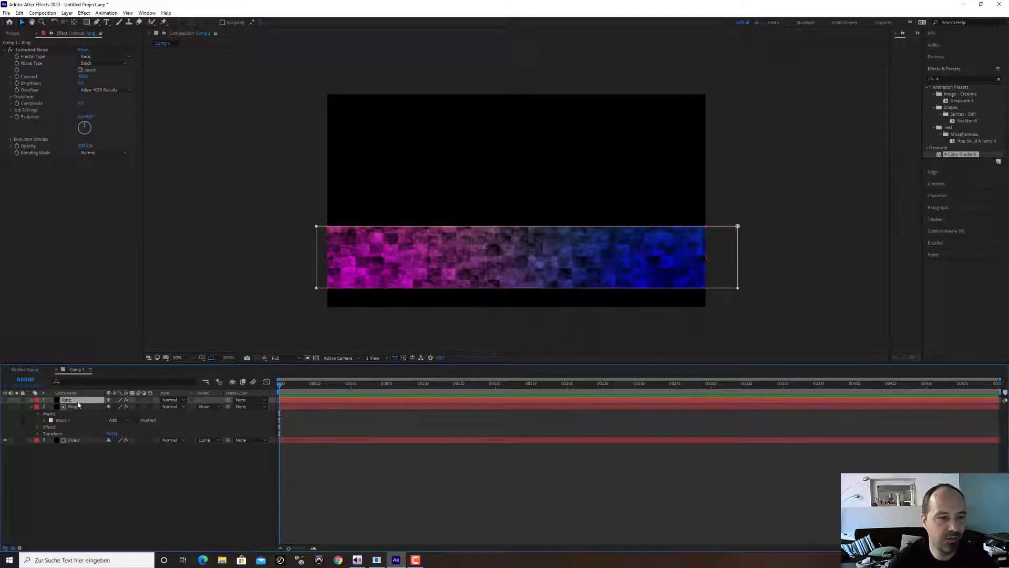
pyautogui.click(5, 400)
pyautogui.click(181, 400)
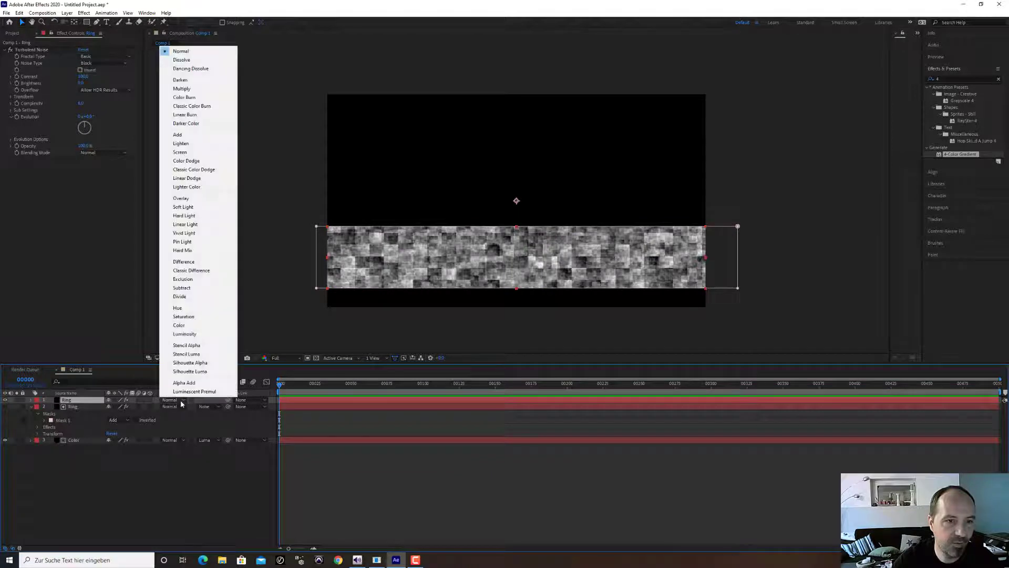
pyautogui.click(178, 134)
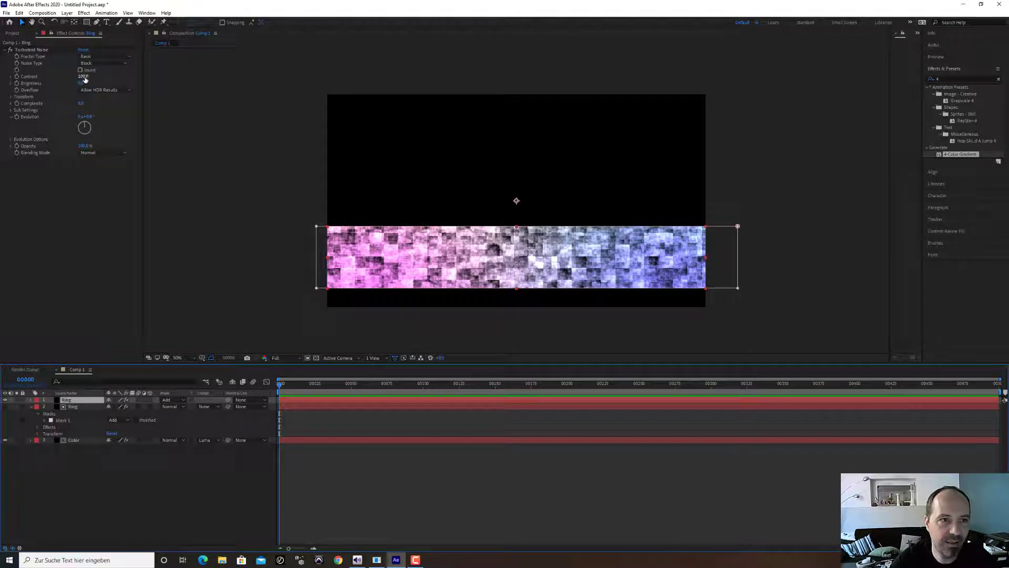
# - Raise the contrast and lower the brightness of the Turbulent Noise on the duplicated Ring layer
pyautogui.moveTo(84, 77); pyautogui.dragTo(174, 72)
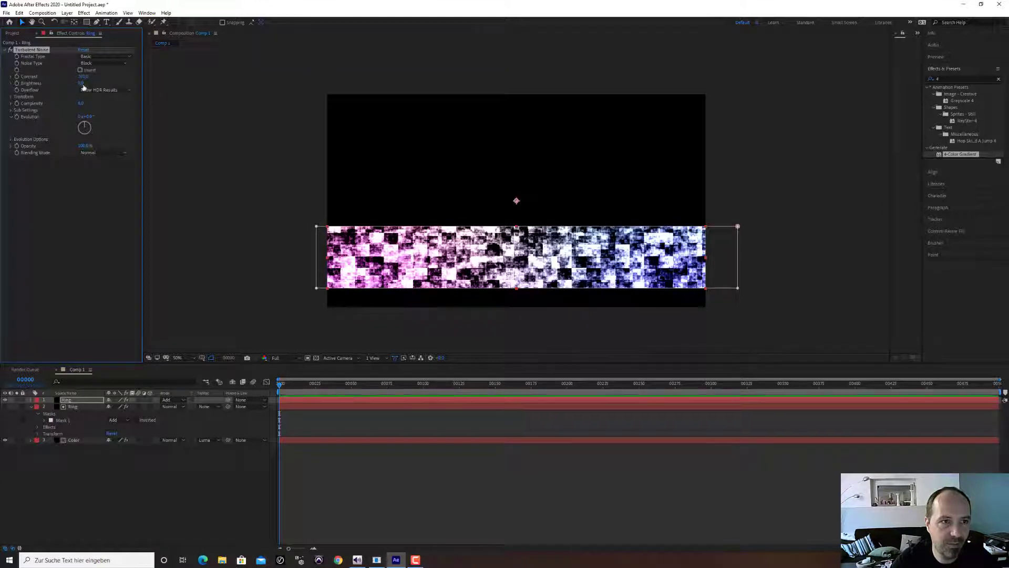
pyautogui.moveTo(81, 84)
pyautogui.mouseDown()
pyautogui.moveTo(99, 83)
pyautogui.moveTo(75, 86)
pyautogui.mouseUp()
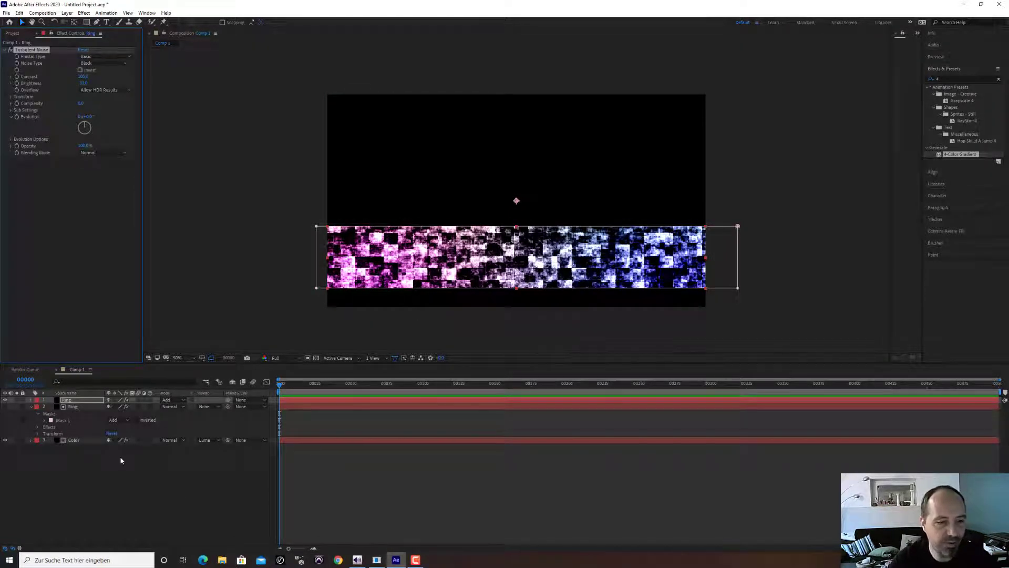
# - Pre-compose both Ring layers and the Color layer into a new composition named Ring_A
pyautogui.keyDown('shift'); pyautogui.click(73, 439); pyautogui.keyUp('shift')
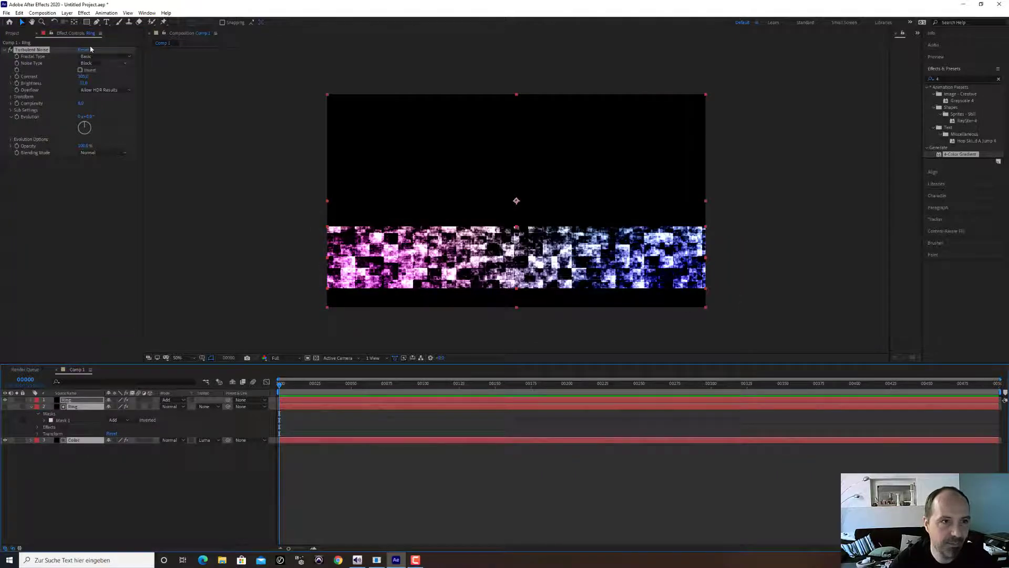
pyautogui.click(66, 13)
pyautogui.click(86, 272)
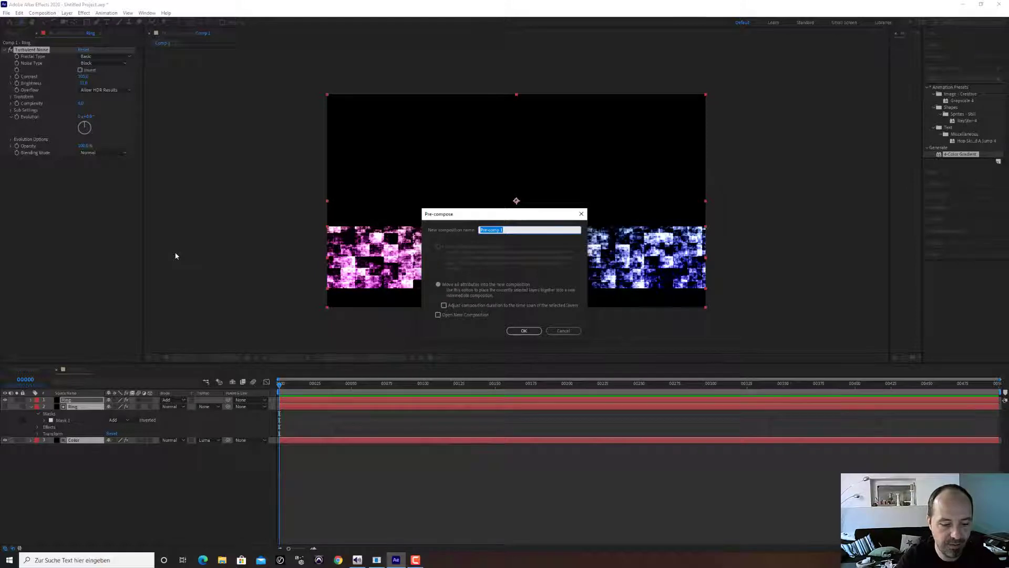
pyautogui.write('Ring_A')
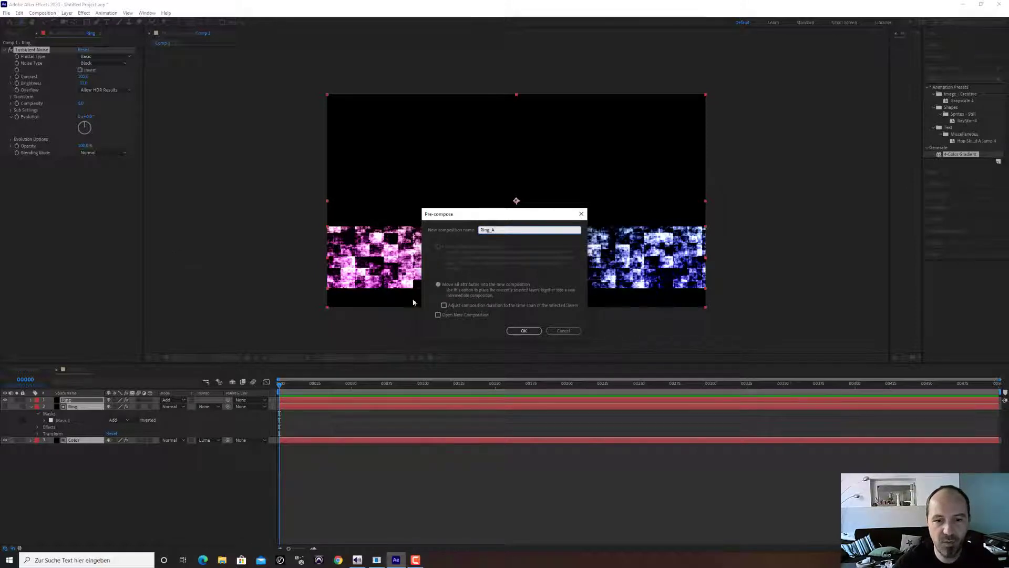
pyautogui.click(521, 331)
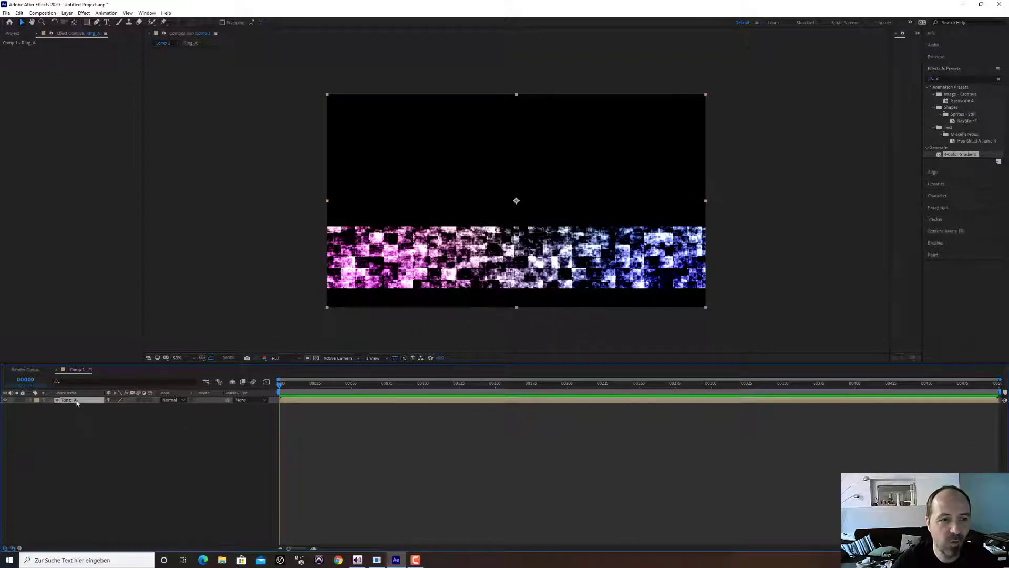
# - Find the Polar Coordinates effect, apply it to Ring_A and set it to Rect to Polar with 100% interpolation
pyautogui.click(963, 78)
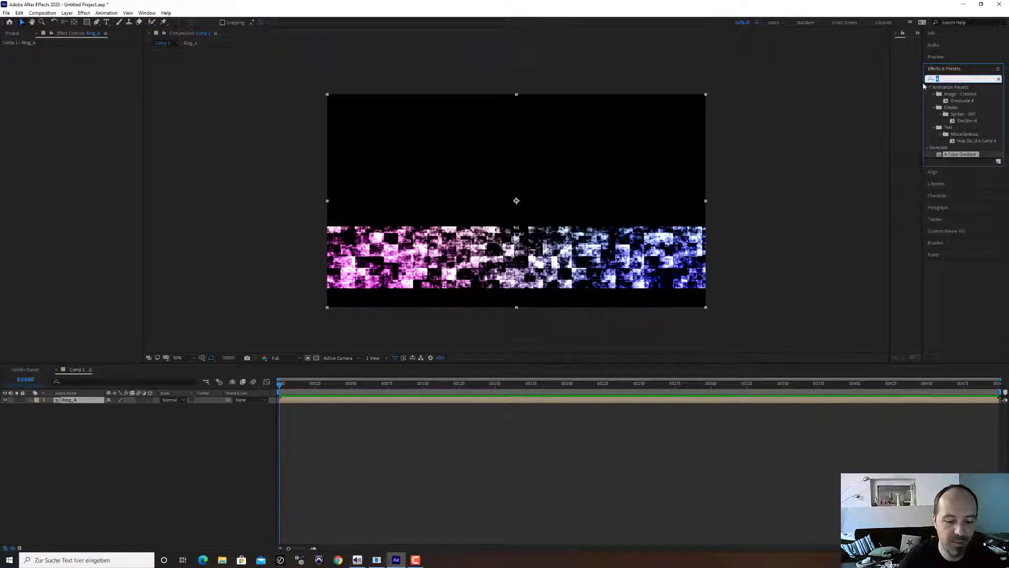
pyautogui.write('pol')
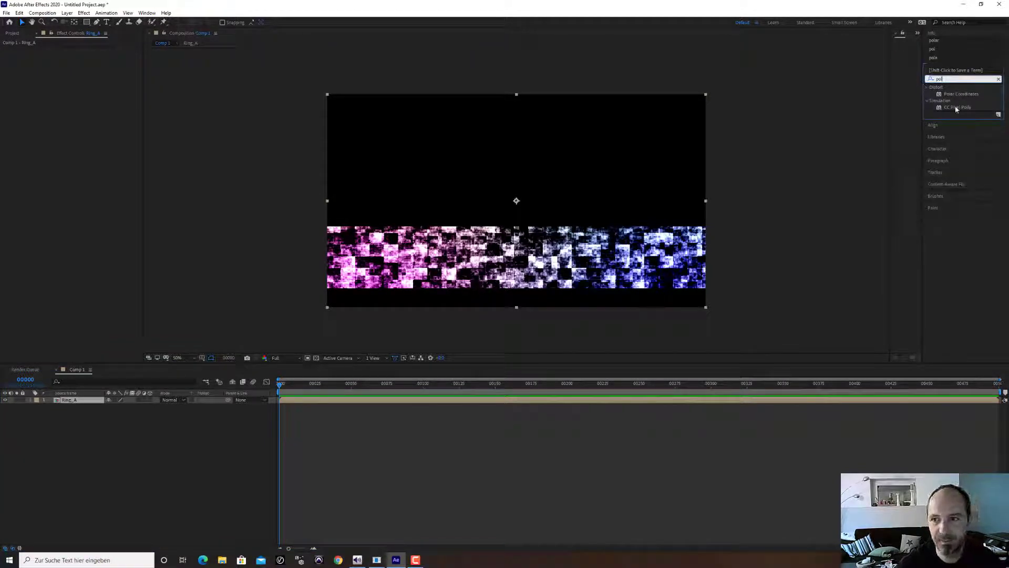
pyautogui.doubleClick(961, 94)
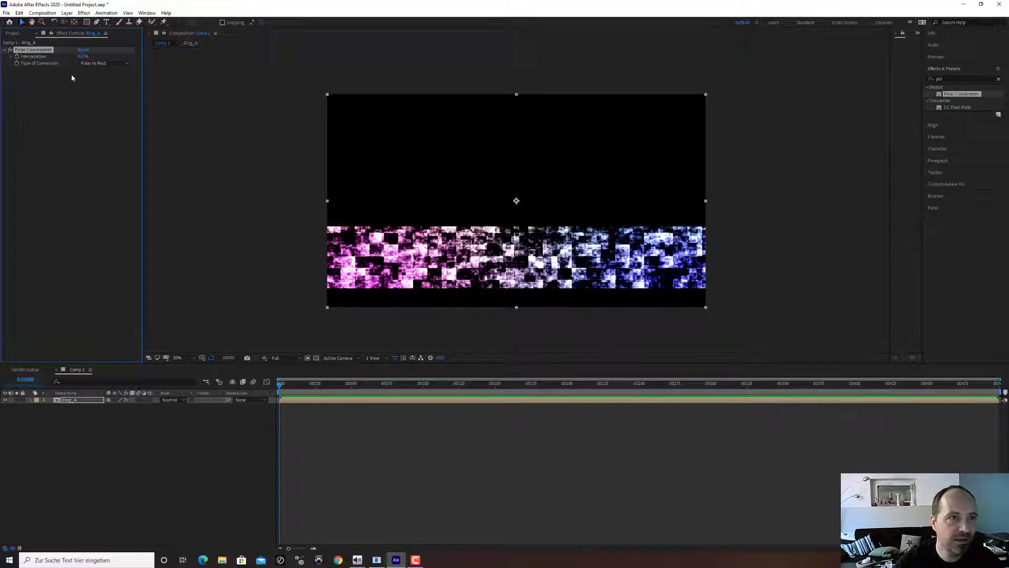
pyautogui.click(105, 64)
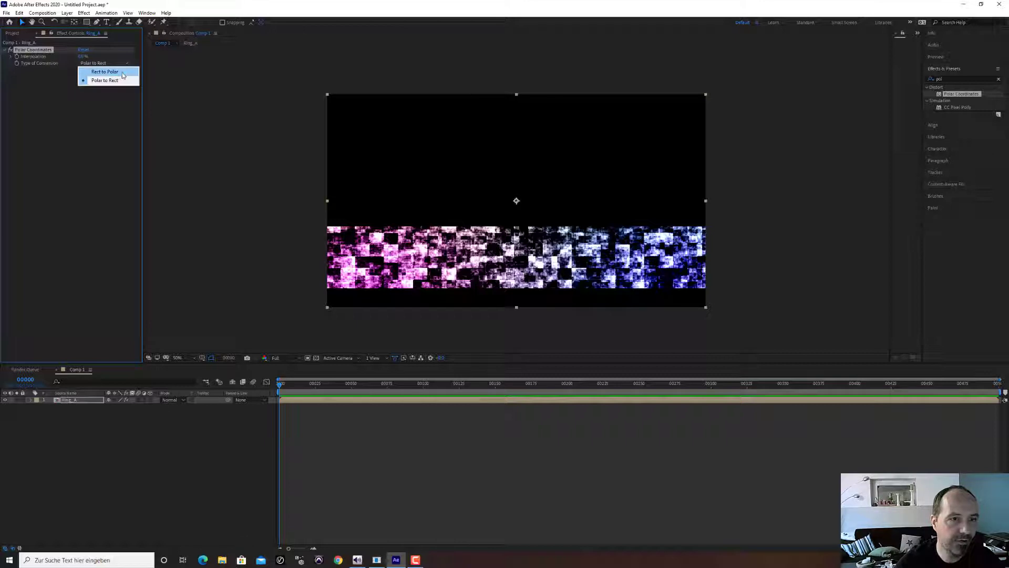
pyautogui.click(122, 74)
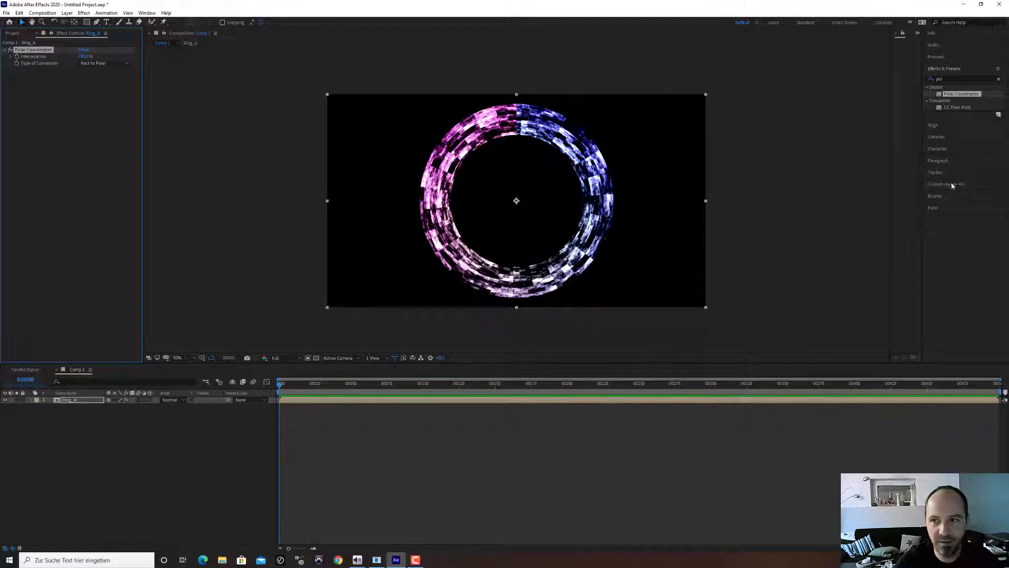
# - Add the Transform effect to Ring_A, turn off uniform scale and flatten the ring to a scale height of about 39
pyautogui.click(957, 79)
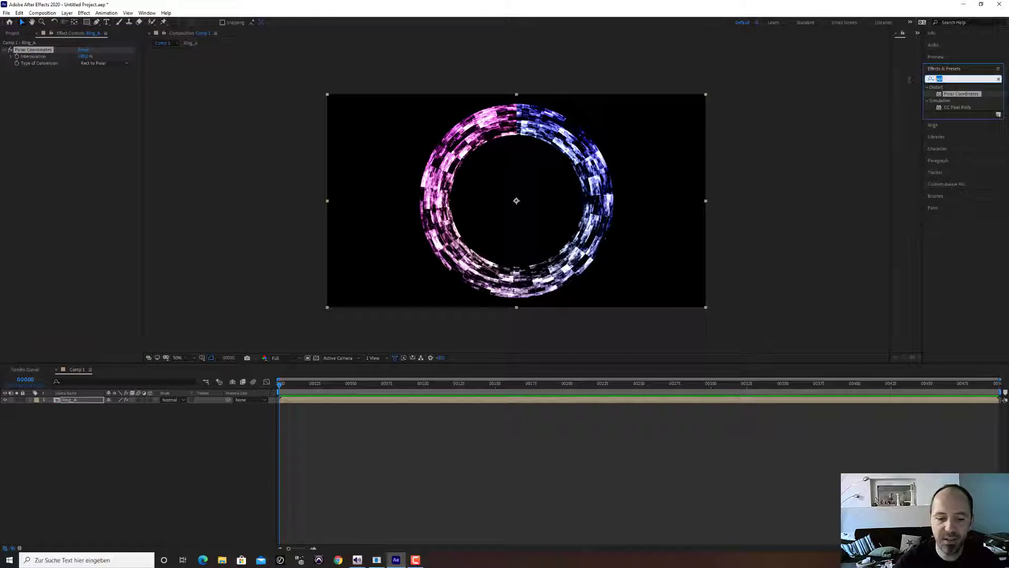
pyautogui.write('tro')
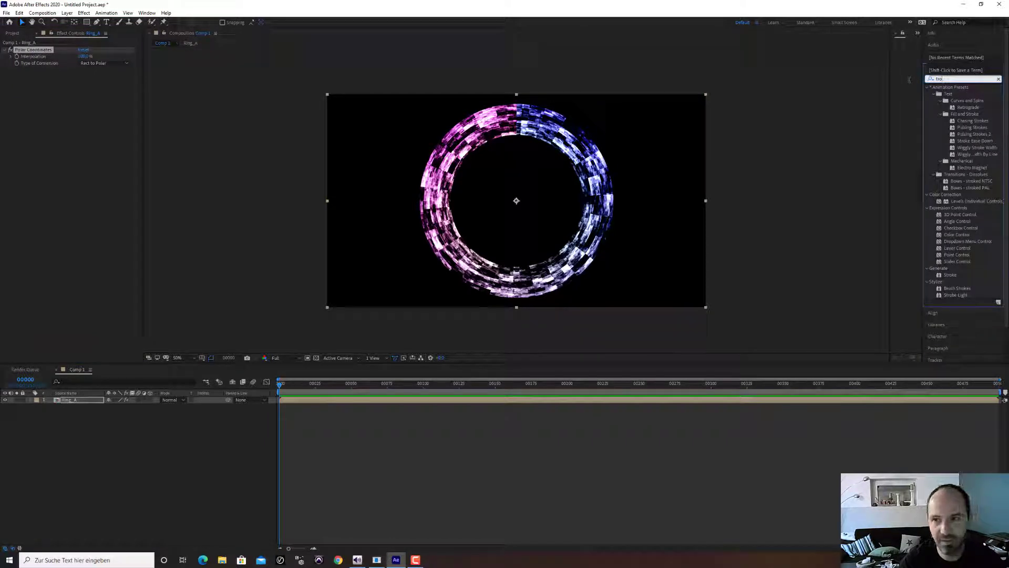
pyautogui.press('BackSpace')
pyautogui.write('ans')
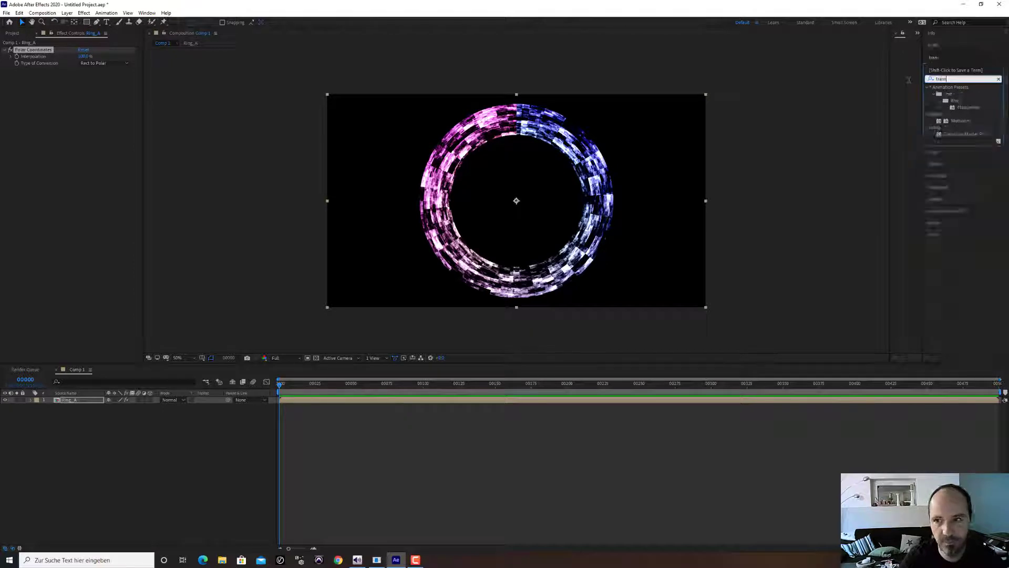
pyautogui.doubleClick(962, 122)
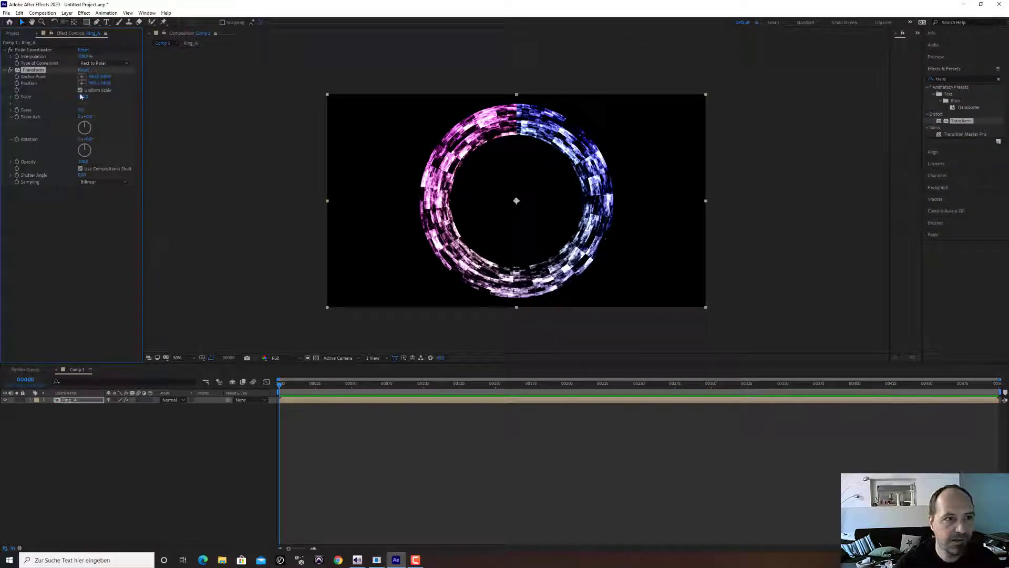
pyautogui.click(80, 90)
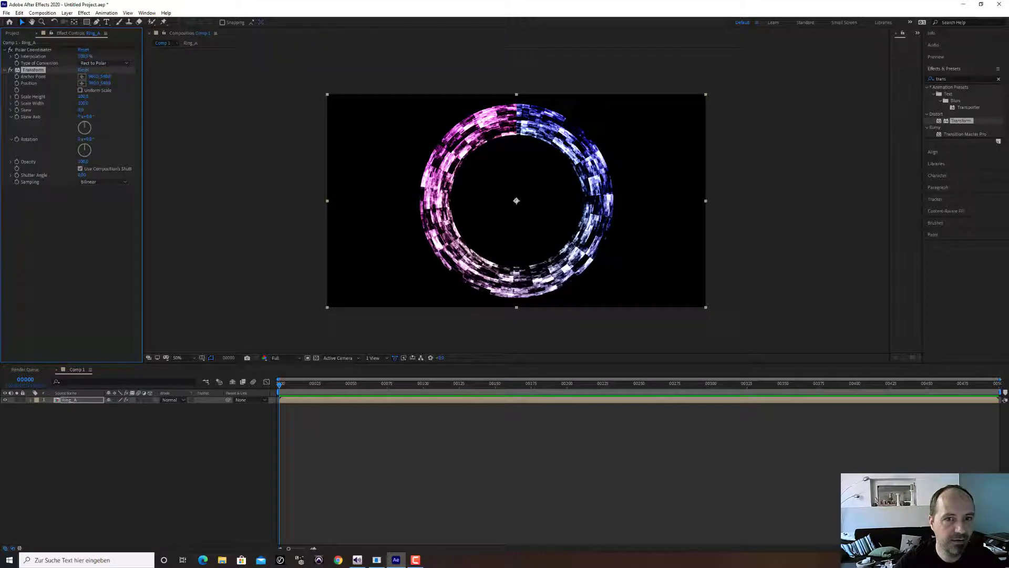
pyautogui.moveTo(83, 97); pyautogui.dragTo(60, 98)
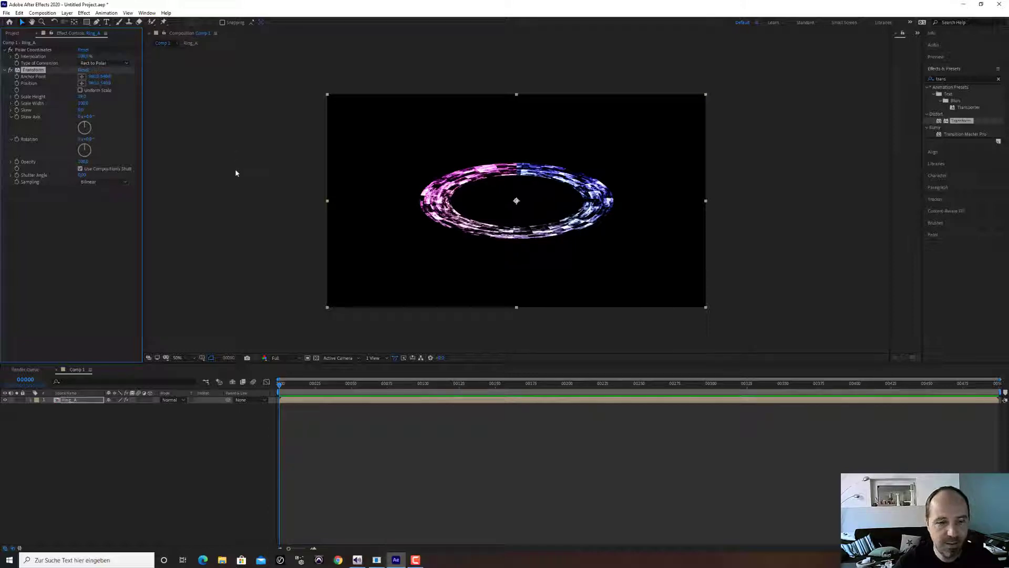
# - Open the Ring_A composition and keyframe Offset Turbulence at frame 0 on the Ring matte layer's Turbulent Noise
pyautogui.doubleClick(69, 401)
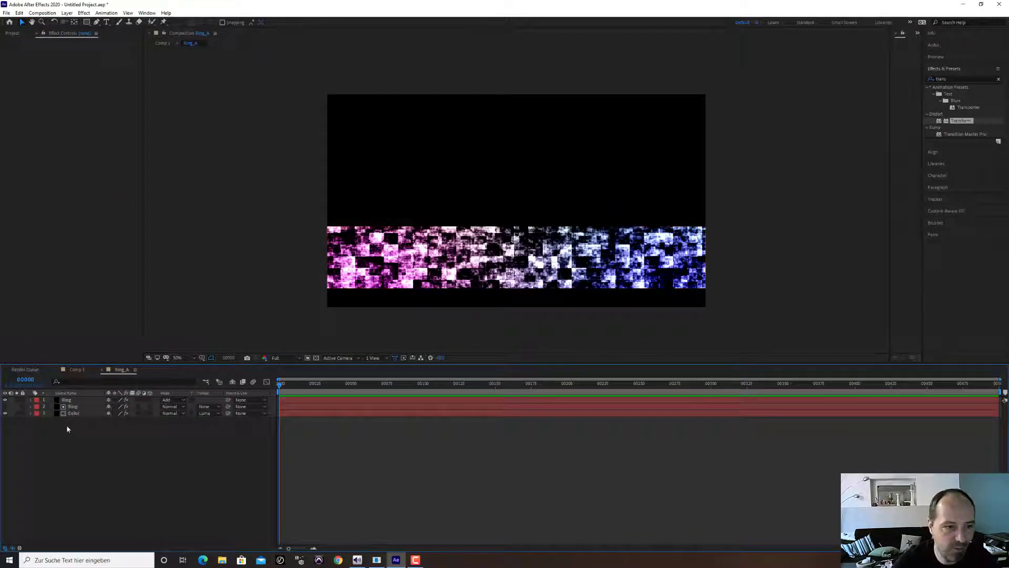
pyautogui.click(77, 408)
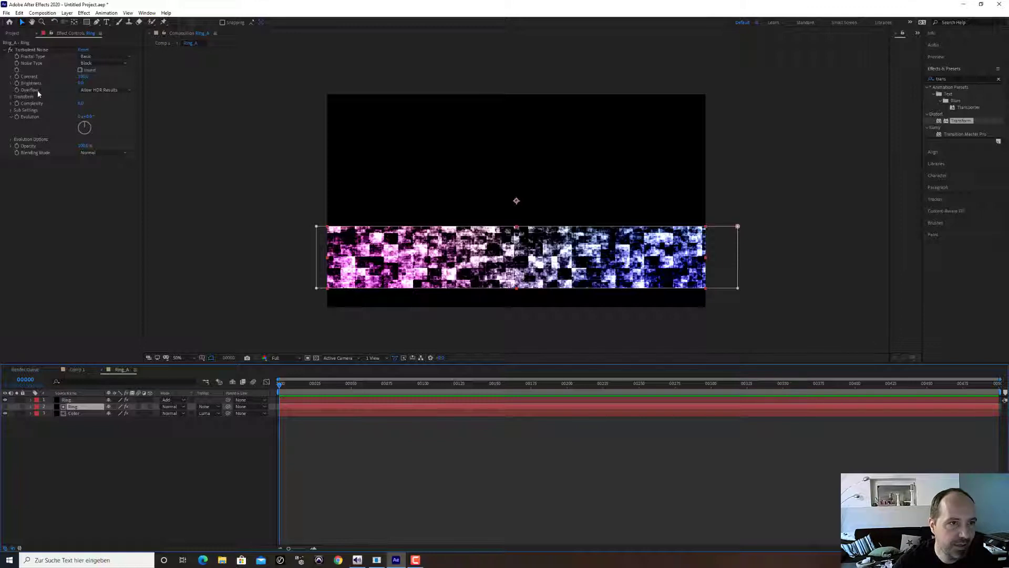
pyautogui.click(11, 97)
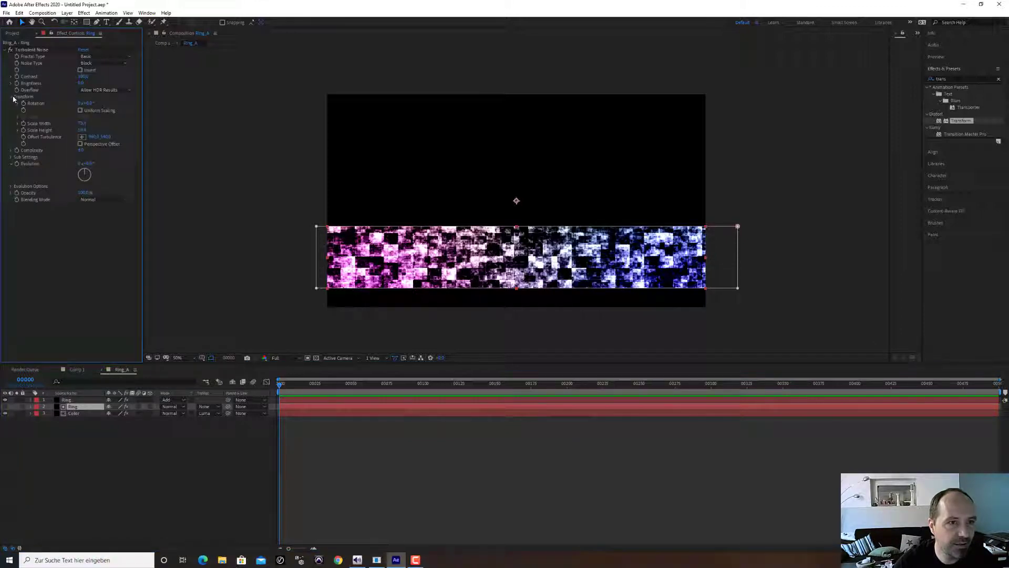
pyautogui.click(23, 140)
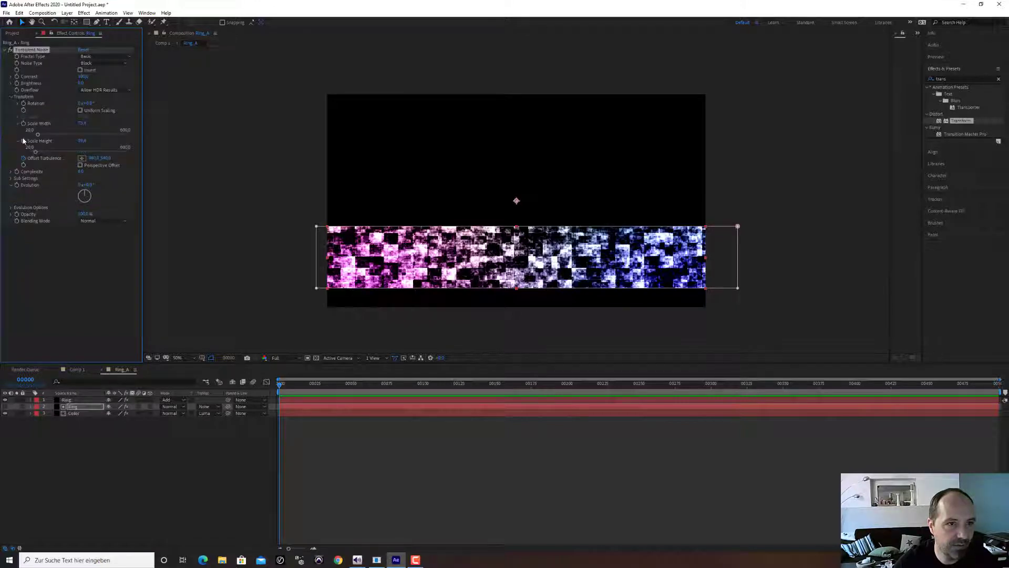
# - Go to the last frame, 499, and set the horizontal Offset Turbulence of the Ring matte layer to 3000
pyautogui.click(313, 384)
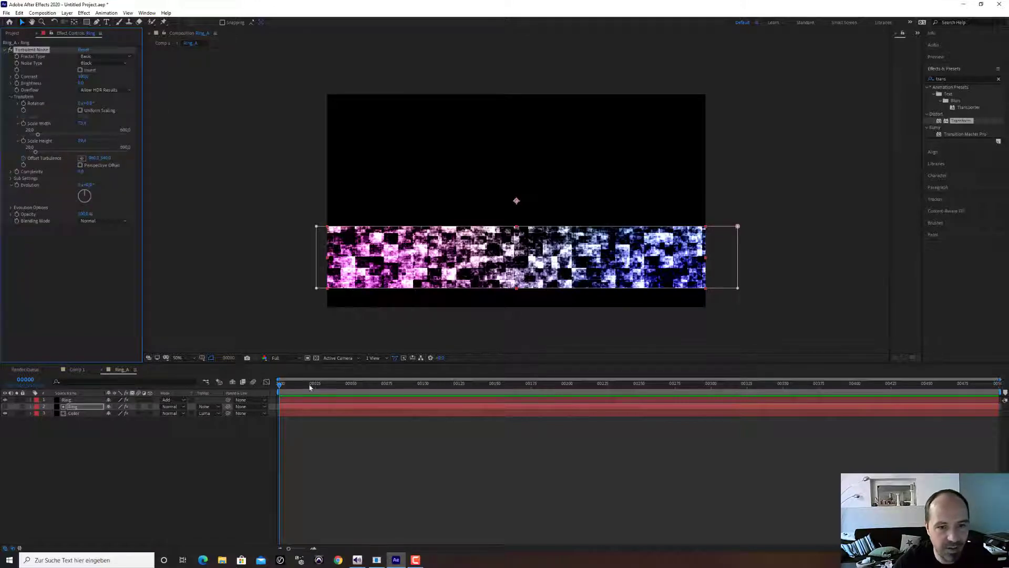
pyautogui.press('space')
pyautogui.press('space')
pyautogui.press('Home')
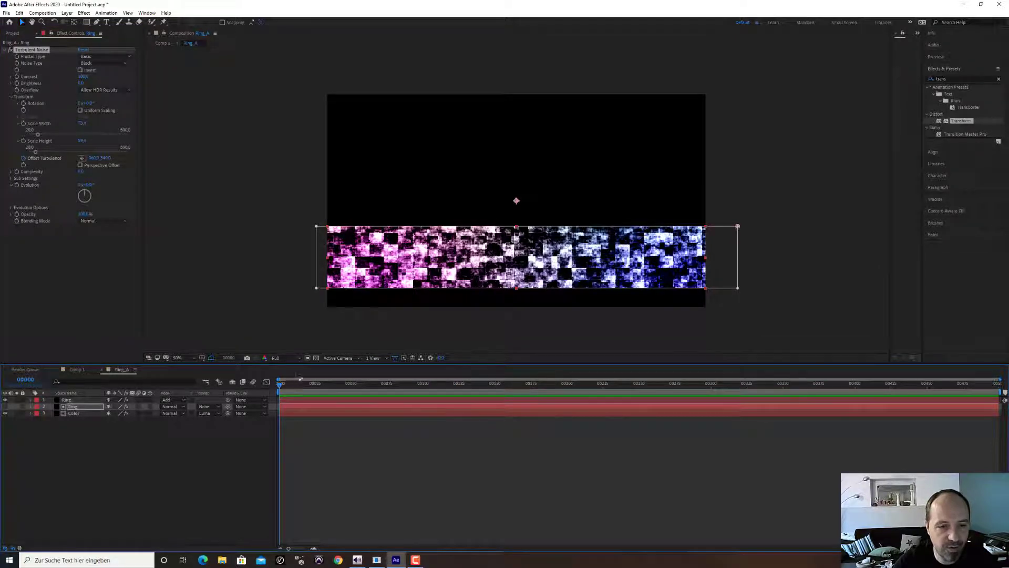
pyautogui.press('space')
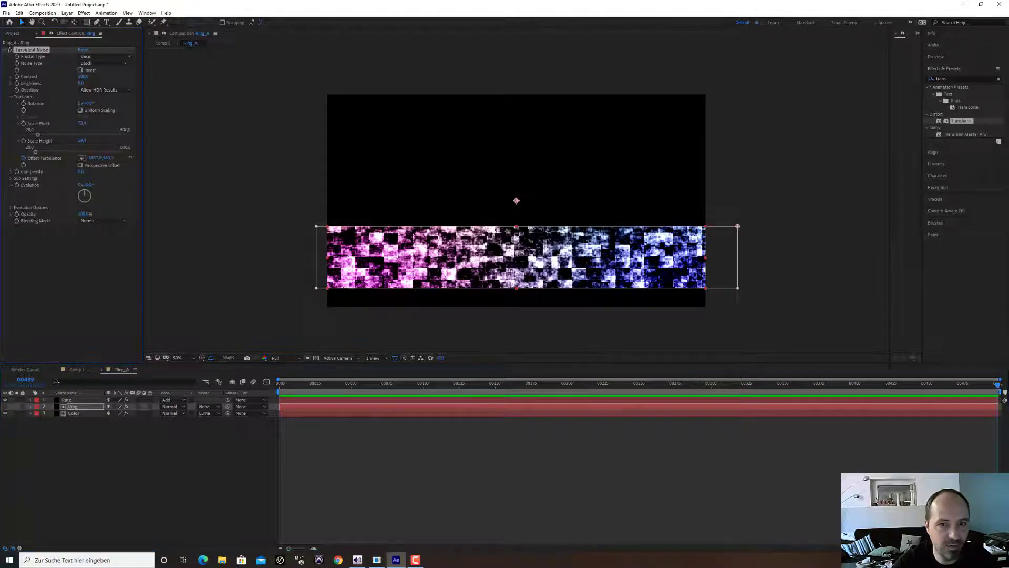
pyautogui.moveTo(93, 158); pyautogui.dragTo(233, 158)
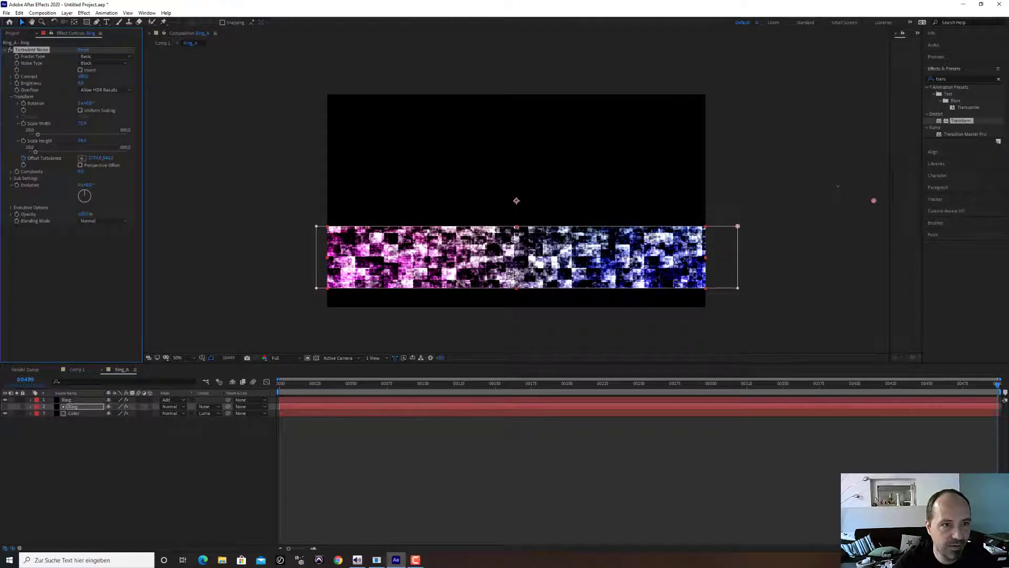
pyautogui.click(94, 158)
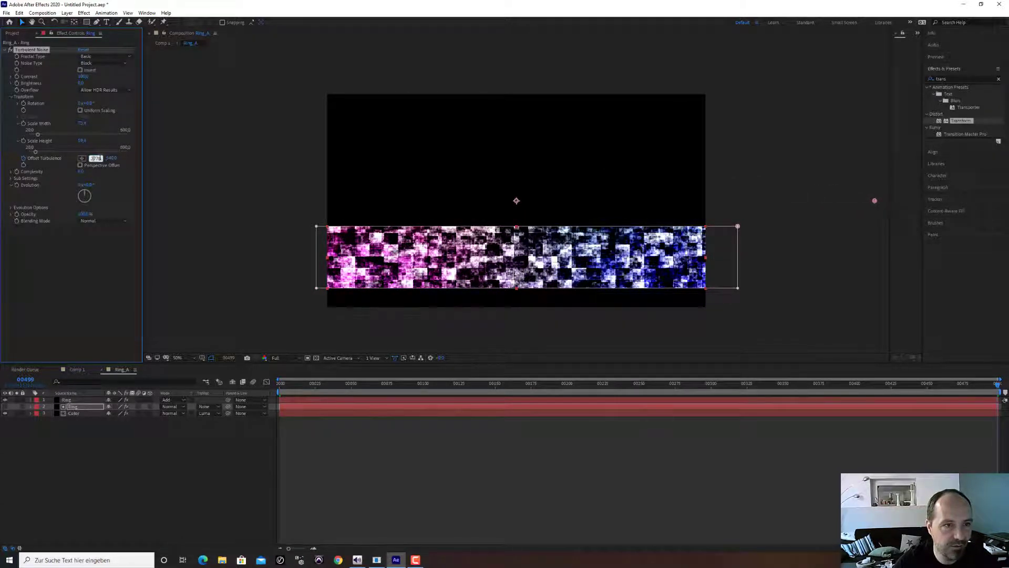
pyautogui.moveTo(101, 159); pyautogui.dragTo(90, 158)
pyautogui.write('3000')
pyautogui.press('Return')
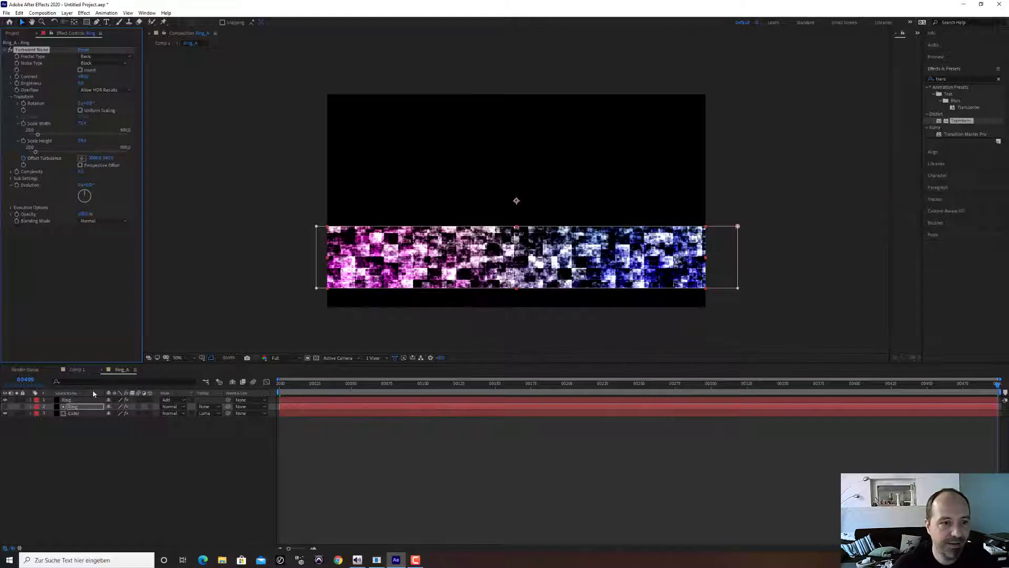
# - Scrub through the noise animation in Ring_A, return to Comp 1 and check the moving ring there
pyautogui.click(77, 401)
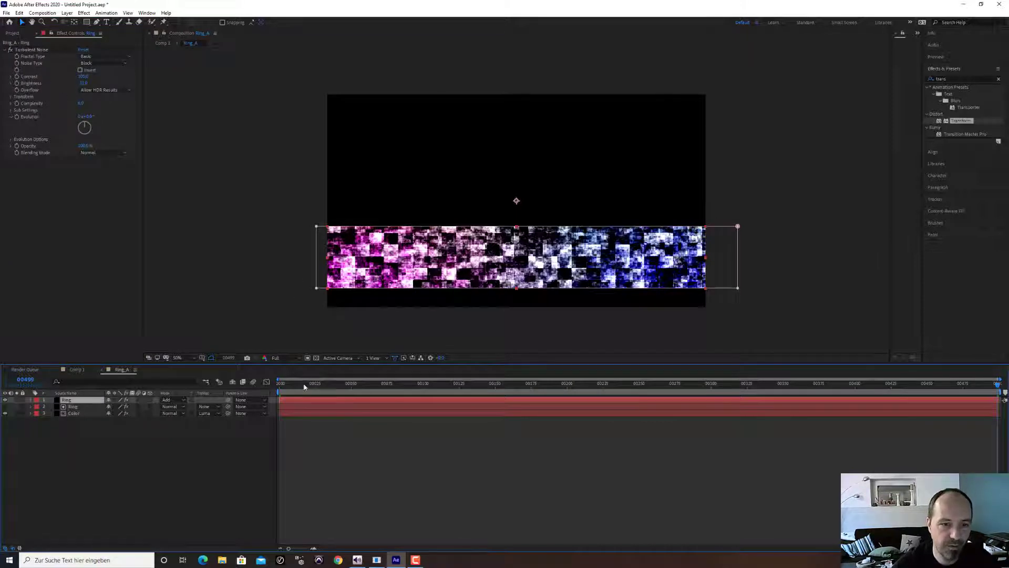
pyautogui.moveTo(305, 385); pyautogui.dragTo(259, 387)
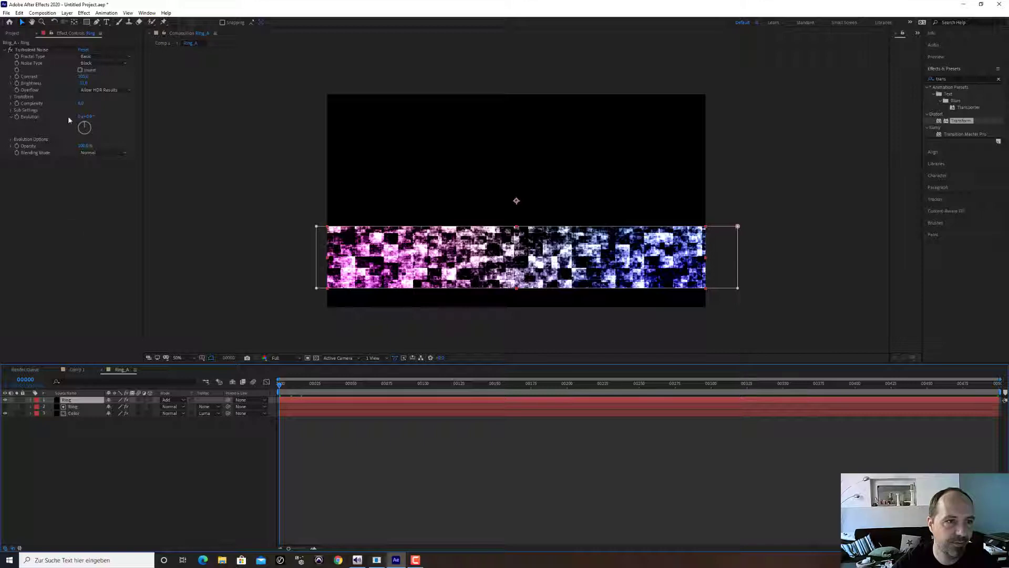
pyautogui.moveTo(286, 387)
pyautogui.mouseDown()
pyautogui.moveTo(529, 387)
pyautogui.moveTo(280, 388)
pyautogui.mouseUp()
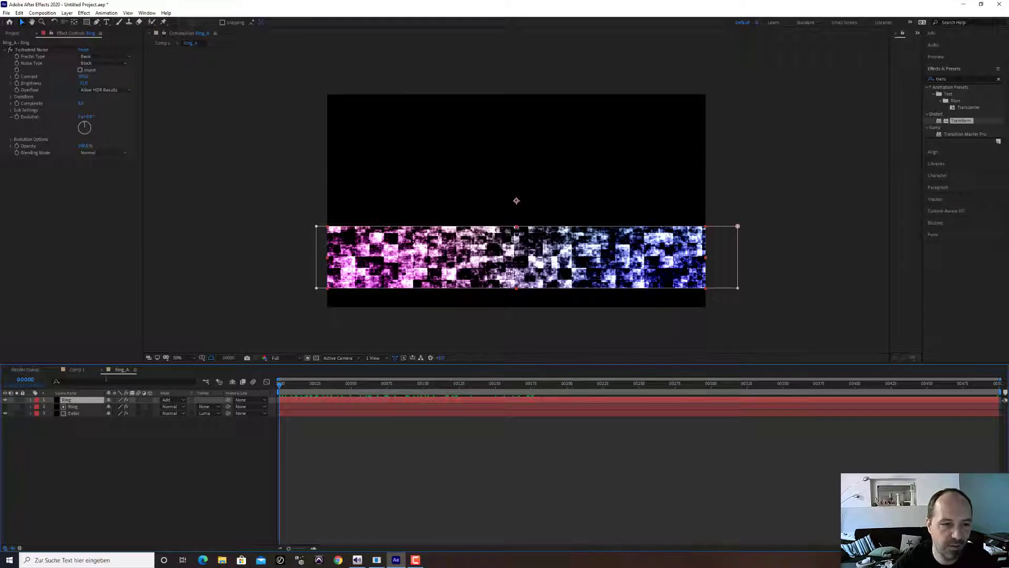
pyautogui.click(77, 370)
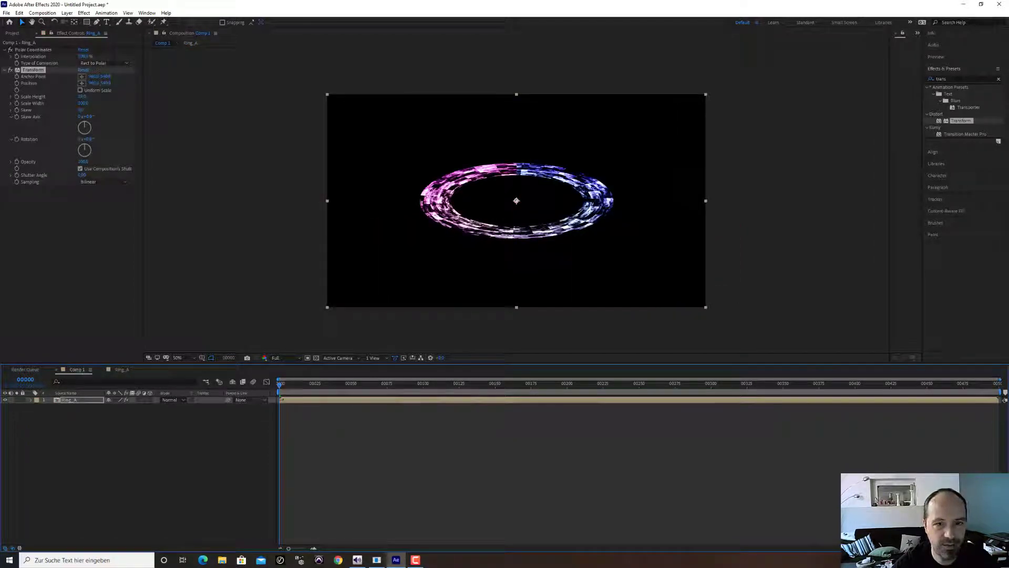
pyautogui.moveTo(305, 388); pyautogui.dragTo(248, 394)
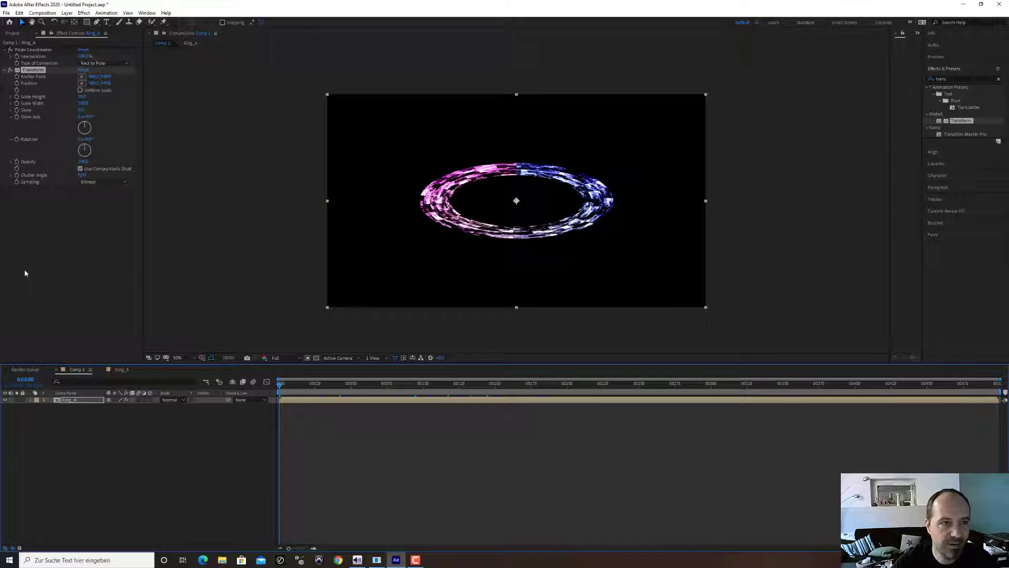
# - Find the Directional Blur effect, apply it to Ring_A and raise its blur length to stretch the ring into vertical streaks
pyautogui.click(950, 79)
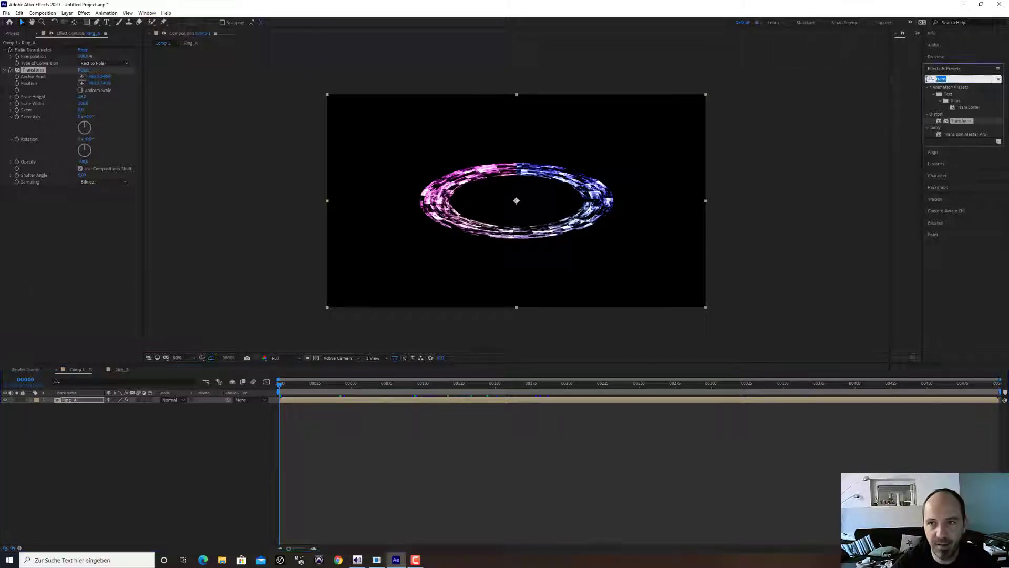
pyautogui.write('dr')
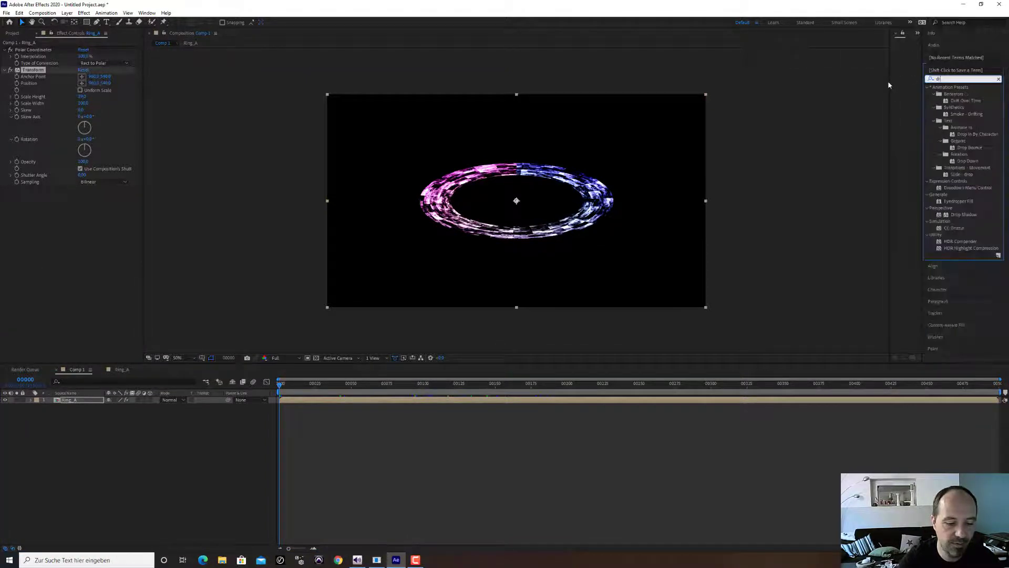
pyautogui.press('BackSpace')
pyautogui.write('ire')
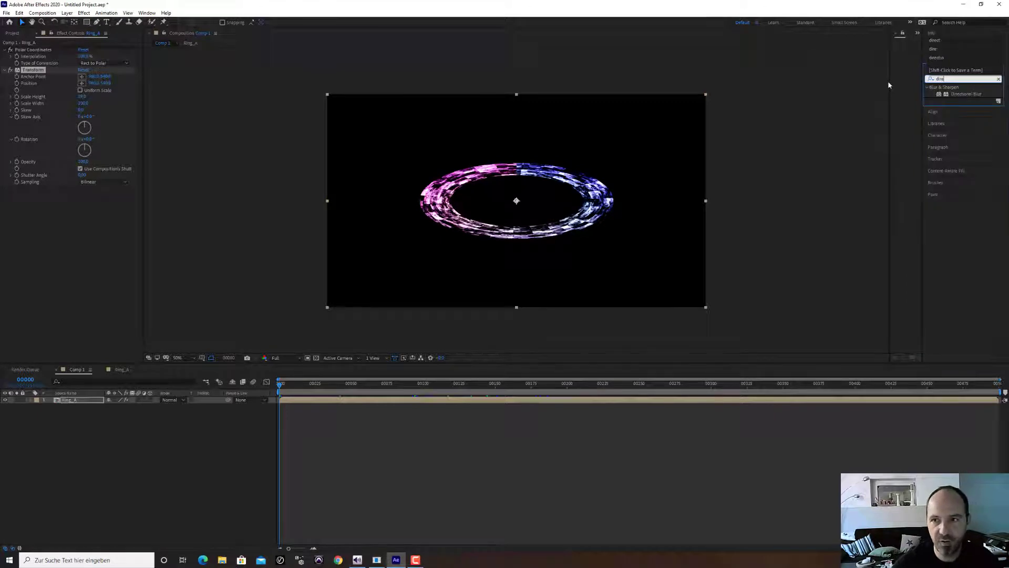
pyautogui.doubleClick(964, 96)
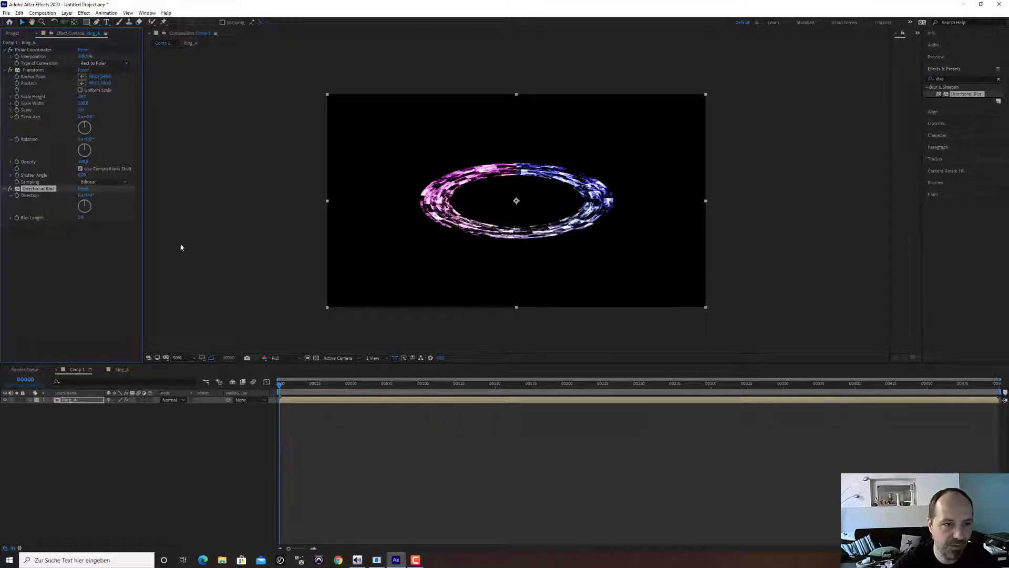
pyautogui.moveTo(81, 217); pyautogui.dragTo(154, 218)
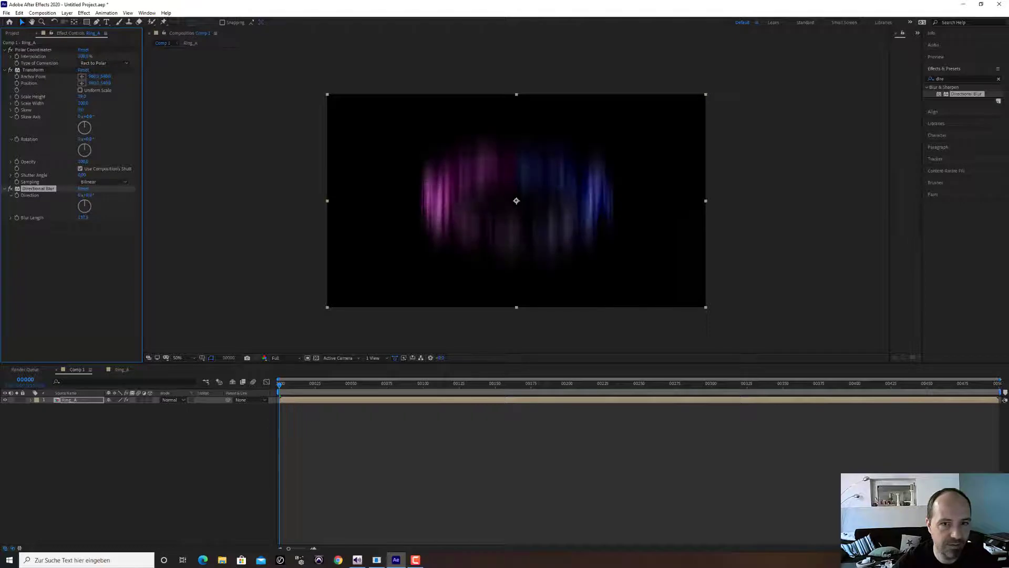
# - Raise Ring_A's Directional Blur length until the streaks span the composition's height, and preview the animation in Comp 1
pyautogui.moveTo(83, 217); pyautogui.dragTo(212, 218)
pyautogui.moveTo(83, 218); pyautogui.dragTo(163, 218)
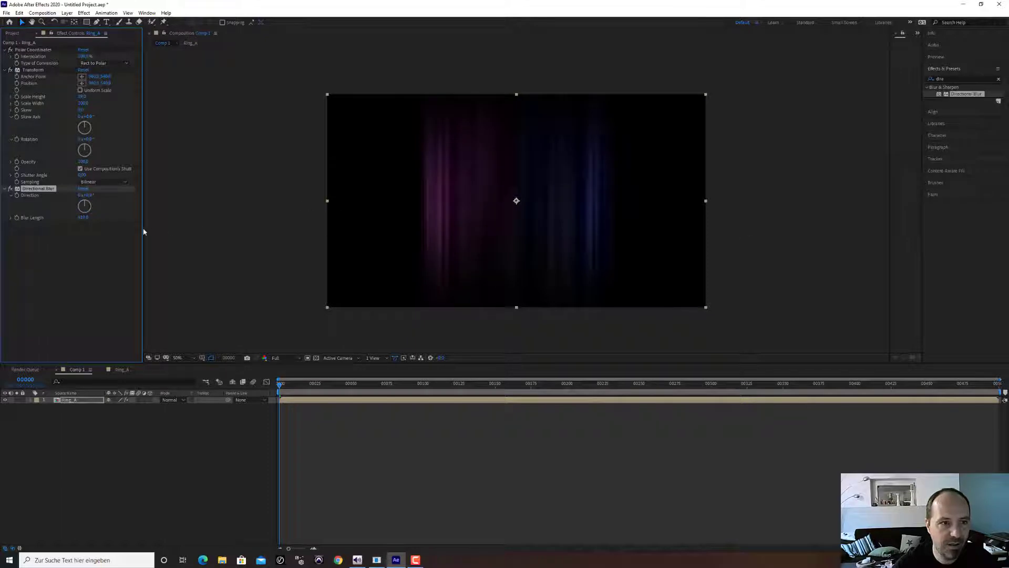
pyautogui.moveTo(84, 218); pyautogui.dragTo(94, 218)
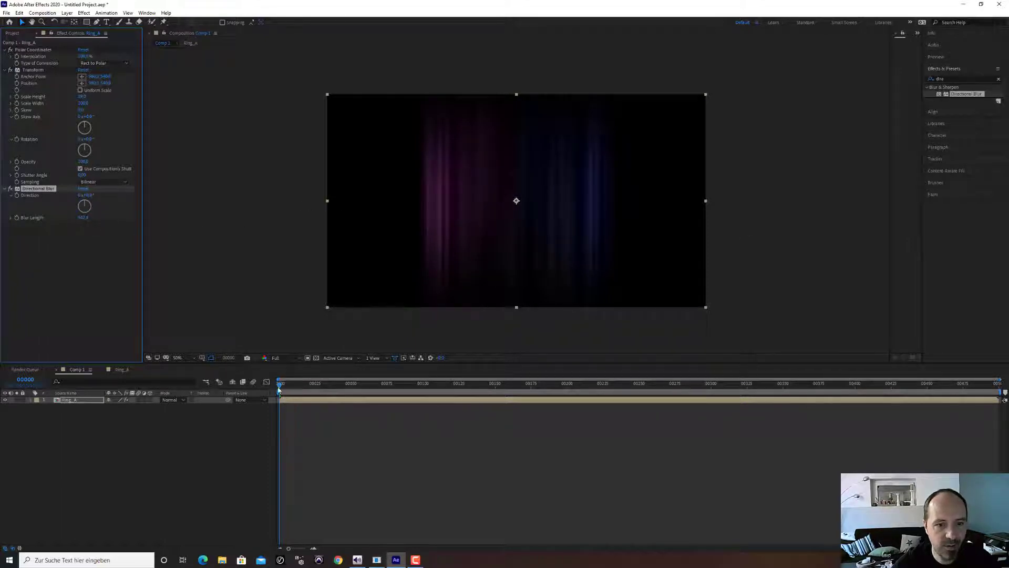
pyautogui.moveTo(280, 386)
pyautogui.mouseDown()
pyautogui.moveTo(295, 385)
pyautogui.moveTo(278, 385)
pyautogui.mouseUp()
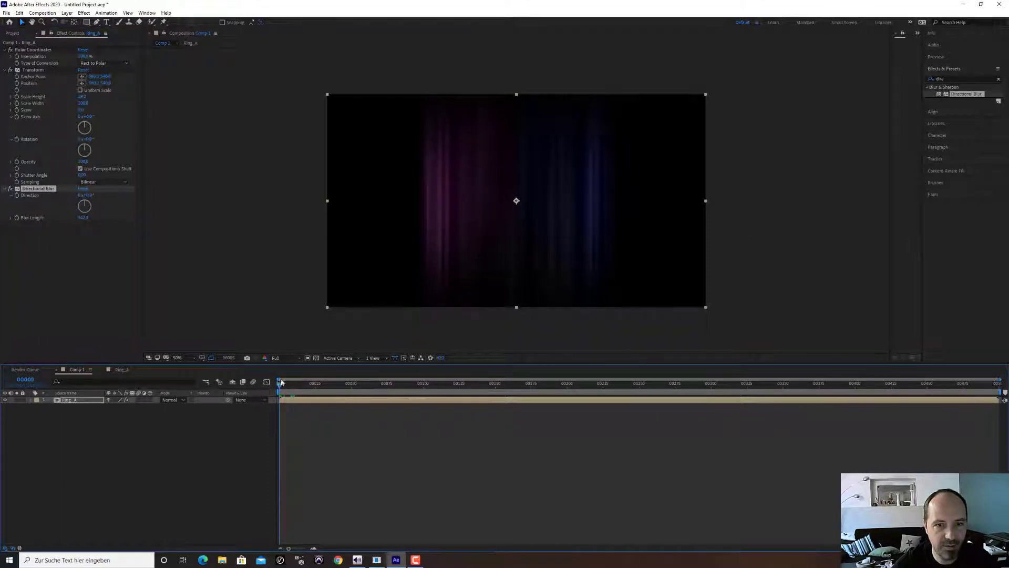
pyautogui.press('space')
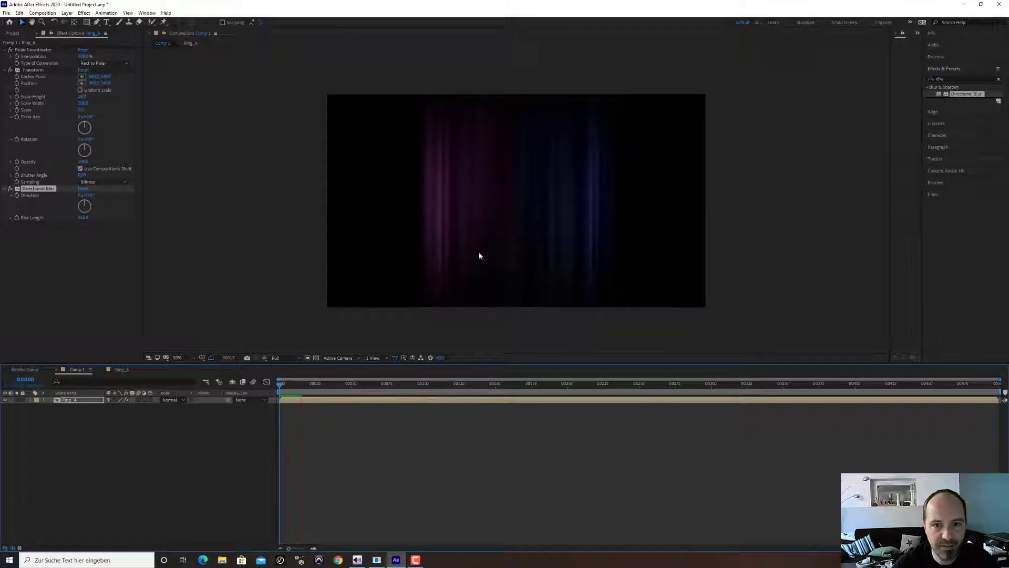
pyautogui.press('/')
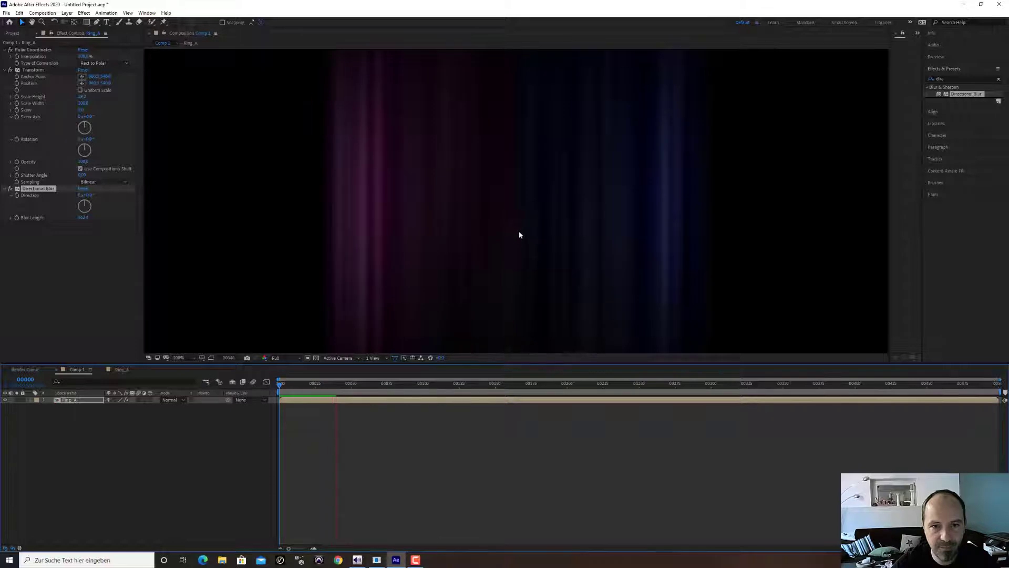
pyautogui.click(356, 390)
pyautogui.moveTo(356, 390); pyautogui.dragTo(292, 390)
# - Open the Ring_A composition and keyframe Offset Turbulence at frame 0 on the uppermost Ring layer's Turbulent Noise
pyautogui.click(121, 370)
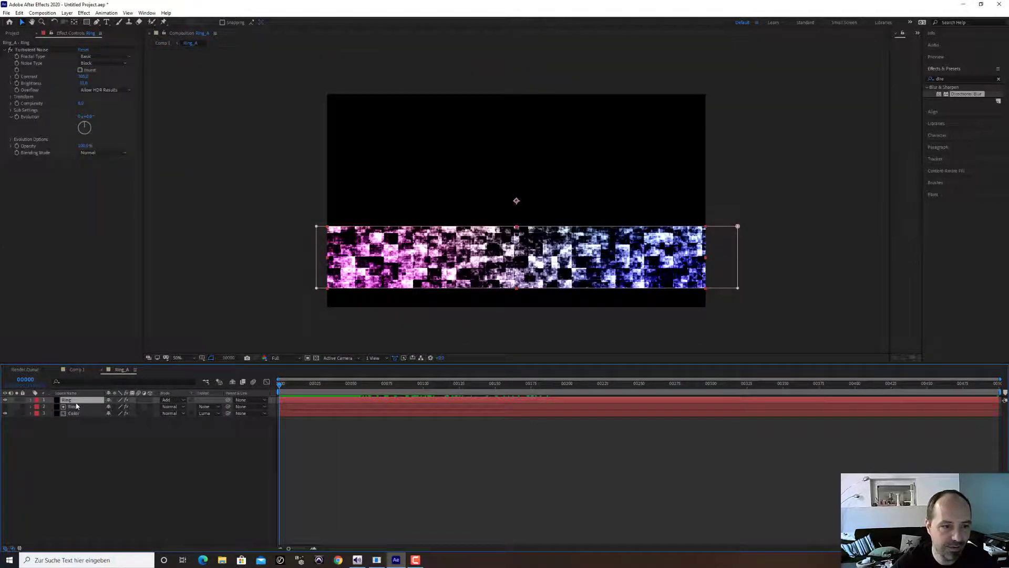
pyautogui.click(10, 98)
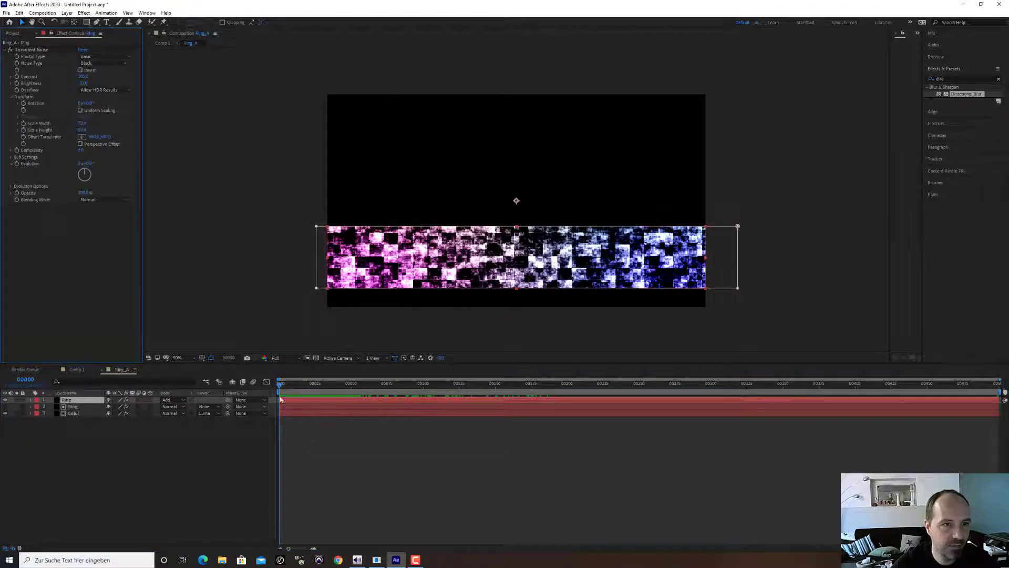
pyautogui.click(24, 138)
# - Go to the last frame, 499, and set the horizontal Offset Turbulence of the uppermost Ring layer to 3000
pyautogui.moveTo(307, 386); pyautogui.dragTo(1005, 388)
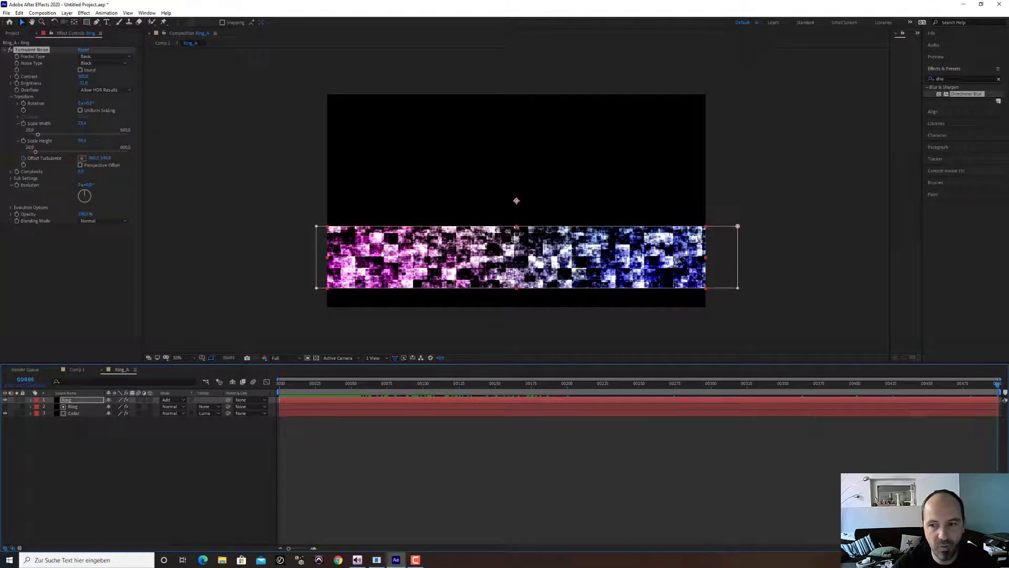
pyautogui.click(94, 157)
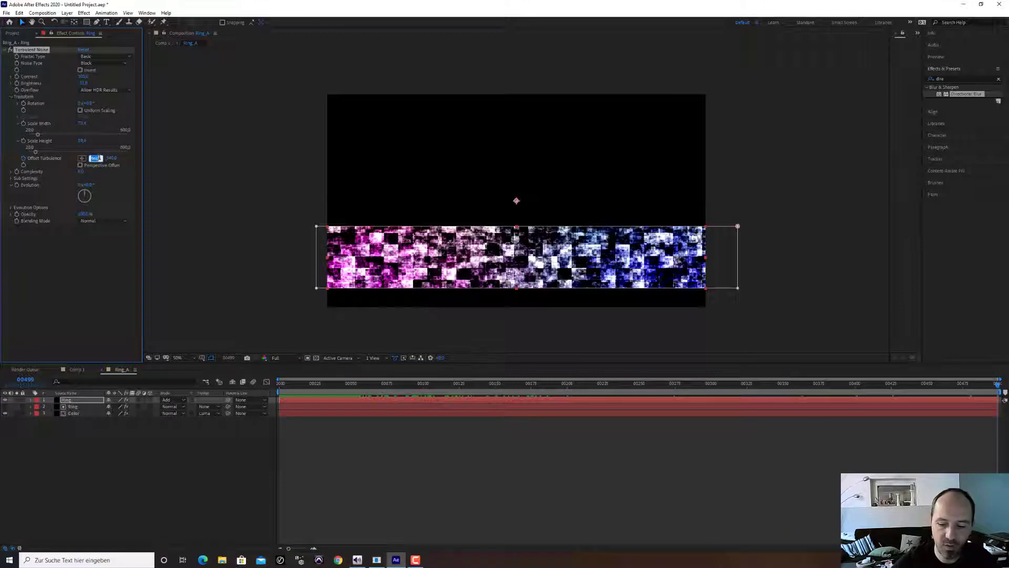
pyautogui.write('3')
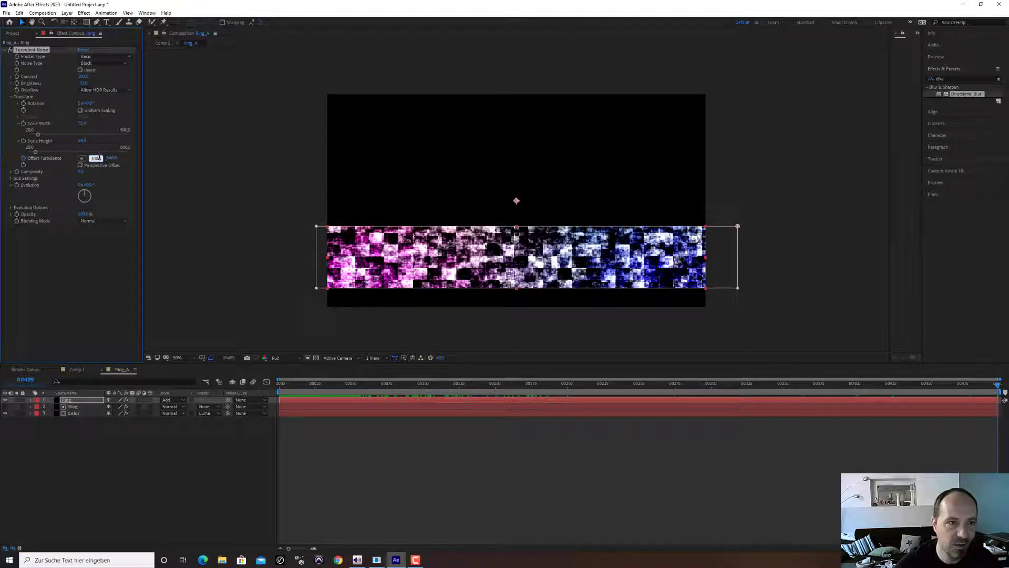
pyautogui.write('000')
pyautogui.press('Return')
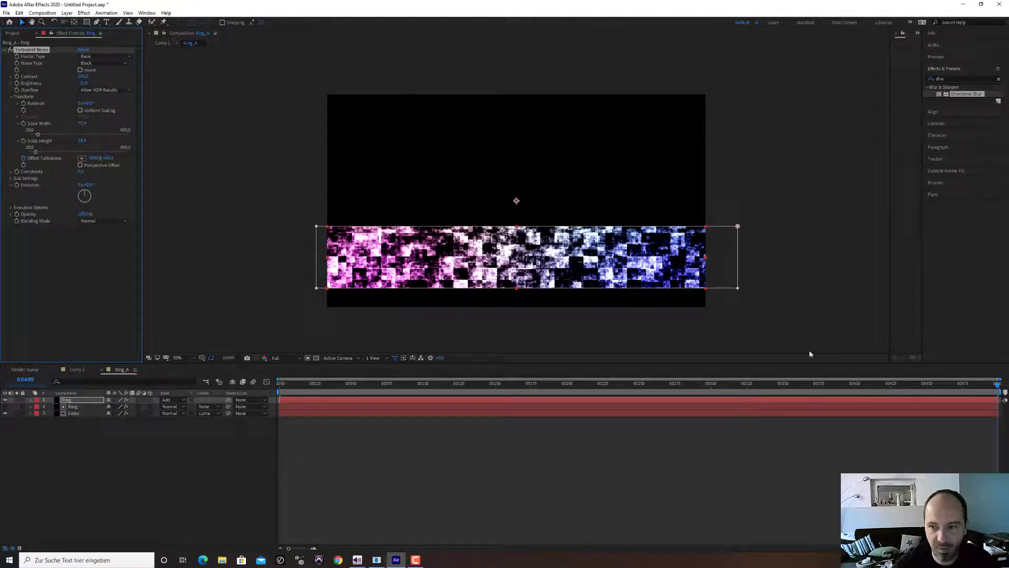
# - Play the noise animation from the start in Ring_A, return to Comp 1 and preview the moving streaks there
pyautogui.moveTo(978, 389); pyautogui.dragTo(267, 389)
pyautogui.press('space')
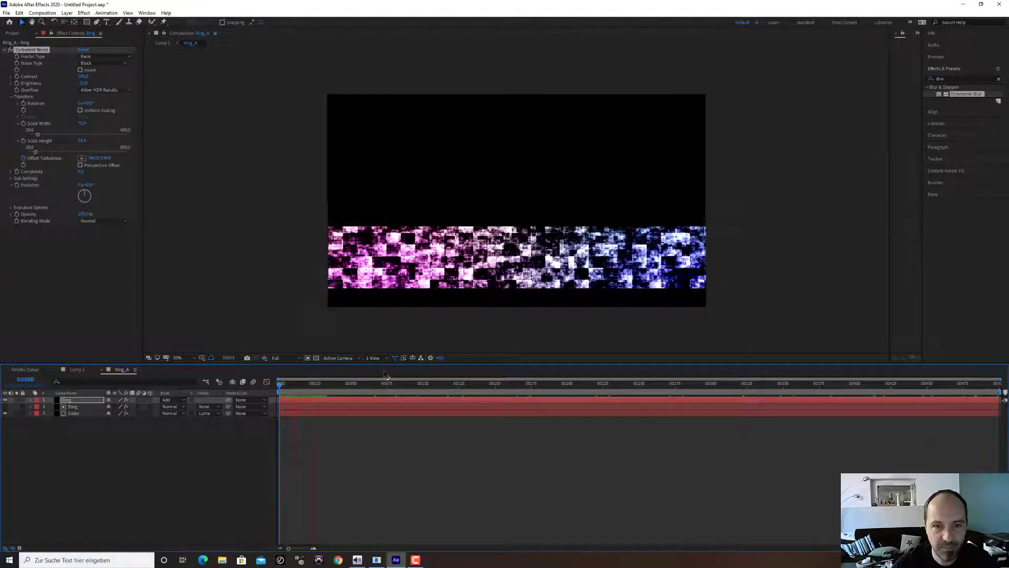
pyautogui.press('space')
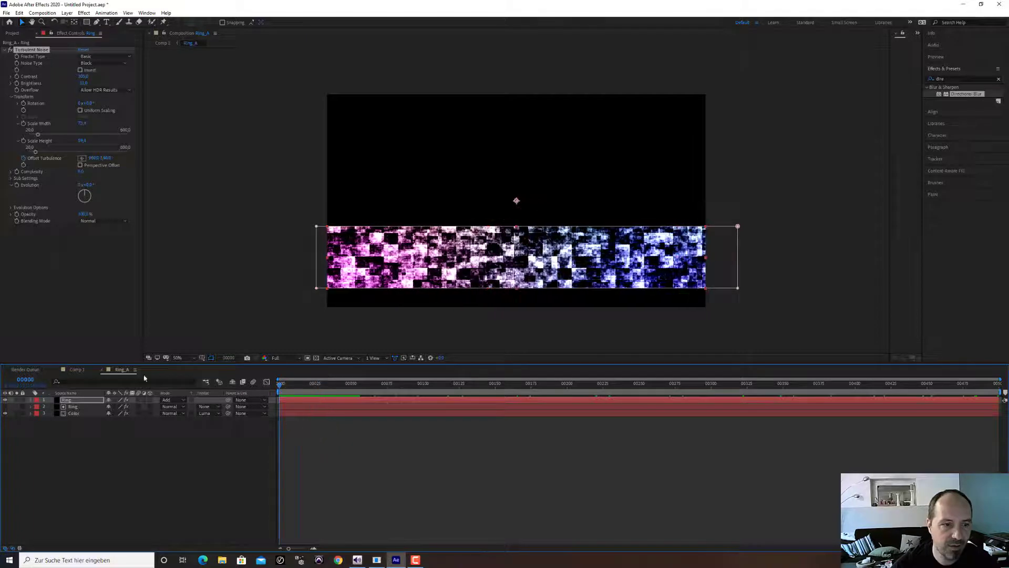
pyautogui.click(77, 369)
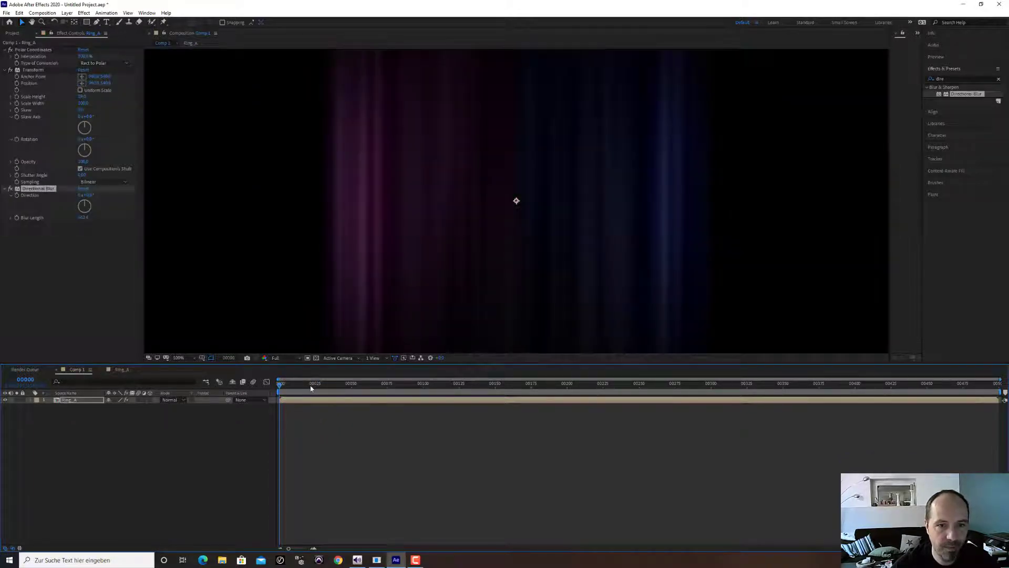
pyautogui.press('space')
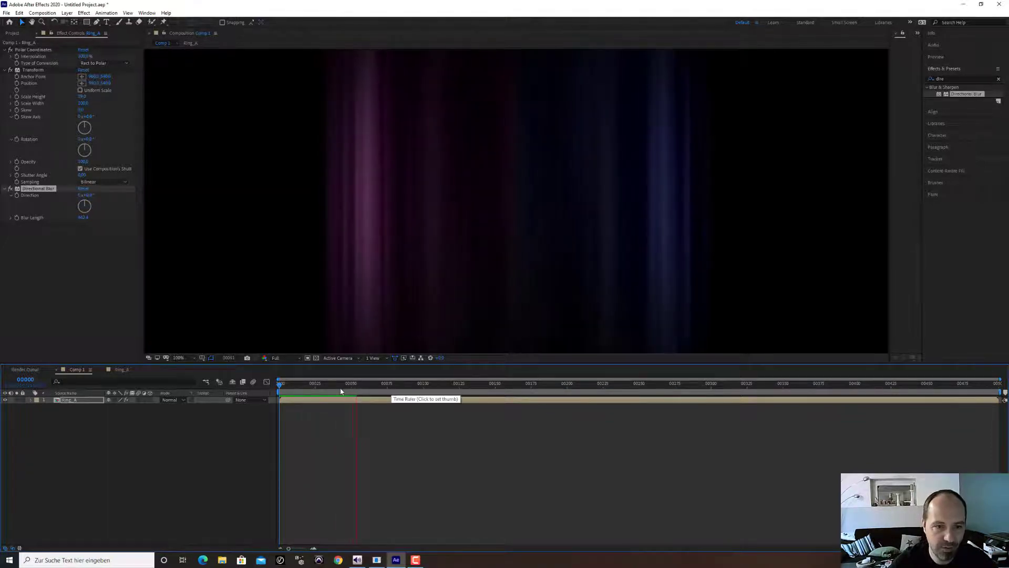
pyautogui.press('space')
pyautogui.press(',')
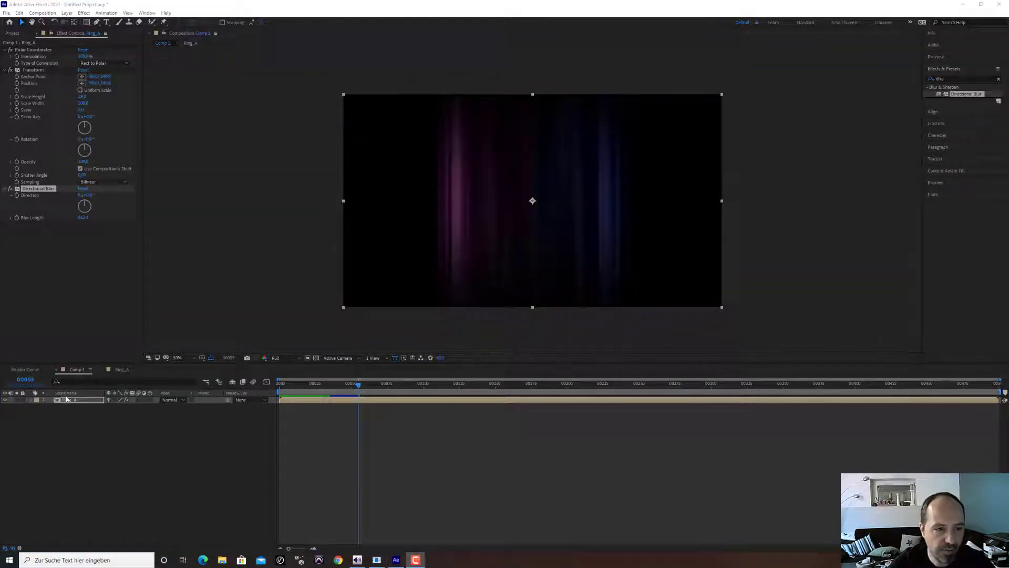
# - Lock the Comp 1 viewer, open Ring_A and dock its viewer beside Comp 1
pyautogui.click(165, 35)
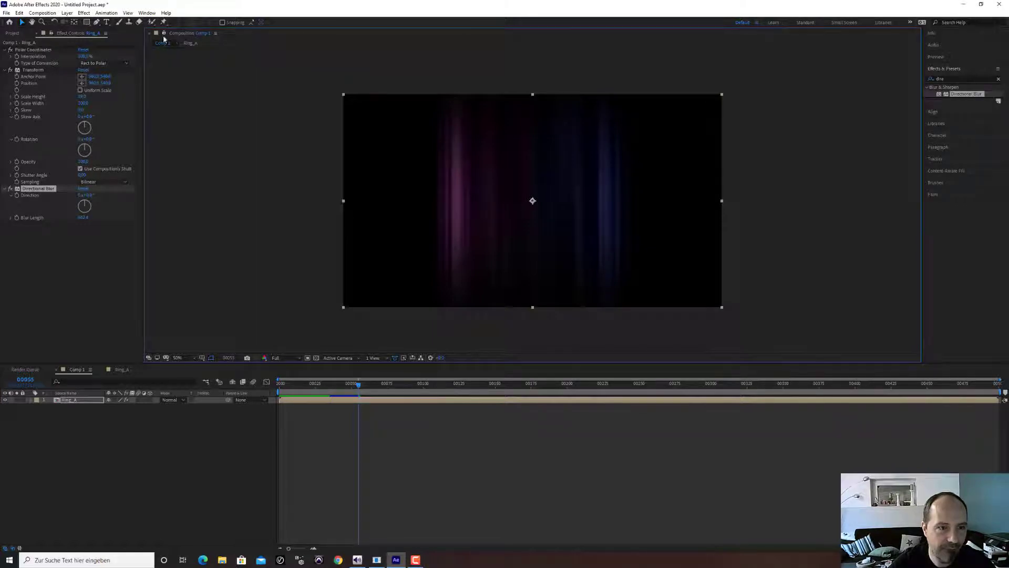
pyautogui.doubleClick(79, 400)
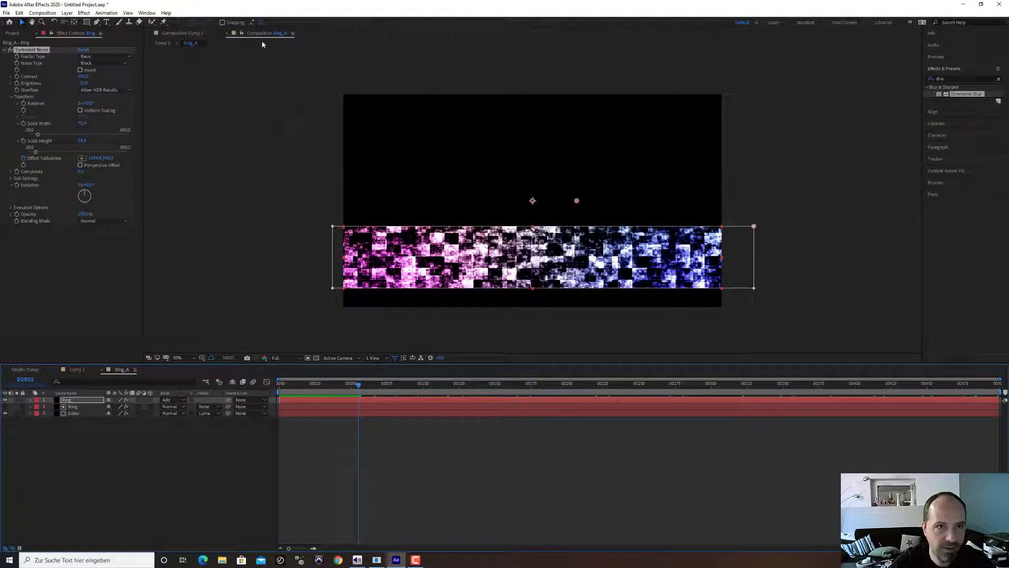
pyautogui.moveTo(253, 36); pyautogui.dragTo(909, 136)
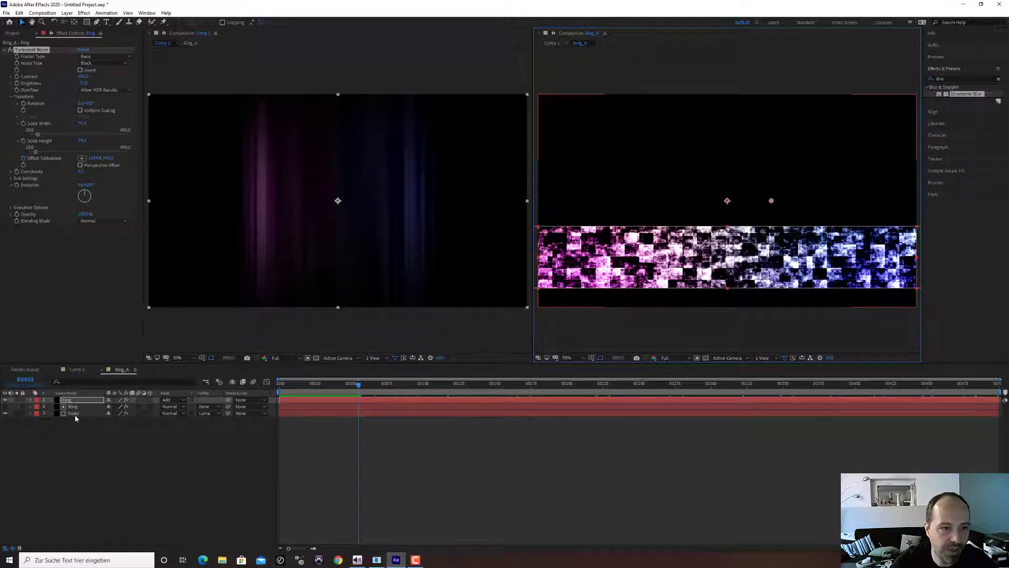
# - Refine the uppermost Ring layer's Turbulent Noise with higher contrast, slightly lower brightness and a smaller Scale Width
pyautogui.click(82, 401)
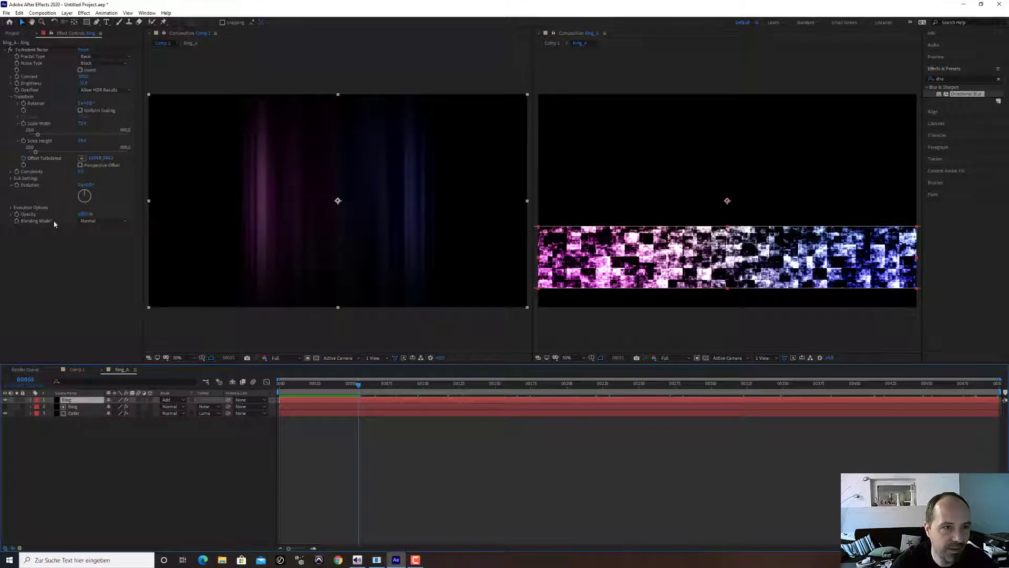
pyautogui.click(31, 50)
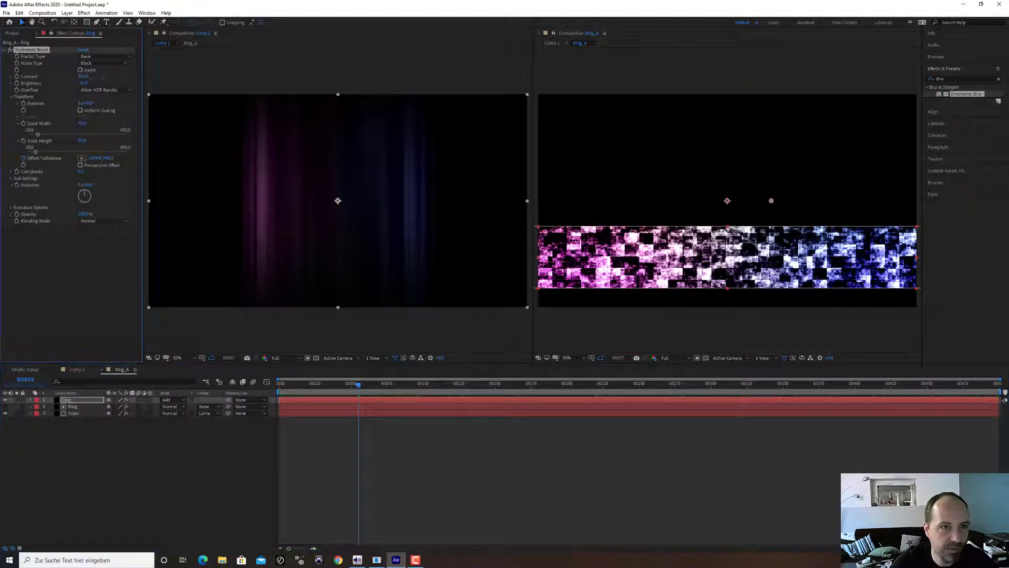
pyautogui.moveTo(165, 80); pyautogui.dragTo(162, 80)
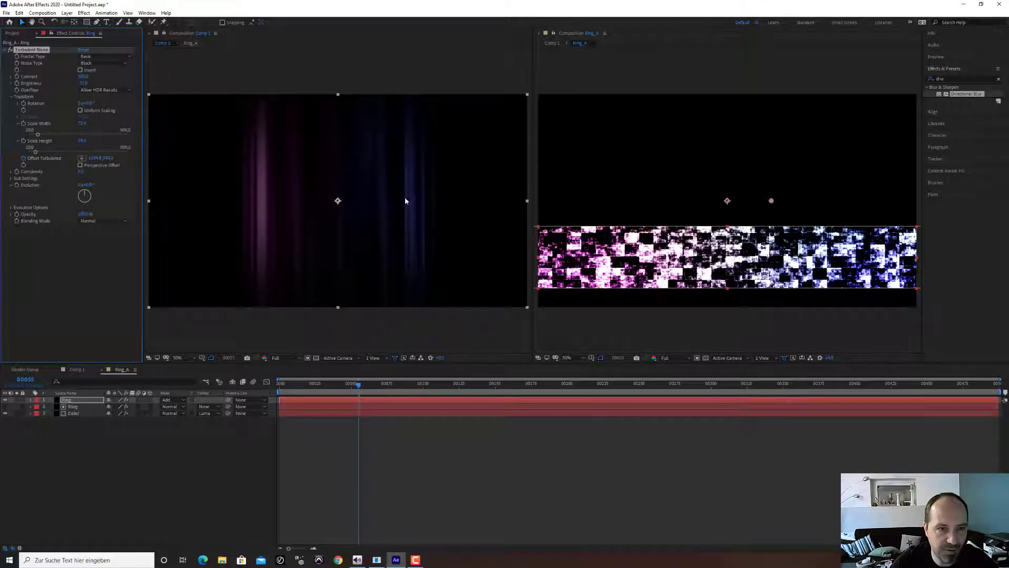
pyautogui.moveTo(86, 86)
pyautogui.mouseDown()
pyautogui.moveTo(98, 87)
pyautogui.moveTo(79, 87)
pyautogui.mouseUp()
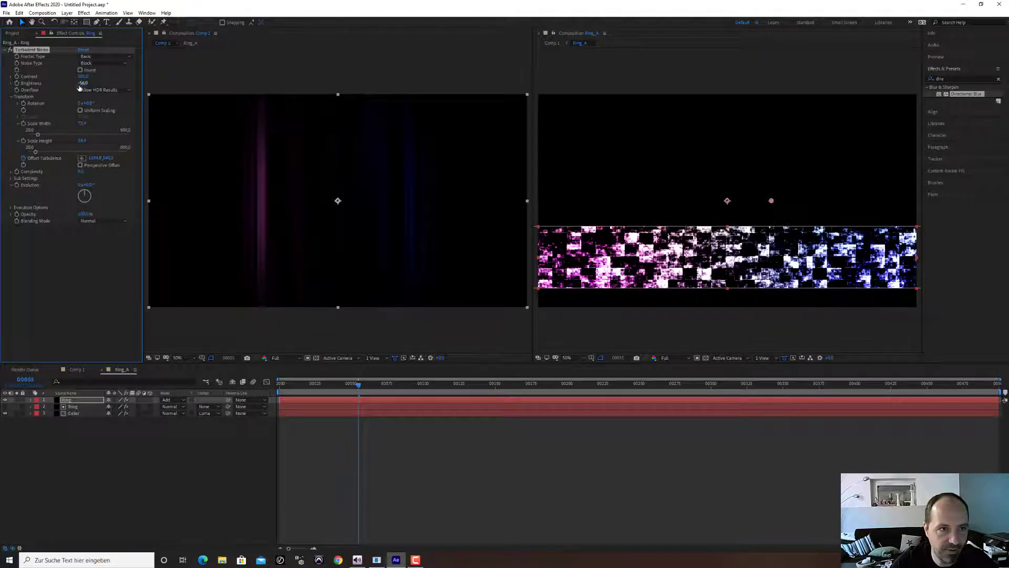
pyautogui.moveTo(81, 84)
pyautogui.mouseDown()
pyautogui.moveTo(137, 85)
pyautogui.moveTo(67, 83)
pyautogui.moveTo(79, 83)
pyautogui.mouseUp()
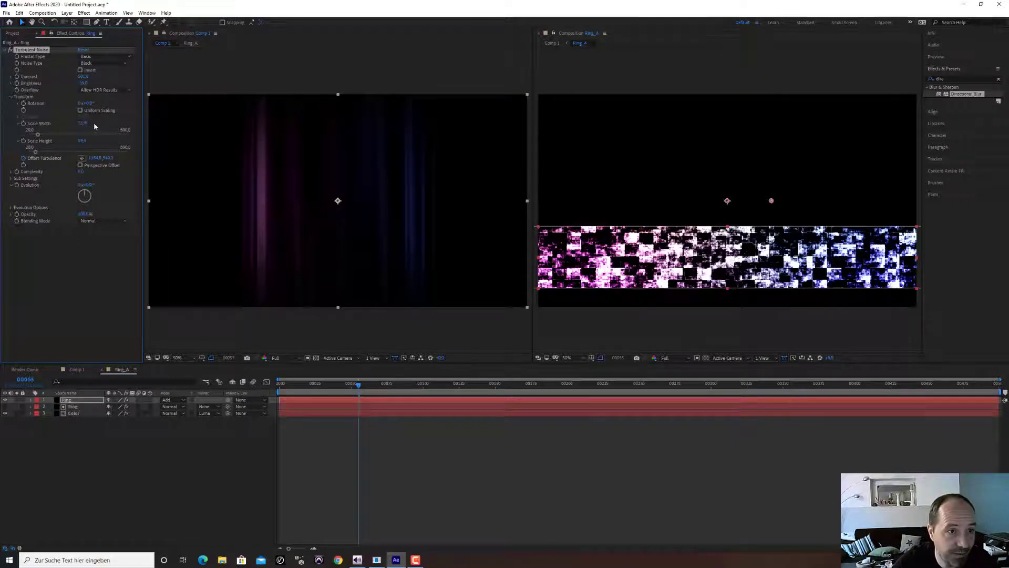
pyautogui.moveTo(37, 134); pyautogui.dragTo(34, 137)
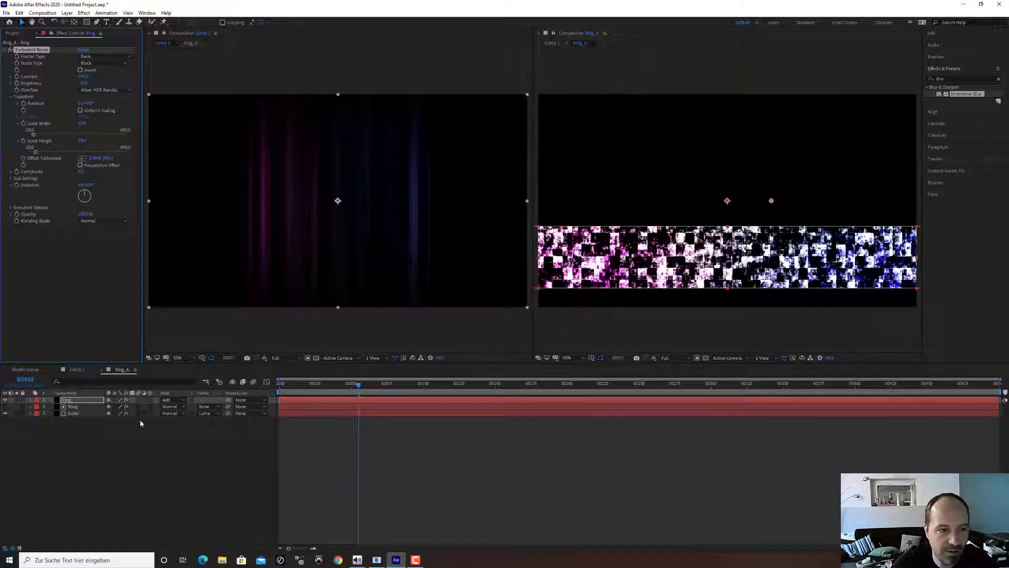
# - Move the yellow point of the Color layer's 4-Color Gradient down to just above the noise strip, and preview the animation
pyautogui.click(77, 412)
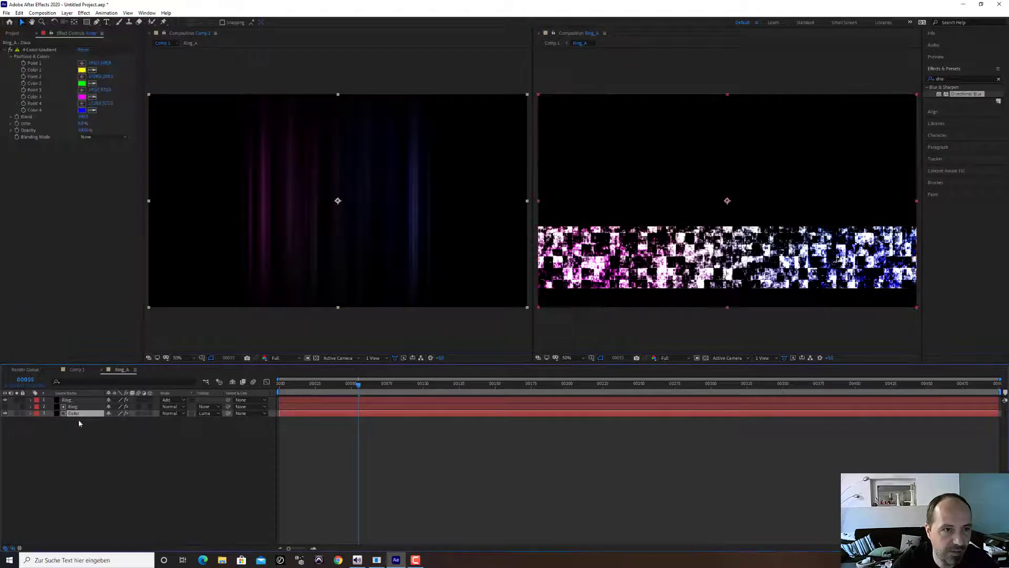
pyautogui.moveTo(576, 115); pyautogui.dragTo(666, 220)
pyautogui.hotkey('ctrl', 'z')
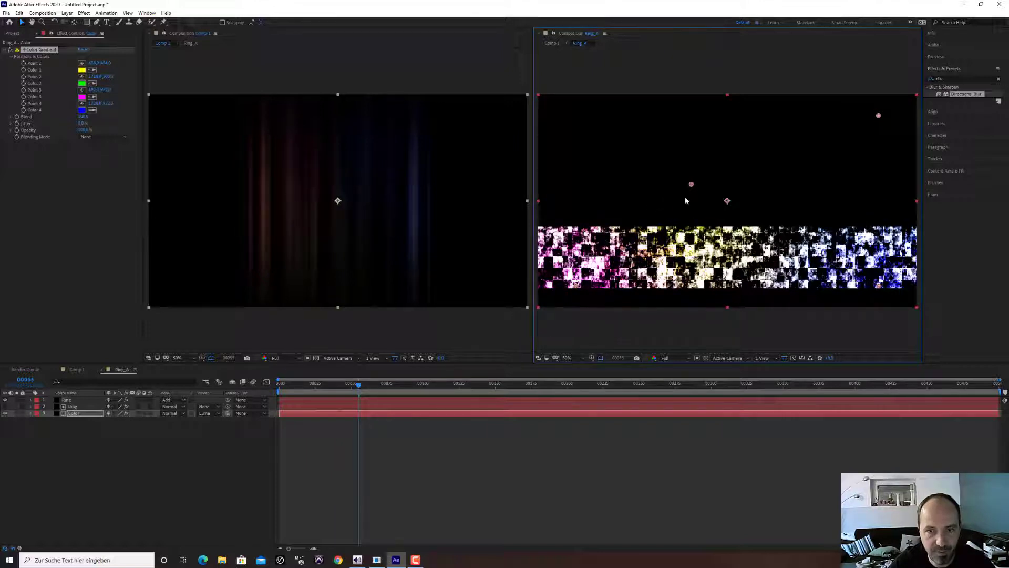
pyautogui.moveTo(678, 199); pyautogui.dragTo(671, 218)
pyautogui.moveTo(363, 385); pyautogui.dragTo(280, 385)
pyautogui.press('space')
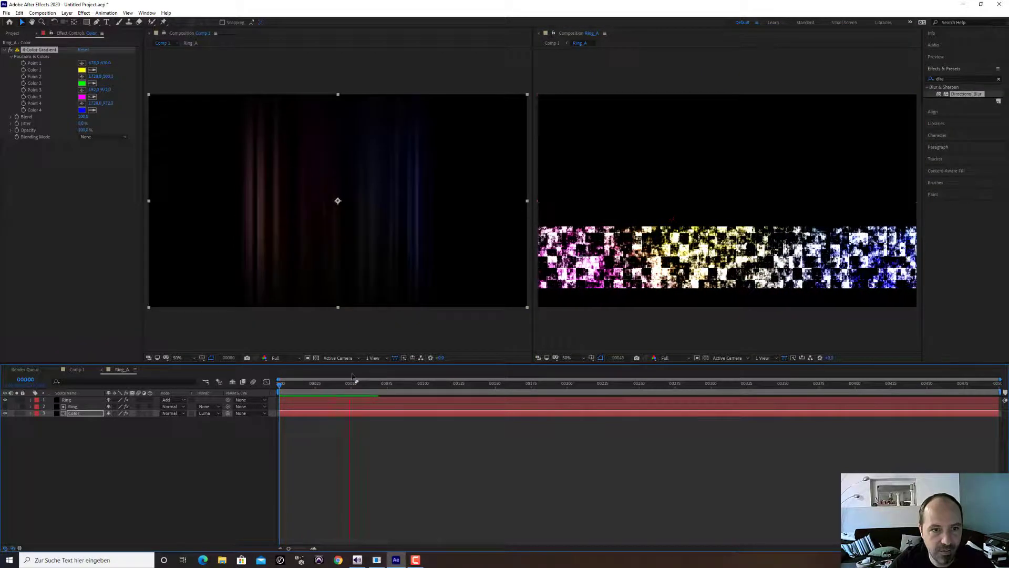
pyautogui.press('space')
pyautogui.moveTo(286, 385)
pyautogui.mouseDown()
pyautogui.moveTo(340, 389)
pyautogui.moveTo(298, 387)
pyautogui.mouseUp()
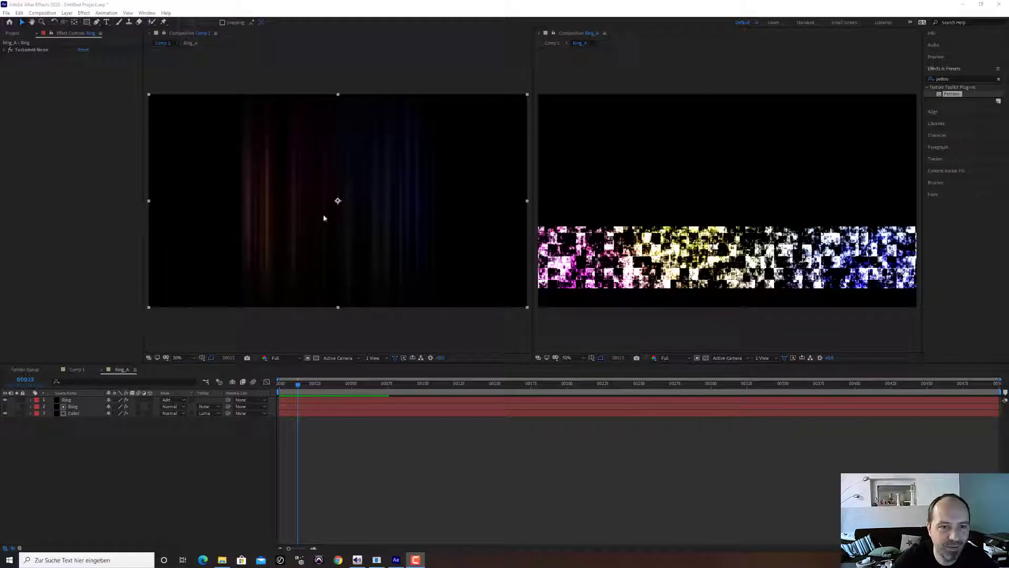
# - Duplicate the uppermost Ring layer and give the copy's Turbulent Noise the Linear noise type with higher contrast and brightness
pyautogui.click(75, 402)
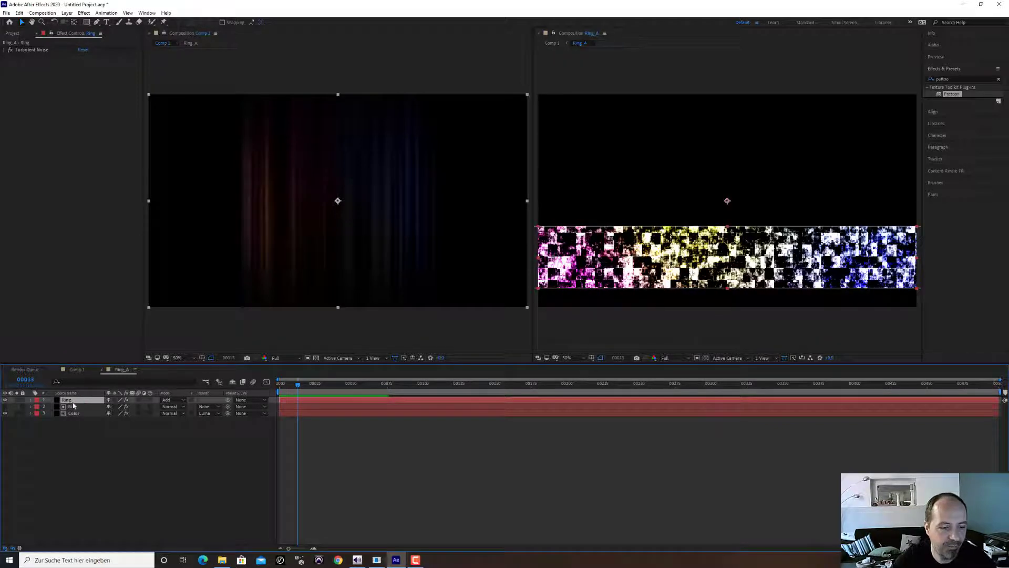
pyautogui.hotkey('ctrl', 'd')
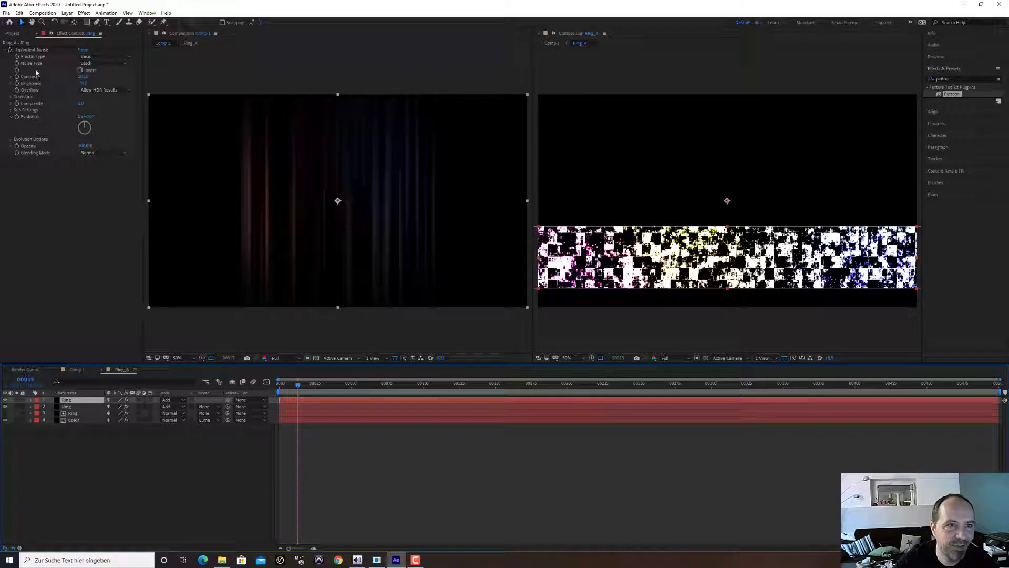
pyautogui.click(102, 63)
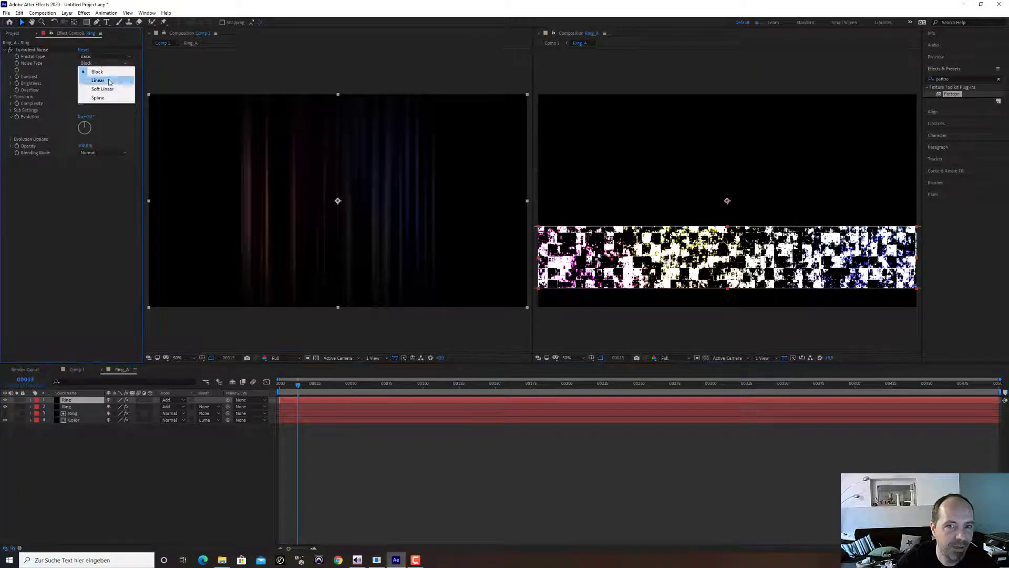
pyautogui.click(107, 81)
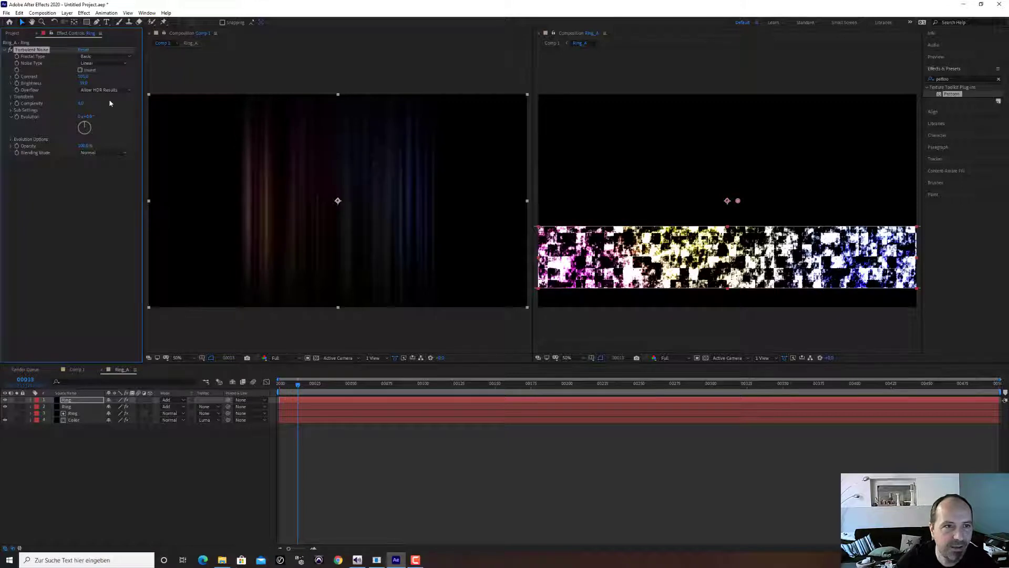
pyautogui.moveTo(86, 78); pyautogui.dragTo(150, 75)
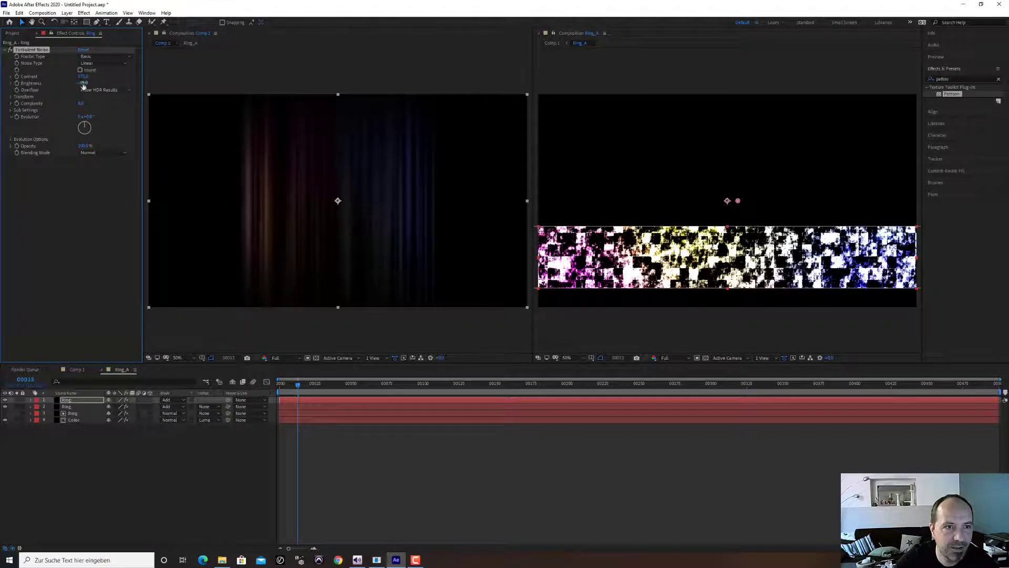
pyautogui.moveTo(83, 83); pyautogui.dragTo(123, 85)
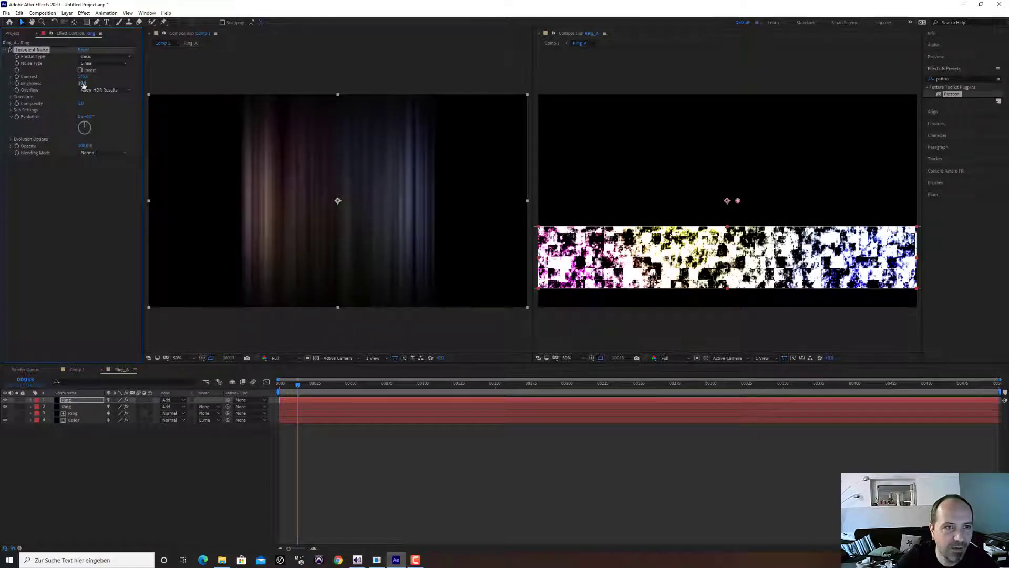
# - Slightly lower the brightness of the uppermost Ring layer's Turbulent Noise
pyautogui.moveTo(83, 83)
pyautogui.mouseDown()
pyautogui.moveTo(63, 88)
pyautogui.moveTo(88, 84)
pyautogui.mouseUp()
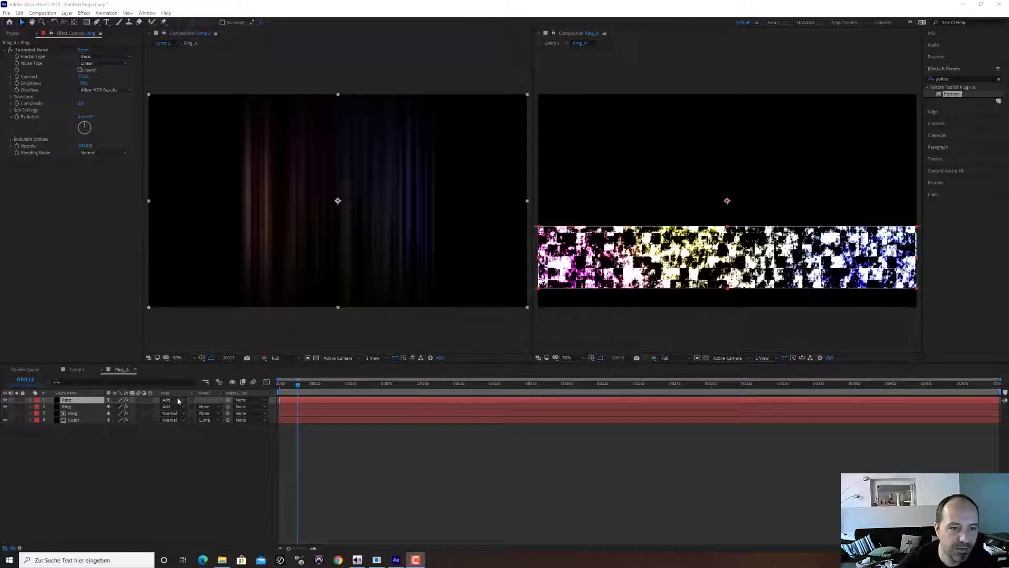
# - Try out other blending modes on the uppermost Ring layer and set it back to Add
pyautogui.click(81, 401)
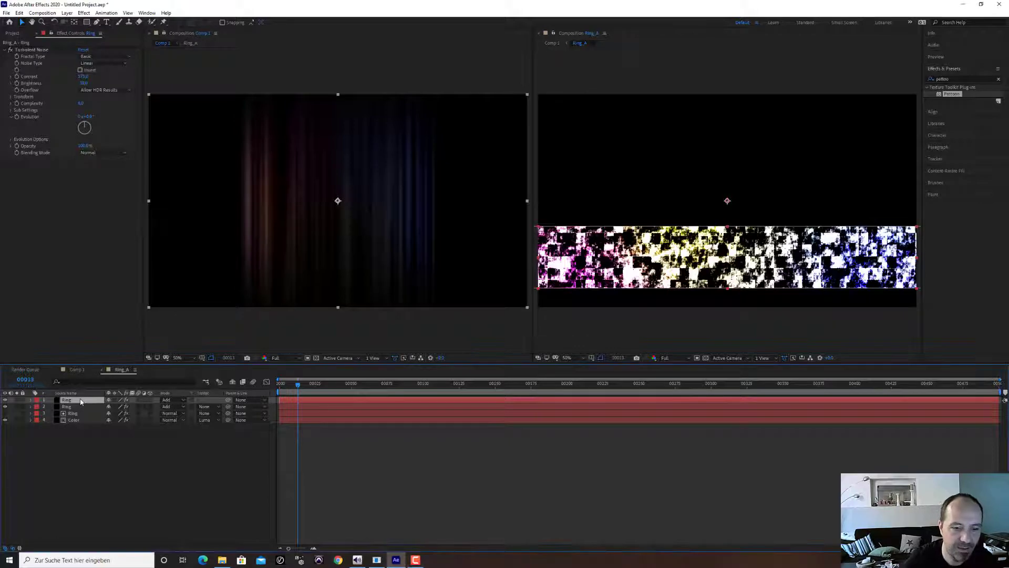
pyautogui.hotkey('shift', '-')
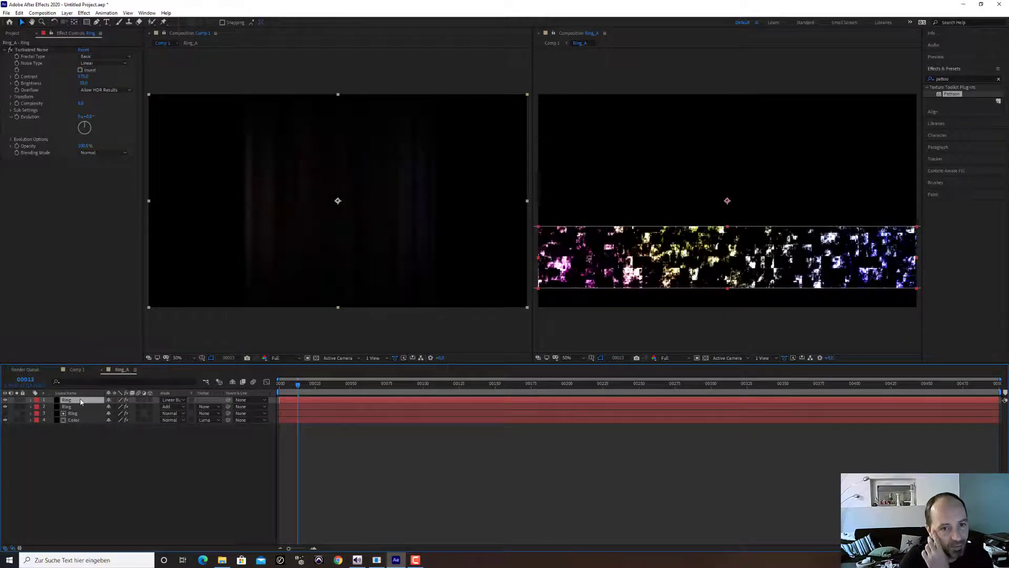
pyautogui.hotkey('shift', '-')
pyautogui.hotkey('shift', '-')
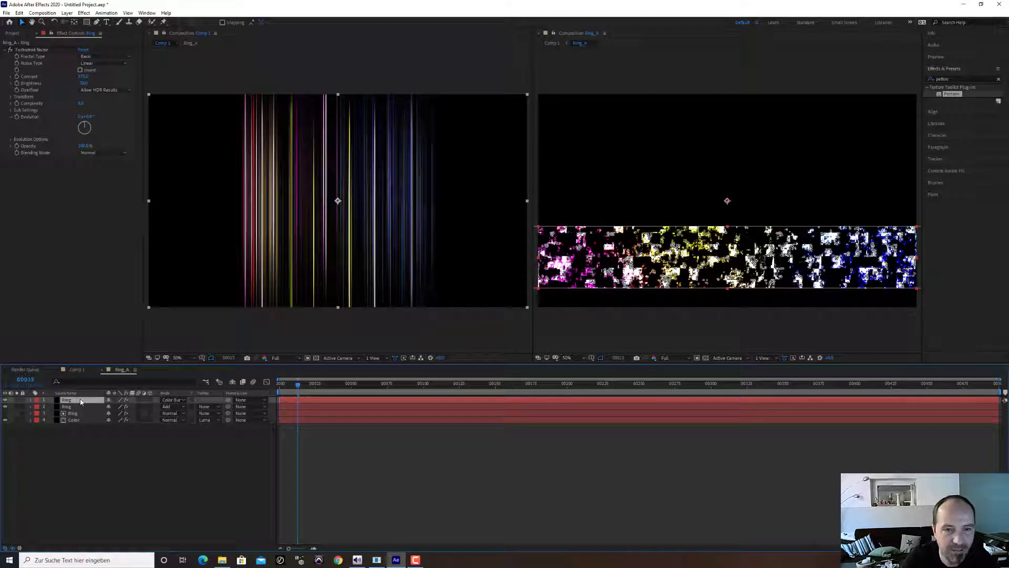
pyautogui.hotkey('shift', '-')
pyautogui.hotkey('shift', '-')
pyautogui.hotkey('shift', '-')
pyautogui.hotkey('shift', '-')
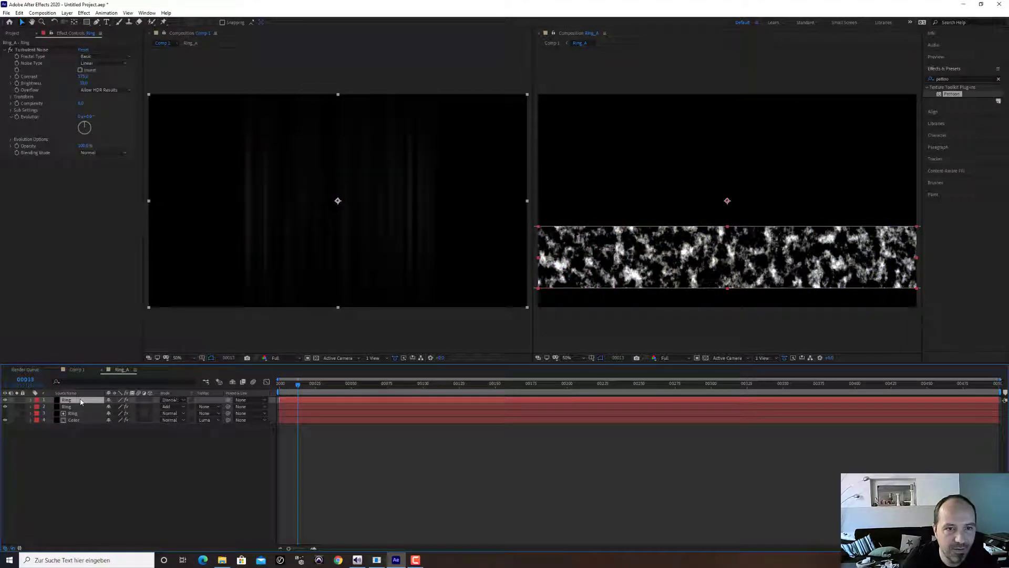
pyautogui.hotkey('shift', '-')
pyautogui.hotkey('shift', '-')
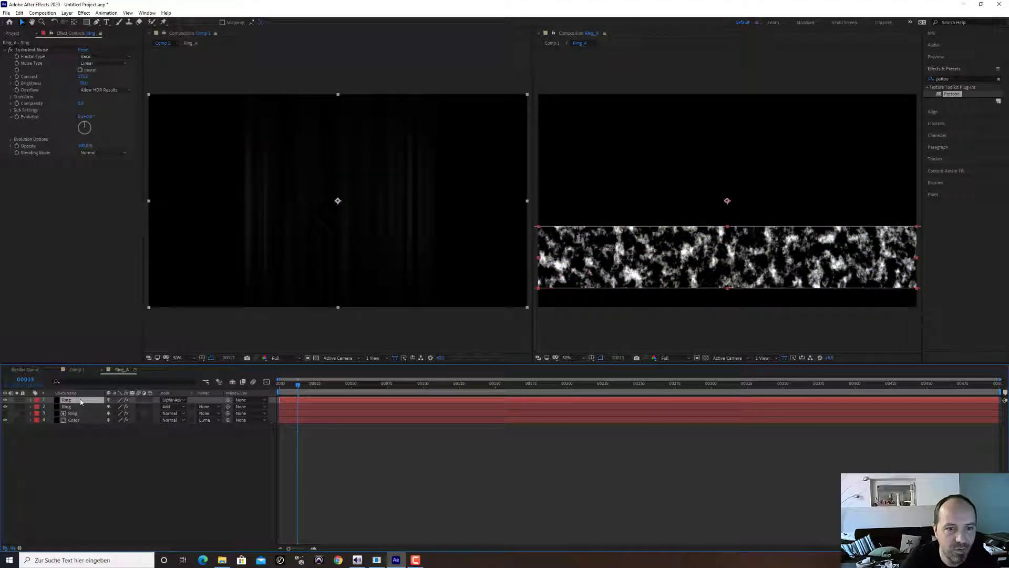
pyautogui.hotkey('shift', '-')
pyautogui.hotkey('shift', '-')
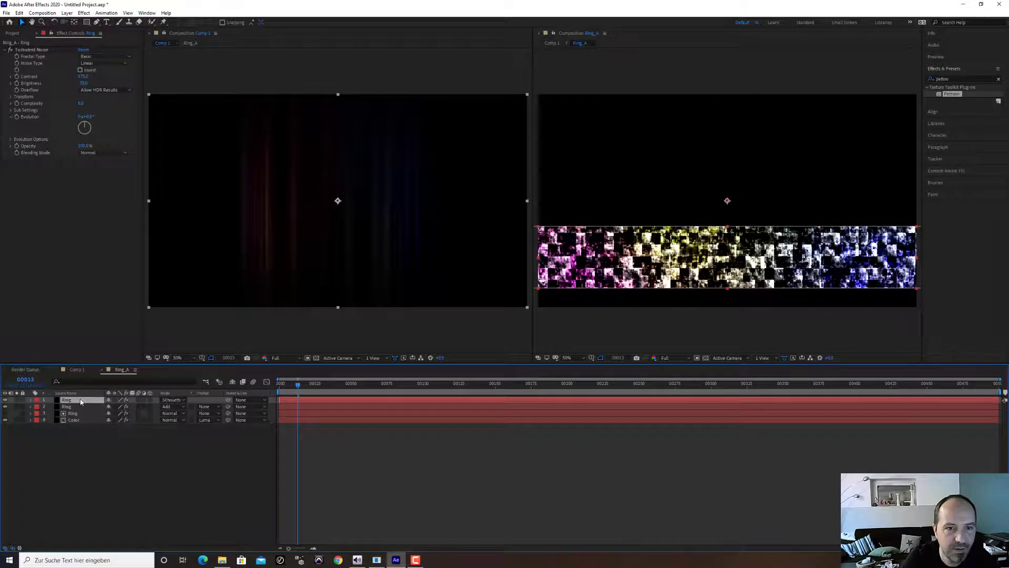
pyautogui.hotkey('shift', '-')
pyautogui.hotkey('shift', '-')
pyautogui.hotkey('shift', '-')
pyautogui.hotkey('shift', '-')
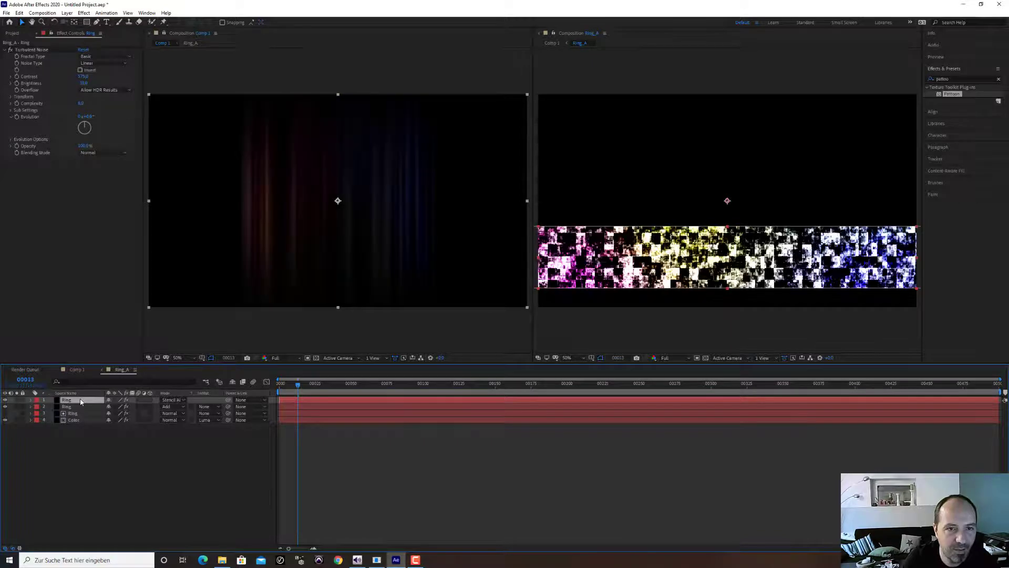
pyautogui.hotkey('shift', '-')
pyautogui.hotkey('shift', '-')
pyautogui.hotkey('shift', '-')
pyautogui.hotkey('shift', '-')
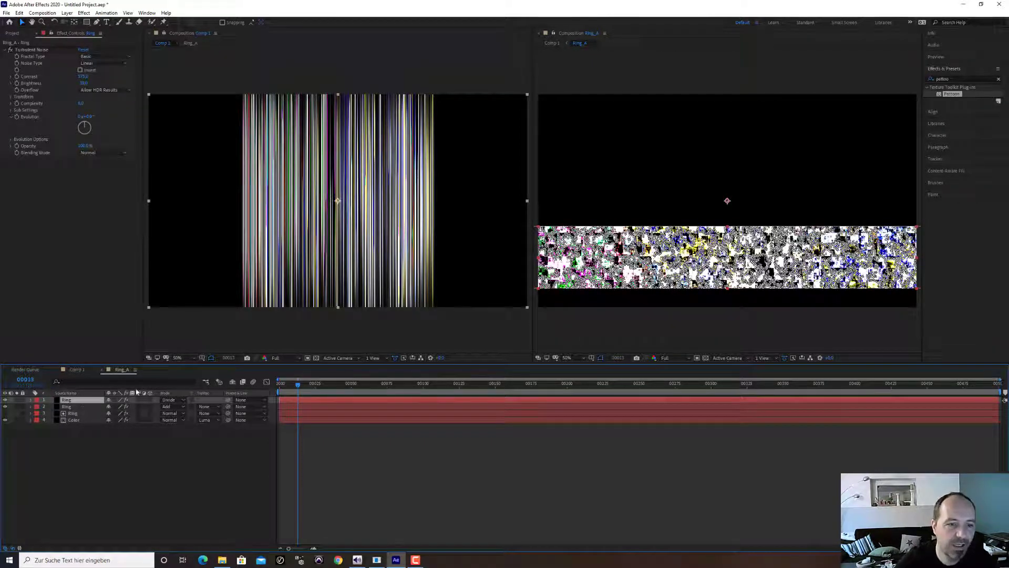
pyautogui.click(185, 402)
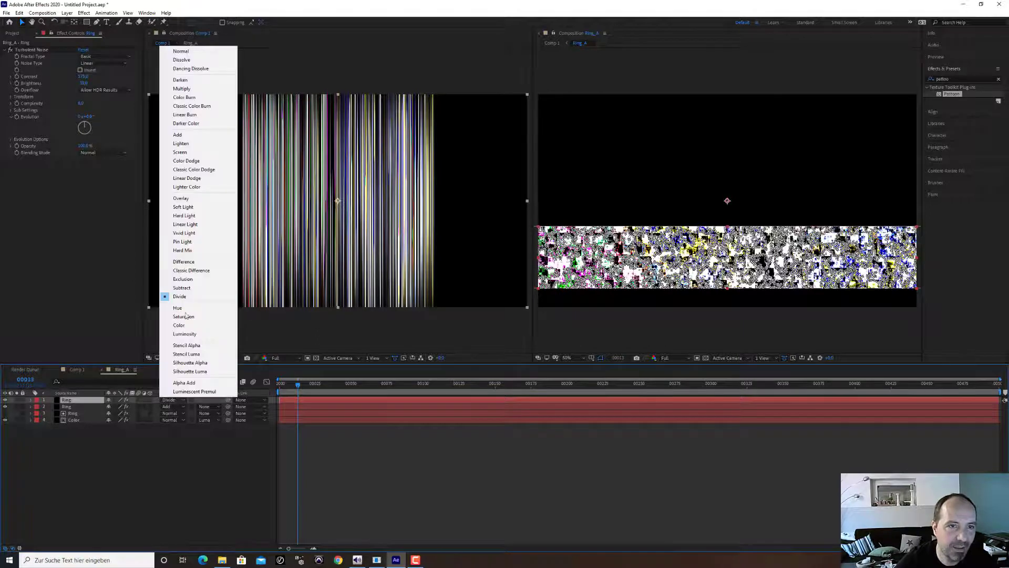
pyautogui.click(196, 136)
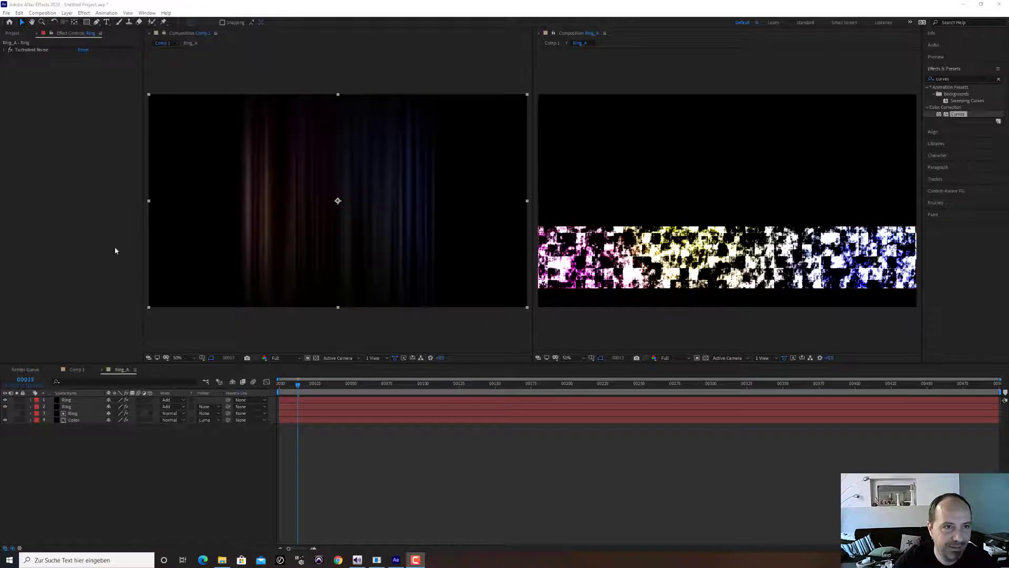
# - Create an adjustment layer above all layers in Ring_A and apply the Curves effect to it
pyautogui.click(66, 12)
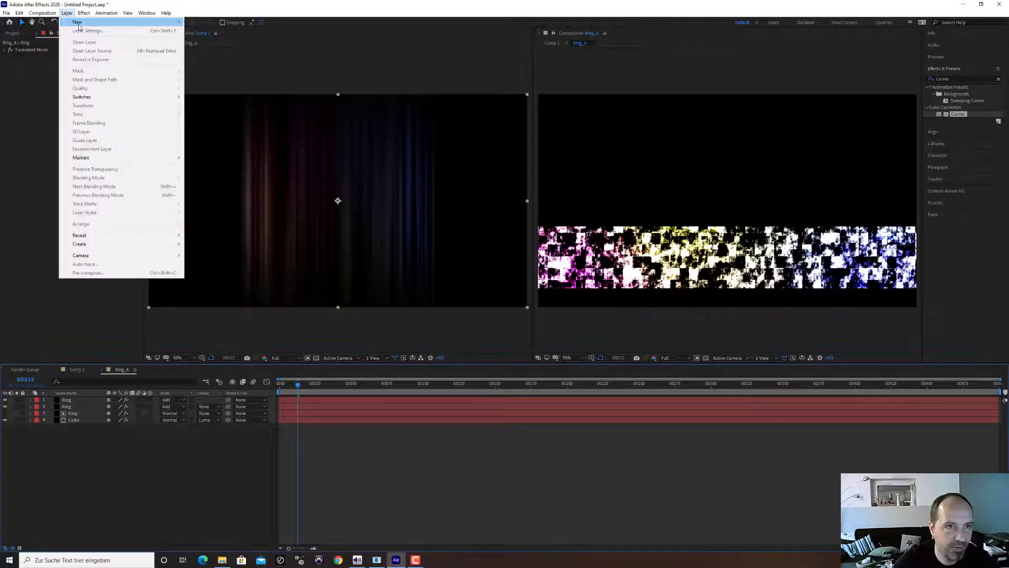
pyautogui.moveTo(166, 12)
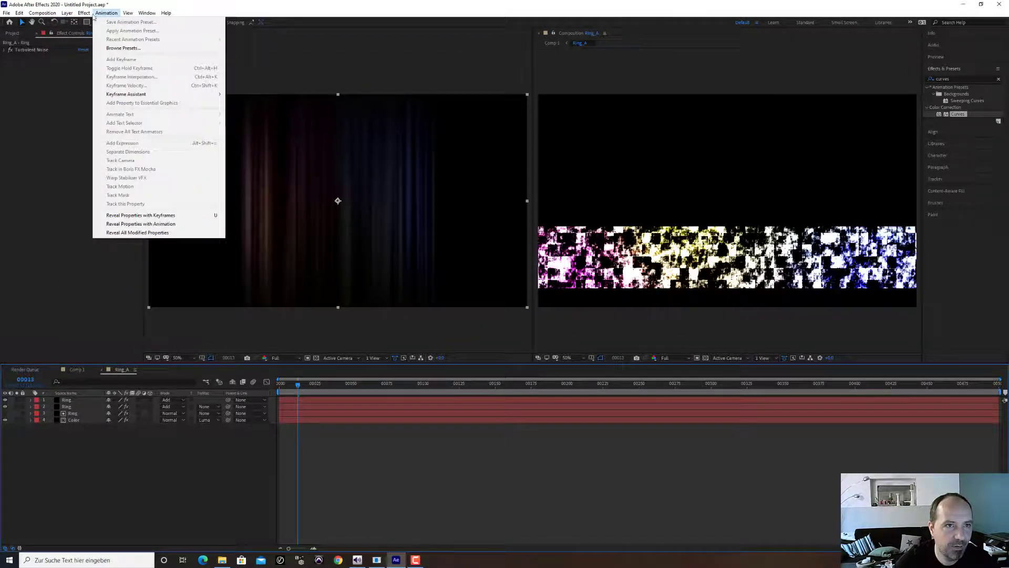
pyautogui.moveTo(69, 14)
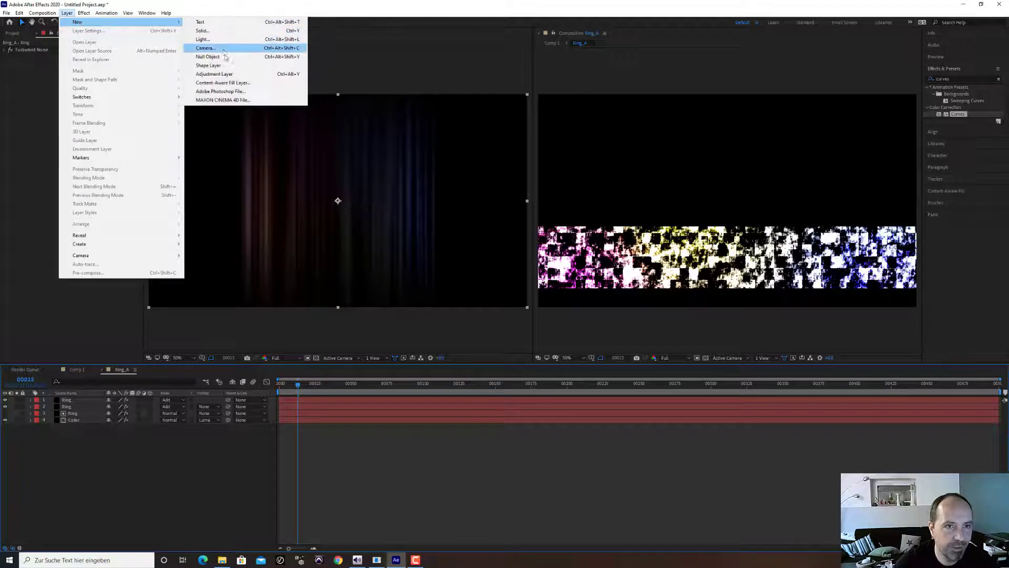
pyautogui.click(231, 75)
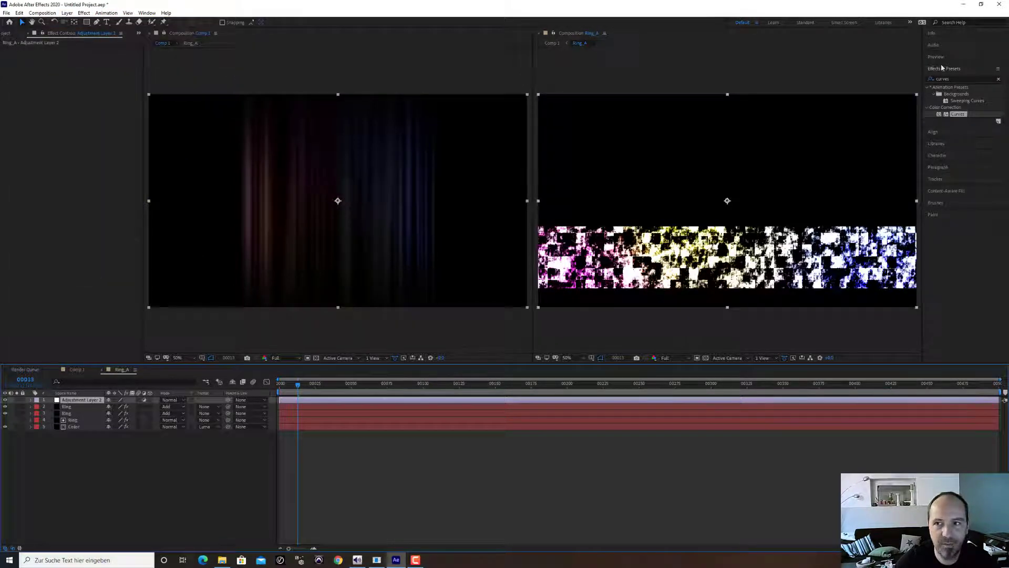
pyautogui.doubleClick(958, 114)
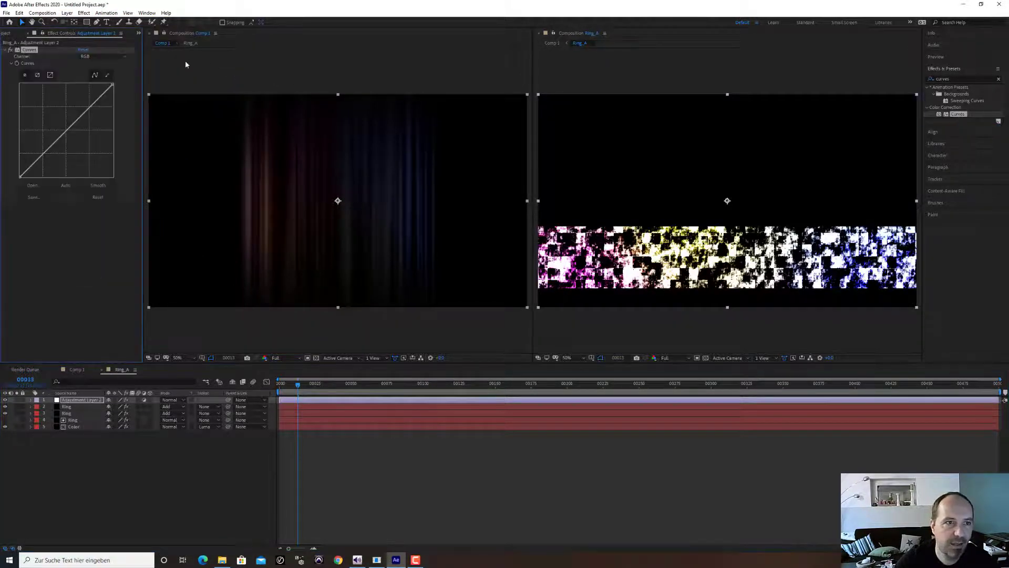
# - Bend the Red channel of the adjustment layer's Curves slightly below the diagonal
pyautogui.click(113, 56)
pyautogui.click(104, 73)
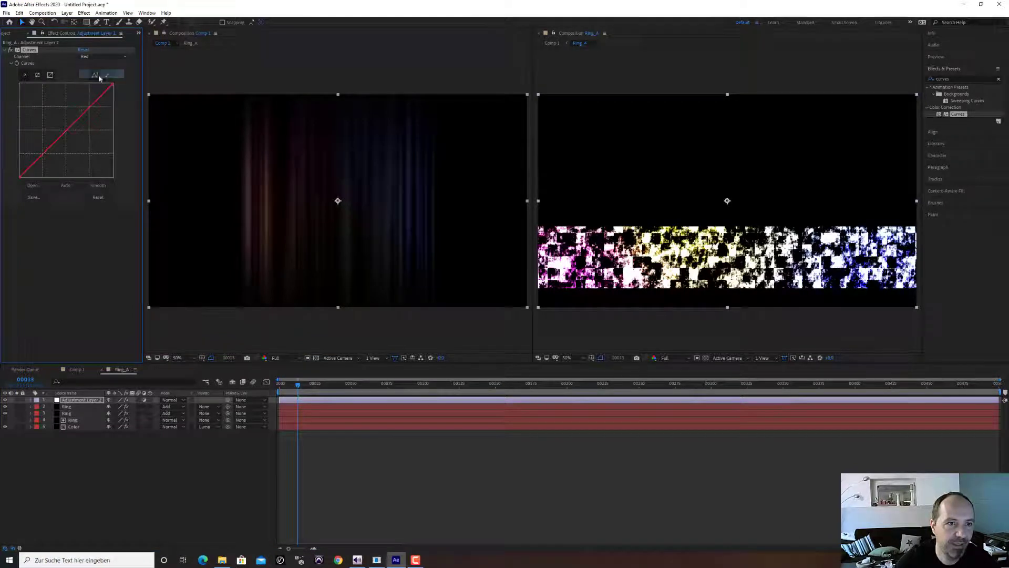
pyautogui.moveTo(79, 117); pyautogui.dragTo(76, 115)
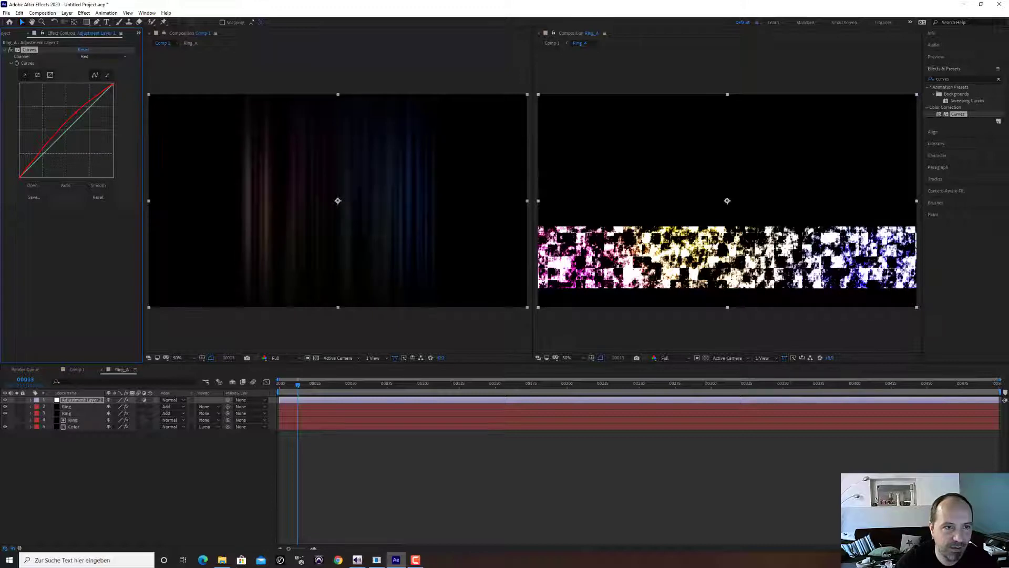
pyautogui.moveTo(76, 115)
pyautogui.mouseDown()
pyautogui.moveTo(67, 108)
pyautogui.moveTo(89, 129)
pyautogui.moveTo(82, 119)
pyautogui.mouseUp()
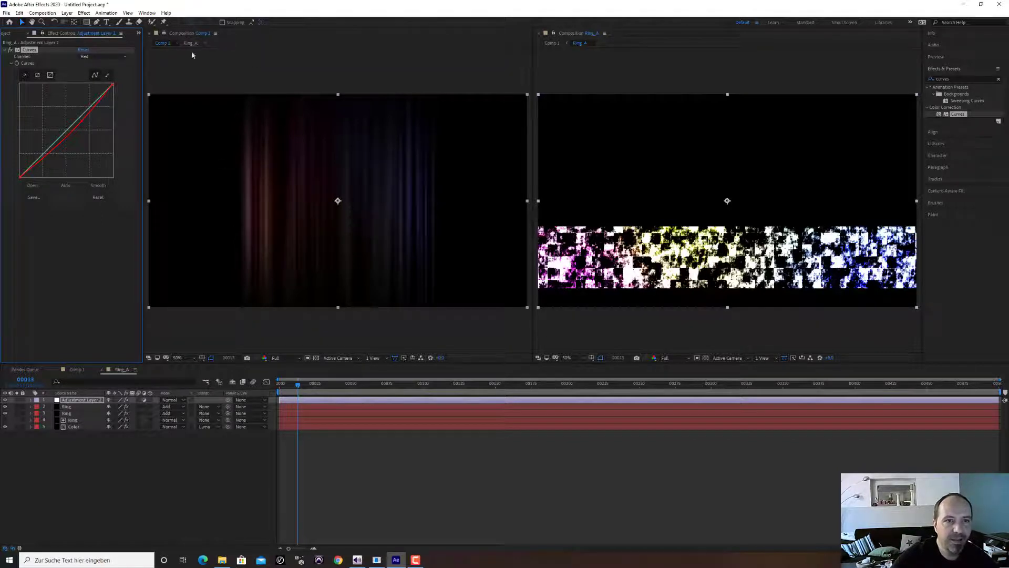
# - Close the separate Ring_A viewer, switch the timeline to Comp 1 and preview the animation from frame 0
pyautogui.click(541, 33)
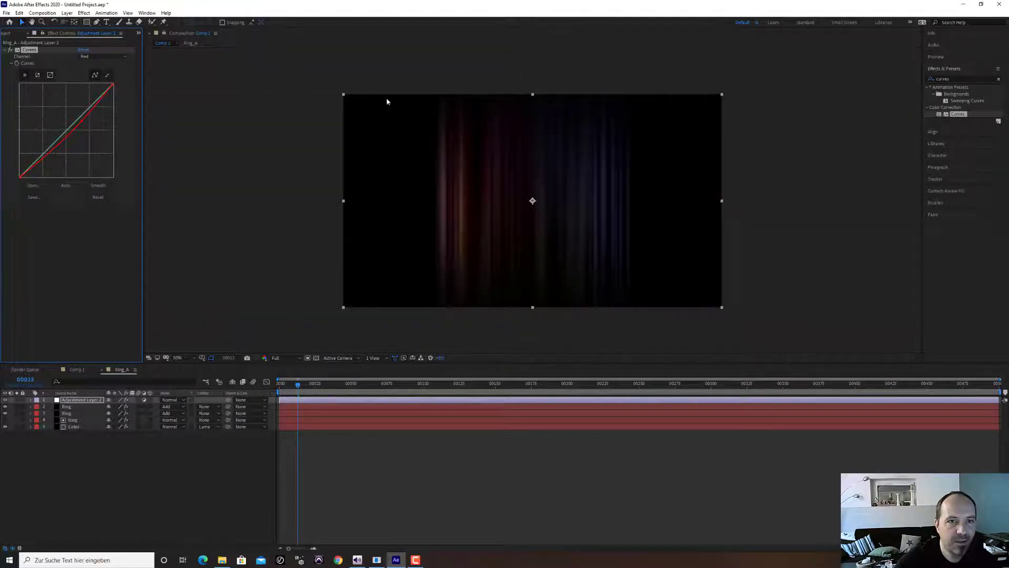
pyautogui.press('.')
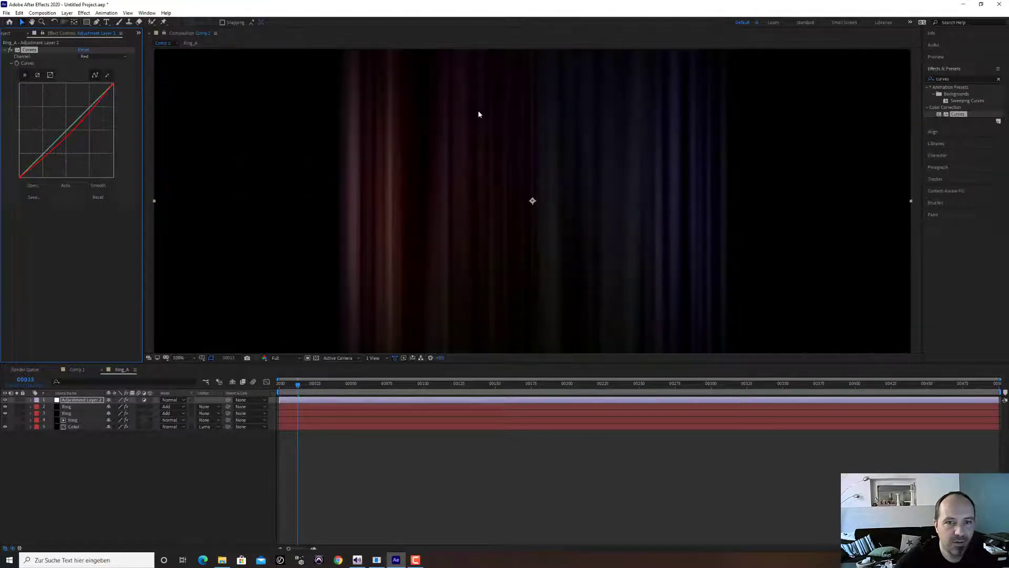
pyautogui.click(84, 370)
pyautogui.press(',')
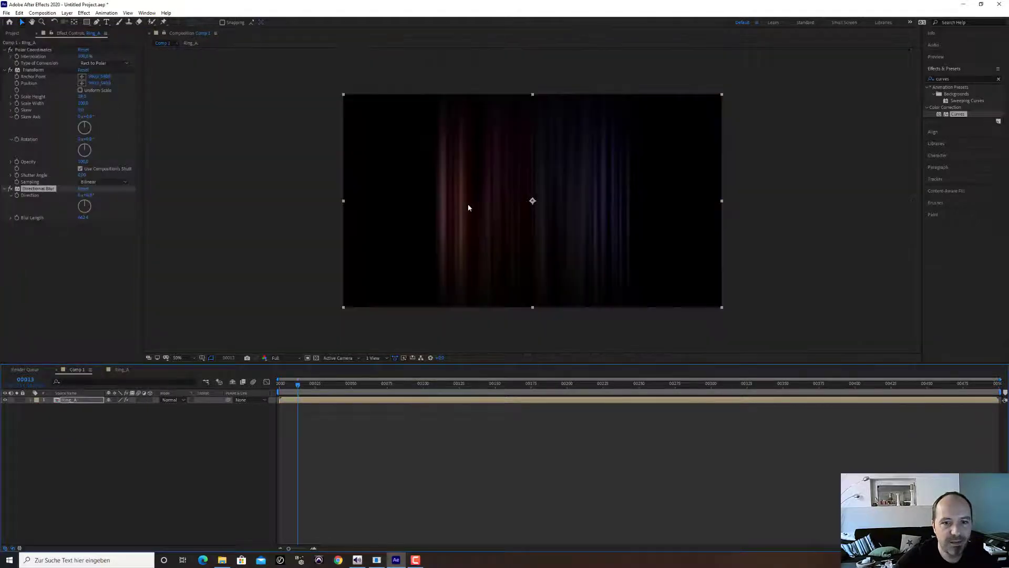
pyautogui.moveTo(298, 385); pyautogui.dragTo(277, 386)
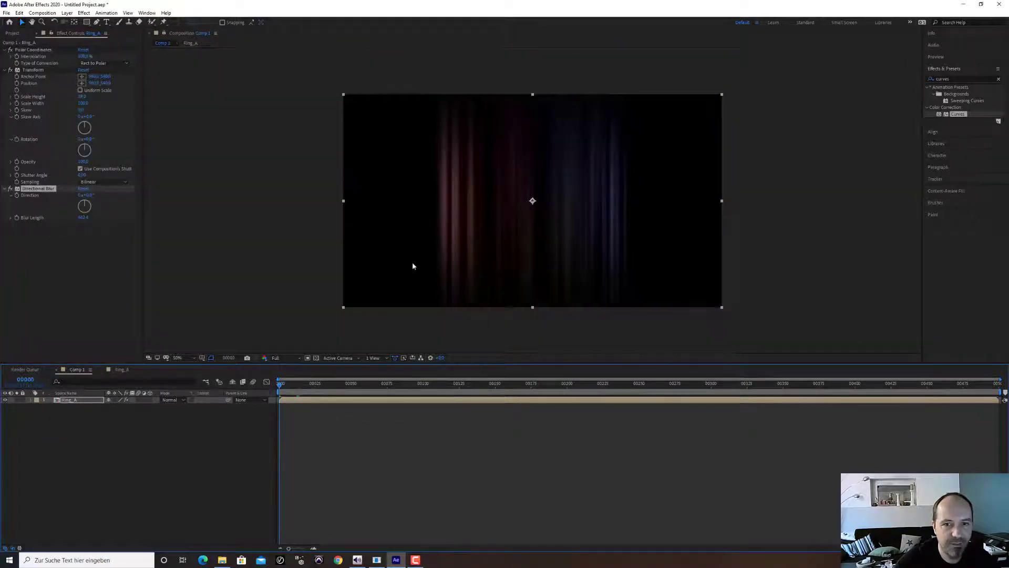
pyautogui.press('space')
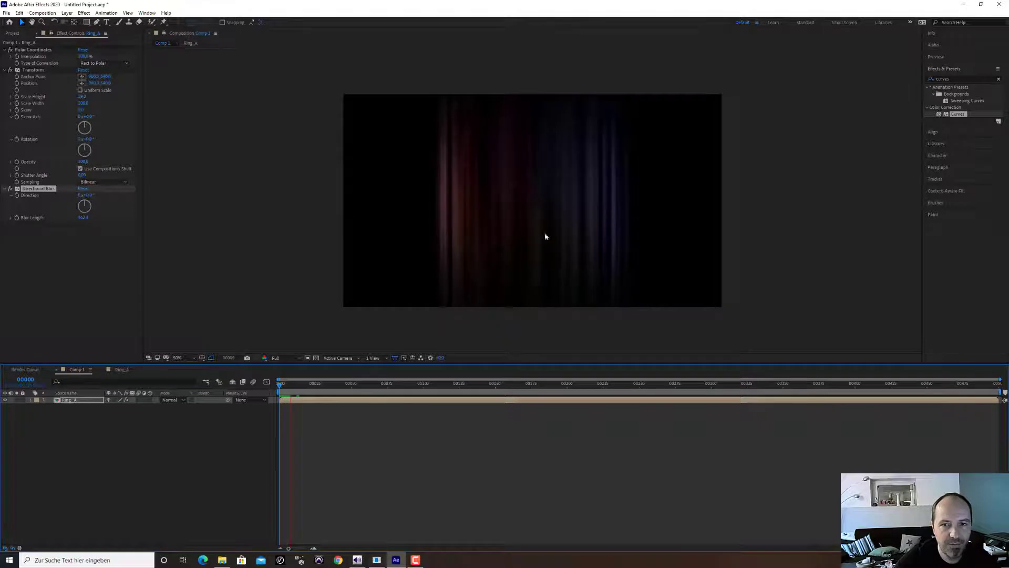
pyautogui.press('space')
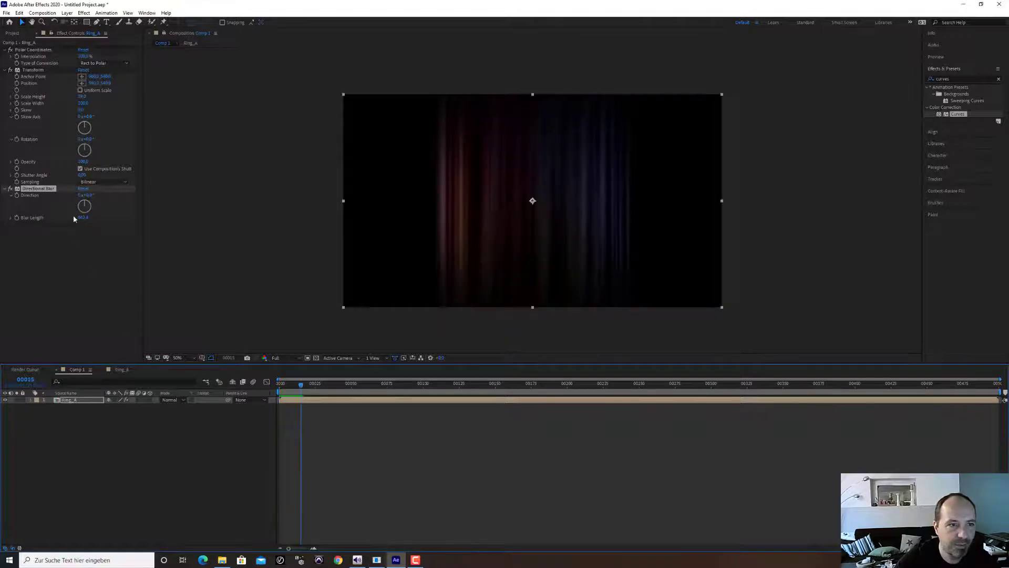
# - Slightly adjust the Blur Length of Ring_A's Directional Blur and add the Glow effect beneath it
pyautogui.moveTo(87, 220); pyautogui.dragTo(90, 220)
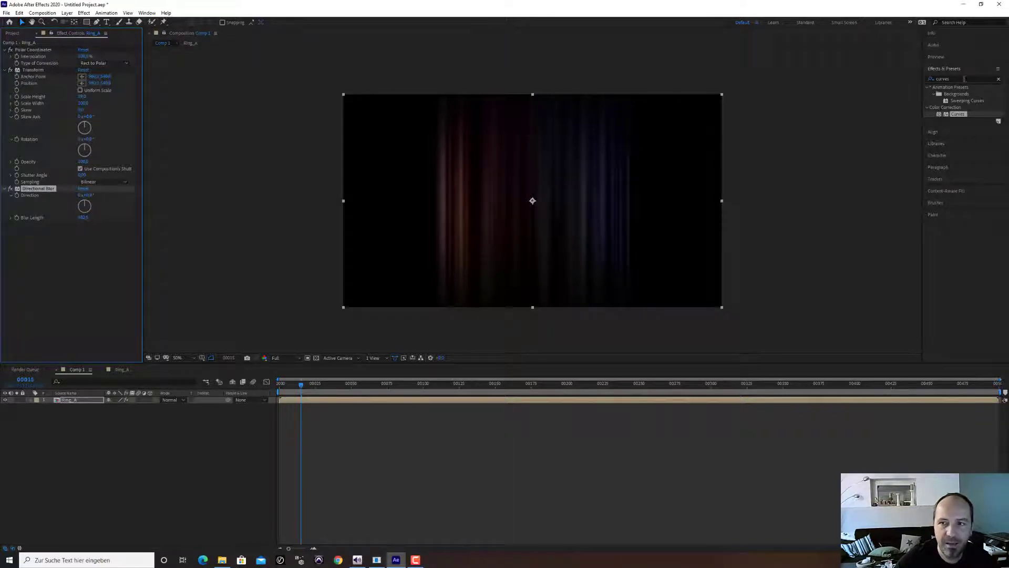
pyautogui.click(942, 79)
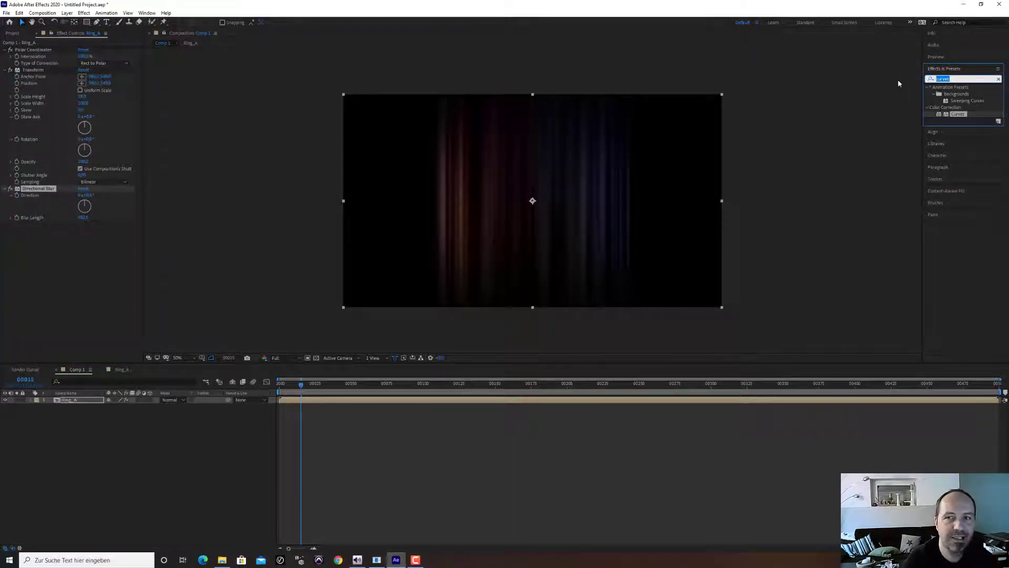
pyautogui.write('glow')
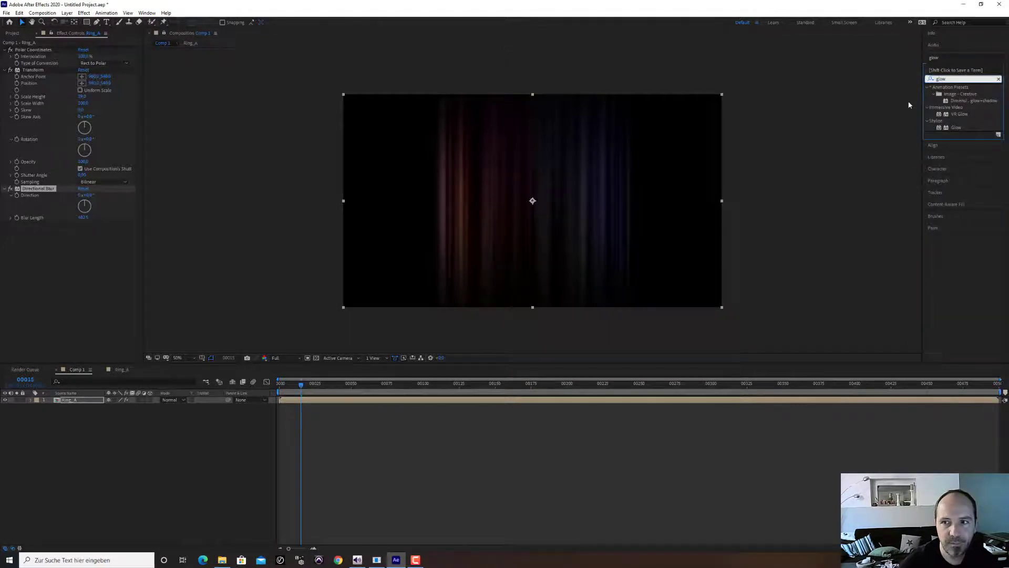
pyautogui.moveTo(957, 127); pyautogui.dragTo(124, 307)
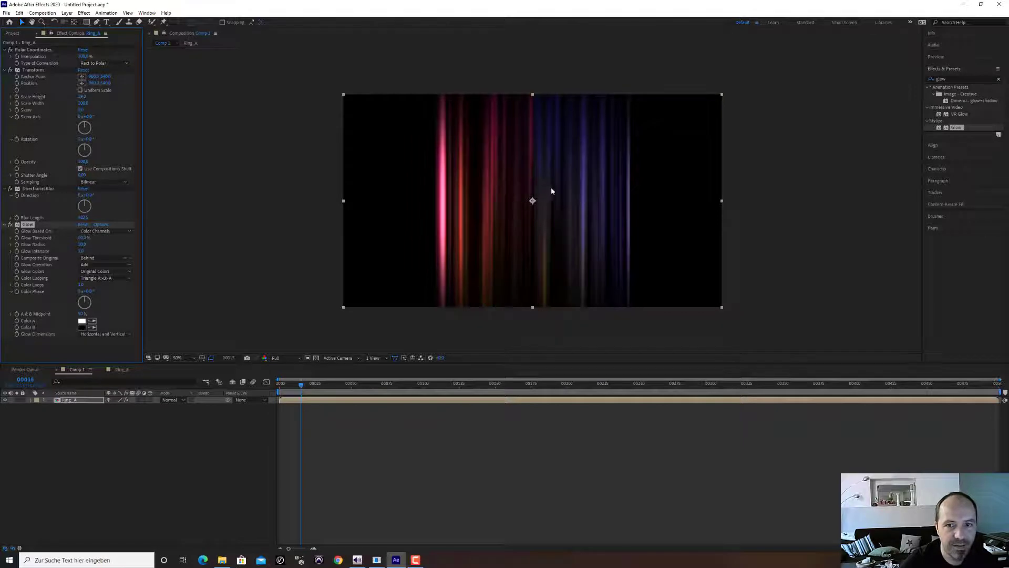
# - Soften the Glow on Ring_A by reducing its intensity, radius and threshold
pyautogui.scroll(1, 546, 199)
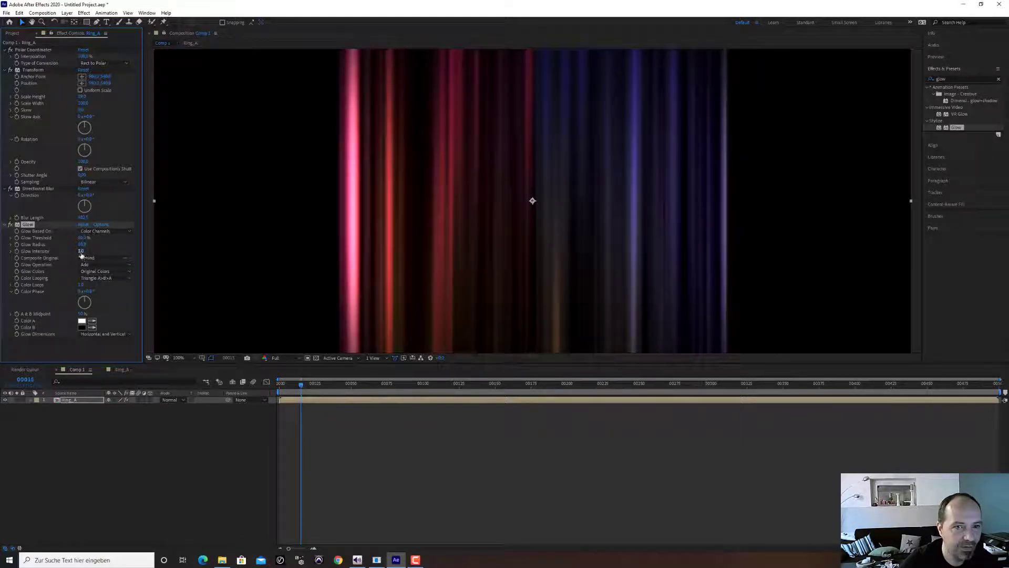
pyautogui.moveTo(81, 252)
pyautogui.mouseDown()
pyautogui.moveTo(60, 255)
pyautogui.moveTo(115, 245)
pyautogui.moveTo(81, 251)
pyautogui.mouseUp()
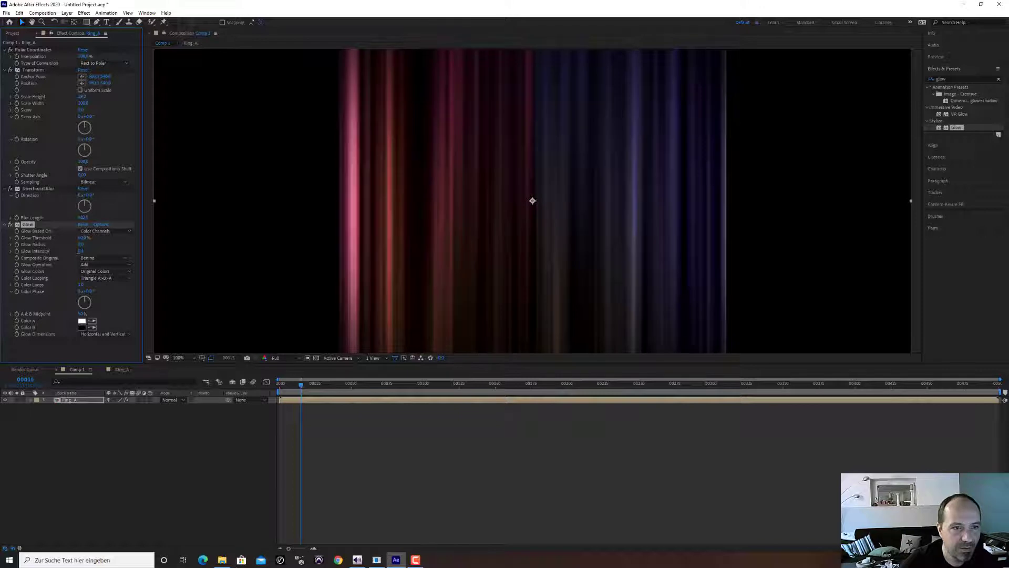
pyautogui.moveTo(83, 237)
pyautogui.mouseDown()
pyautogui.moveTo(106, 238)
pyautogui.moveTo(56, 237)
pyautogui.mouseUp()
pyautogui.moveTo(82, 237); pyautogui.dragTo(81, 238)
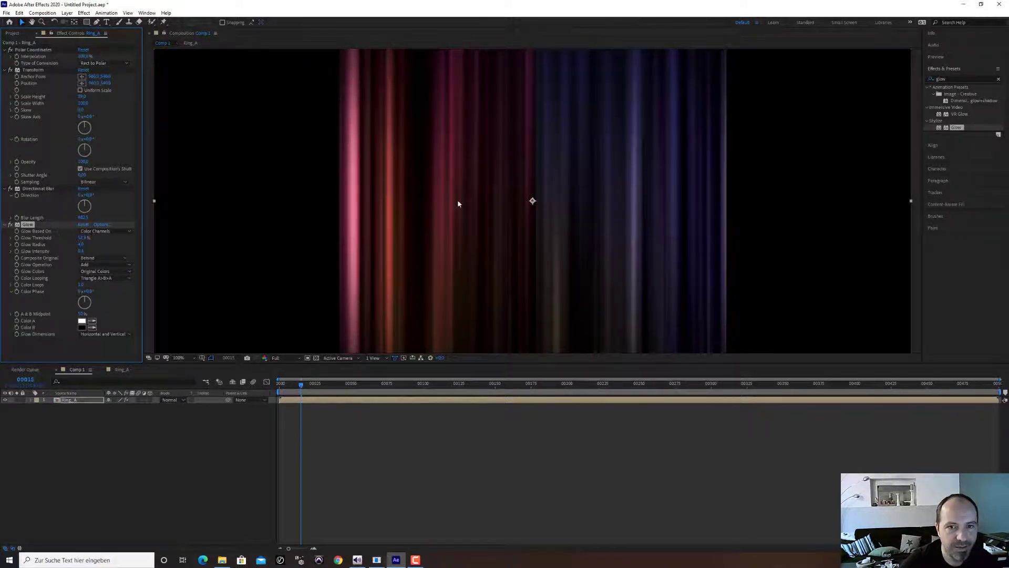
pyautogui.press(',')
pyautogui.press(',')
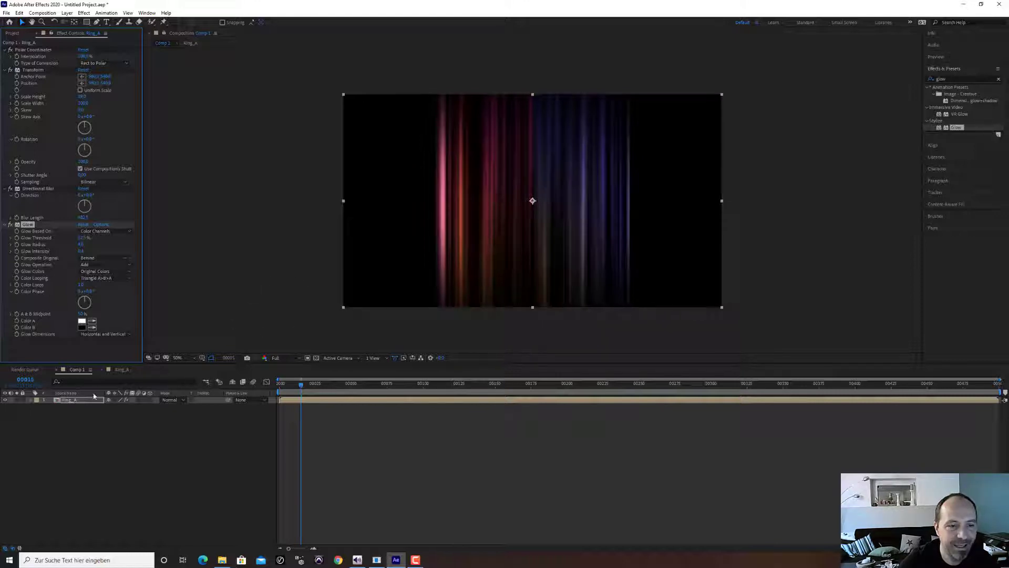
# - Duplicate the Ring_A composition in the project and rename the copy Ring_B
pyautogui.click(15, 34)
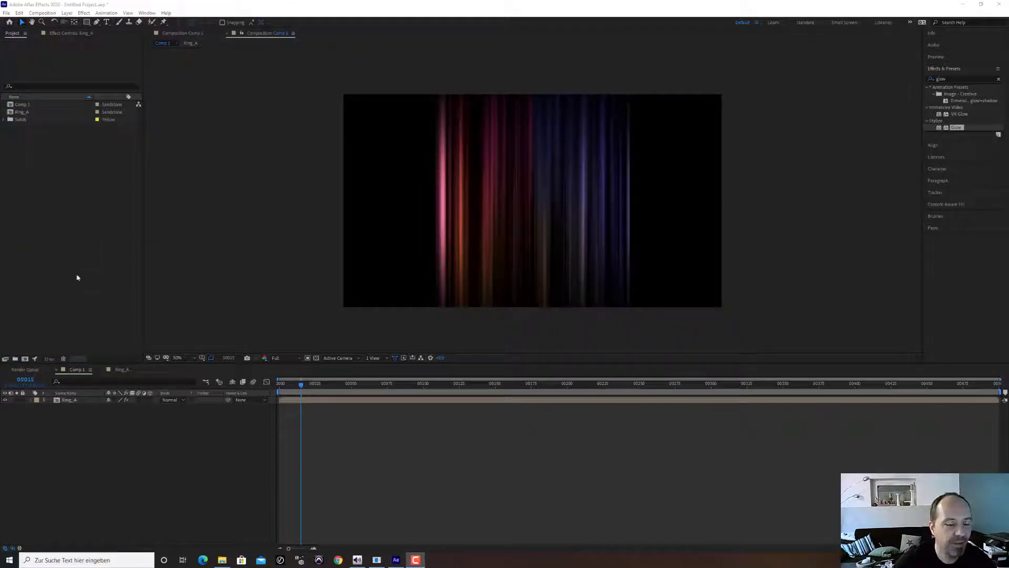
pyautogui.click(26, 114)
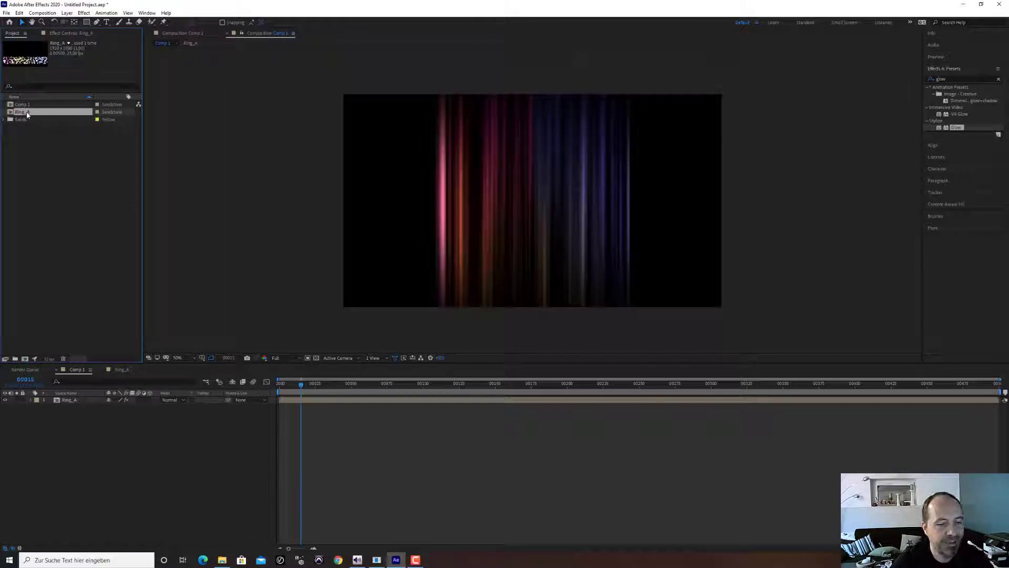
pyautogui.hotkey('ctrl', 'd')
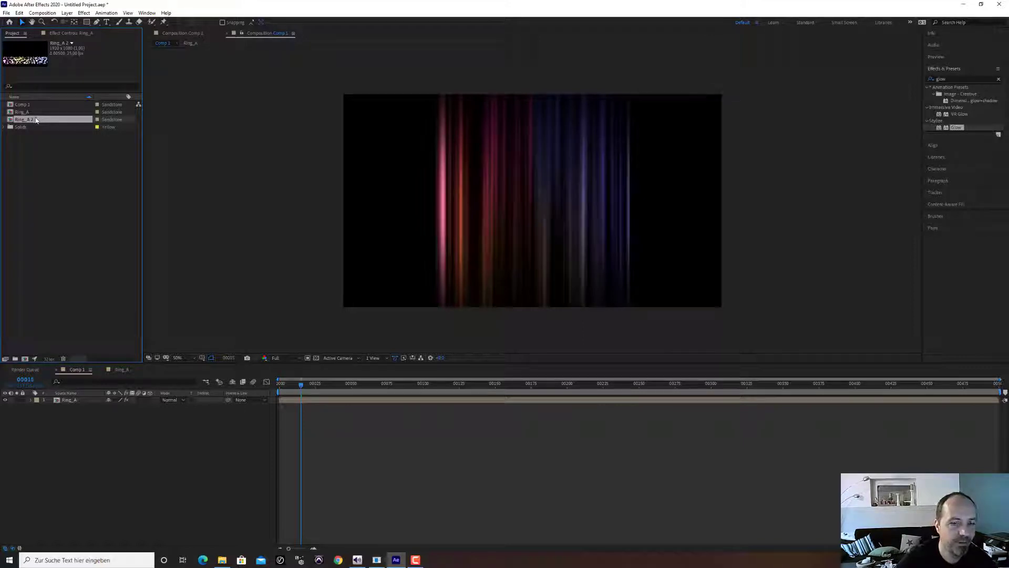
pyautogui.press('Return')
pyautogui.press('Right')
pyautogui.press('BackSpace')
pyautogui.press('BackSpace')
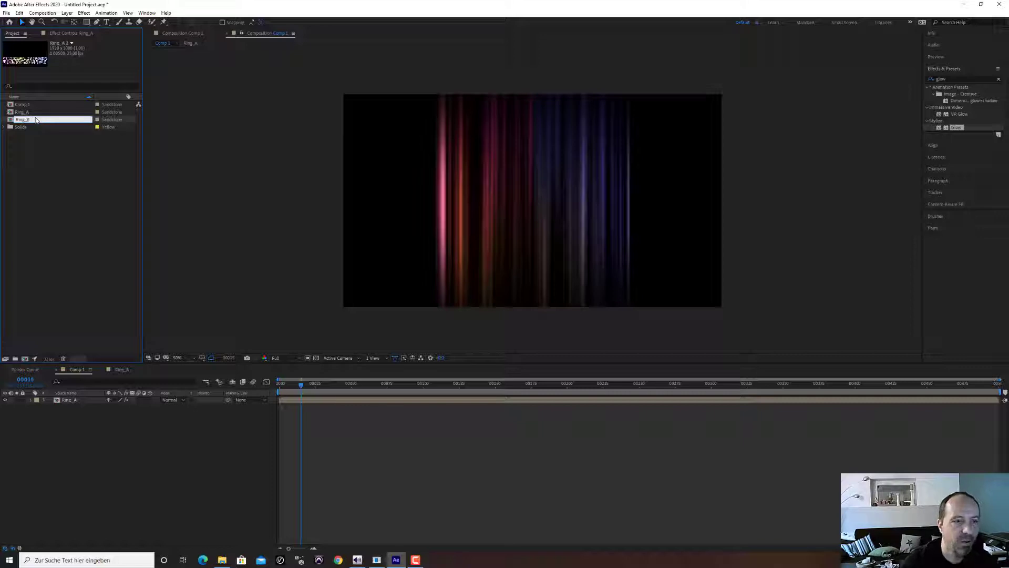
pyautogui.write('B')
pyautogui.click(34, 187)
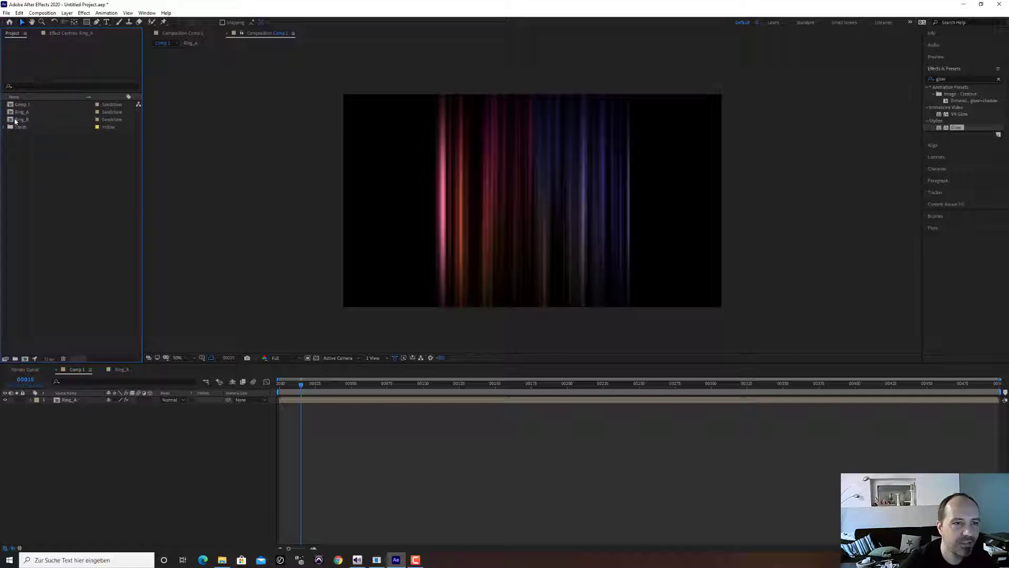
# - Open the Ring_A precomposition from Comp 1 and examine its layers
pyautogui.click(72, 401)
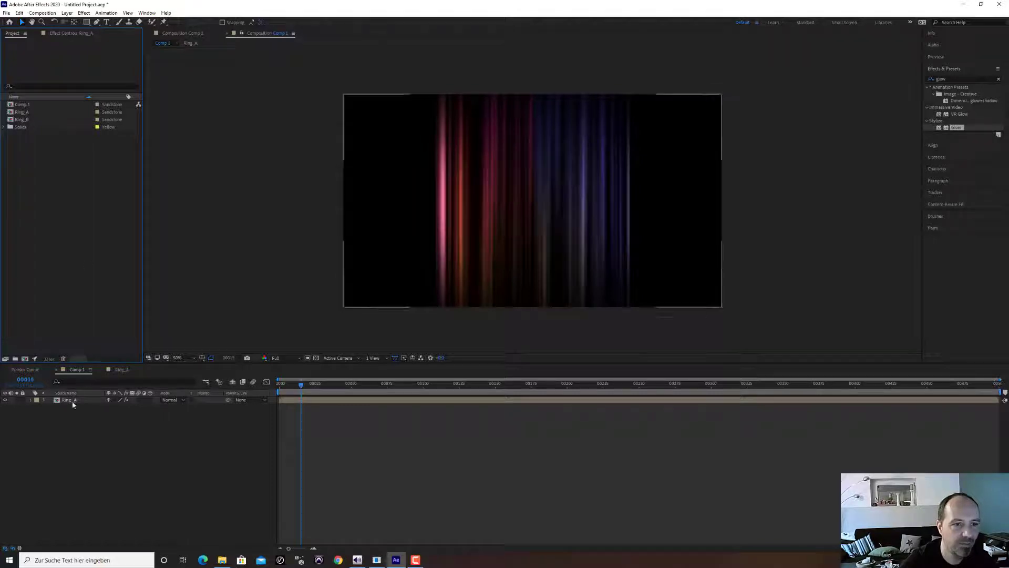
pyautogui.click(72, 401)
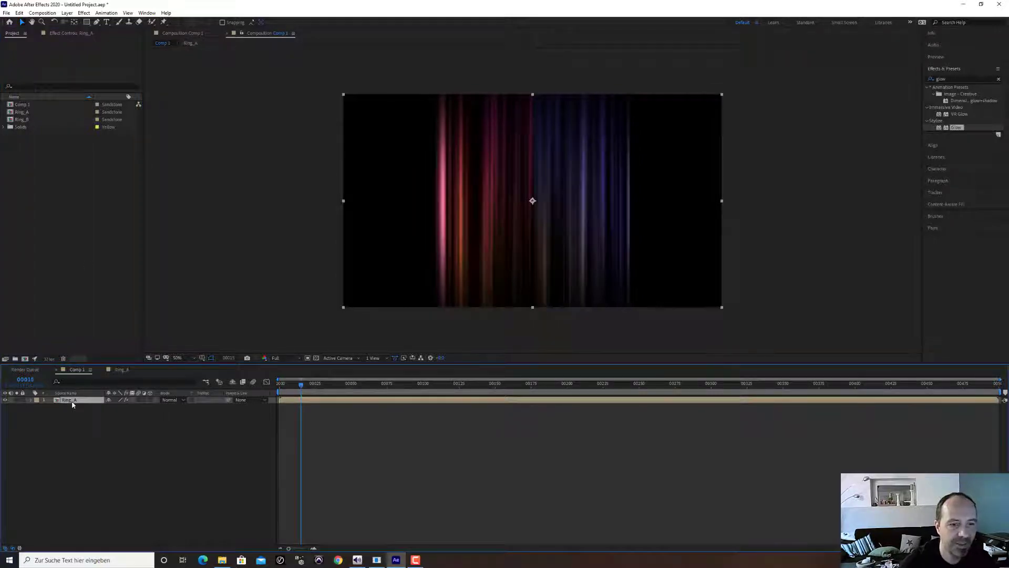
pyautogui.doubleClick(89, 402)
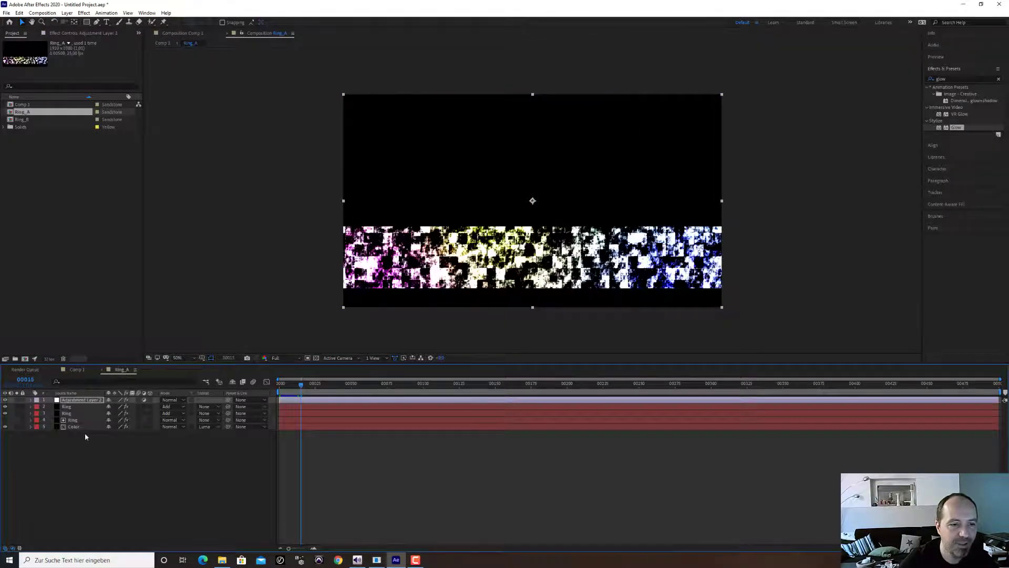
# - Return to Comp 1, place Ring_B above Ring_A and shift its start to about frame 75
pyautogui.click(77, 370)
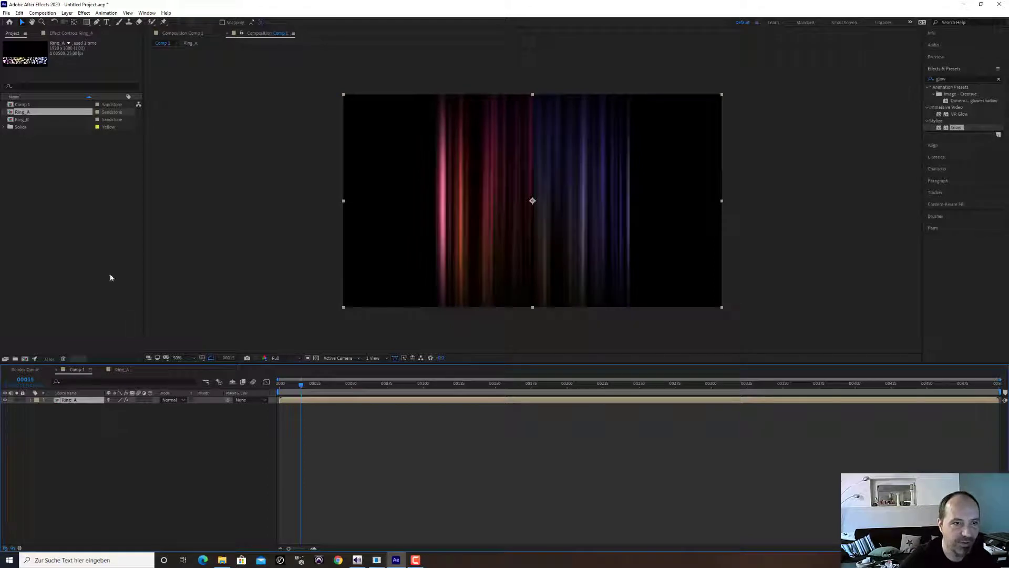
pyautogui.moveTo(26, 123); pyautogui.dragTo(64, 398)
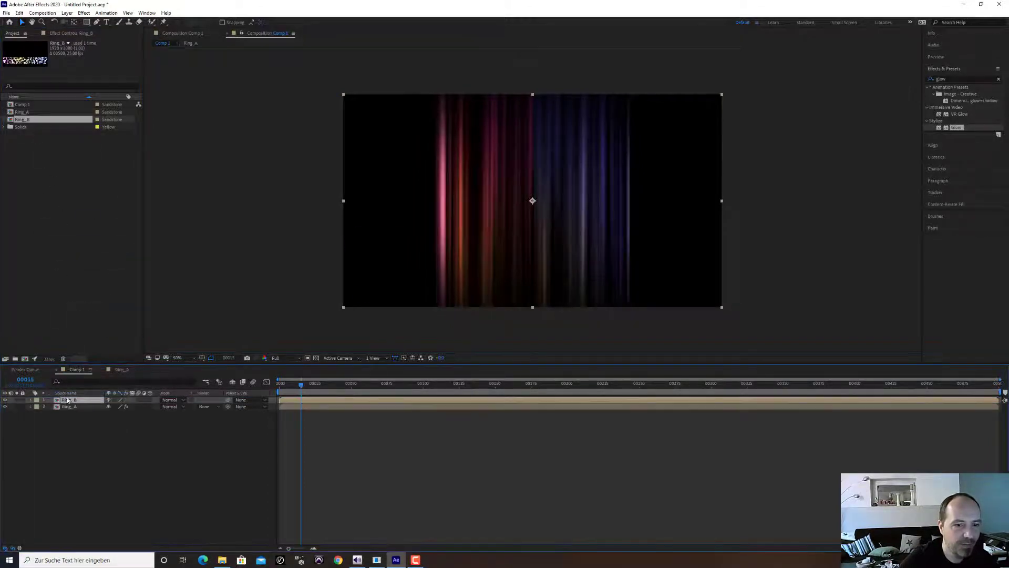
pyautogui.moveTo(331, 400); pyautogui.dragTo(386, 389)
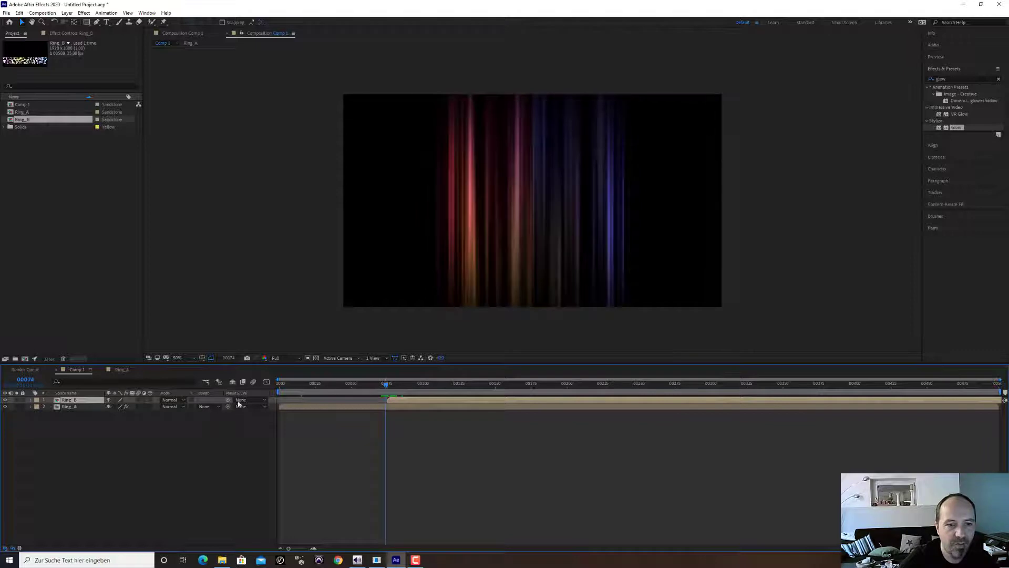
# - Copy the Polar Coordinates, Transform, Directional Blur and Glow effects from Ring_A onto Ring_B
pyautogui.click(77, 407)
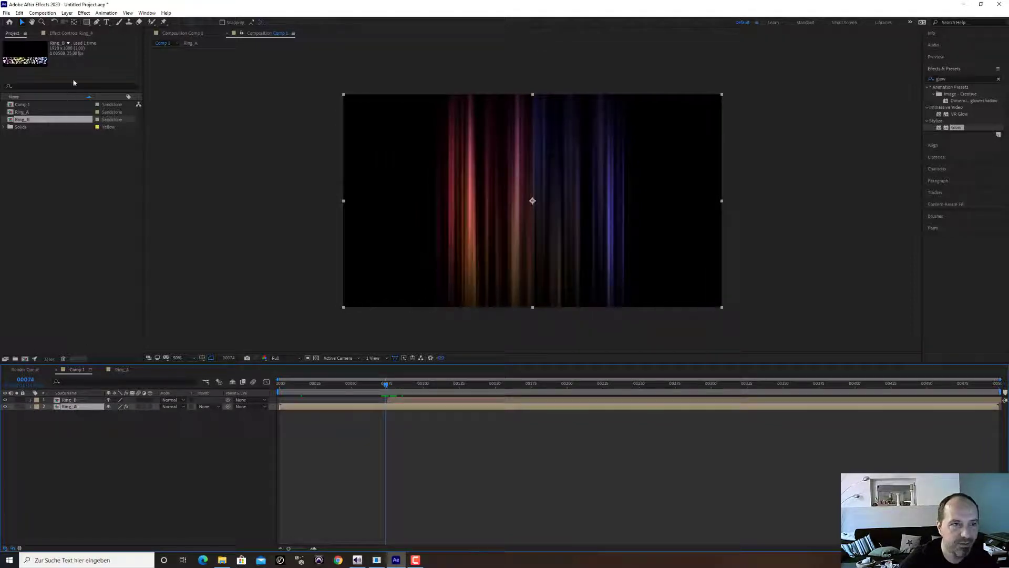
pyautogui.click(78, 35)
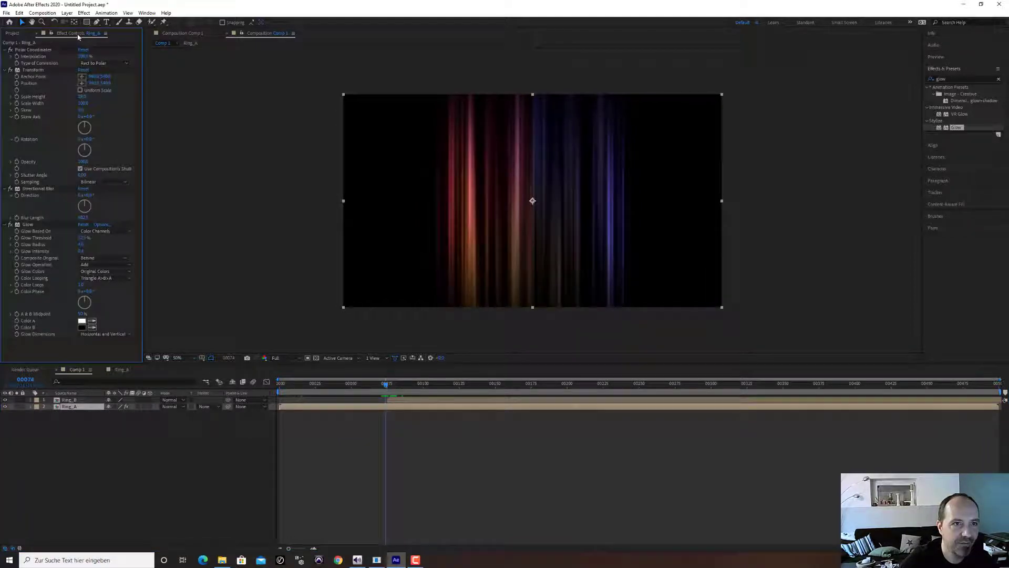
pyautogui.click(5, 49)
pyautogui.click(6, 56)
pyautogui.click(6, 63)
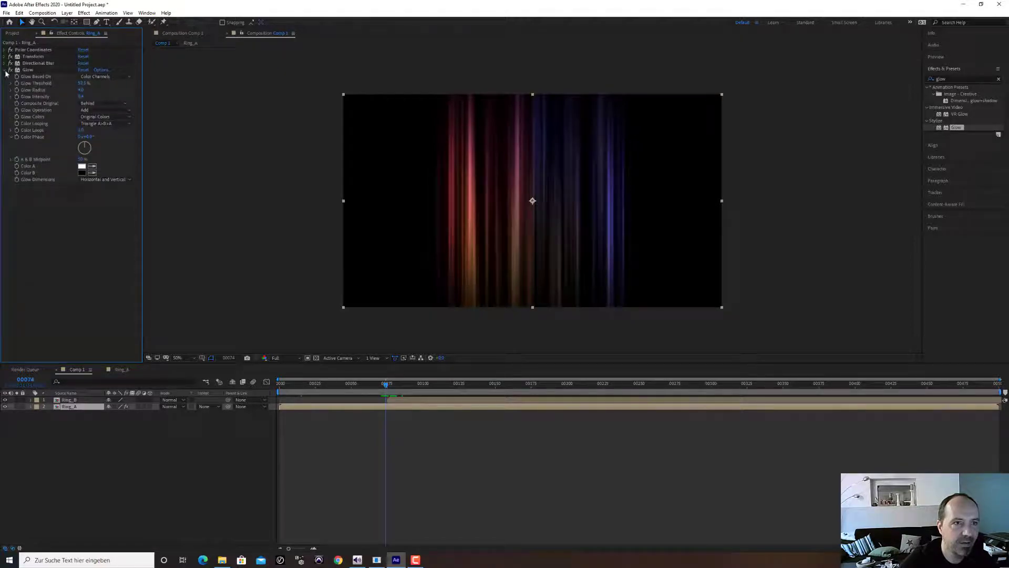
pyautogui.click(5, 70)
pyautogui.click(37, 52)
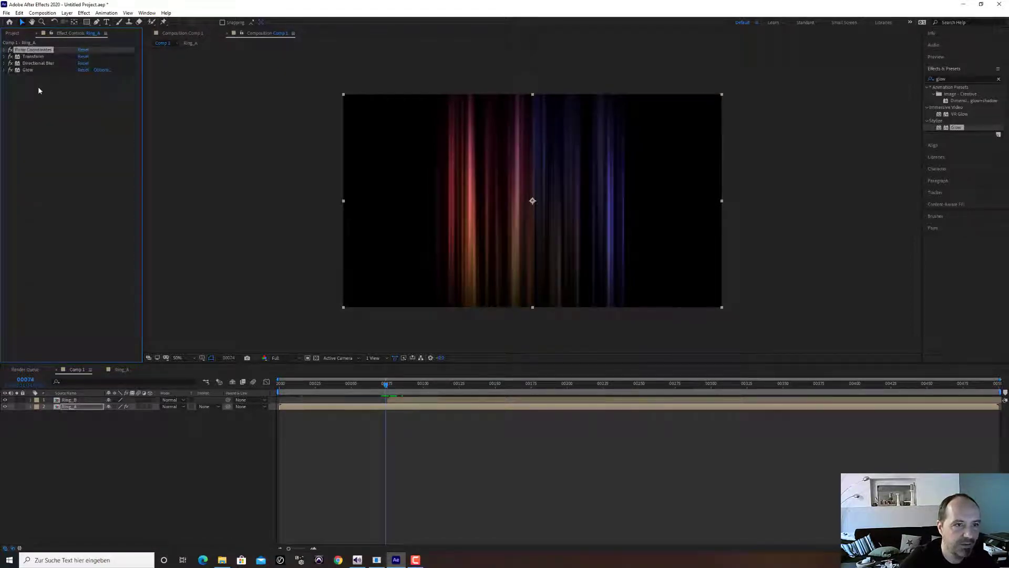
pyautogui.keyDown('shift'); pyautogui.click(26, 70); pyautogui.keyUp('shift')
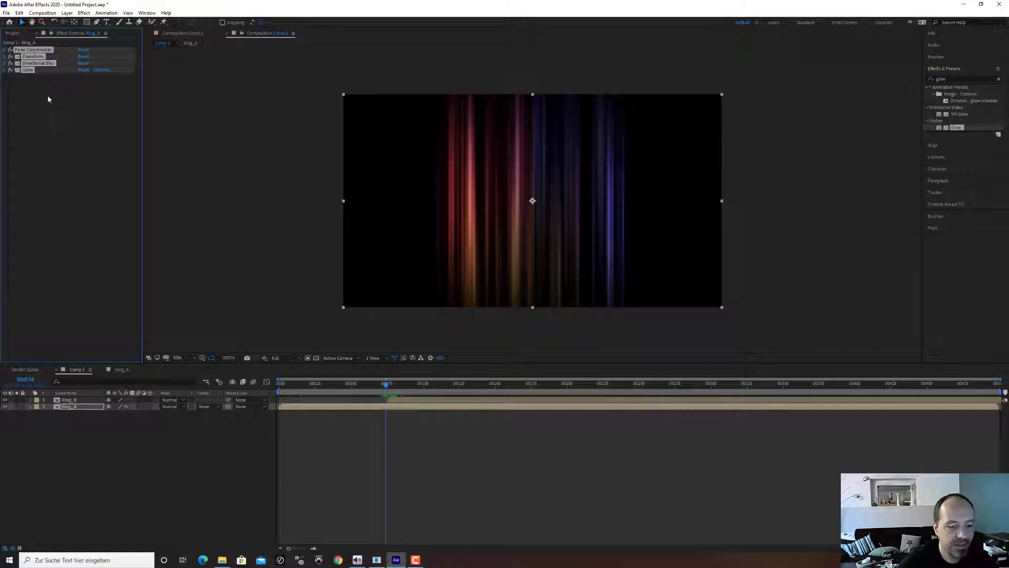
pyautogui.click(415, 400)
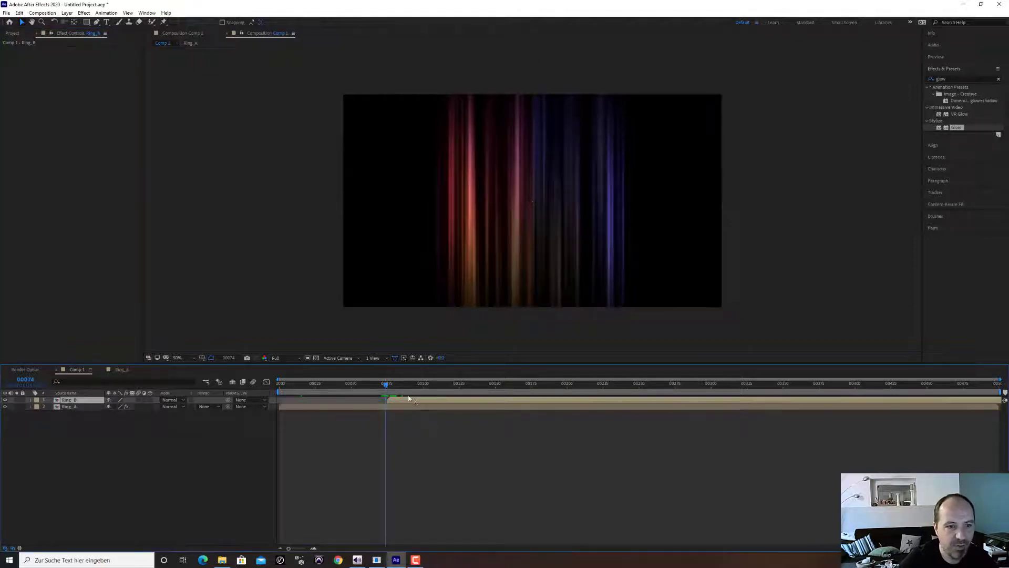
pyautogui.click(91, 230)
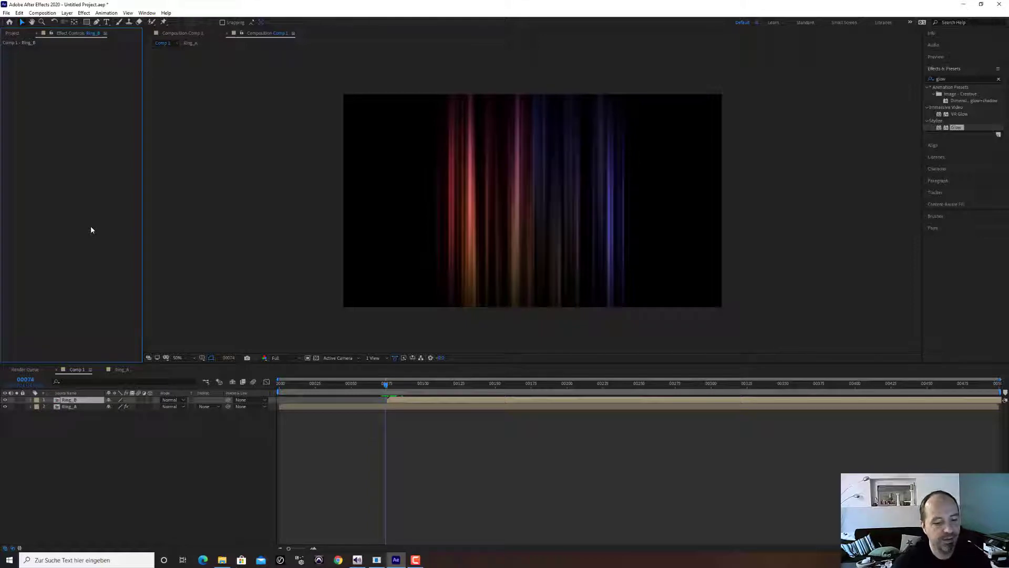
pyautogui.hotkey('ctrl', 'v')
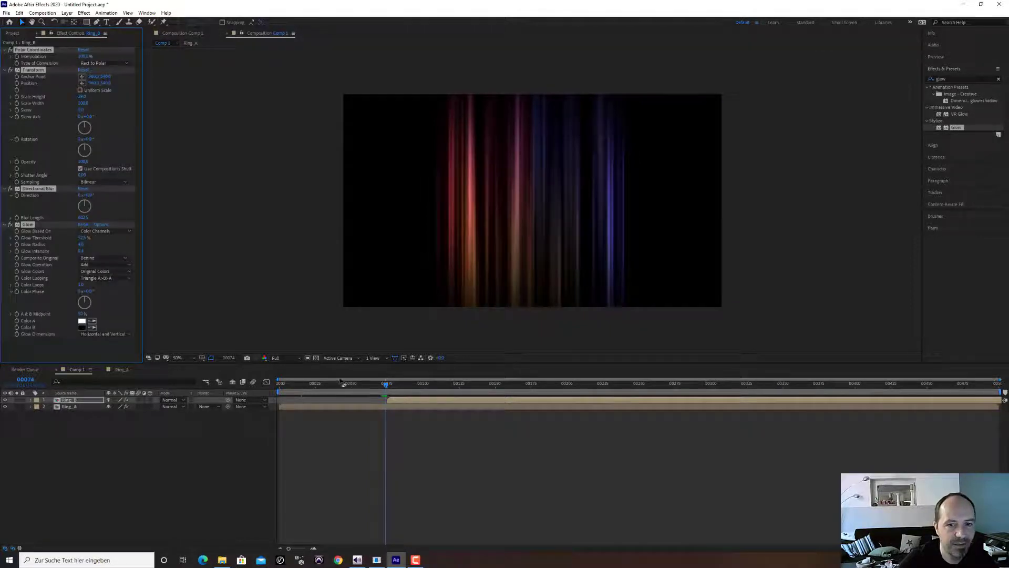
# - Increase Ring_B's Transform scale height and width until the streaks fill the frame at frame 80, and raise its Glow Threshold
pyautogui.click(389, 384)
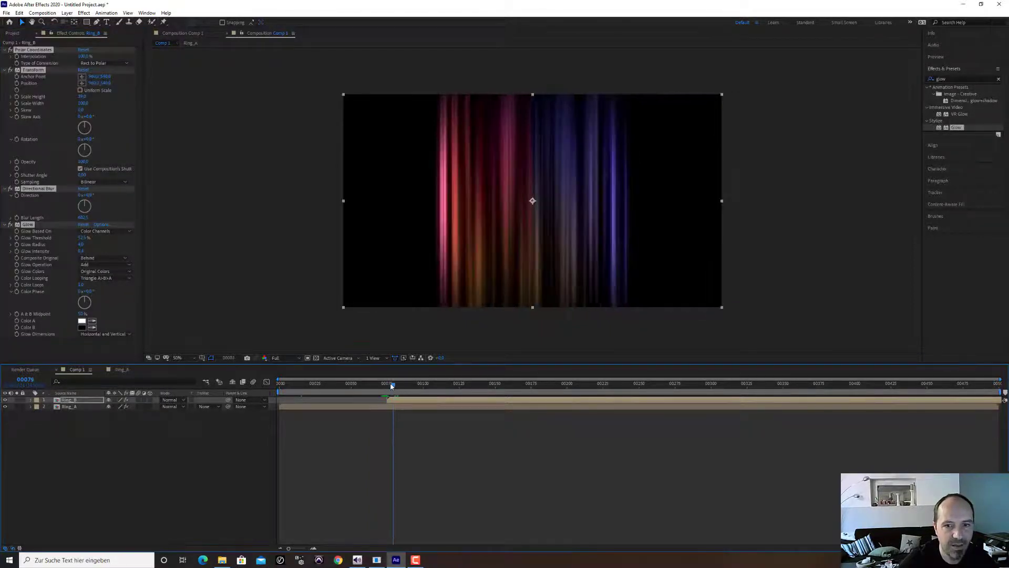
pyautogui.moveTo(389, 387); pyautogui.dragTo(394, 384)
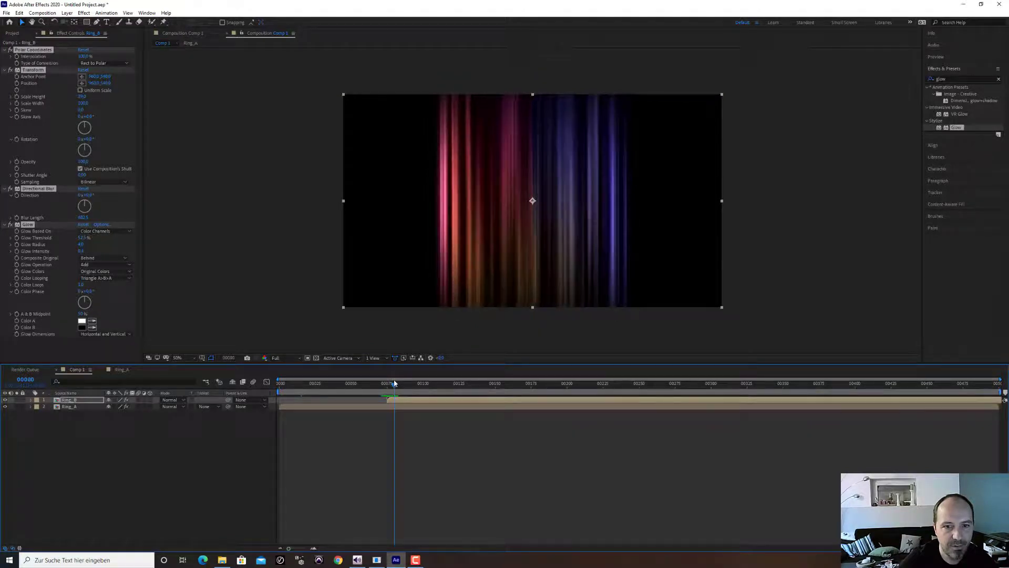
pyautogui.click(413, 400)
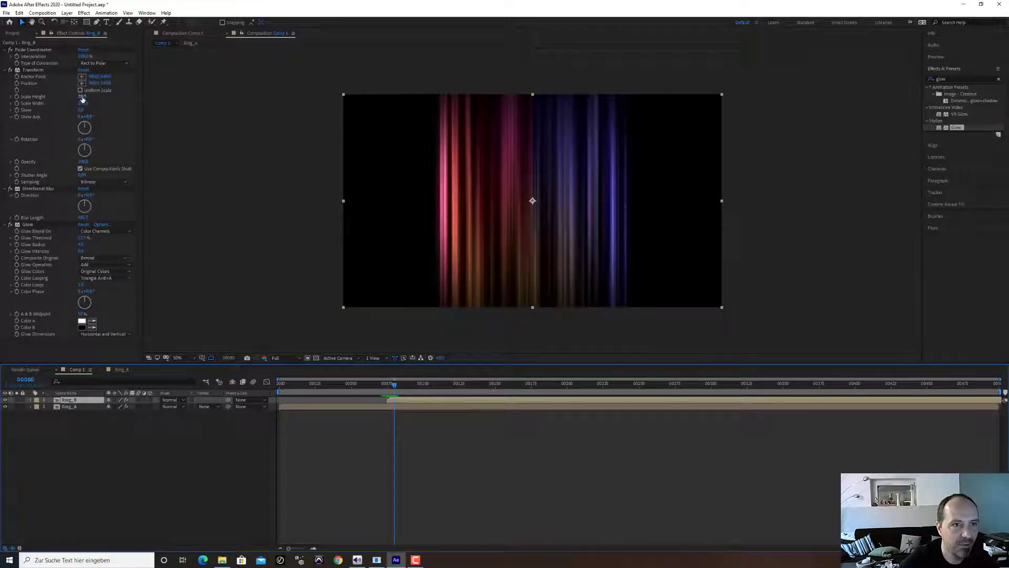
pyautogui.moveTo(82, 97); pyautogui.dragTo(119, 103)
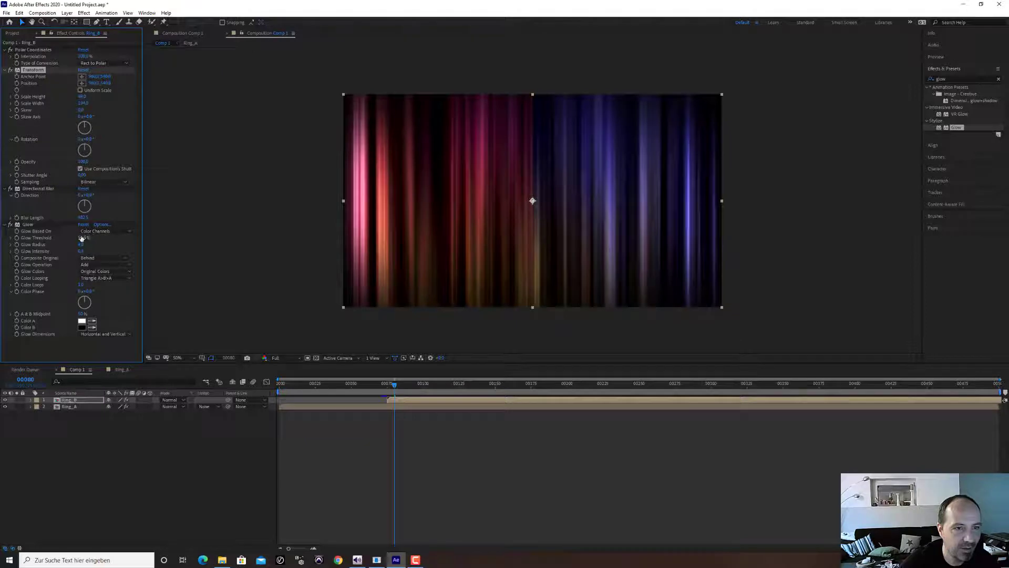
pyautogui.moveTo(83, 237); pyautogui.dragTo(107, 237)
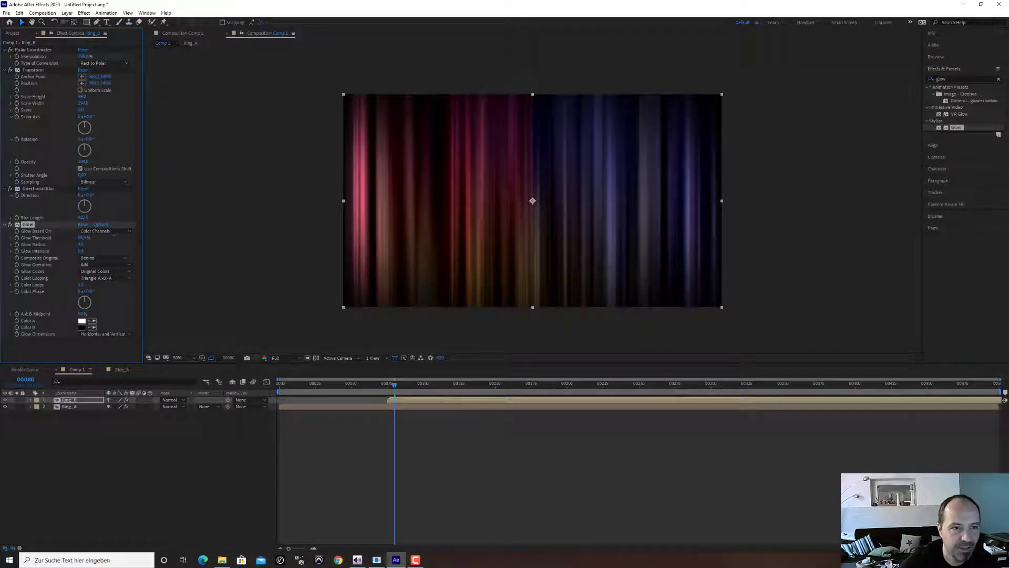
pyautogui.moveTo(107, 237); pyautogui.dragTo(116, 271)
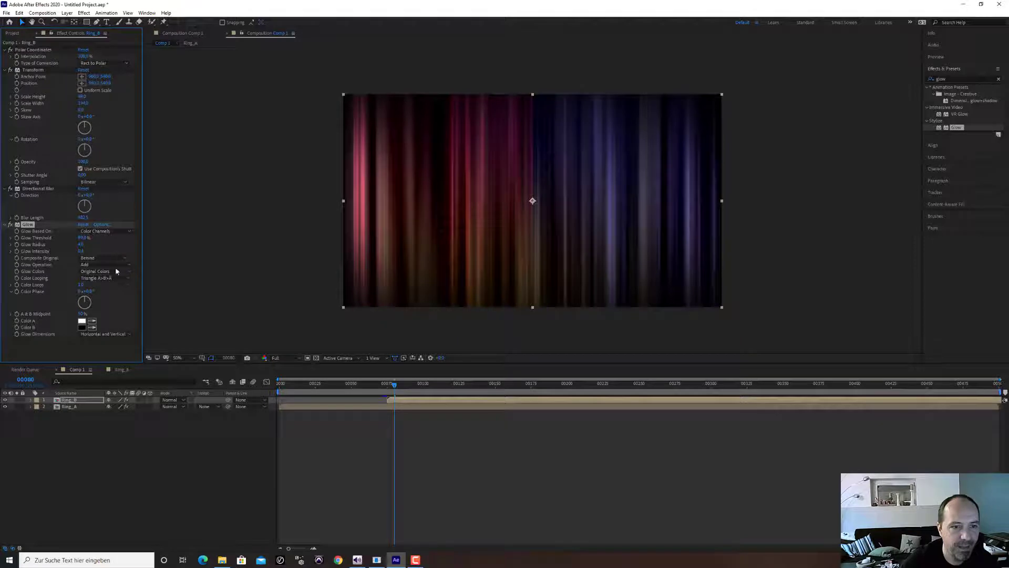
# - Adjust the Curves of the adjustment layer inside Ring_B to shift the streaks towards blue and green, and return to Comp 1
pyautogui.doubleClick(408, 400)
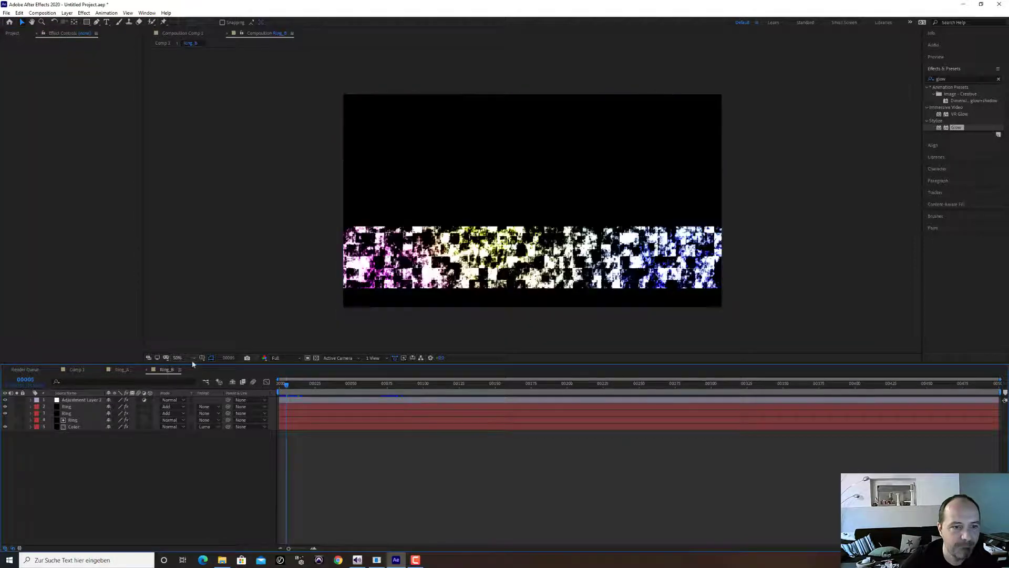
pyautogui.click(94, 400)
pyautogui.moveTo(78, 120); pyautogui.dragTo(57, 101)
pyautogui.click(79, 369)
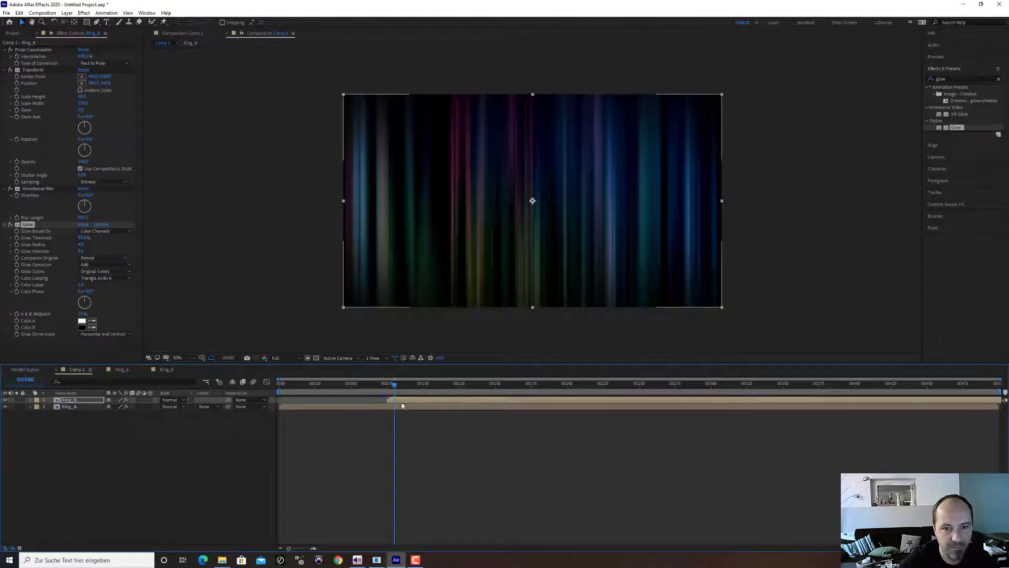
# - Keyframe Ring_B's opacity to fade in from 0% at frame 75 to 100% at about frame 100
pyautogui.moveTo(394, 385); pyautogui.dragTo(386, 392)
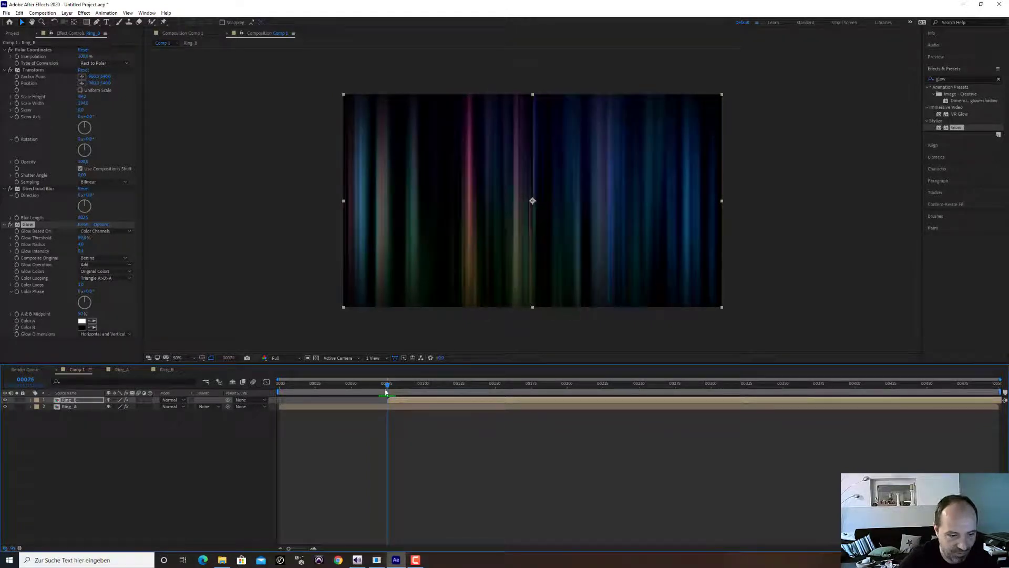
pyautogui.press('t')
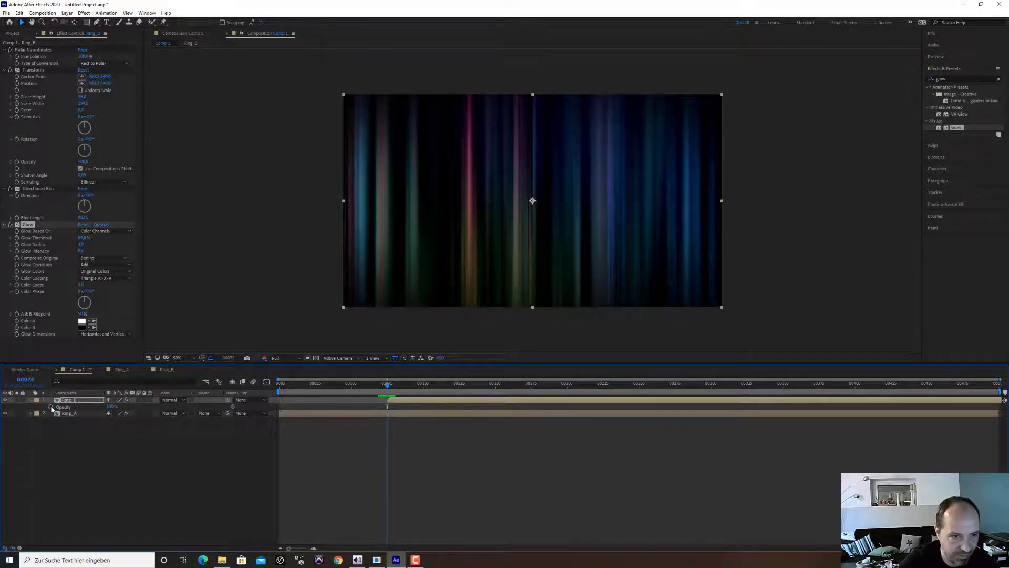
pyautogui.hotkey('alt', 'shift', 't')
pyautogui.press('capslock')
pyautogui.moveTo(387, 406); pyautogui.dragTo(423, 407)
pyautogui.press('capslock')
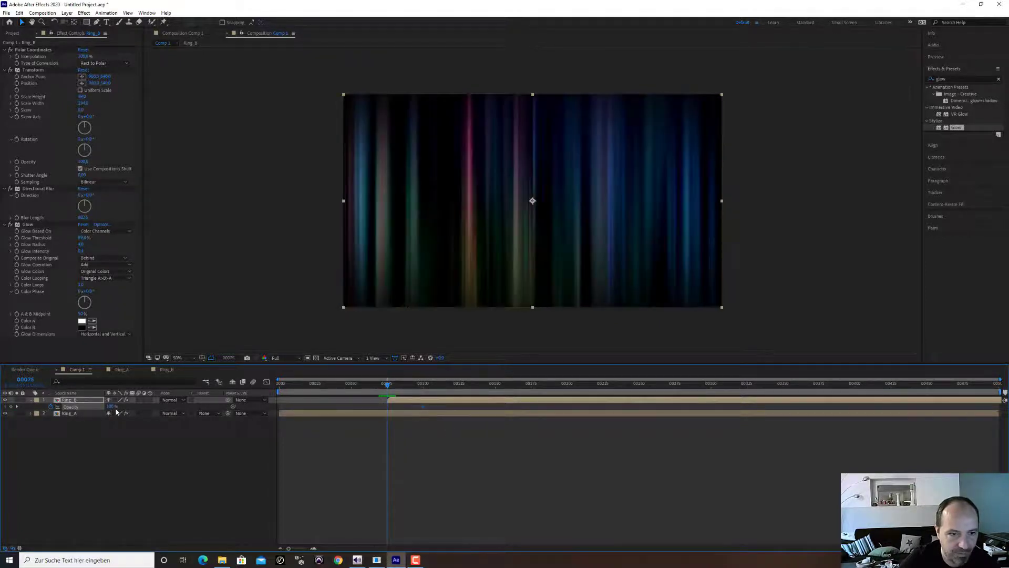
pyautogui.press('capslock')
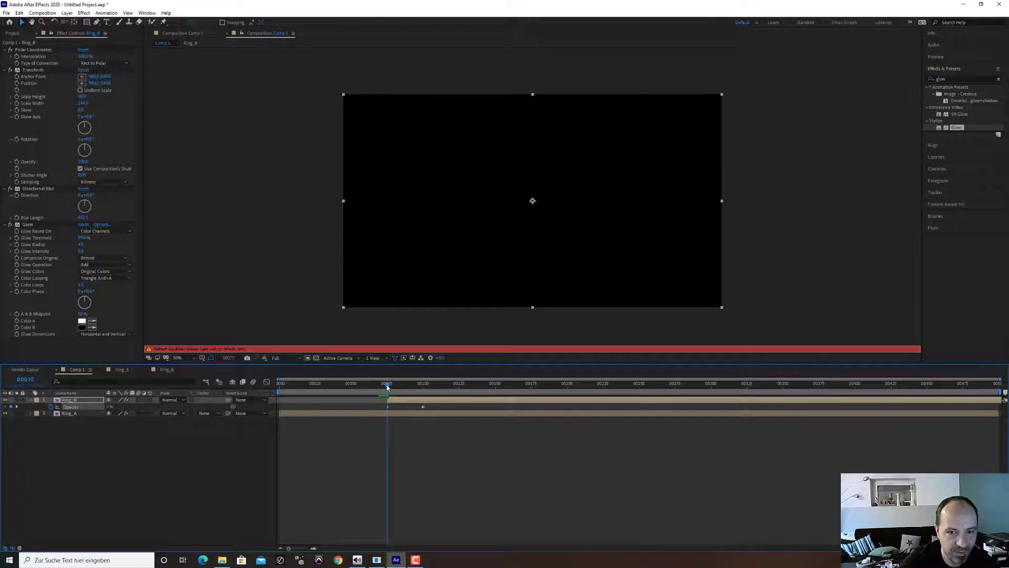
pyautogui.press('Tab')
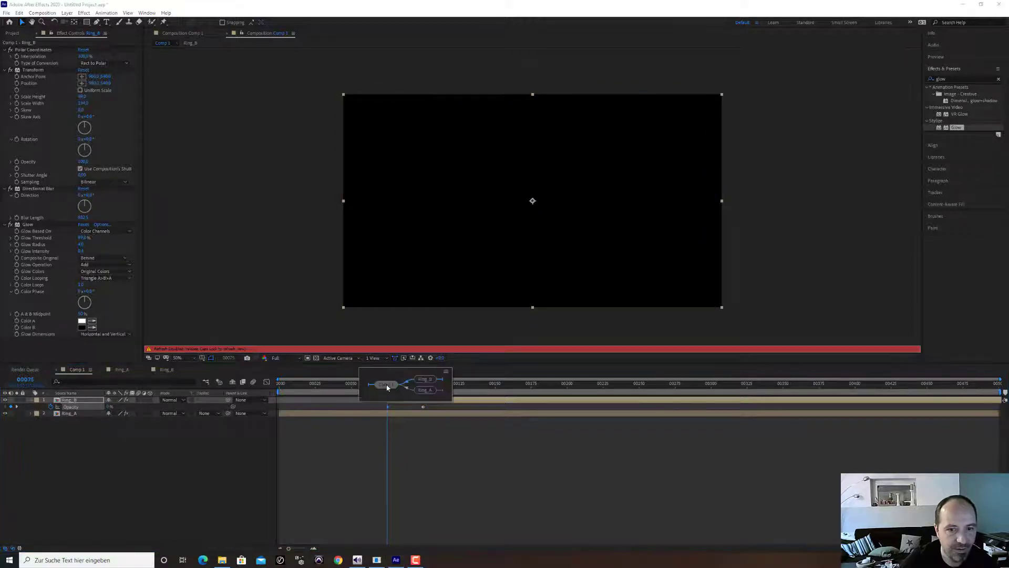
pyautogui.click(387, 386)
pyautogui.press('capslock')
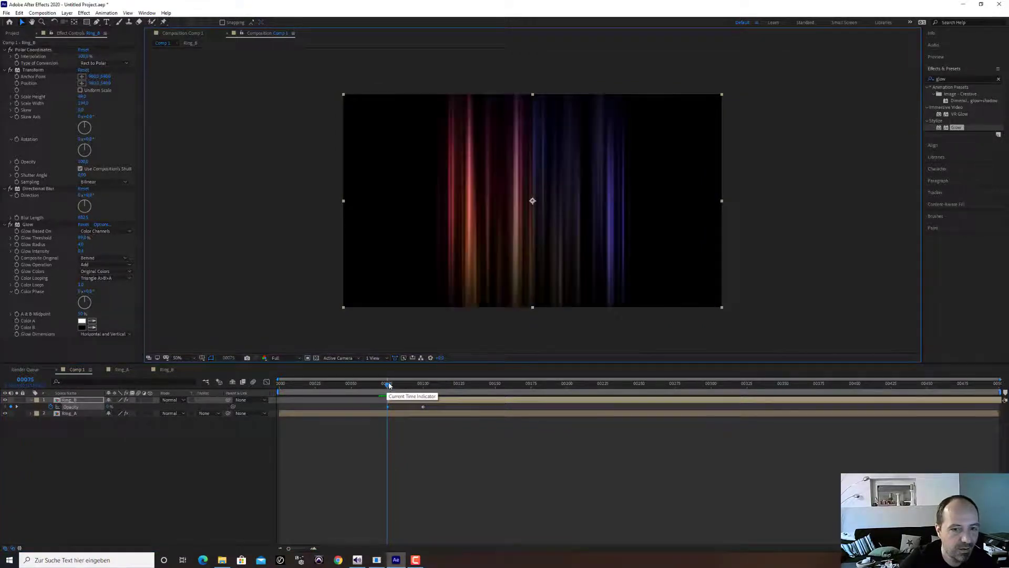
pyautogui.moveTo(389, 386)
pyautogui.mouseDown()
pyautogui.moveTo(426, 388)
pyautogui.moveTo(388, 394)
pyautogui.mouseUp()
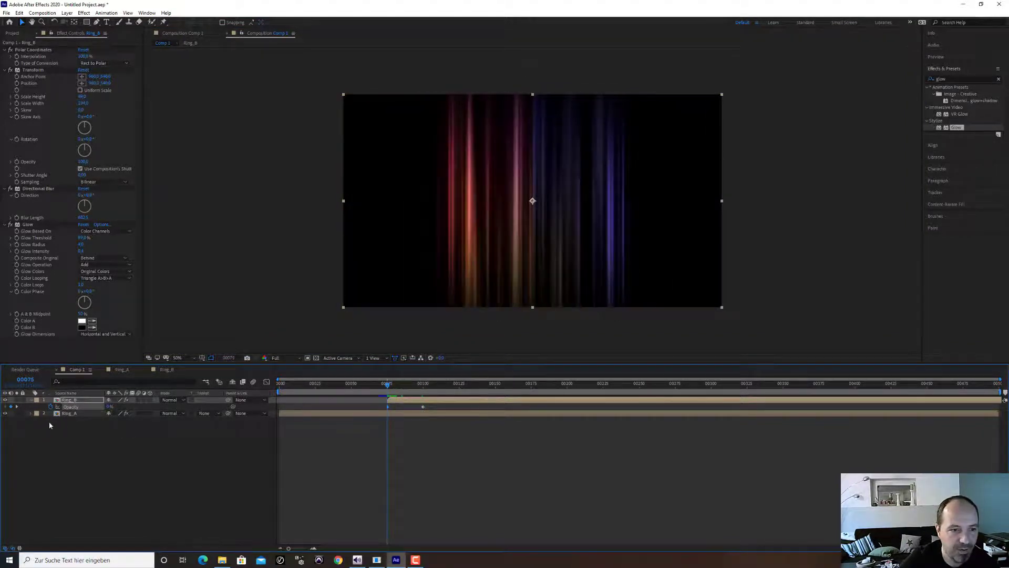
# - Keyframe Ring_A's opacity to fade out from 100% at frame 75 to 0% at frame 100, and preview the crossfade
pyautogui.click(73, 414)
pyautogui.press('t')
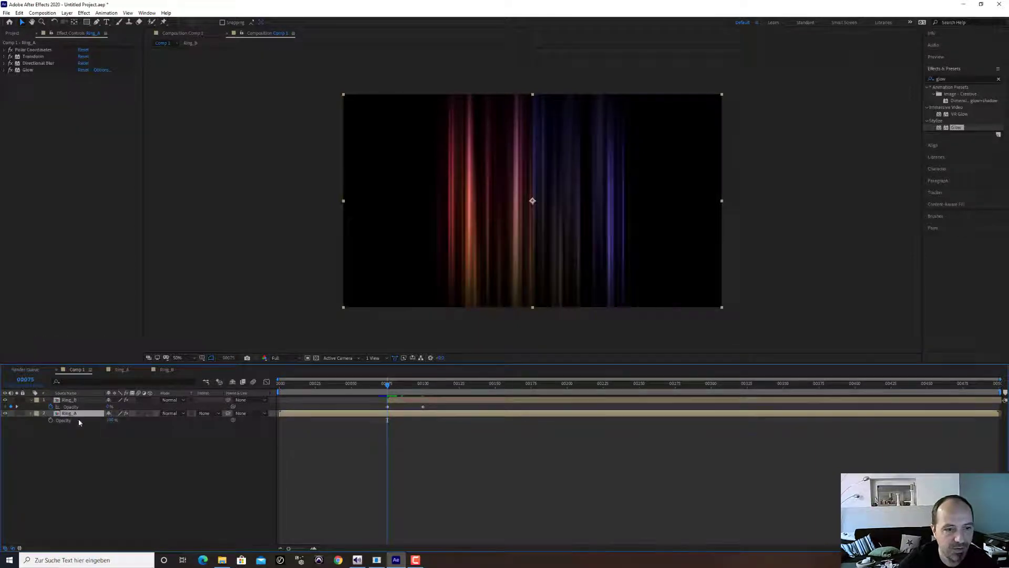
pyautogui.click(50, 421)
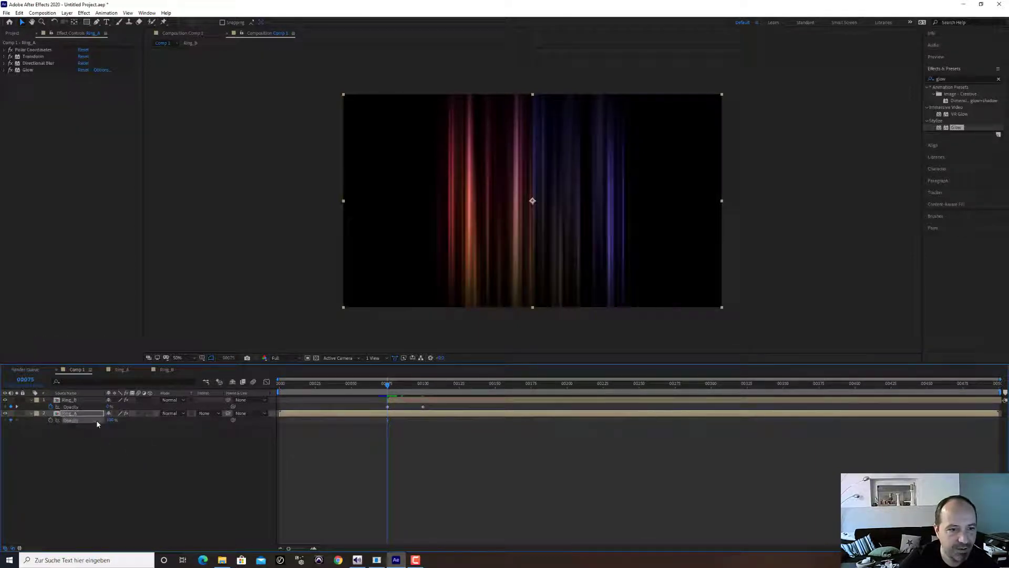
pyautogui.click(426, 394)
pyautogui.moveTo(430, 393); pyautogui.dragTo(426, 394)
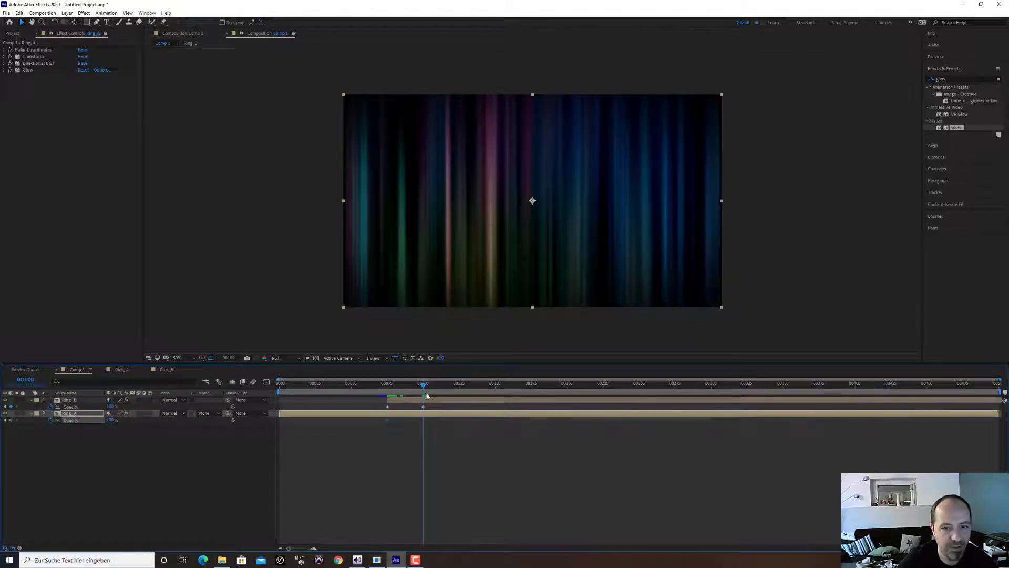
pyautogui.click(110, 420)
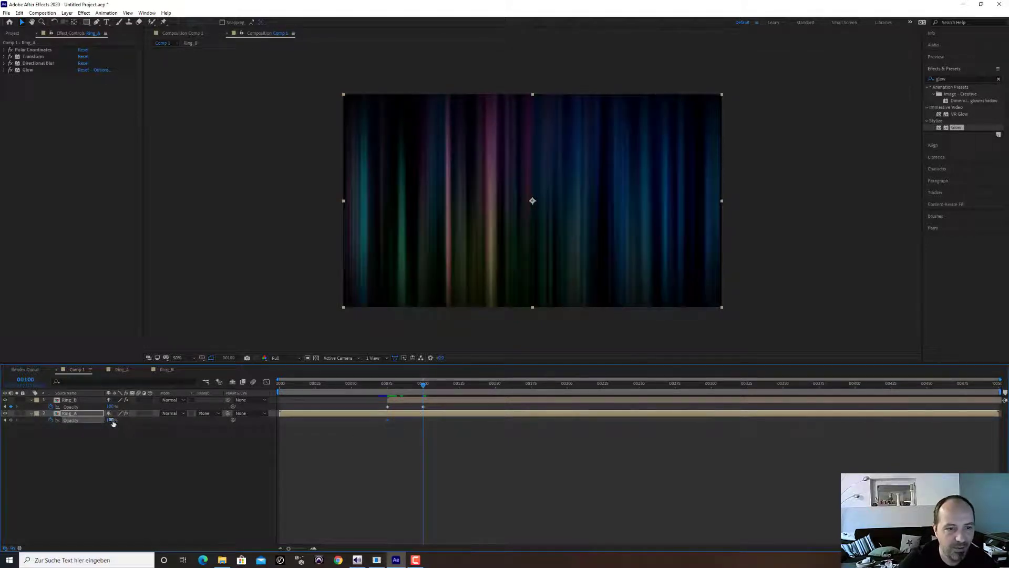
pyautogui.write('0')
pyautogui.press('Return')
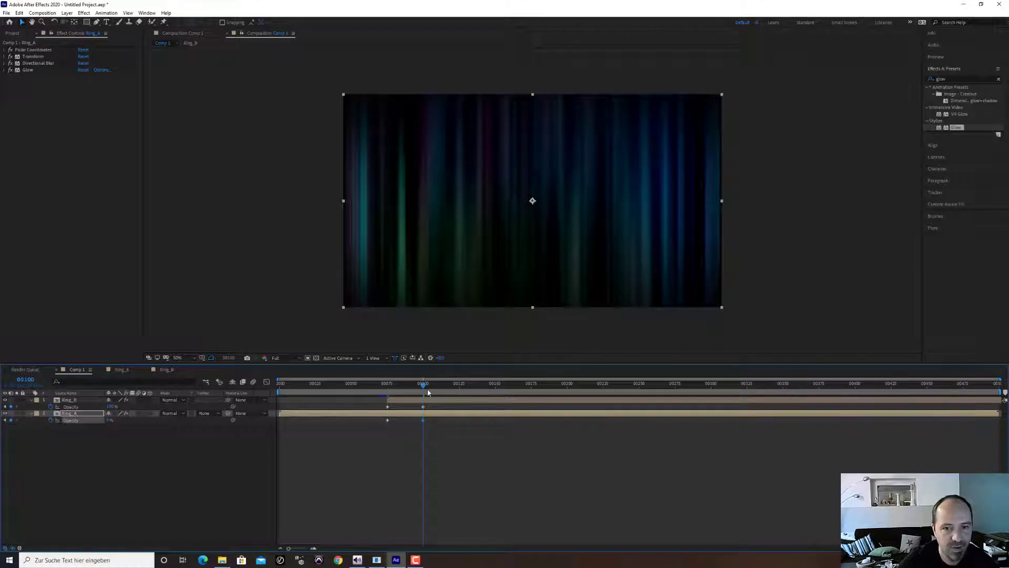
pyautogui.moveTo(428, 394); pyautogui.dragTo(388, 392)
pyautogui.press('space')
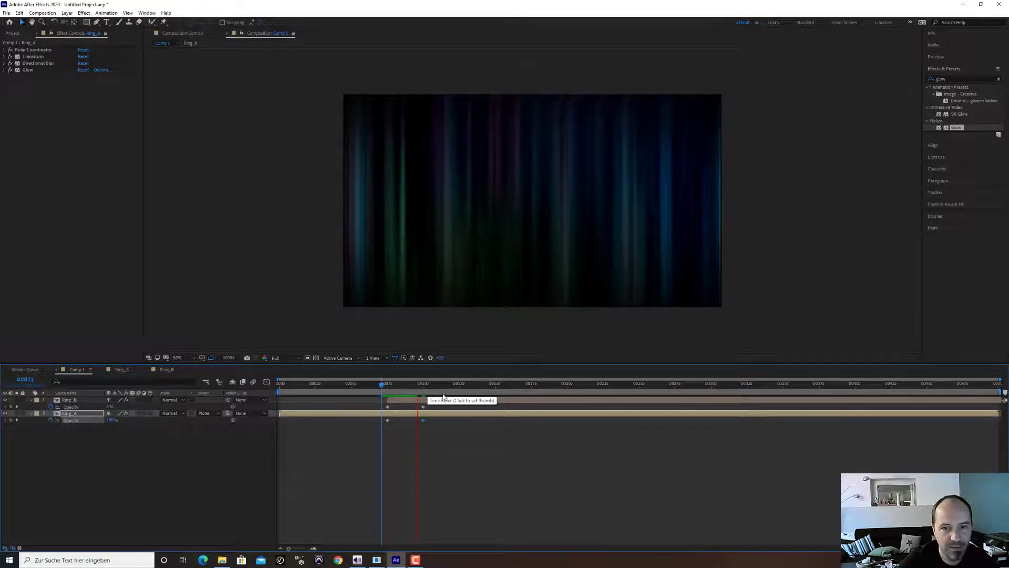
pyautogui.press('space')
pyautogui.moveTo(433, 388); pyautogui.dragTo(409, 388)
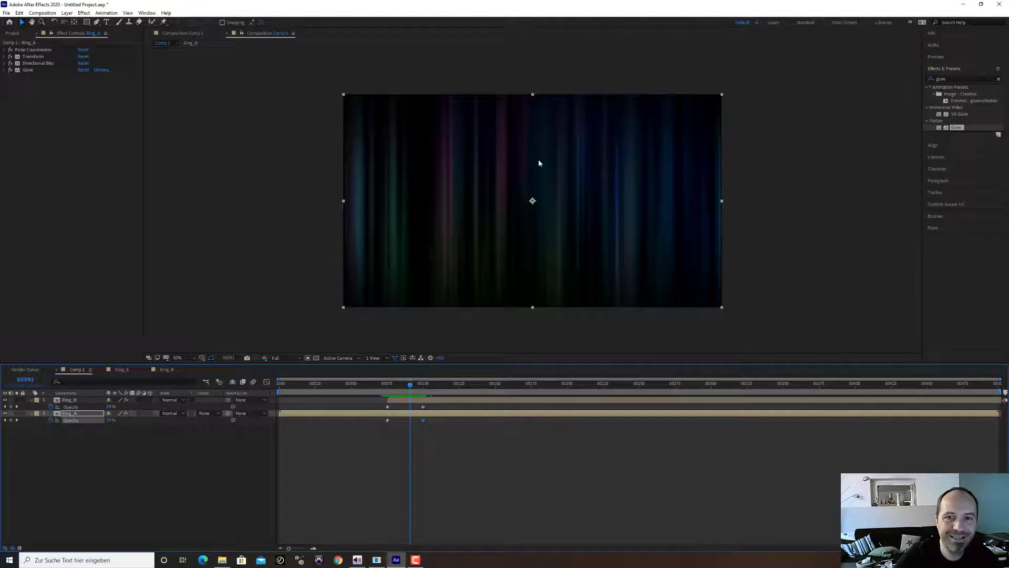
# - Lock the Comp 1 viewer and open Ring_B in its own locked viewer docked beside it
pyautogui.click(446, 401)
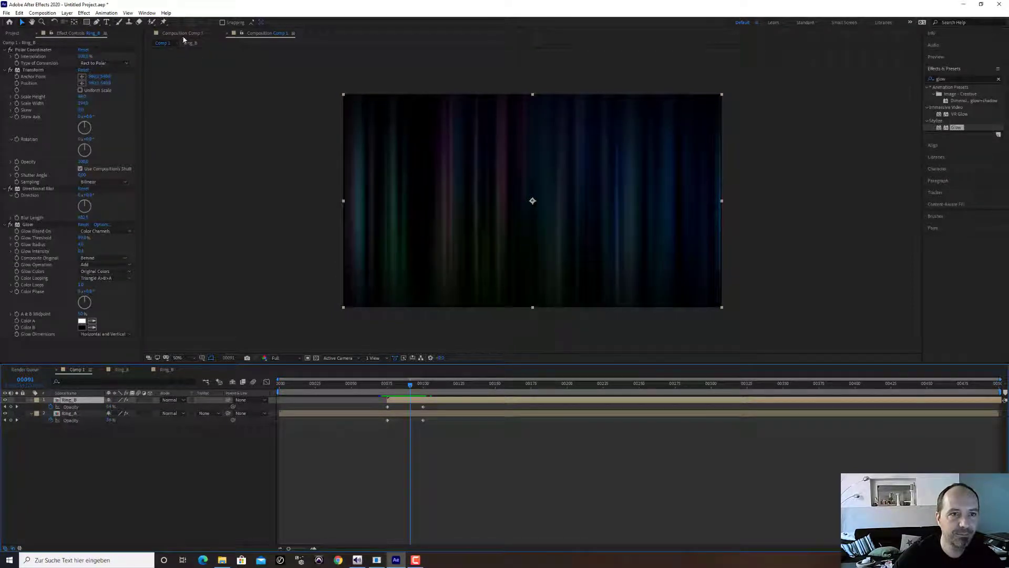
pyautogui.click(242, 35)
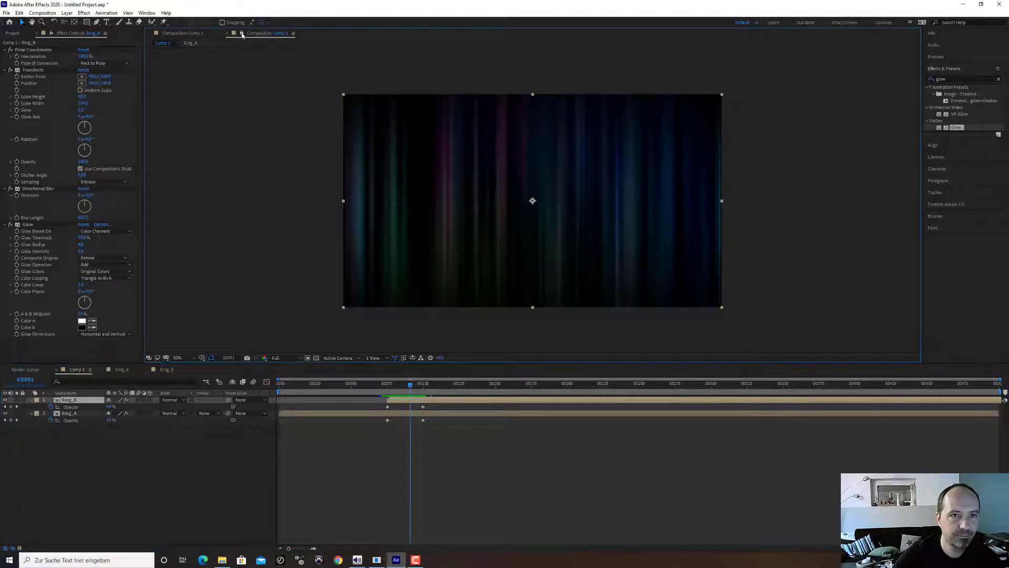
pyautogui.doubleClick(95, 402)
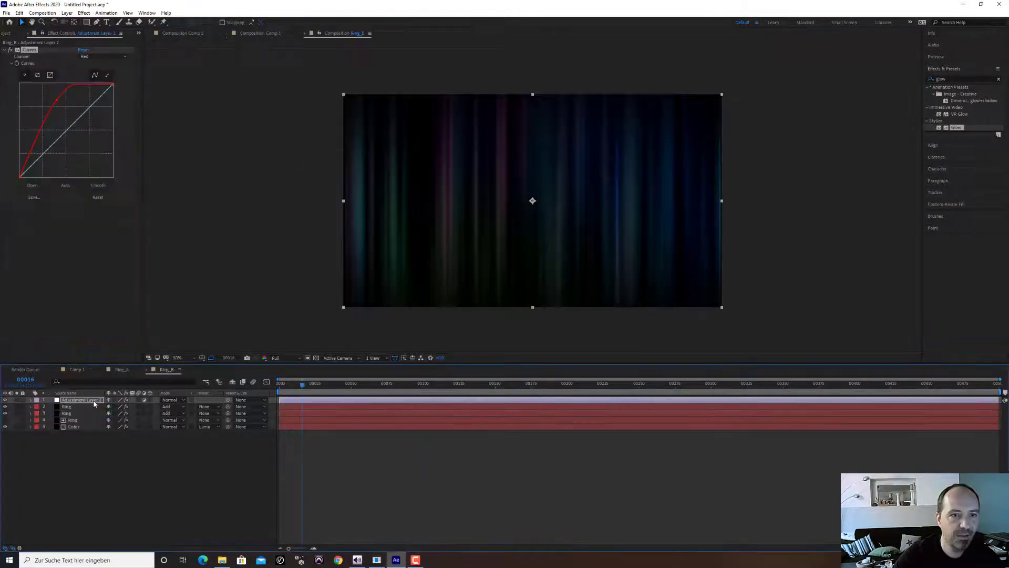
pyautogui.click(319, 35)
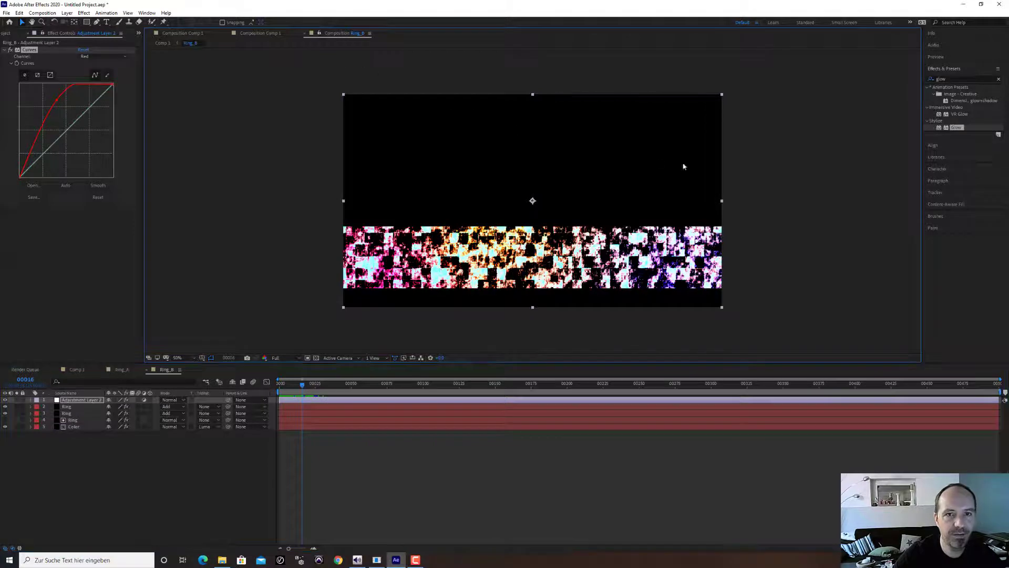
pyautogui.moveTo(333, 35); pyautogui.dragTo(917, 147)
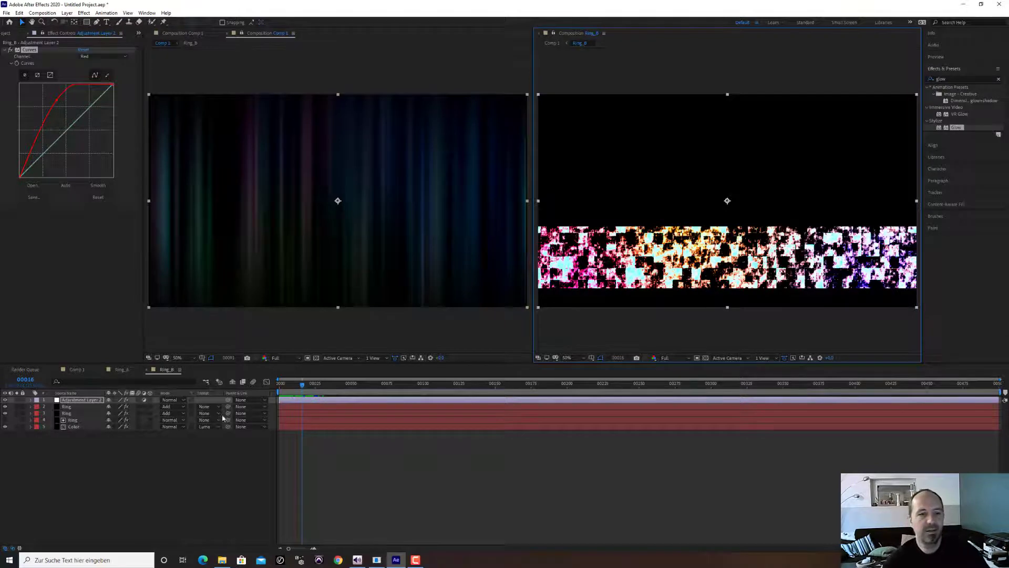
# - Lower the Turbulent Noise contrast of Ring_B's matte Ring layer, and adjust contrast and reduce brightness on the Ring layer directly above it
pyautogui.click(79, 422)
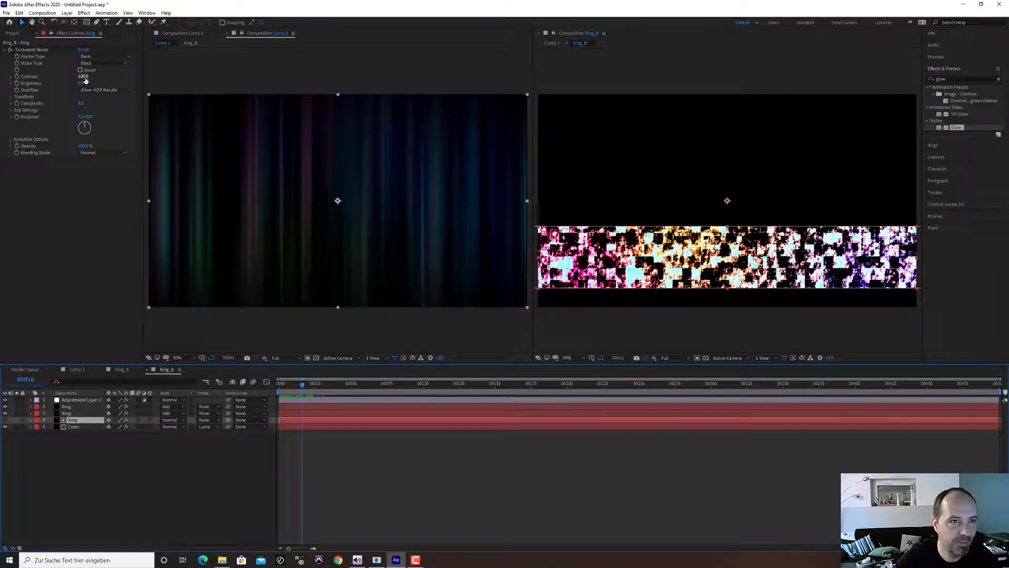
pyautogui.moveTo(85, 78); pyautogui.dragTo(36, 76)
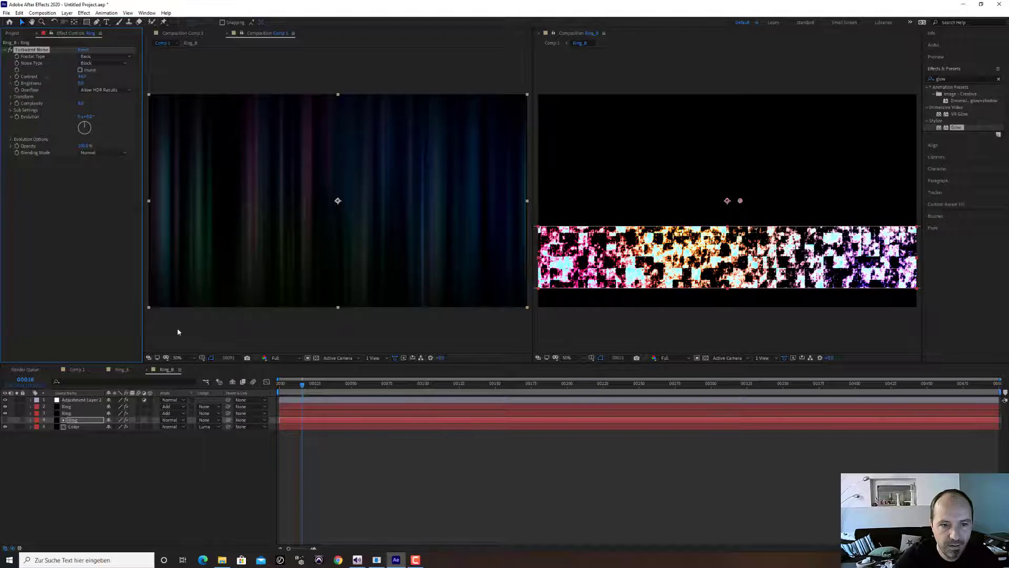
pyautogui.click(77, 413)
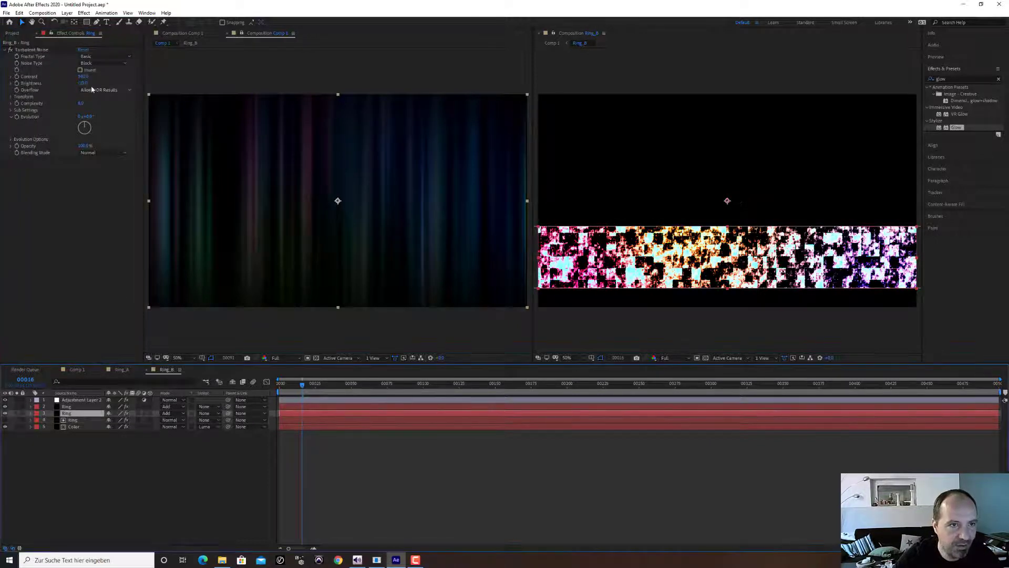
pyautogui.moveTo(83, 76)
pyautogui.mouseDown()
pyautogui.moveTo(68, 76)
pyautogui.moveTo(100, 84)
pyautogui.moveTo(40, 84)
pyautogui.moveTo(96, 90)
pyautogui.moveTo(82, 88)
pyautogui.mouseUp()
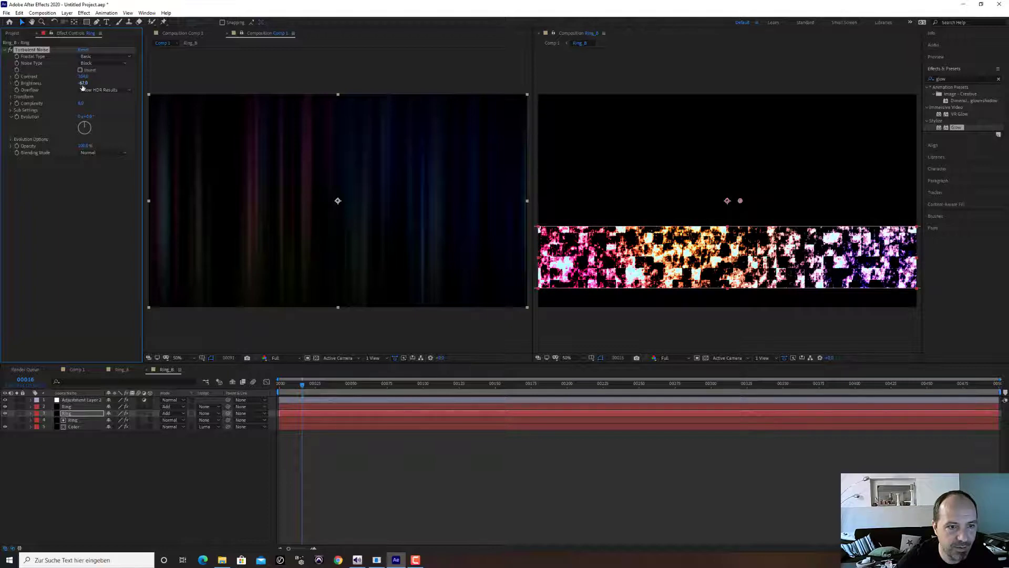
# - Hide the topmost Ring layer in Ring_B and slightly raise the Turbulent Noise brightness of the Ring layer below it
pyautogui.click(6, 407)
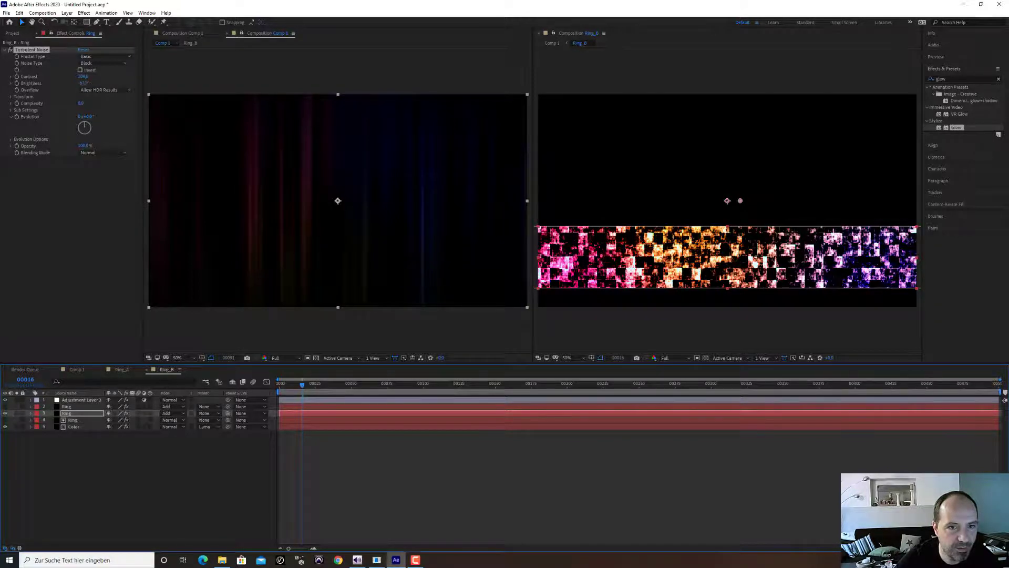
pyautogui.moveTo(83, 83); pyautogui.dragTo(91, 83)
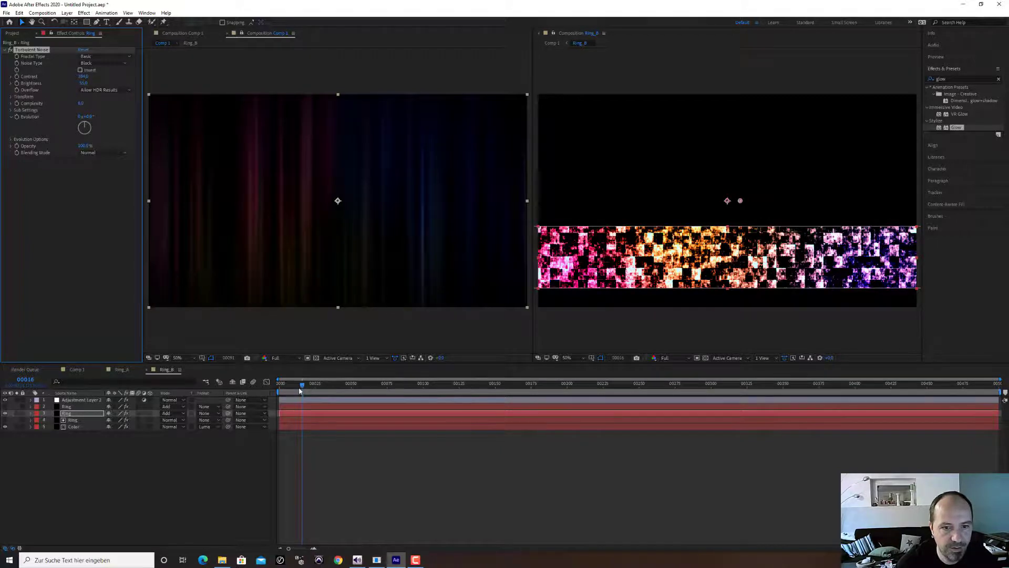
pyautogui.click(283, 390)
pyautogui.moveTo(282, 390); pyautogui.dragTo(324, 387)
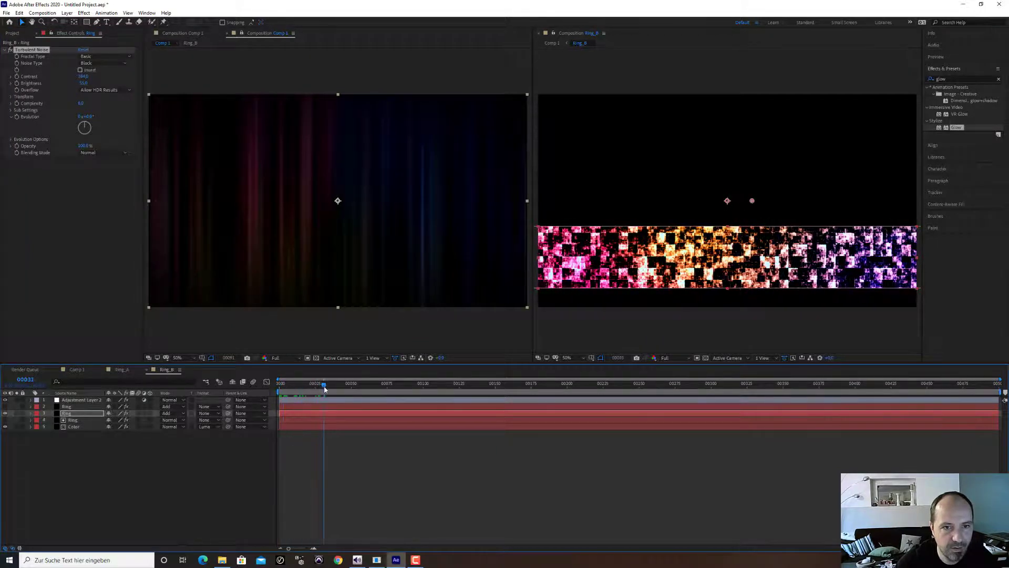
# - Restore a single unlocked viewer by closing the extra Ring_B one, and preview the revised crossfade in Comp 1
pyautogui.click(539, 34)
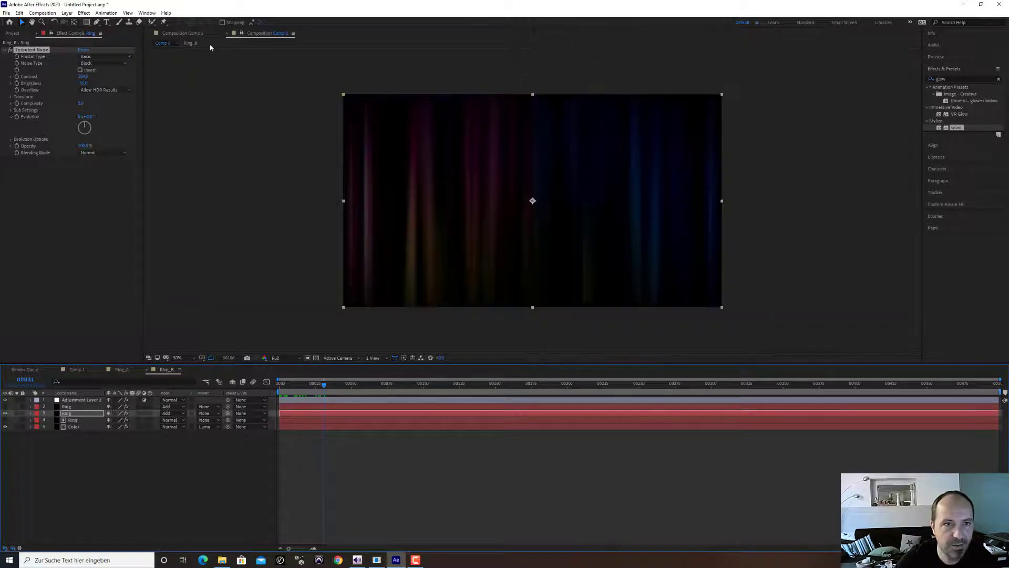
pyautogui.click(242, 33)
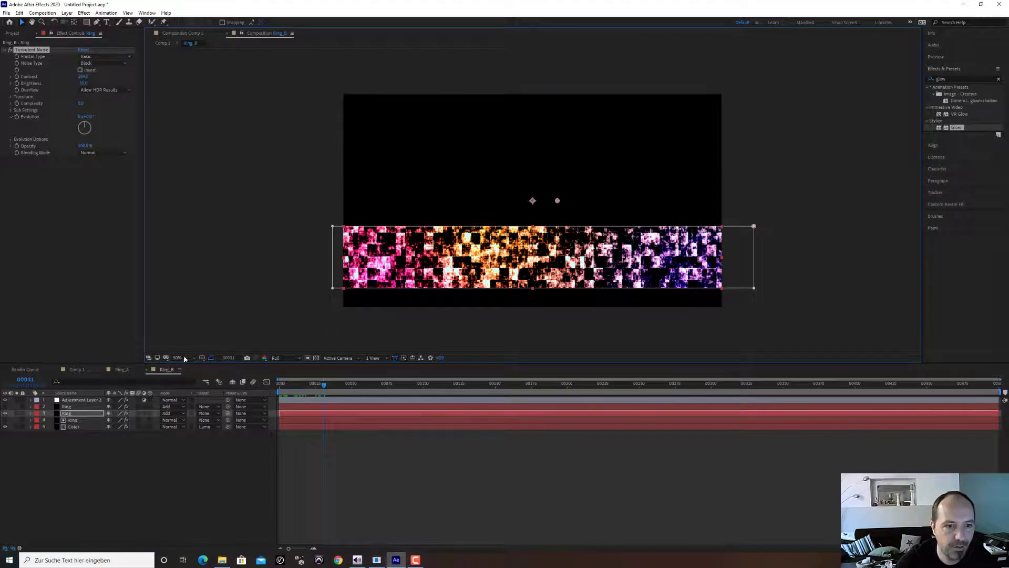
pyautogui.click(74, 371)
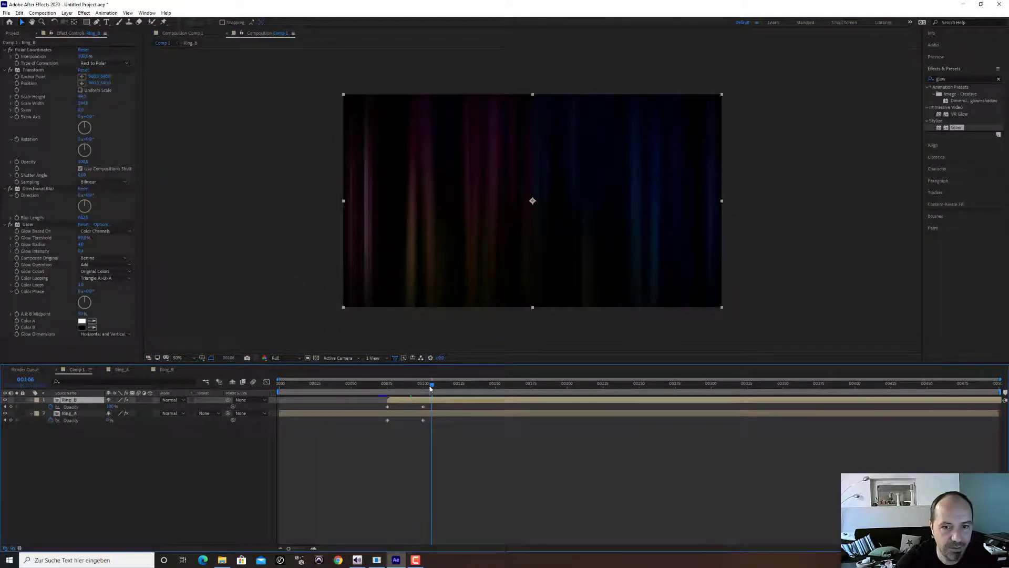
pyautogui.moveTo(432, 384); pyautogui.dragTo(384, 387)
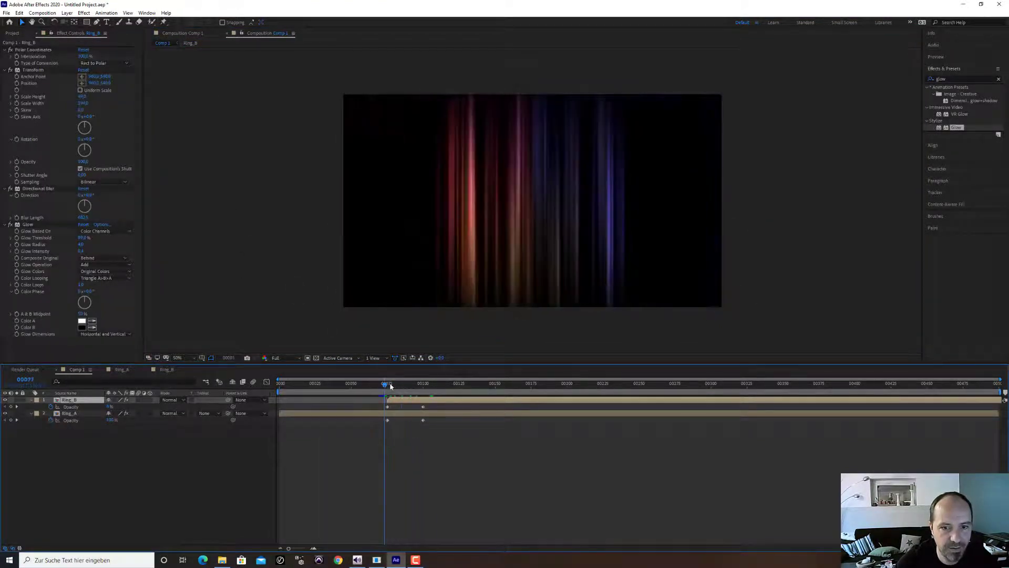
pyautogui.press('space')
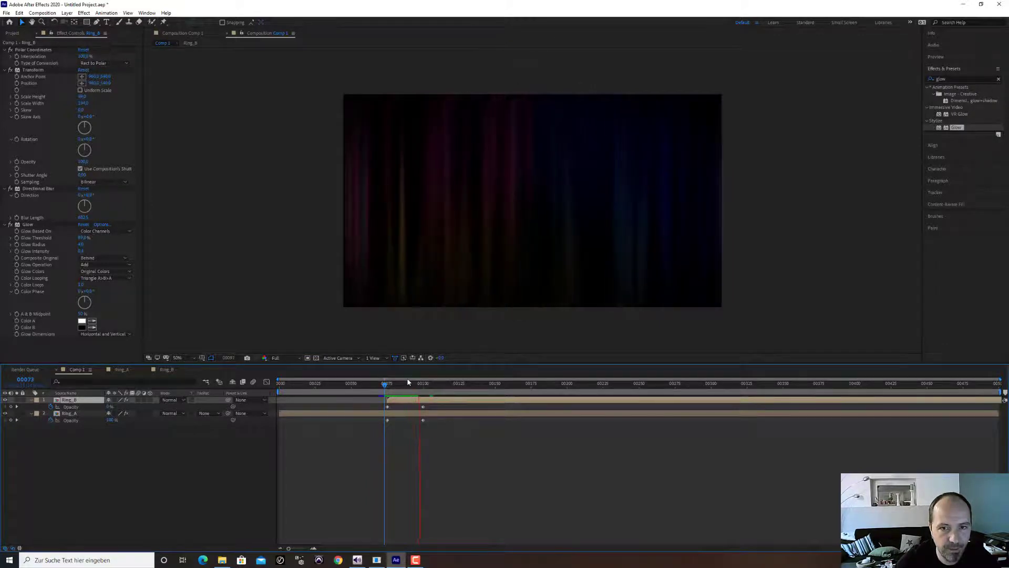
pyautogui.press('space')
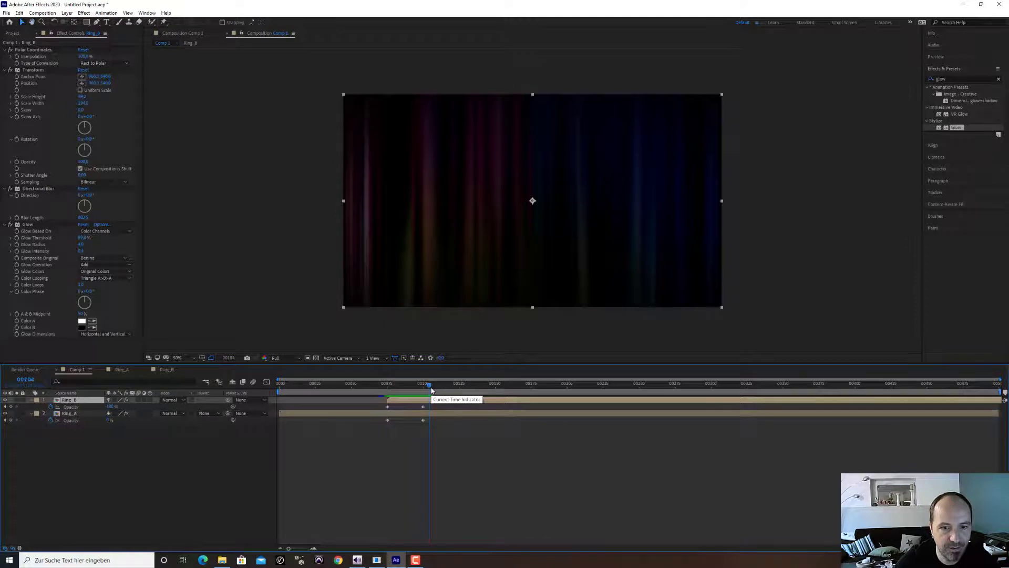
pyautogui.moveTo(431, 388); pyautogui.dragTo(407, 388)
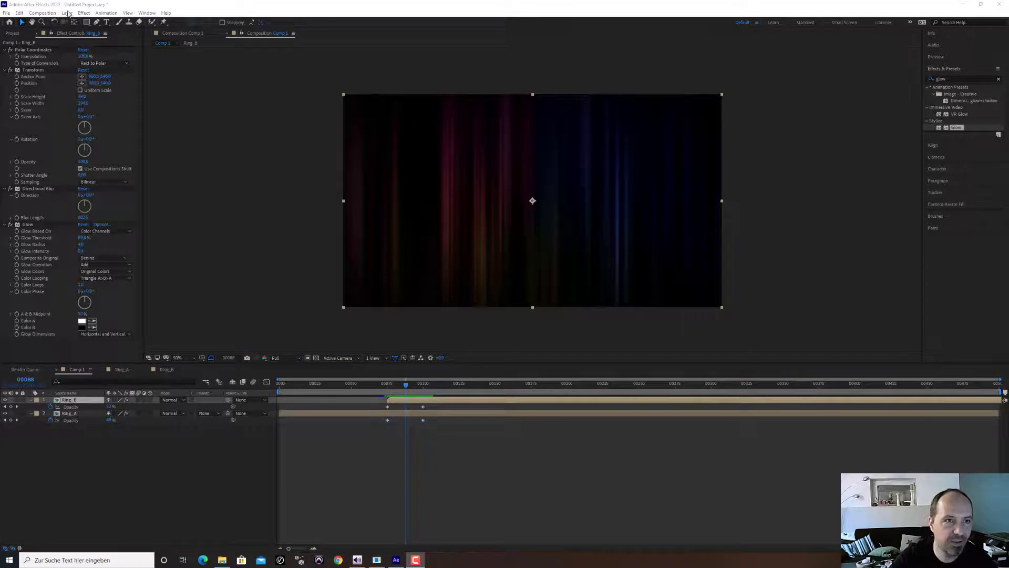
# - Create a black, composition-sized solid named Band above Ring_B in Comp 1
pyautogui.click(68, 13)
pyautogui.moveTo(84, 22)
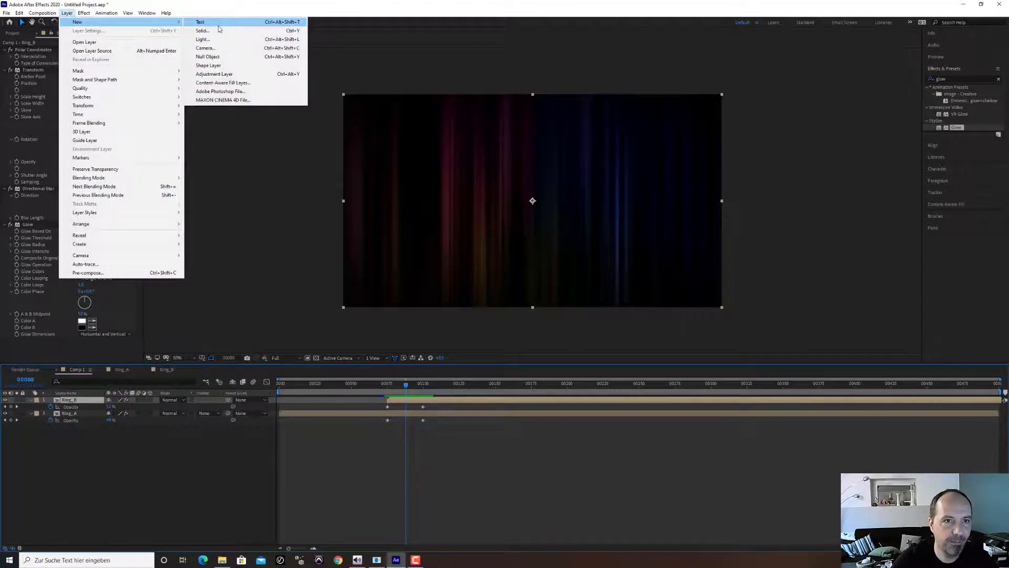
pyautogui.click(219, 30)
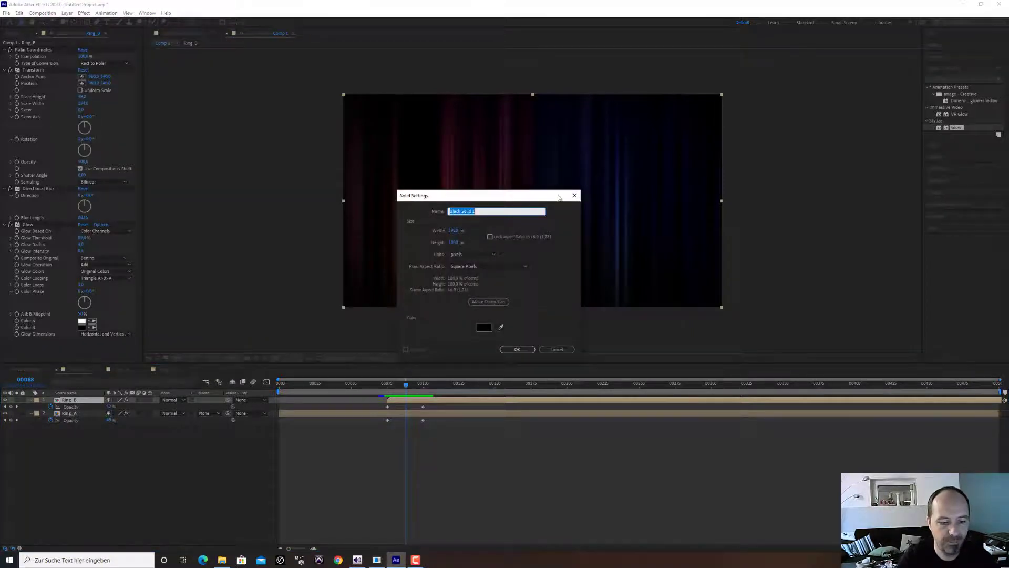
pyautogui.write('Blend')
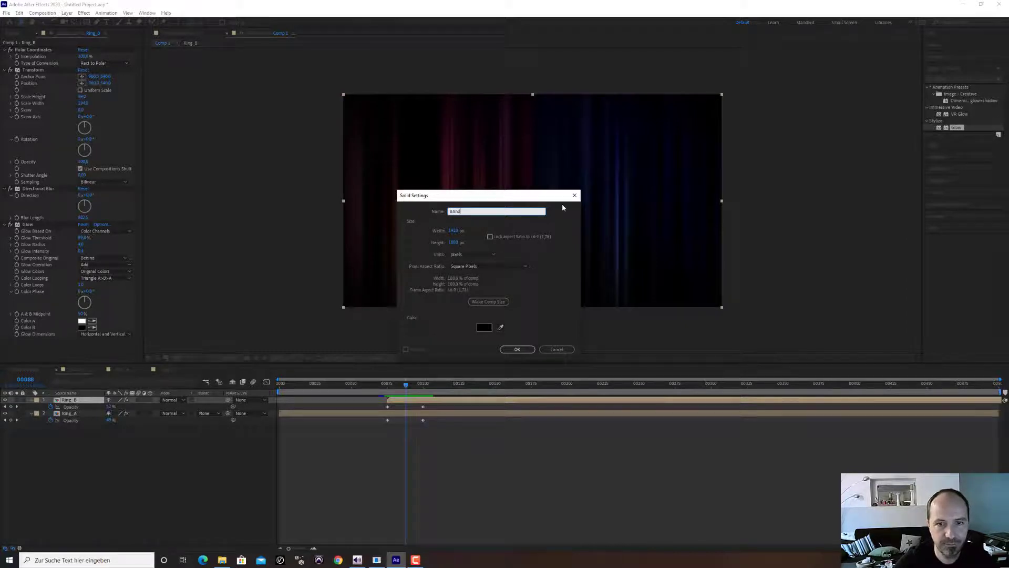
pyautogui.press('BackSpace')
pyautogui.press('BackSpace')
pyautogui.press('BackSpace')
pyautogui.write('an')
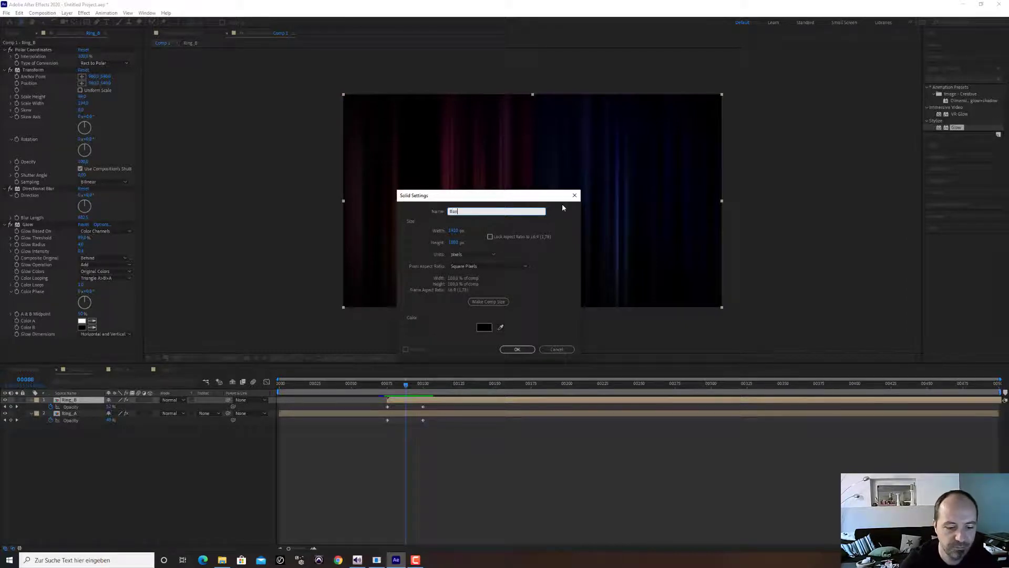
pyautogui.write('d')
pyautogui.press('Return')
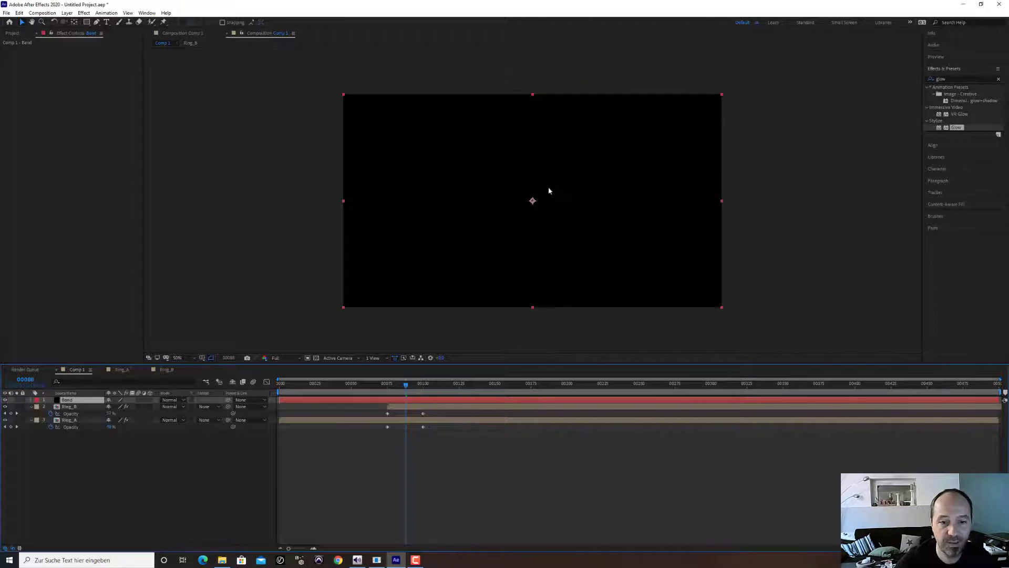
# - Apply Turbulent Noise to the Band layer and set its noise type to Block
pyautogui.click(955, 79)
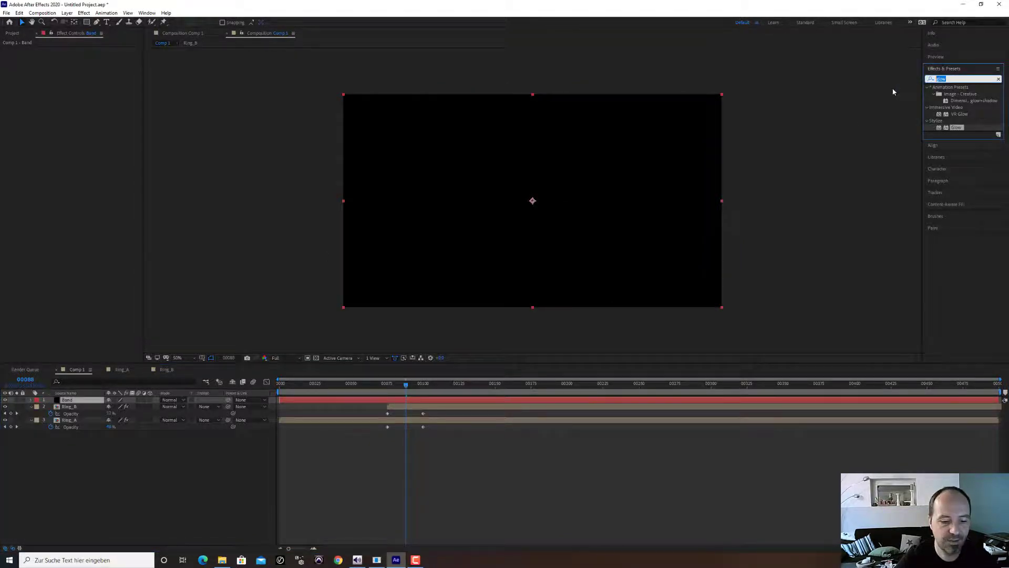
pyautogui.write('turbul')
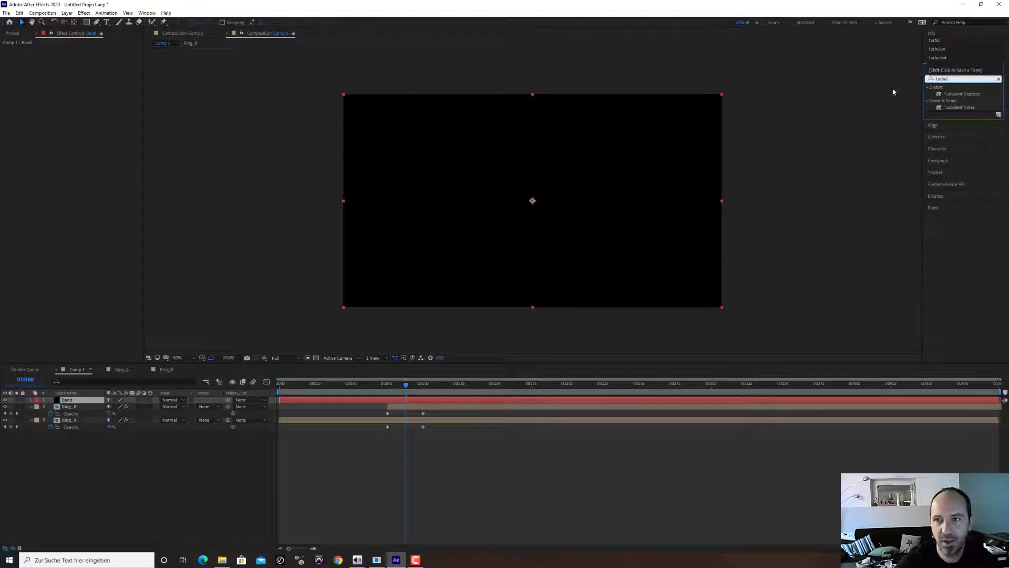
pyautogui.doubleClick(959, 108)
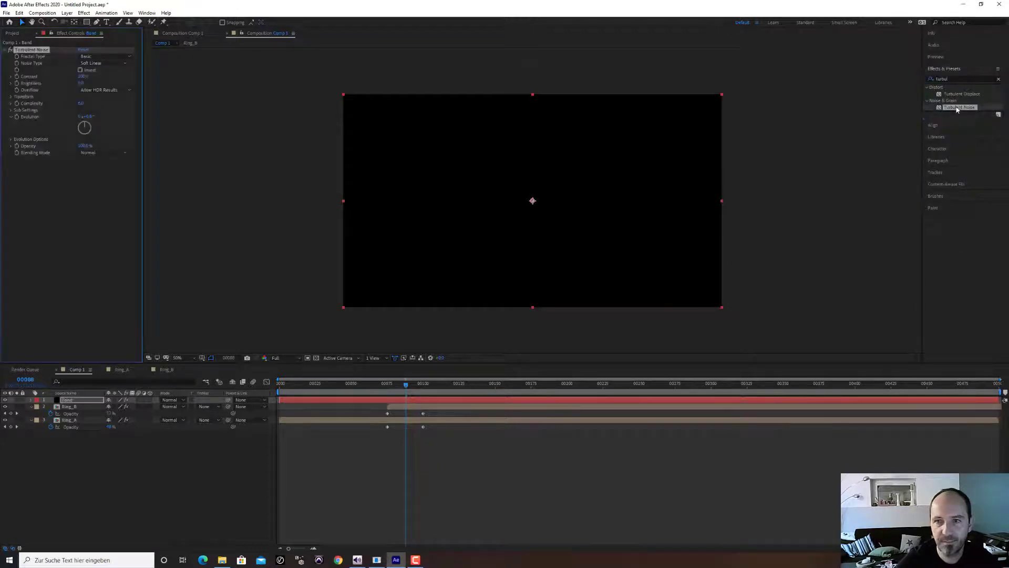
pyautogui.click(120, 63)
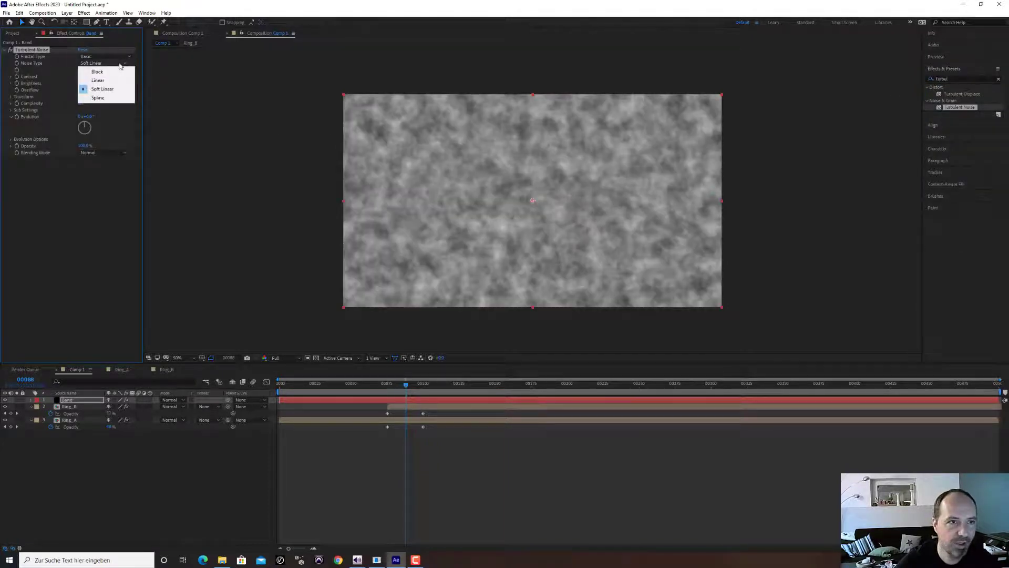
pyautogui.click(120, 74)
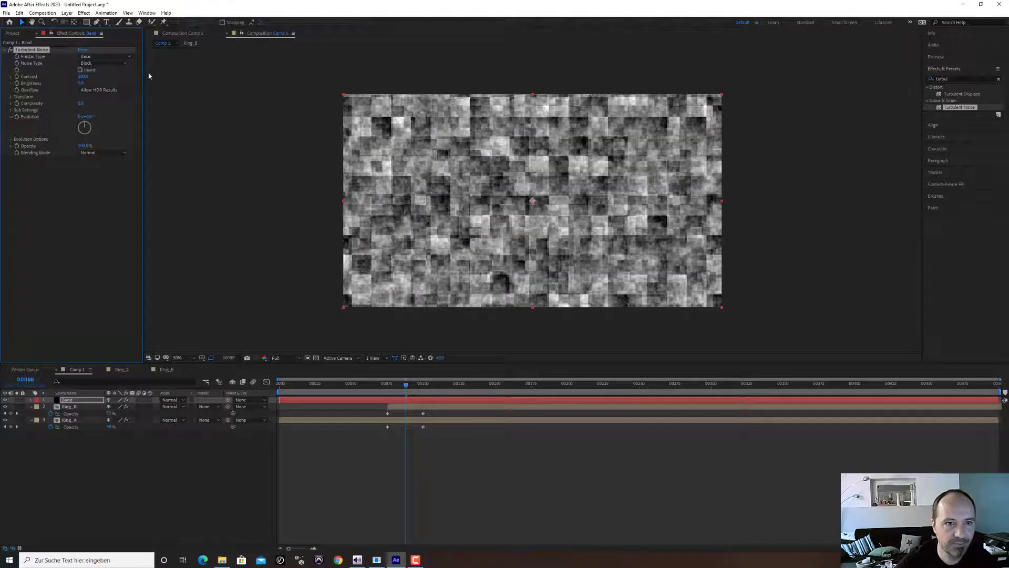
# - Add an inverted Find Edges effect to Band and mask the layer to a wide horizontal strip across the middle of the frame
pyautogui.moveTo(960, 79); pyautogui.dragTo(892, 78)
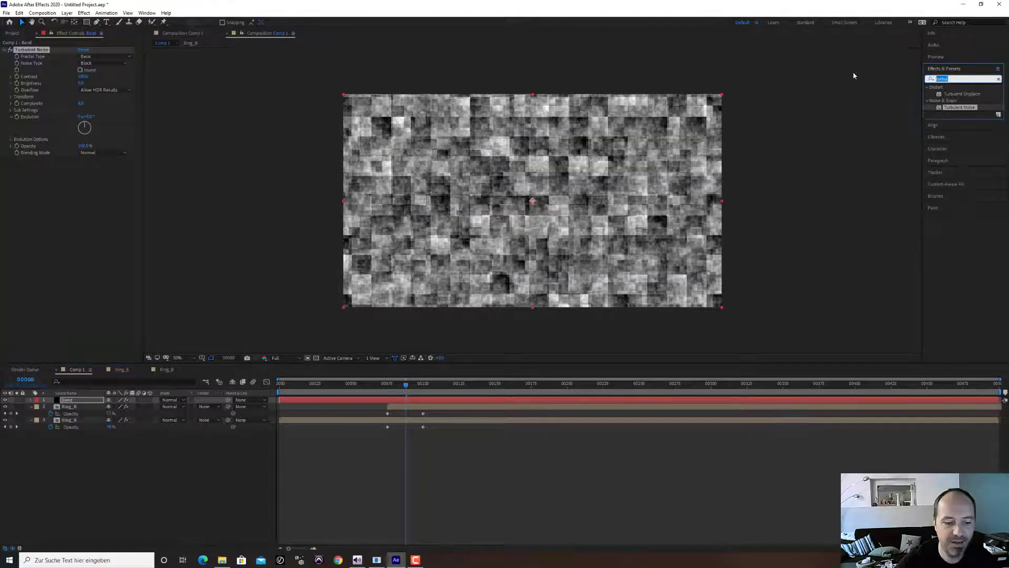
pyautogui.write('find')
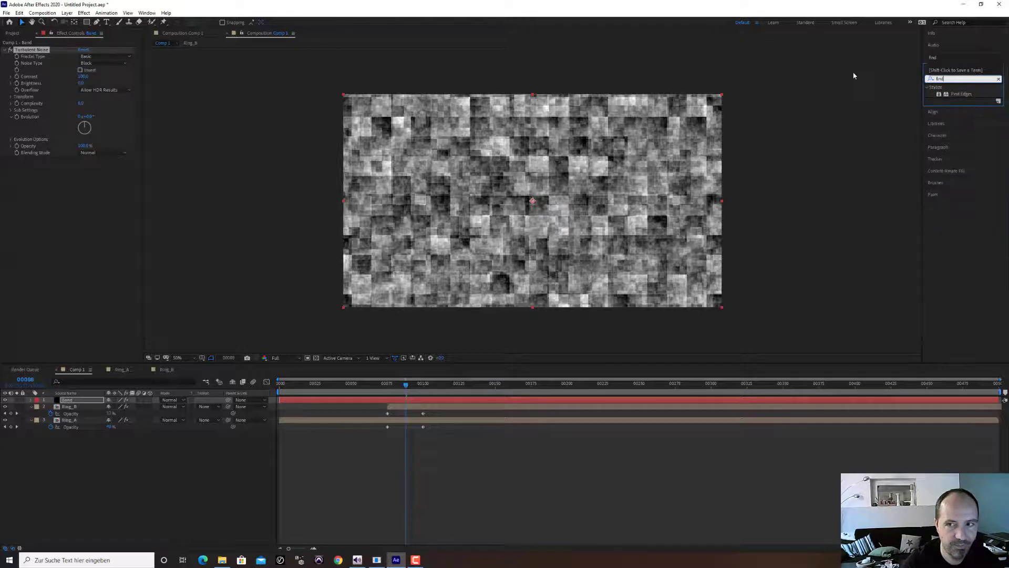
pyautogui.doubleClick(961, 93)
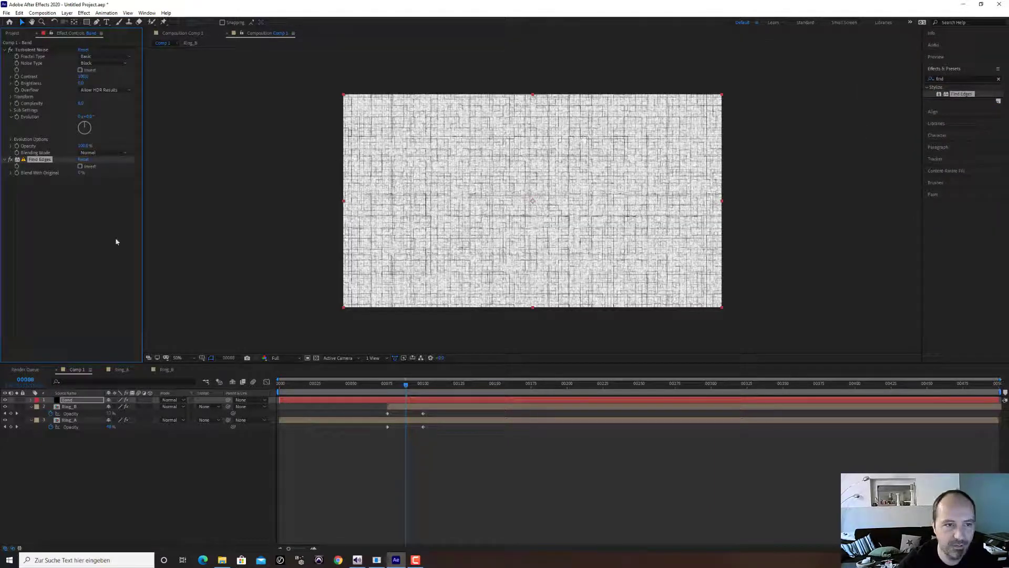
pyautogui.click(81, 166)
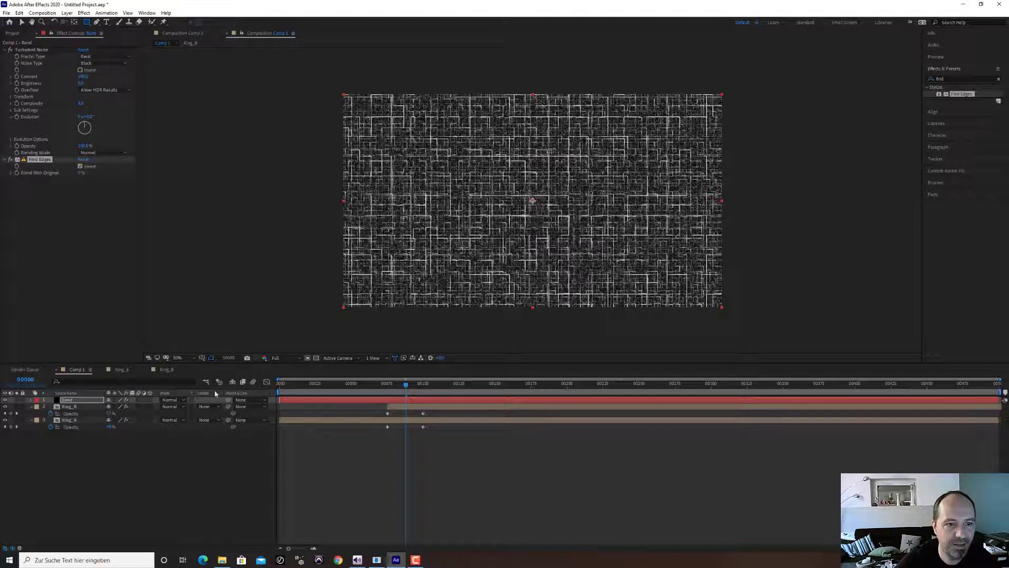
pyautogui.moveTo(324, 177); pyautogui.dragTo(748, 246)
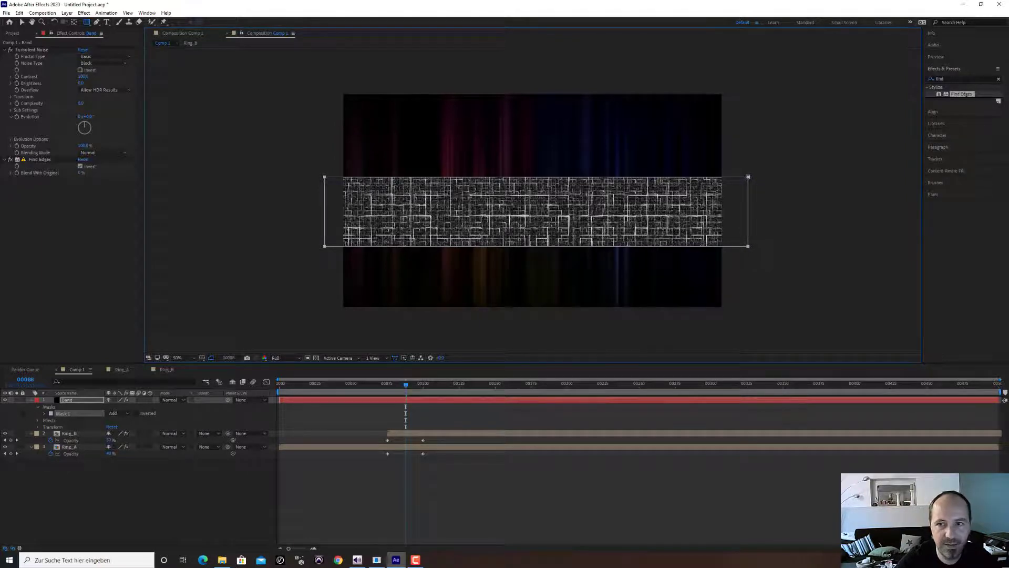
# - Find the Fast Box Blur effect and apply it to the masked Band layer
pyautogui.click(957, 80)
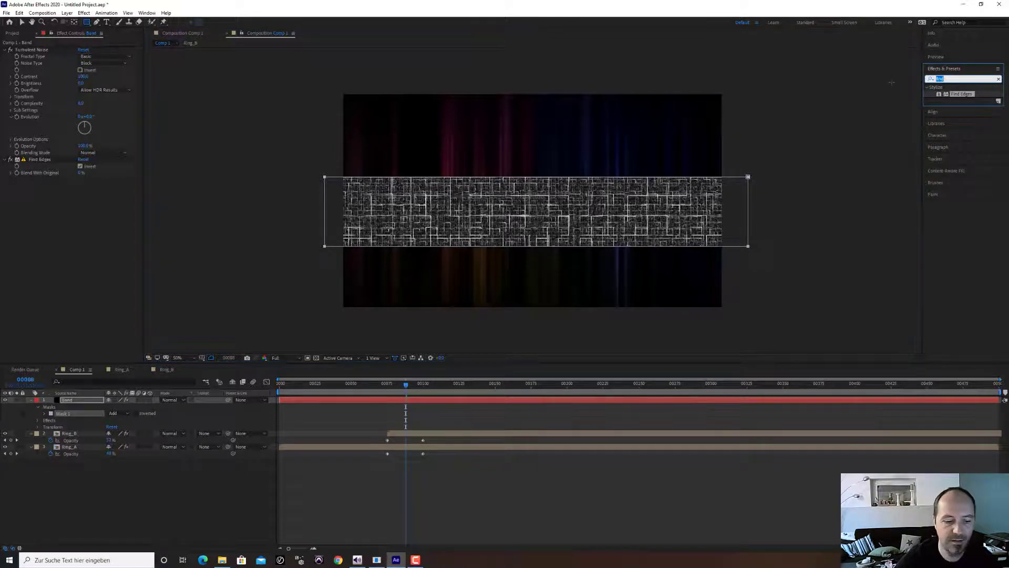
pyautogui.write('va')
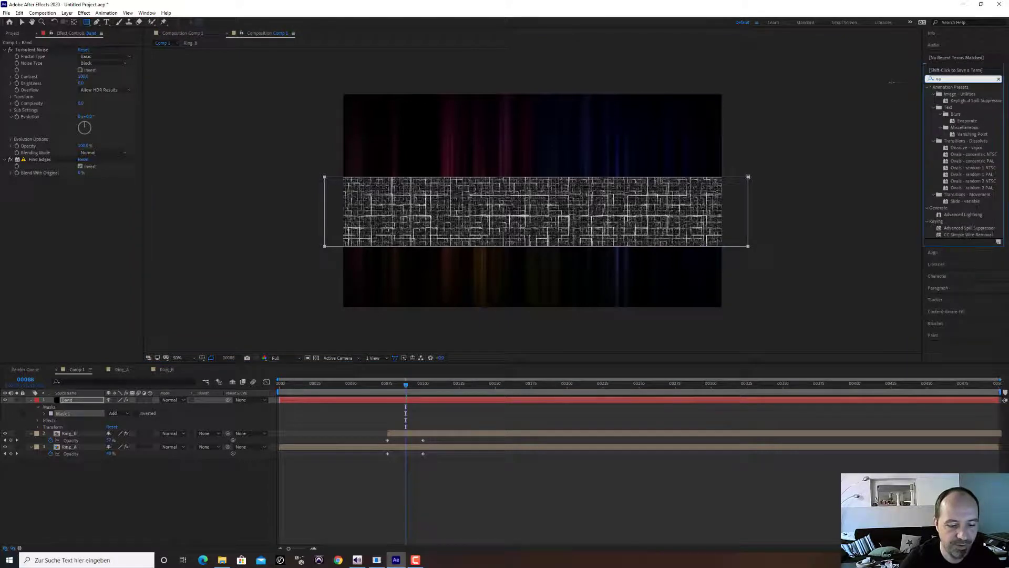
pyautogui.write('s')
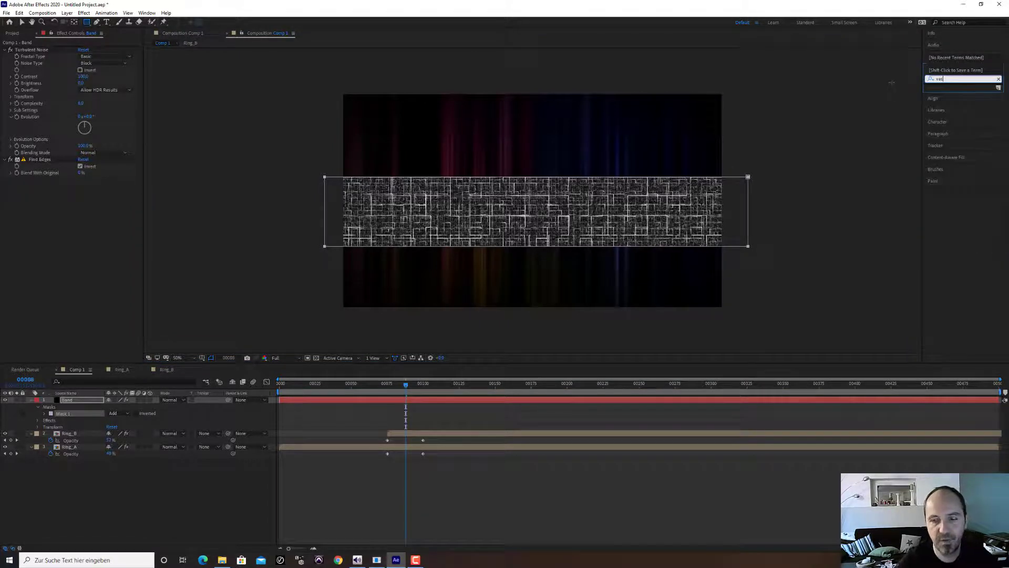
pyautogui.press('BackSpace')
pyautogui.press('BackSpace')
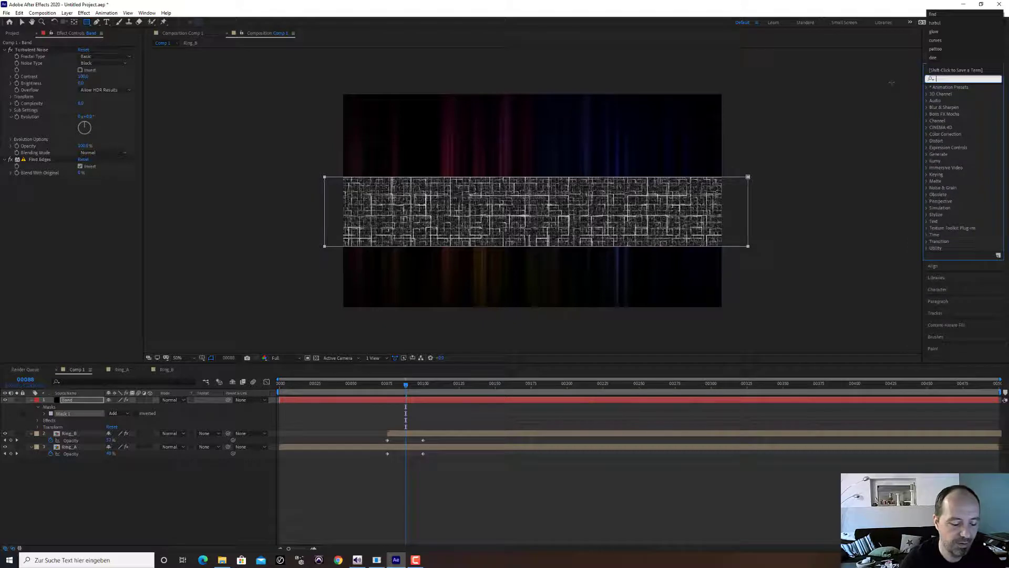
pyautogui.write('fas')
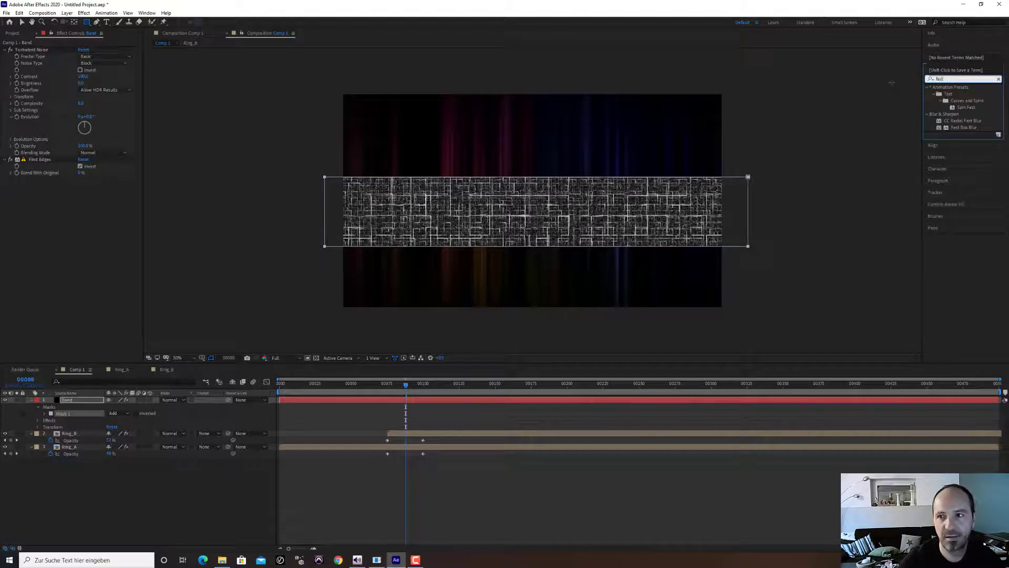
pyautogui.write('t')
pyautogui.doubleClick(964, 128)
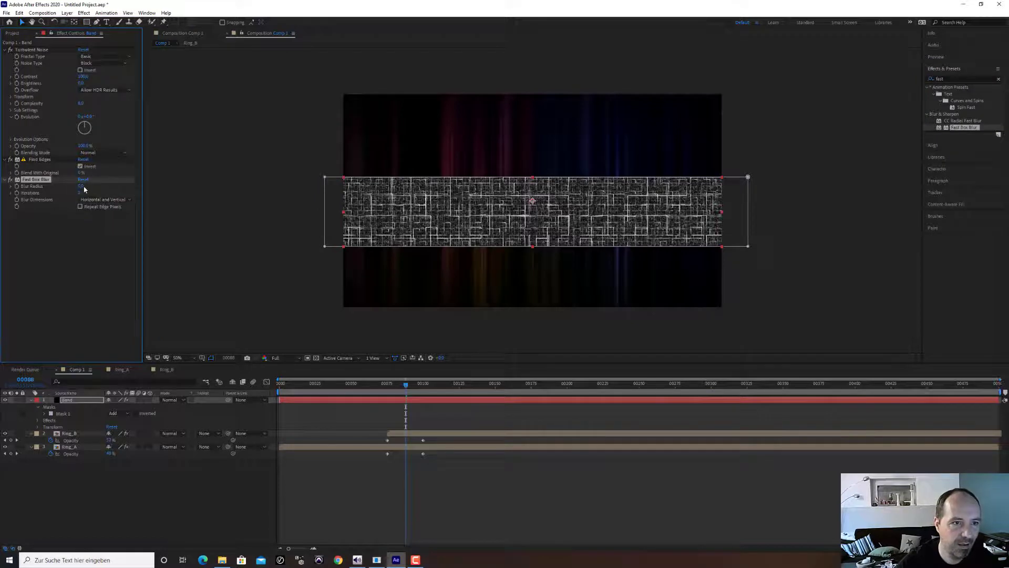
# - Set Band's Fast Box Blur to Vertical and raise its blur radius to stretch the edges into long soft streaks
pyautogui.moveTo(82, 187); pyautogui.dragTo(91, 187)
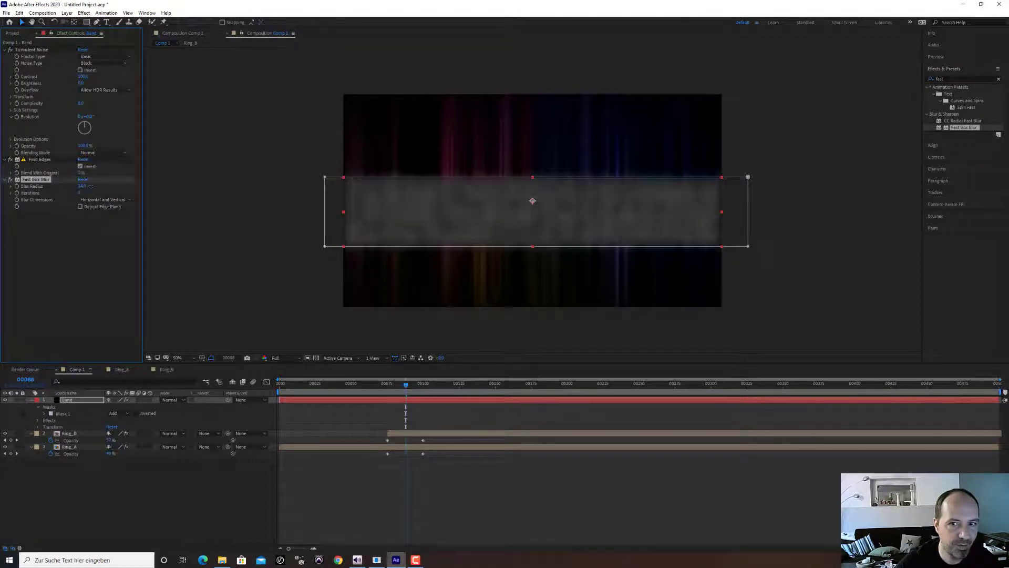
pyautogui.click(107, 199)
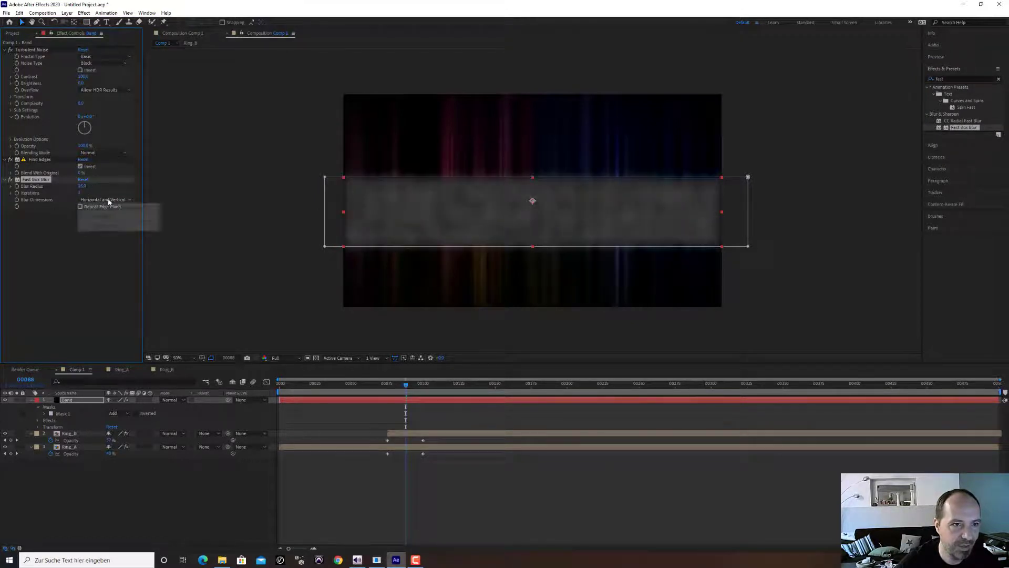
pyautogui.click(103, 217)
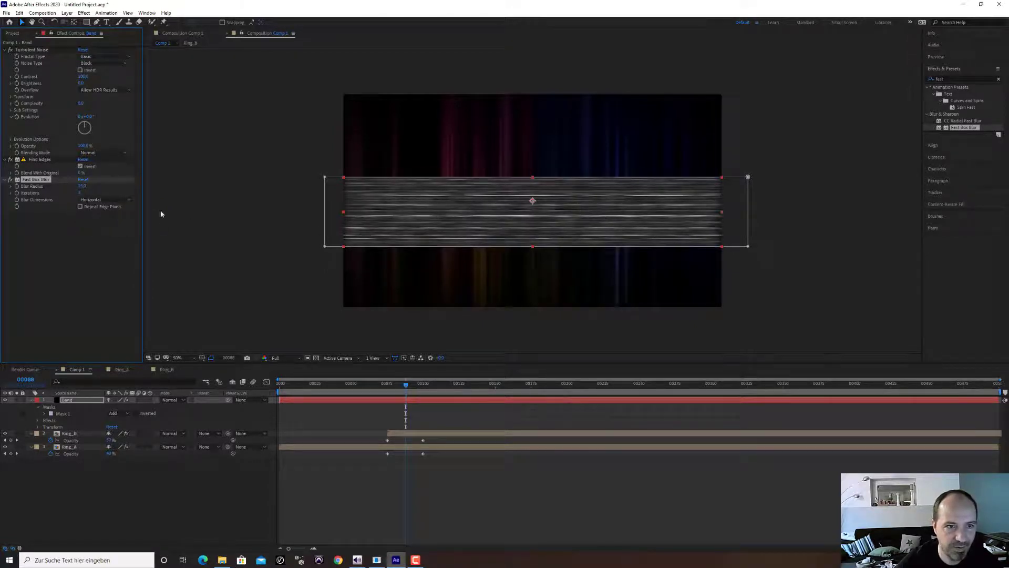
pyautogui.click(127, 200)
pyautogui.click(123, 225)
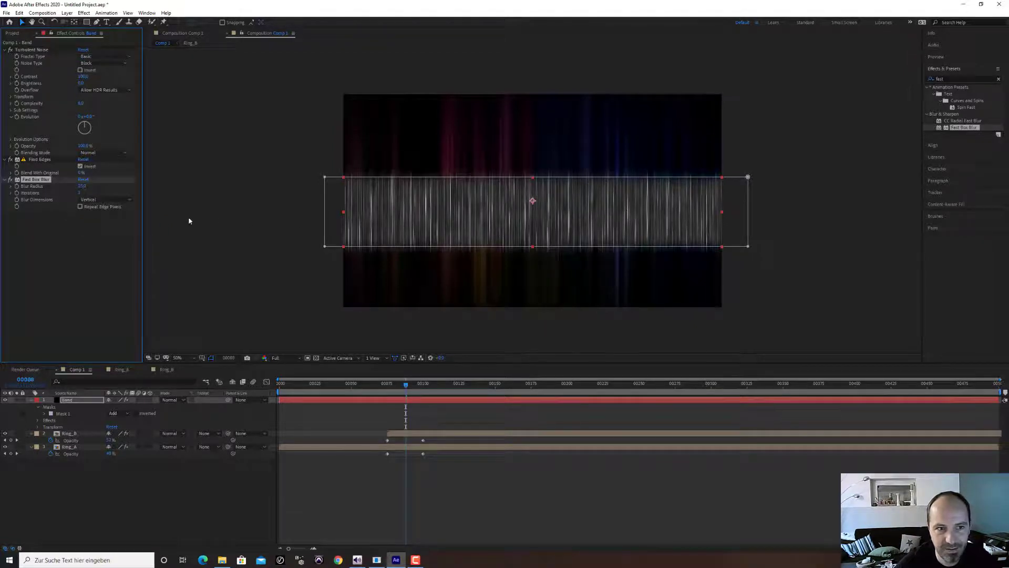
pyautogui.moveTo(95, 186); pyautogui.dragTo(103, 186)
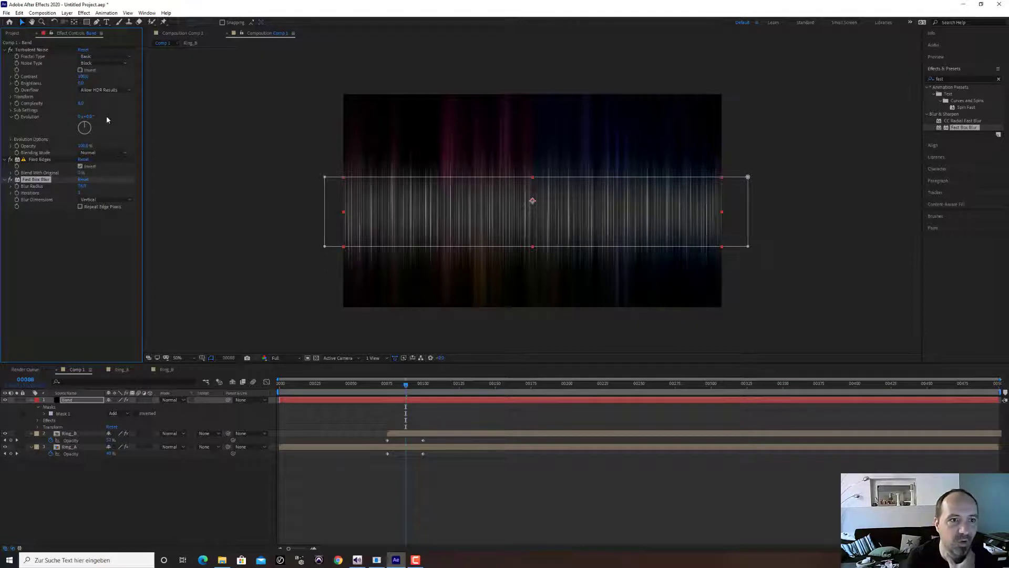
# - Turn off uniform scaling for Band's Turbulent Noise, raising its scale width close to 600 and its scale height to a mid-range value
pyautogui.click(10, 97)
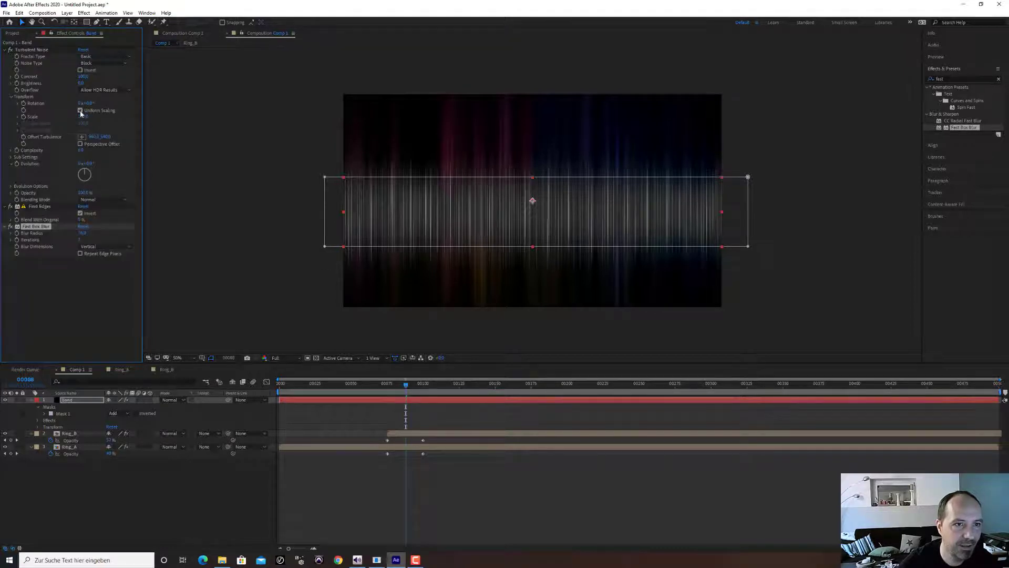
pyautogui.click(80, 111)
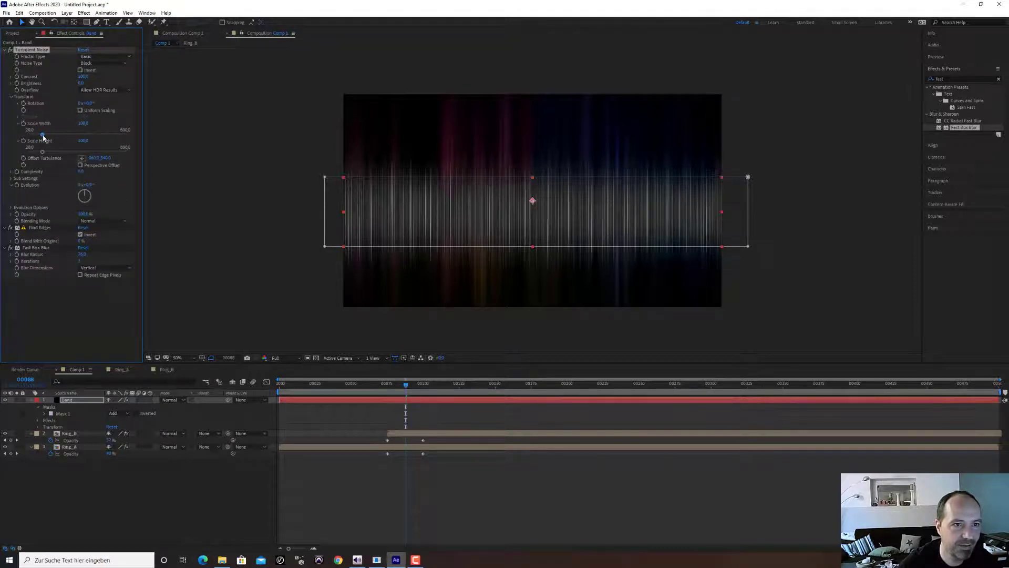
pyautogui.moveTo(42, 134); pyautogui.dragTo(123, 133)
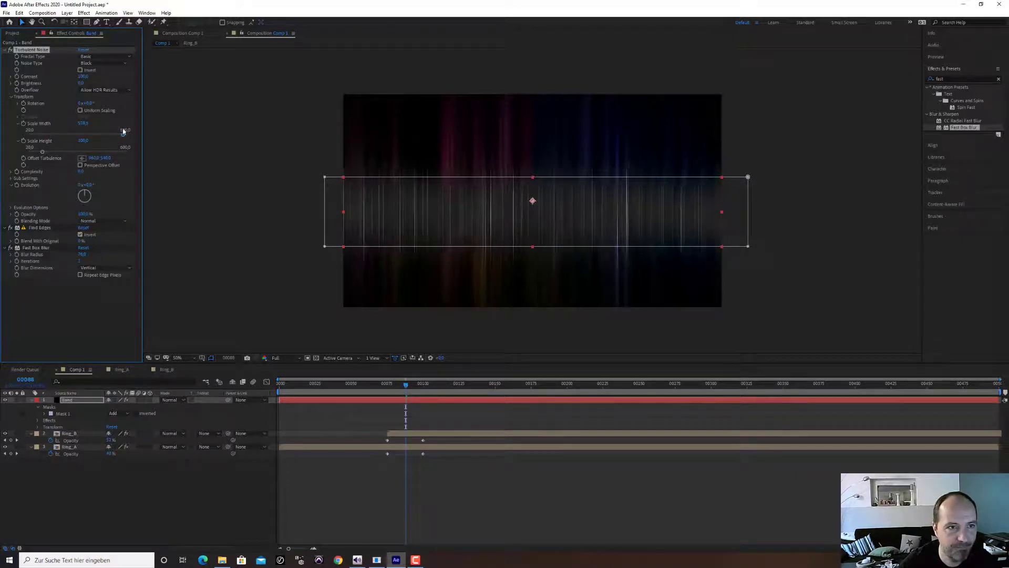
pyautogui.moveTo(44, 153); pyautogui.dragTo(84, 151)
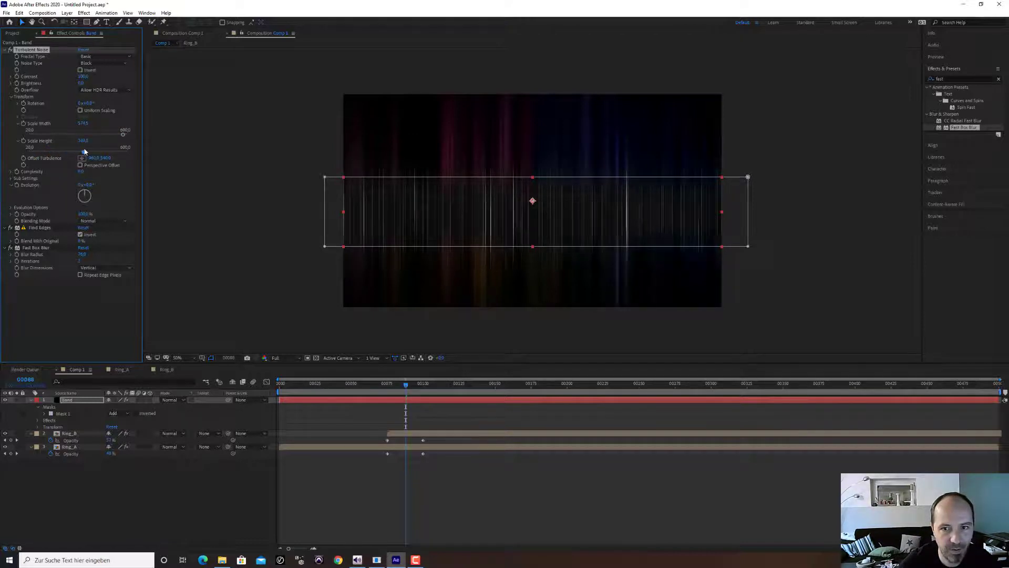
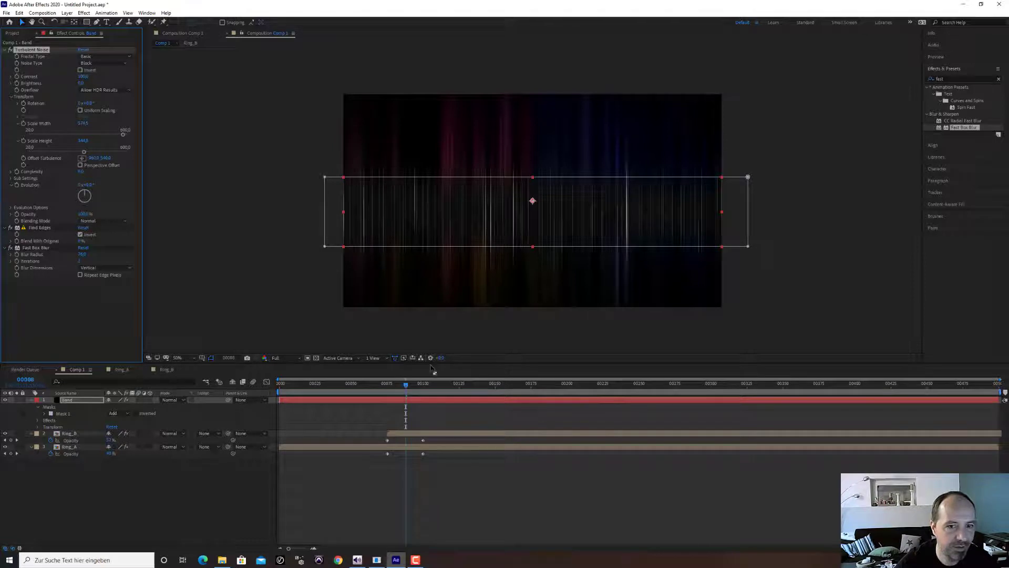
# - Keyframe the Band layer's Turbulent Noise Offset Turbulence from frame 0 to frame 499, with the end X value set to 1500
pyautogui.moveTo(410, 386); pyautogui.dragTo(266, 386)
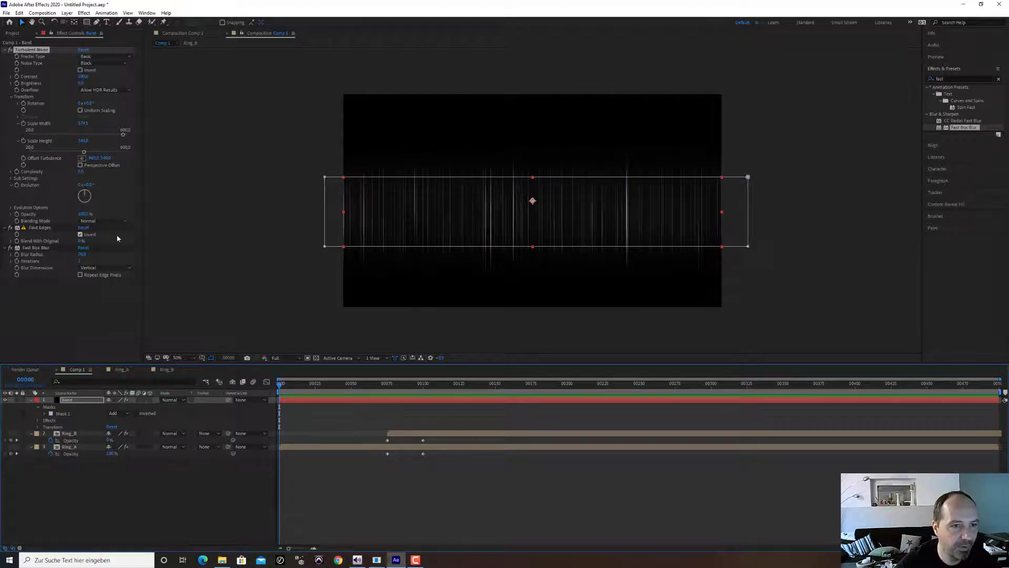
pyautogui.click(24, 158)
pyautogui.moveTo(324, 385); pyautogui.dragTo(998, 392)
pyautogui.click(94, 158)
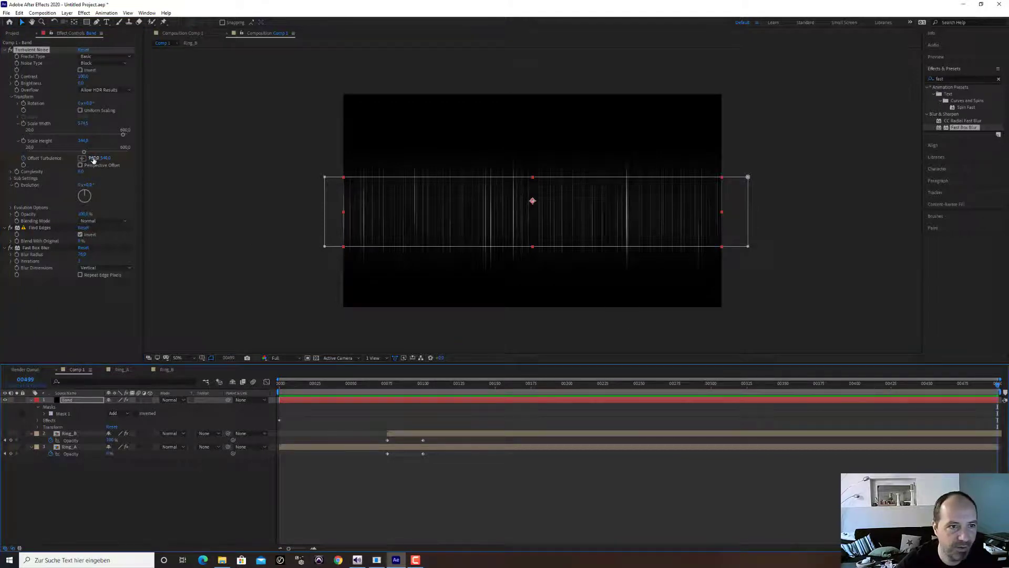
pyautogui.write('1500')
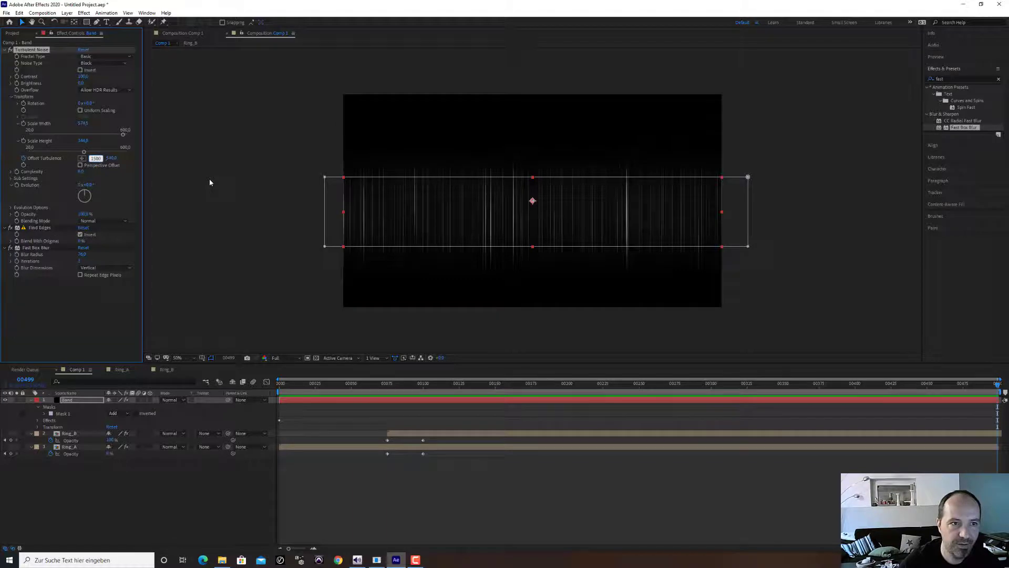
pyautogui.press('Return')
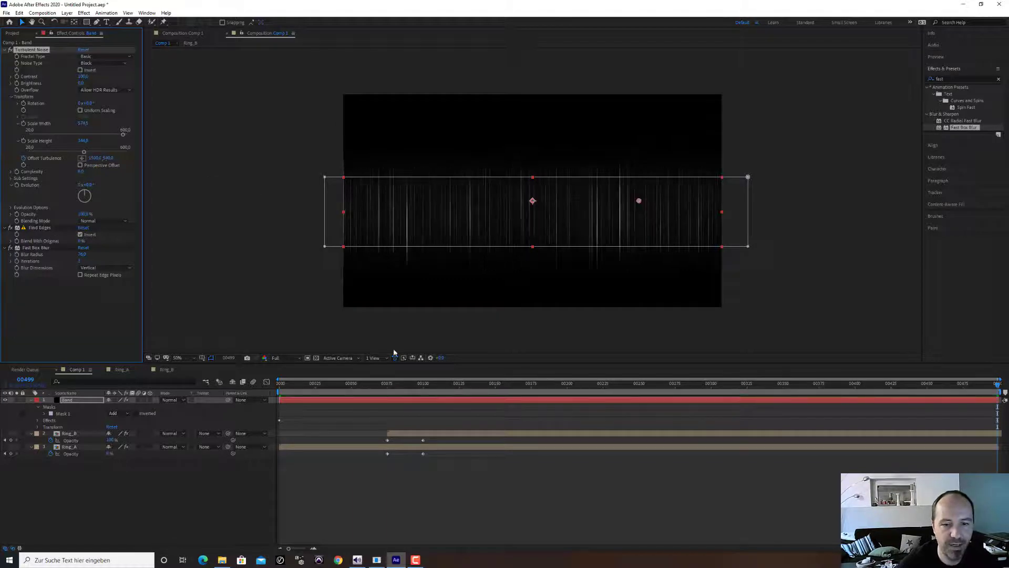
# - Return to frame 0, make the Ring_A and Ring_B layers visible again, and preview the animation
pyautogui.moveTo(860, 391); pyautogui.dragTo(261, 387)
pyautogui.hotkey('ctrl', 'z')
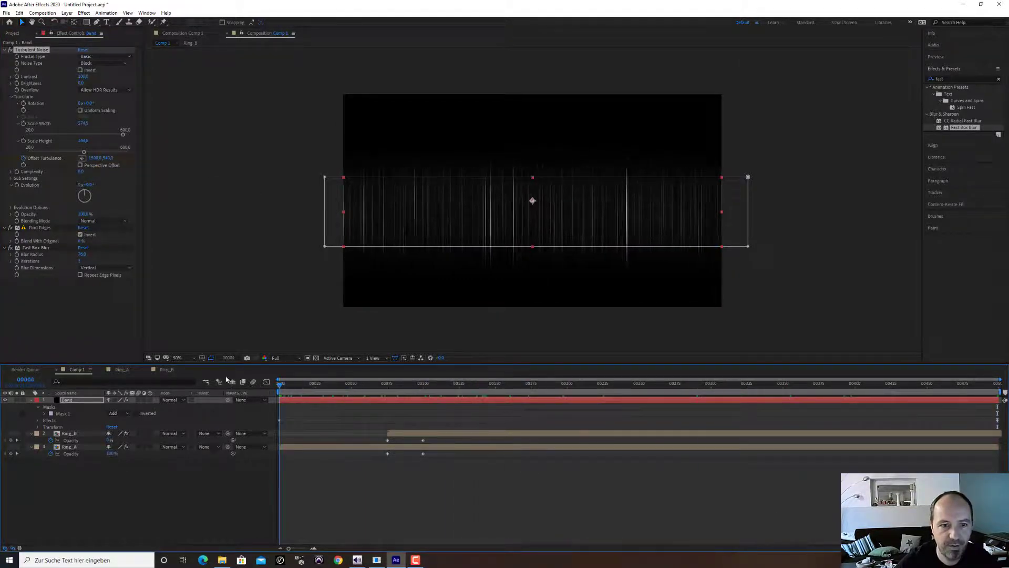
pyautogui.moveTo(6, 434); pyautogui.dragTo(6, 447)
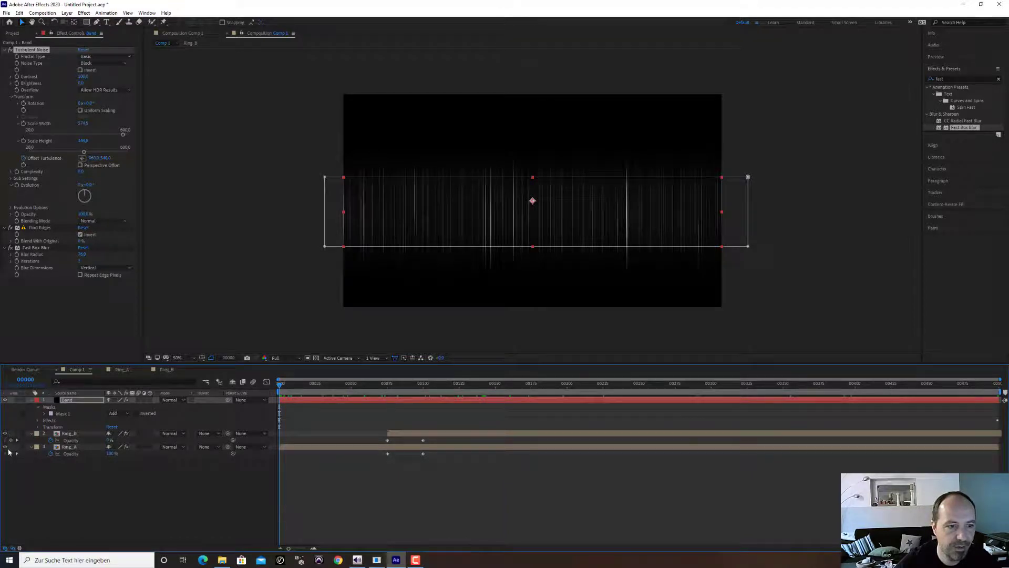
pyautogui.click(266, 482)
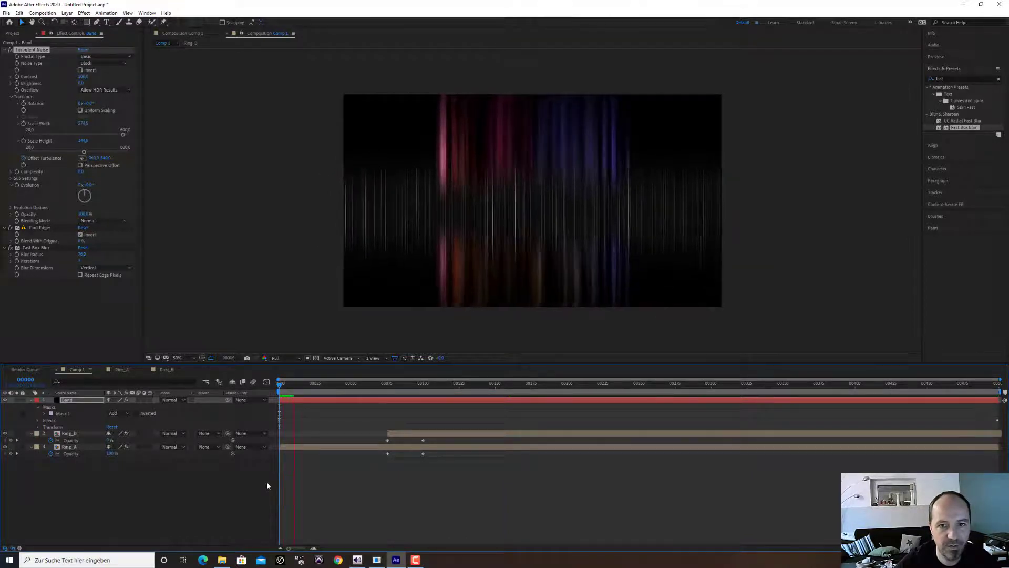
pyautogui.press('space')
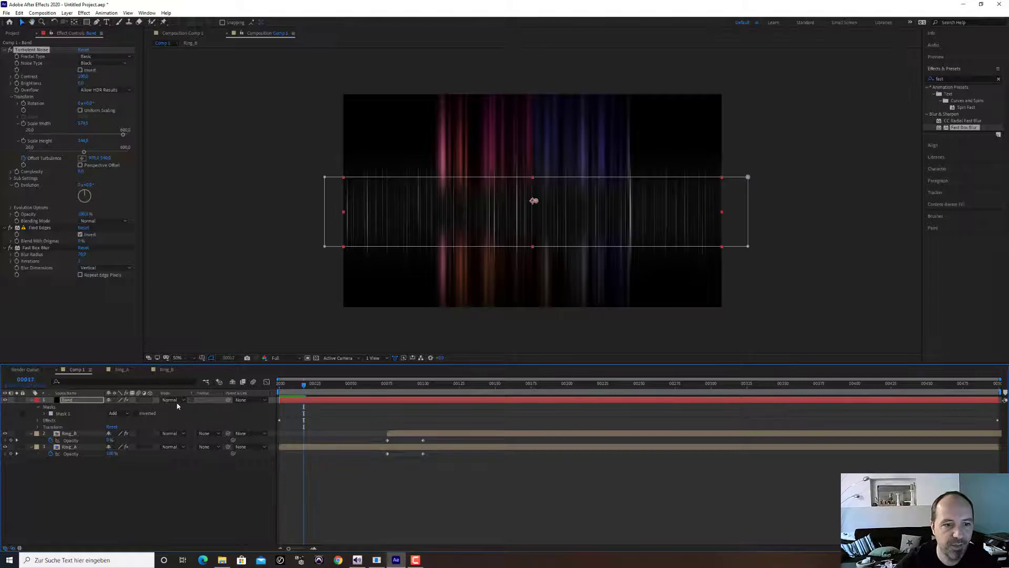
# - Set the Band layer's blending mode to Add and preview the blended result
pyautogui.click(177, 401)
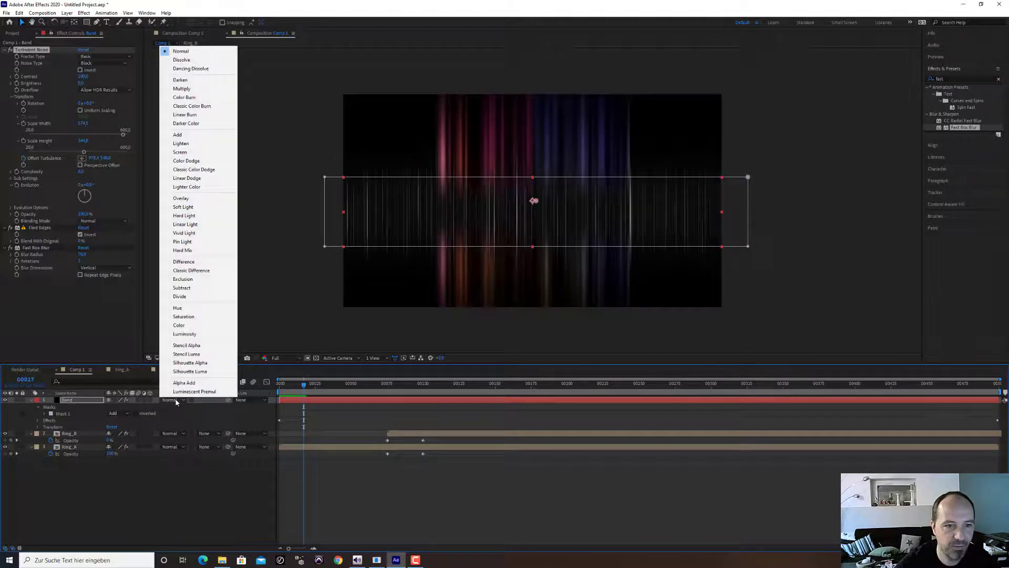
pyautogui.click(195, 134)
pyautogui.click(508, 482)
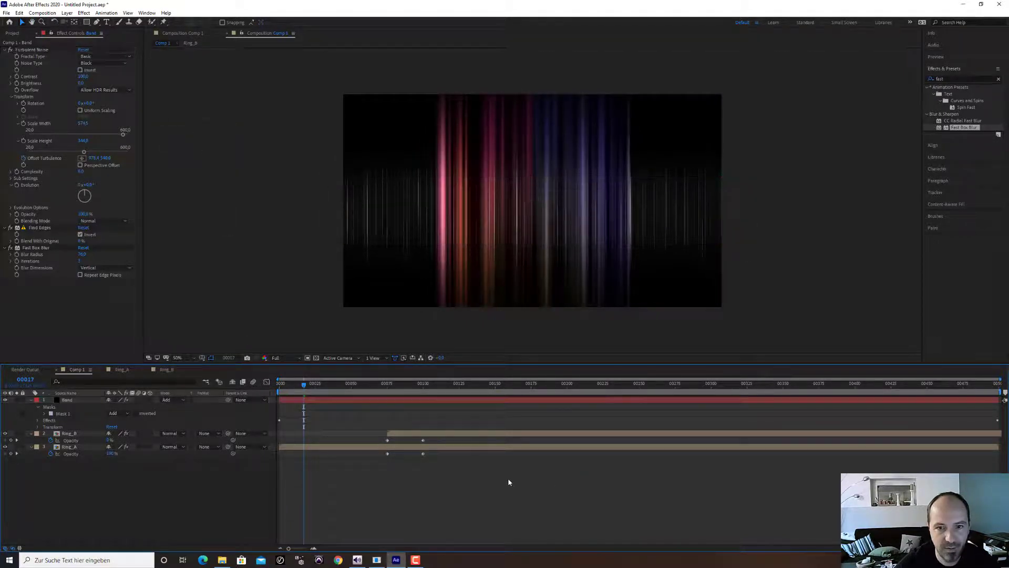
pyautogui.press('space')
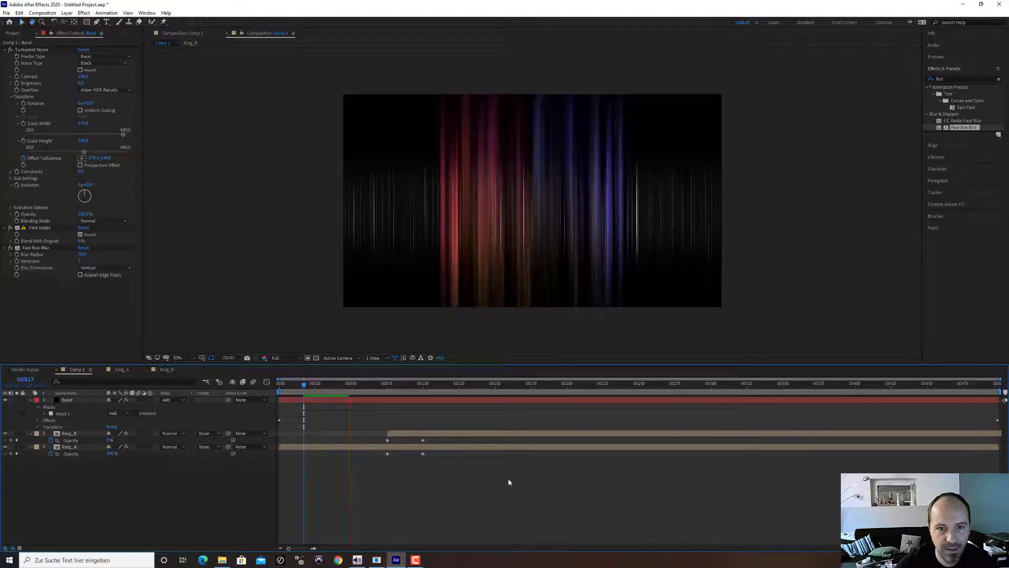
pyautogui.press('space')
pyautogui.click(280, 215)
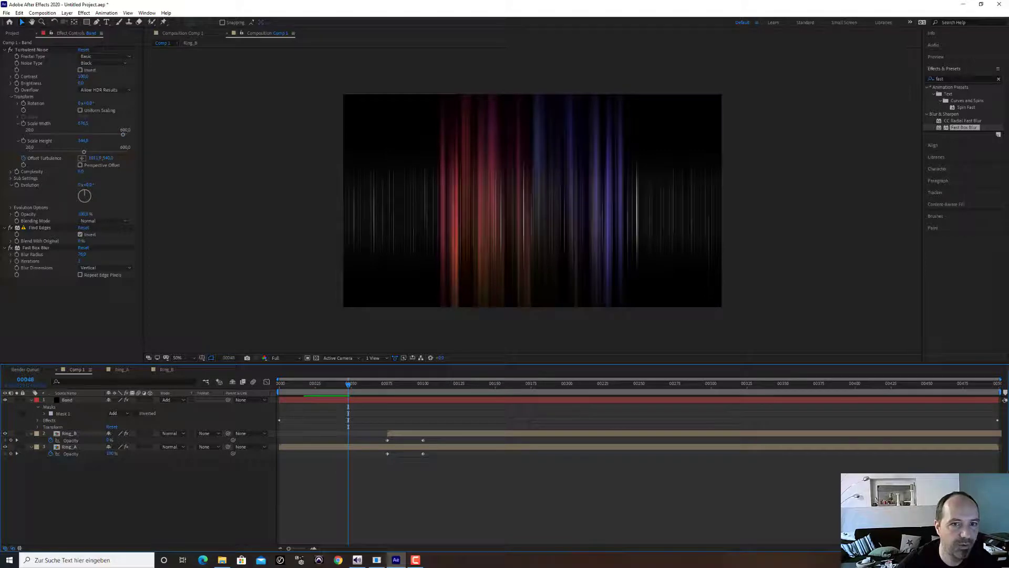
# - Raise the Turbulent Noise Scale Width on the Band layer well above 600 to space out the vertical lines
pyautogui.moveTo(84, 127); pyautogui.dragTo(152, 126)
pyautogui.moveTo(595, 133)
pyautogui.mouseDown()
pyautogui.moveTo(726, 137)
pyautogui.moveTo(399, 138)
pyautogui.moveTo(521, 135)
pyautogui.moveTo(308, 228)
pyautogui.mouseUp()
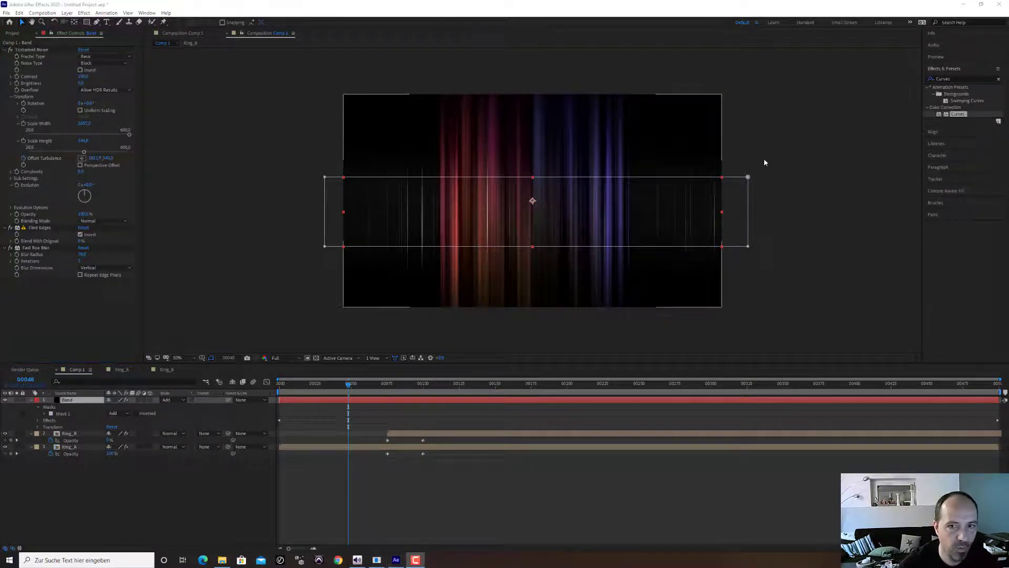
# - Apply the Curves effect to the Band layer and pull its Green channel curve down to tint the lines magenta
pyautogui.doubleClick(958, 114)
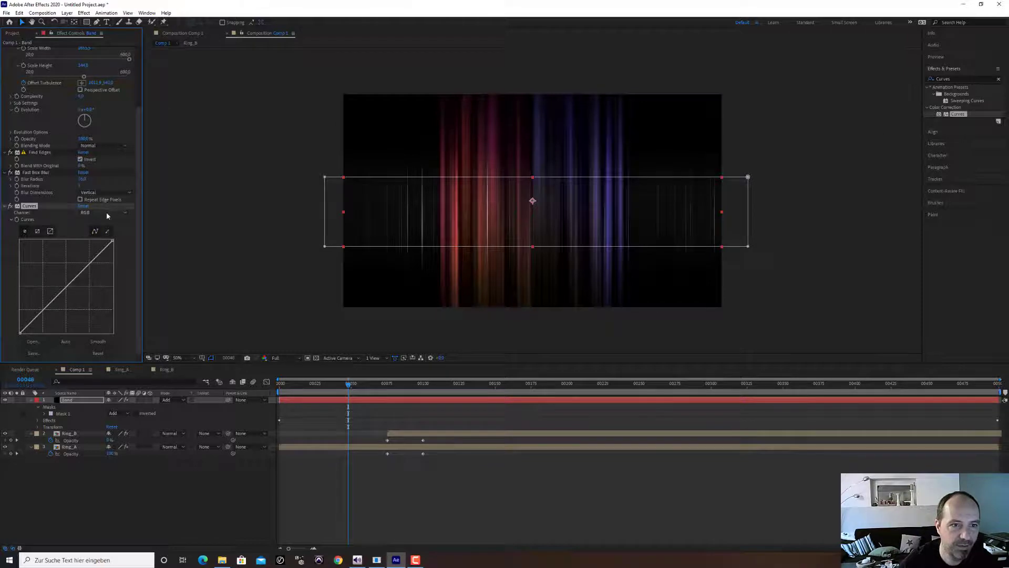
pyautogui.click(107, 213)
pyautogui.click(109, 239)
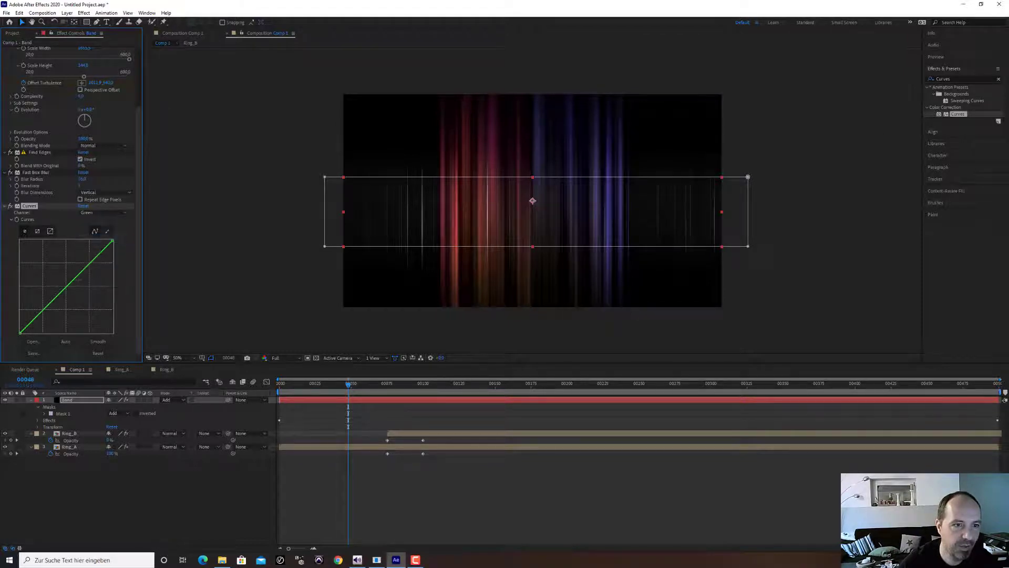
pyautogui.moveTo(63, 289); pyautogui.dragTo(96, 288)
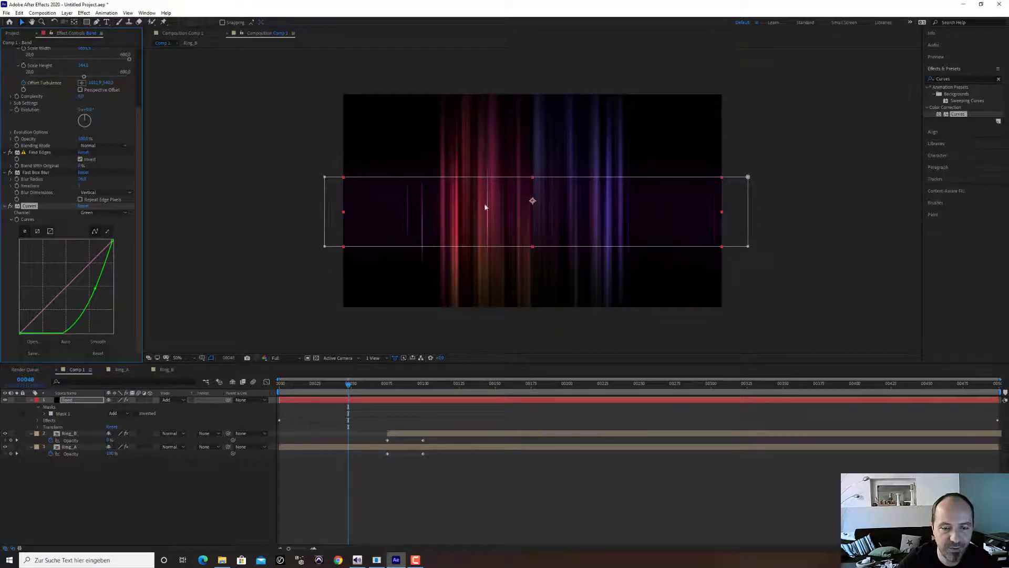
# - Duplicate the Band layer and set the copy's Fast Box Blur dimensions to Horizontal
pyautogui.click(84, 402)
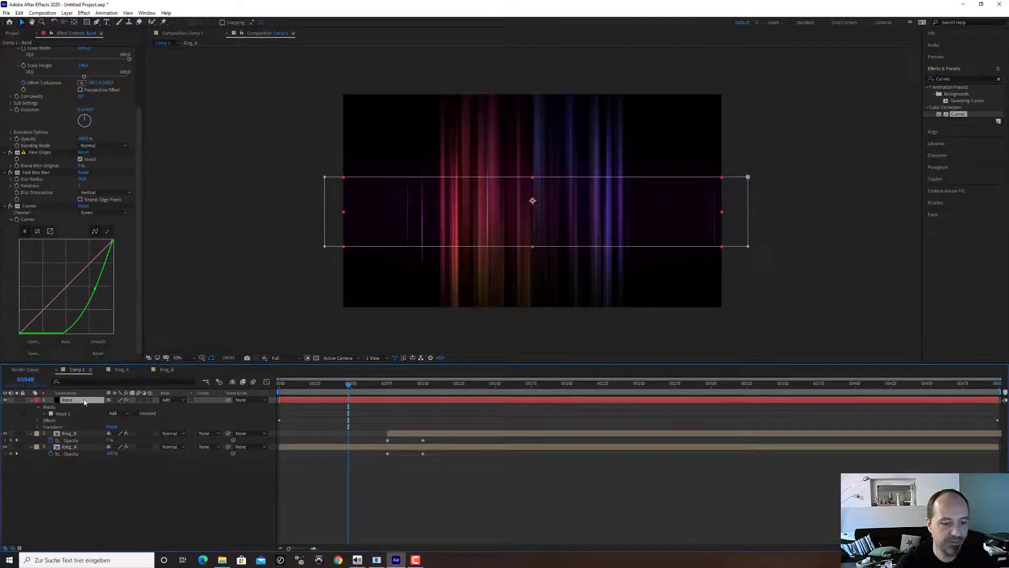
pyautogui.hotkey('ctrl', 'd')
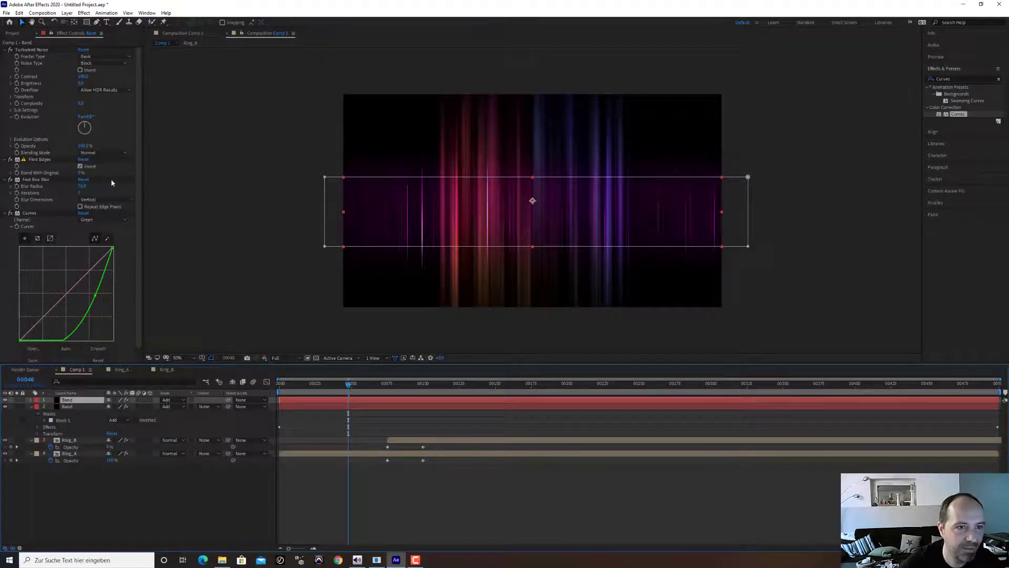
pyautogui.click(109, 201)
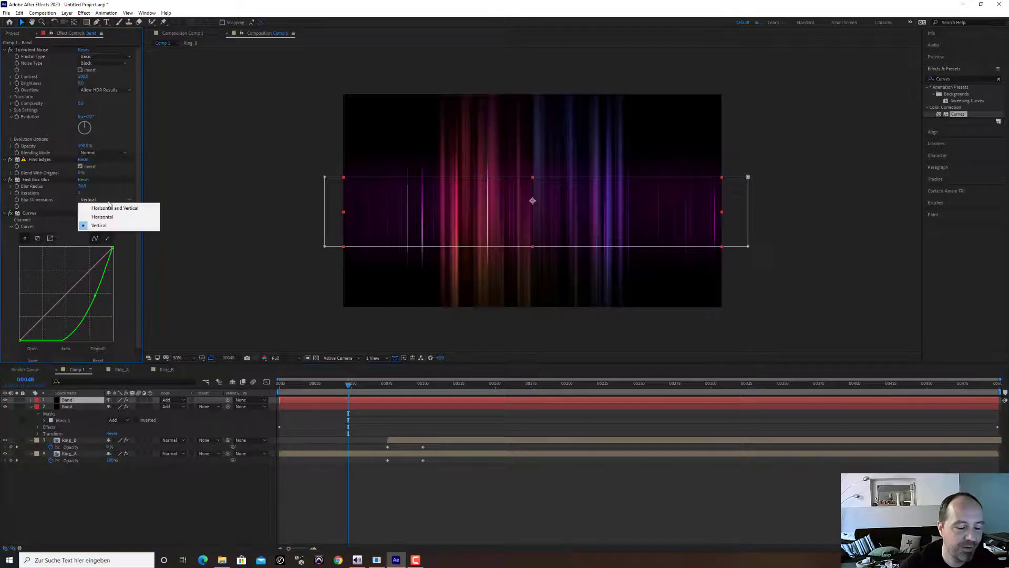
pyautogui.click(113, 217)
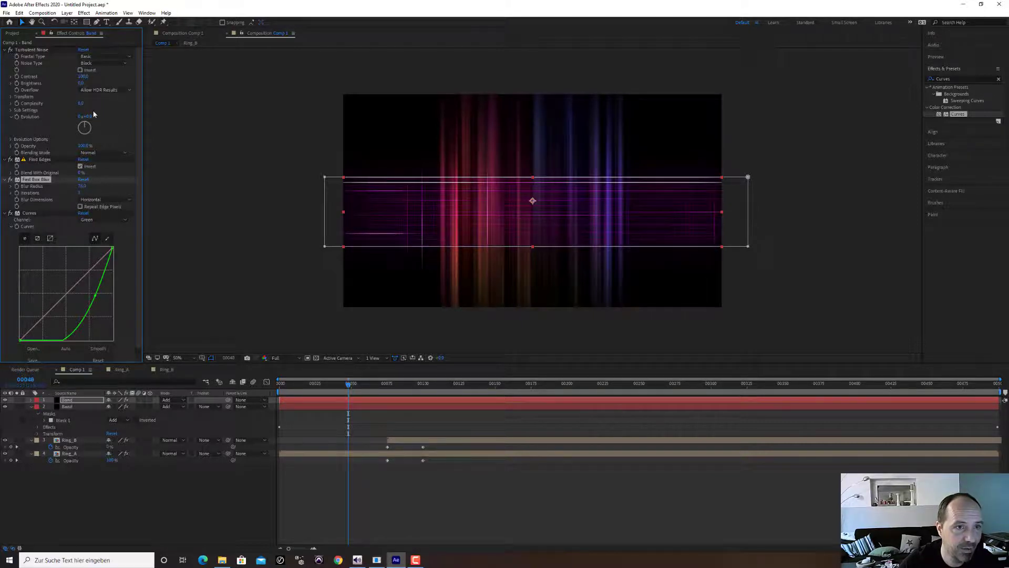
# - Adjust the copy's Turbulent Noise with Scale Width about 414, lower Complexity and a reduced Scale Height to get sparse horizontal lines
pyautogui.click(11, 98)
pyautogui.moveTo(85, 123); pyautogui.dragTo(20, 126)
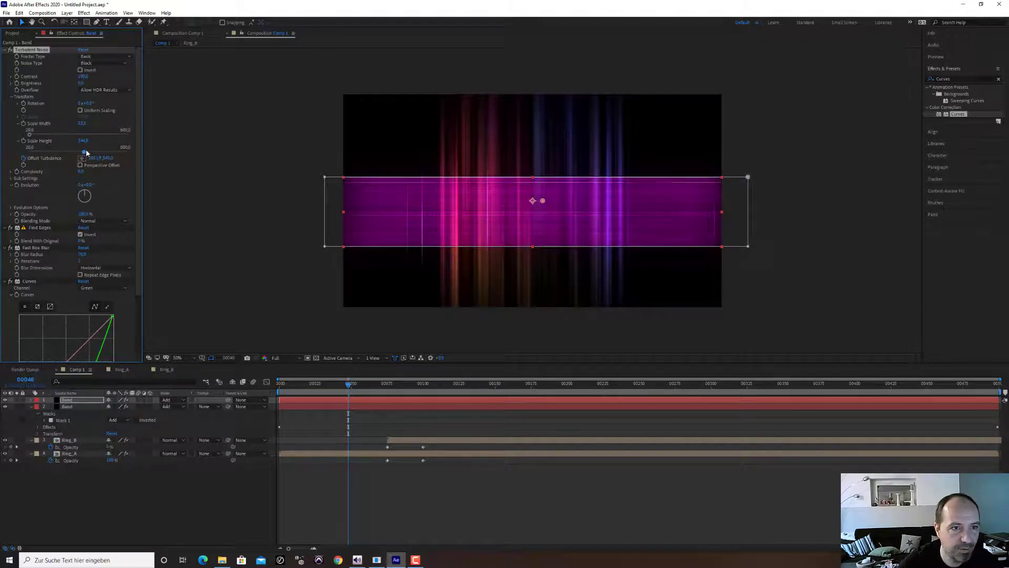
pyautogui.moveTo(85, 151); pyautogui.dragTo(129, 152)
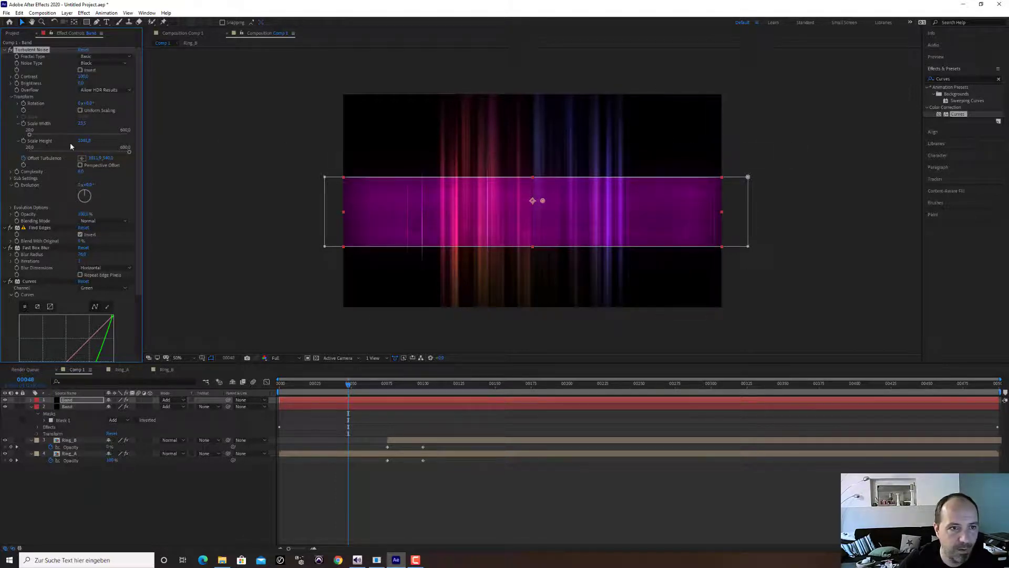
pyautogui.moveTo(84, 140)
pyautogui.mouseDown()
pyautogui.moveTo(97, 140)
pyautogui.moveTo(78, 123)
pyautogui.moveTo(153, 123)
pyautogui.moveTo(72, 135)
pyautogui.moveTo(93, 134)
pyautogui.mouseUp()
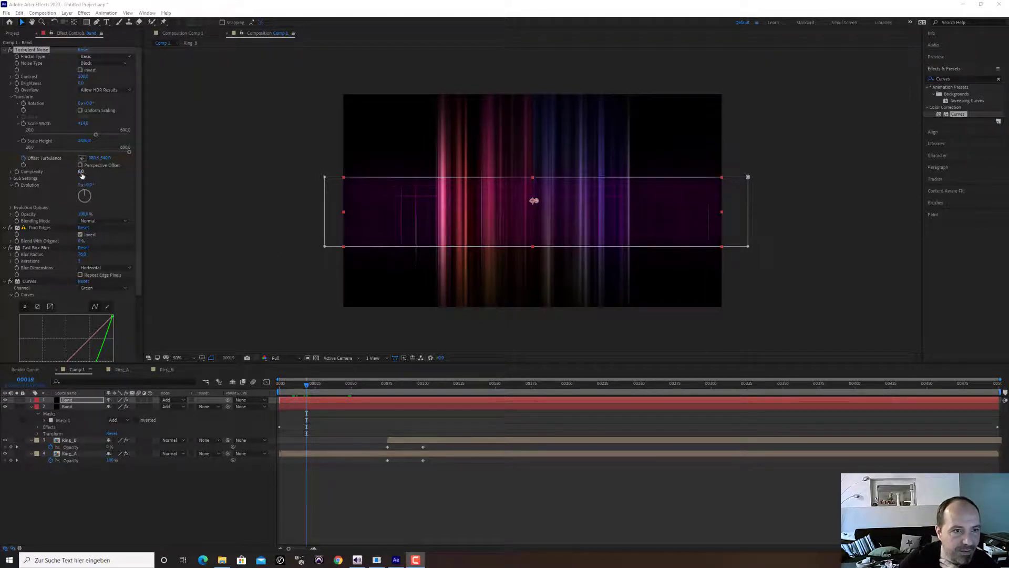
pyautogui.moveTo(81, 172); pyautogui.dragTo(74, 172)
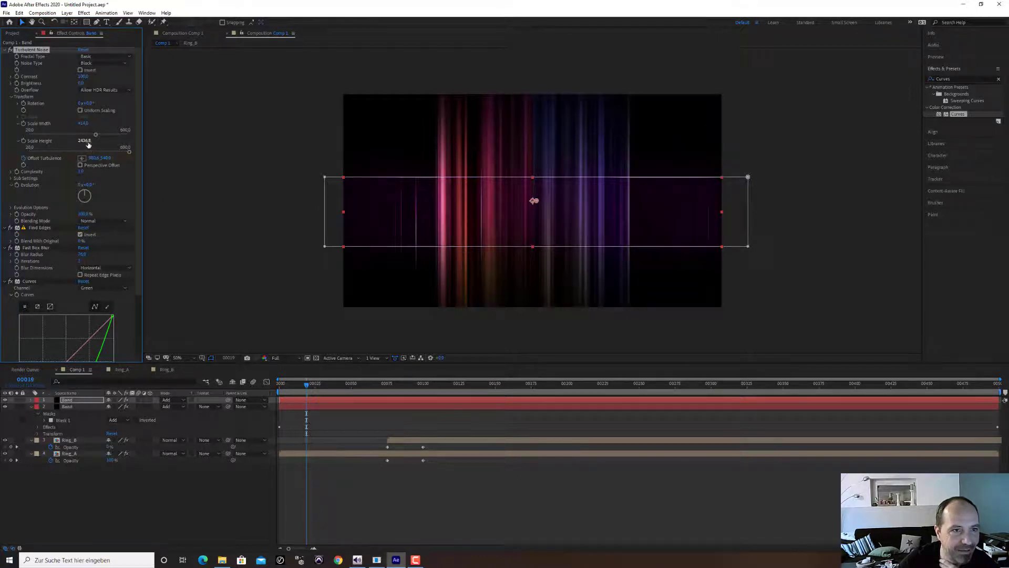
pyautogui.moveTo(86, 142)
pyautogui.mouseDown()
pyautogui.moveTo(30, 152)
pyautogui.moveTo(76, 152)
pyautogui.moveTo(50, 152)
pyautogui.mouseUp()
# - Keyframe the copy's Turbulent Noise Scale Height from frame 0, raising it to about 290 at frame 499
pyautogui.moveTo(286, 385); pyautogui.dragTo(278, 385)
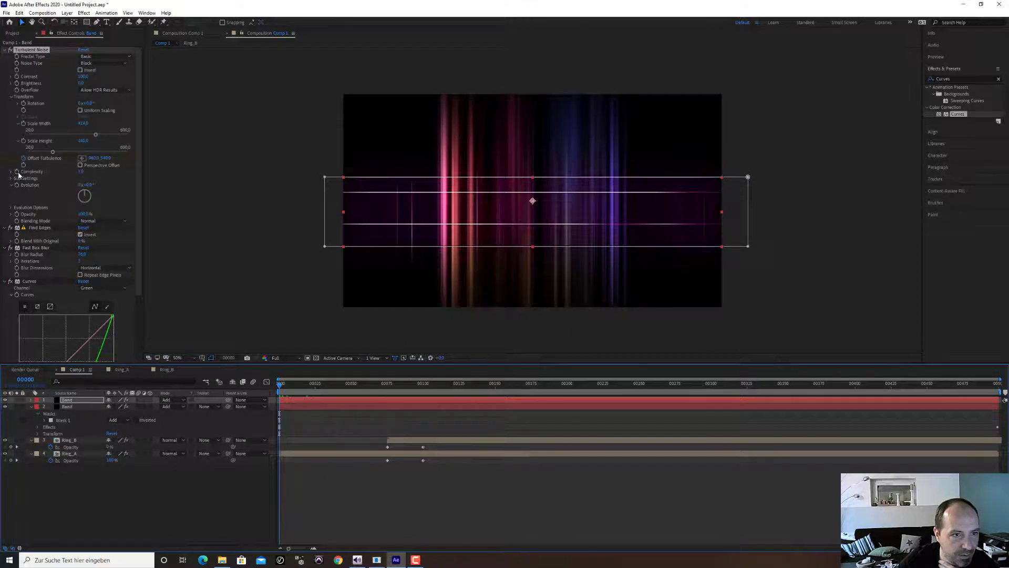
pyautogui.click(23, 141)
pyautogui.moveTo(532, 386); pyautogui.dragTo(1001, 402)
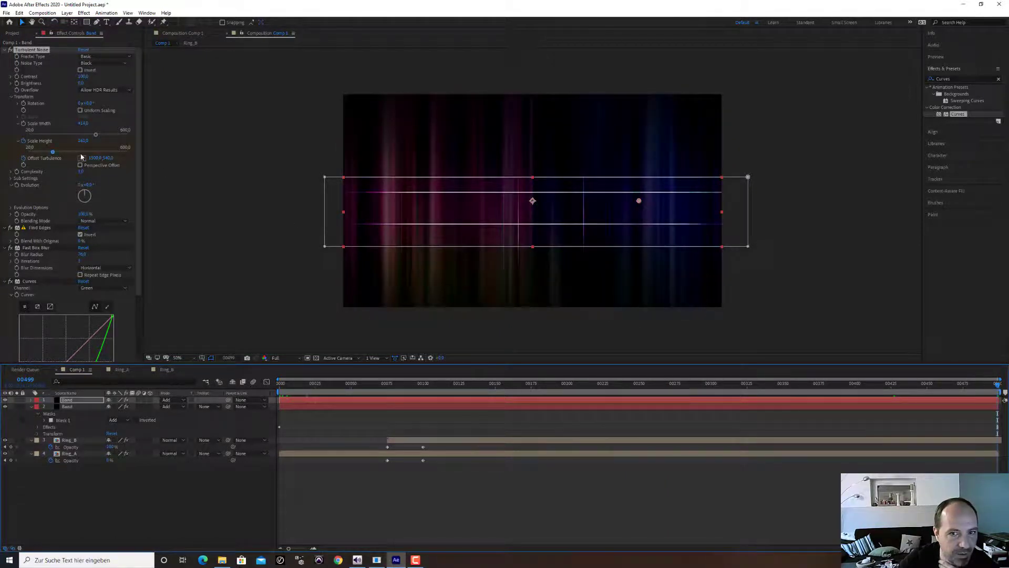
pyautogui.moveTo(83, 143); pyautogui.dragTo(147, 143)
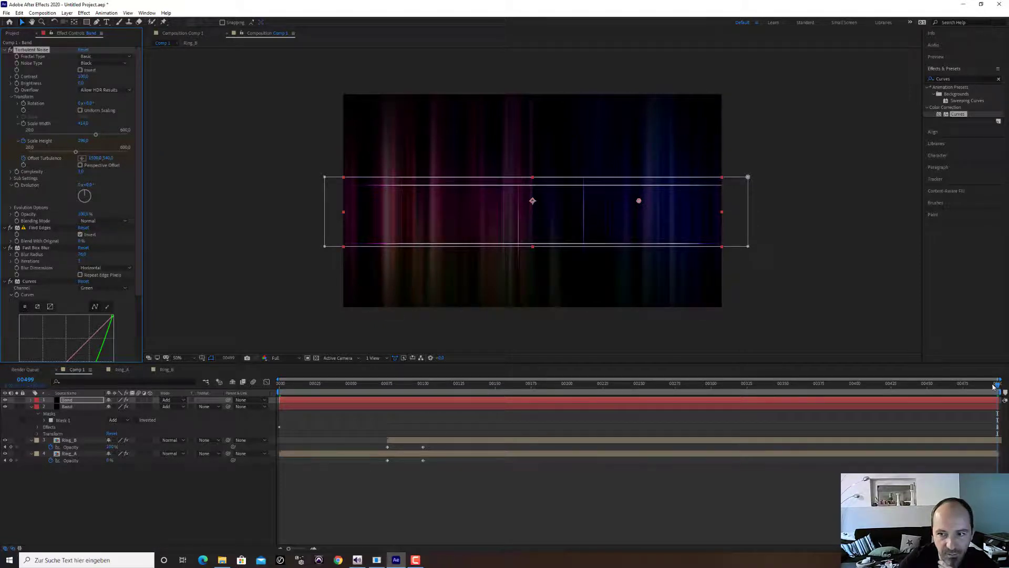
# - Preview the composition from frame 0 to check the moving horizontal lines
pyautogui.moveTo(1002, 398); pyautogui.dragTo(175, 393)
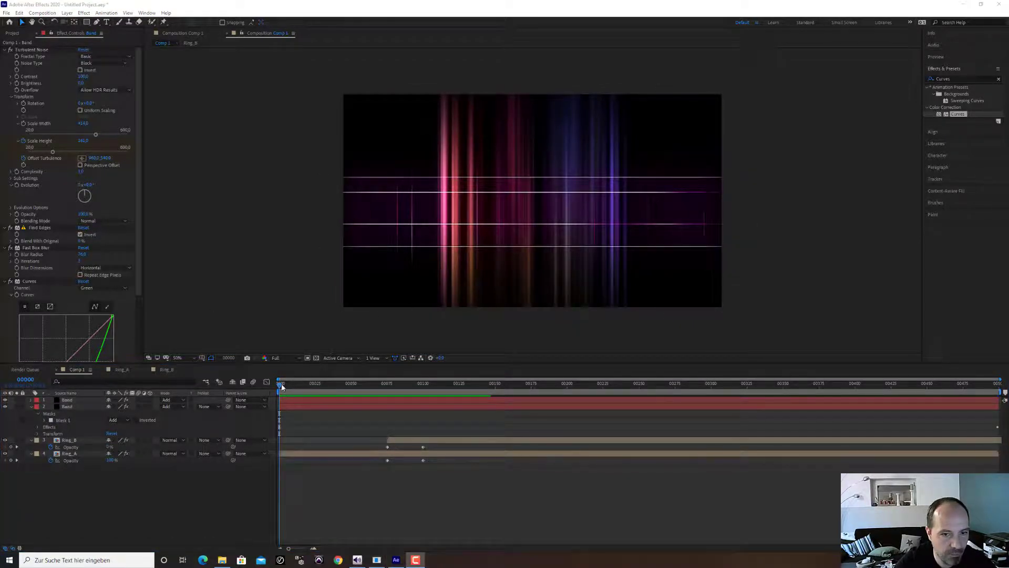
pyautogui.click(282, 385)
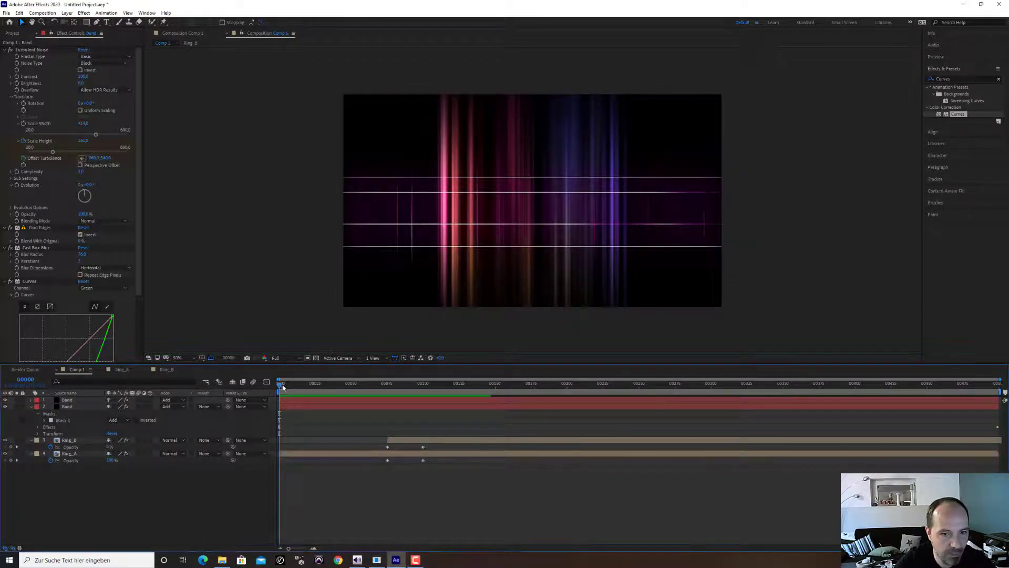
pyautogui.press('space')
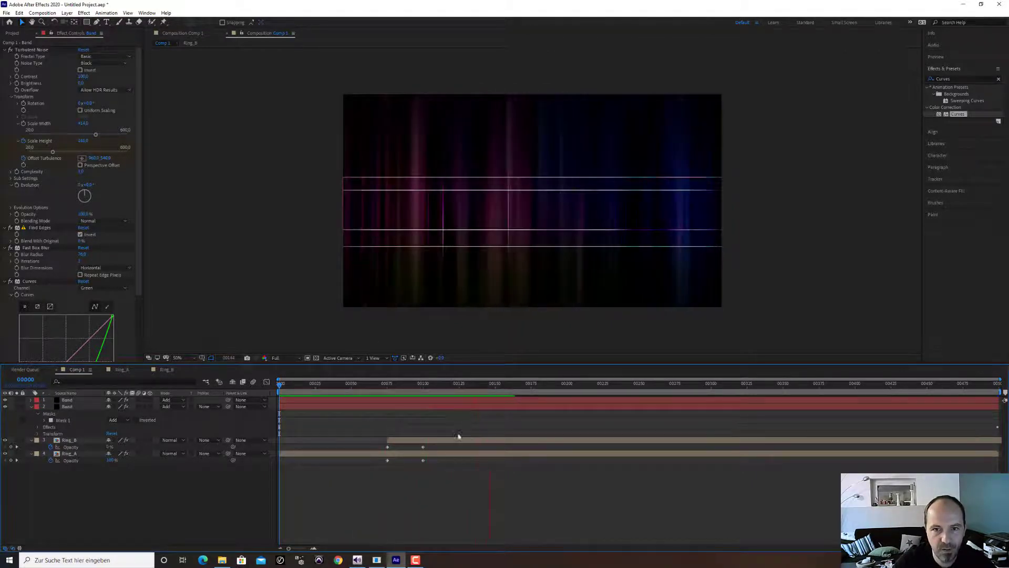
# - Delete the duplicated Band layer that holds the horizontal lines
pyautogui.moveTo(460, 386); pyautogui.dragTo(366, 386)
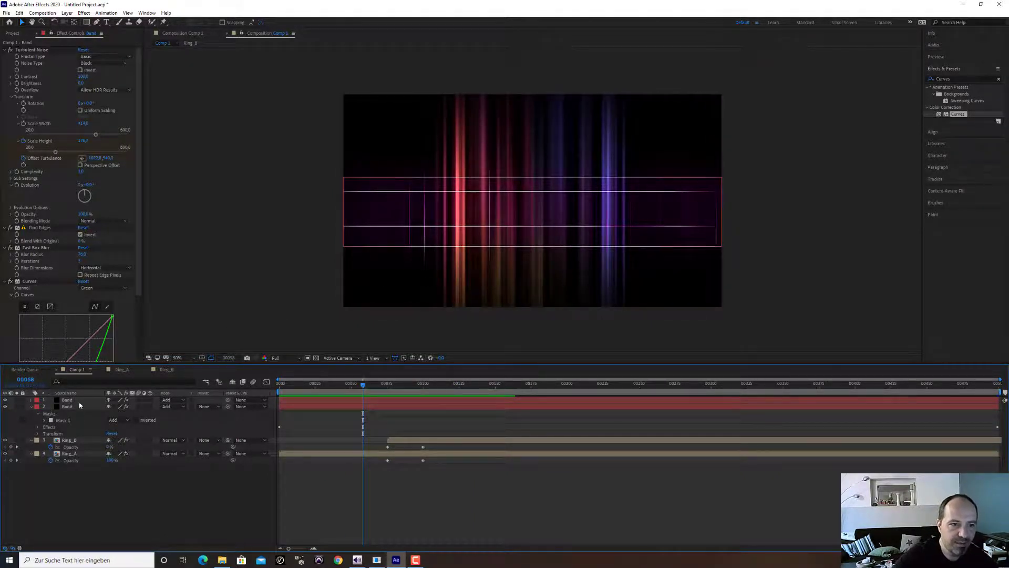
pyautogui.click(80, 402)
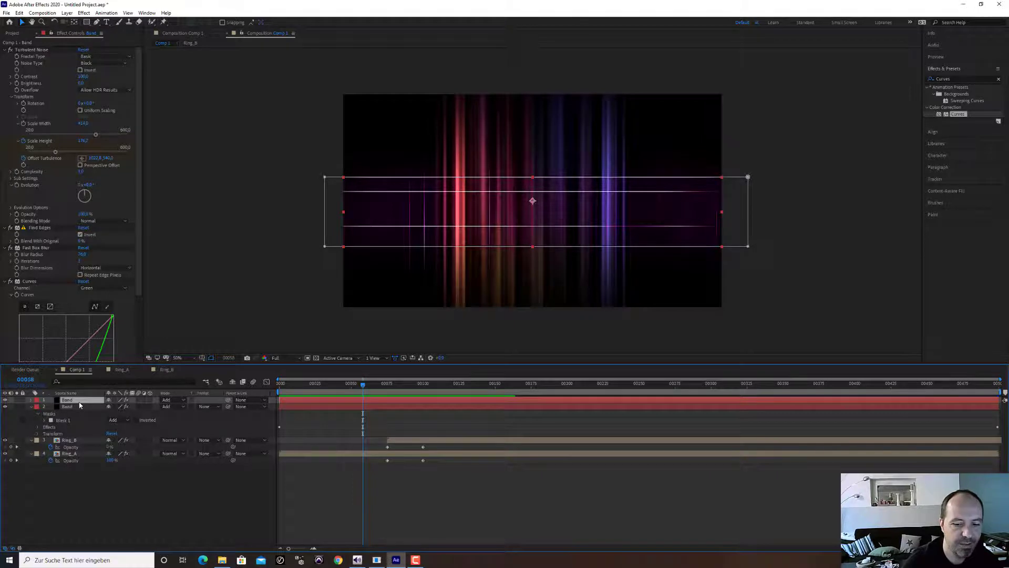
pyautogui.press('Delete')
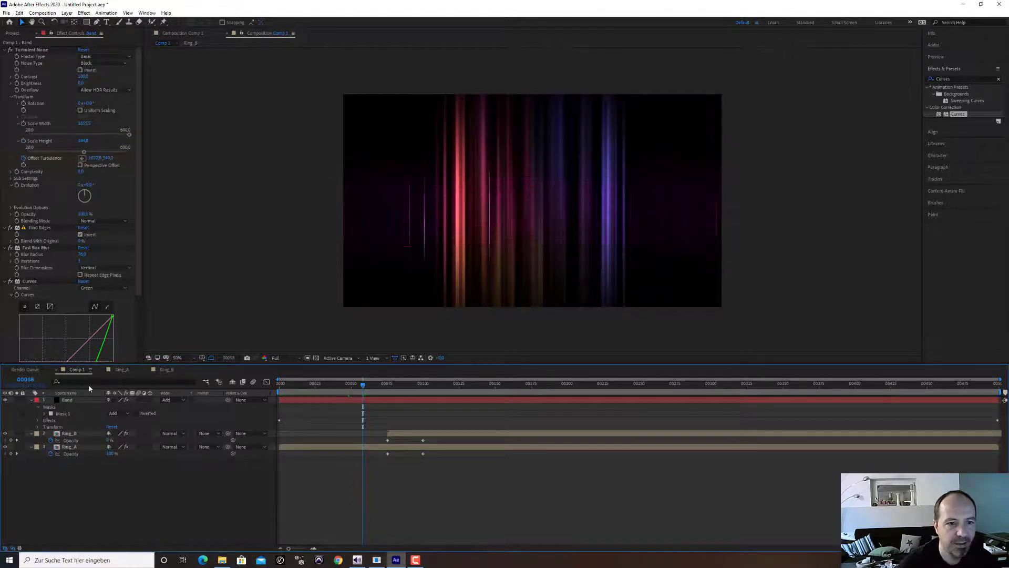
# - Duplicate the Band layer and solo the copy so only its noise lines display
pyautogui.click(75, 402)
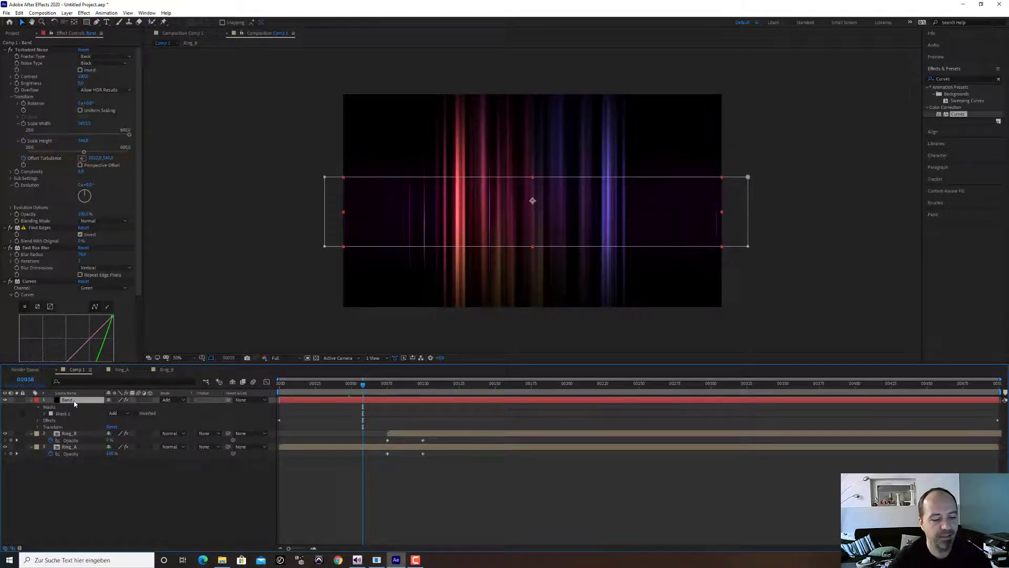
pyautogui.hotkey('ctrl', 'd')
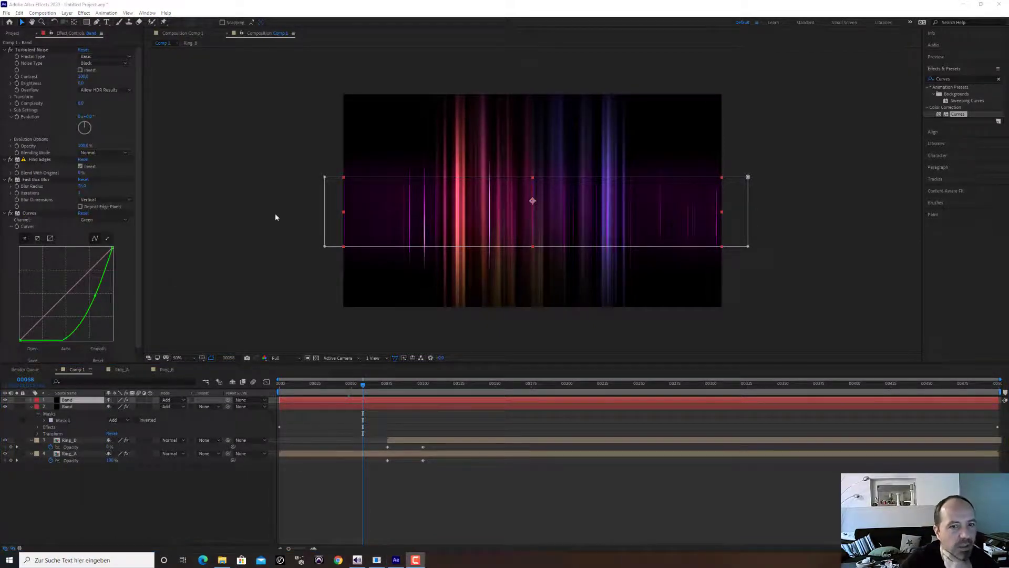
pyautogui.click(17, 403)
pyautogui.click(16, 400)
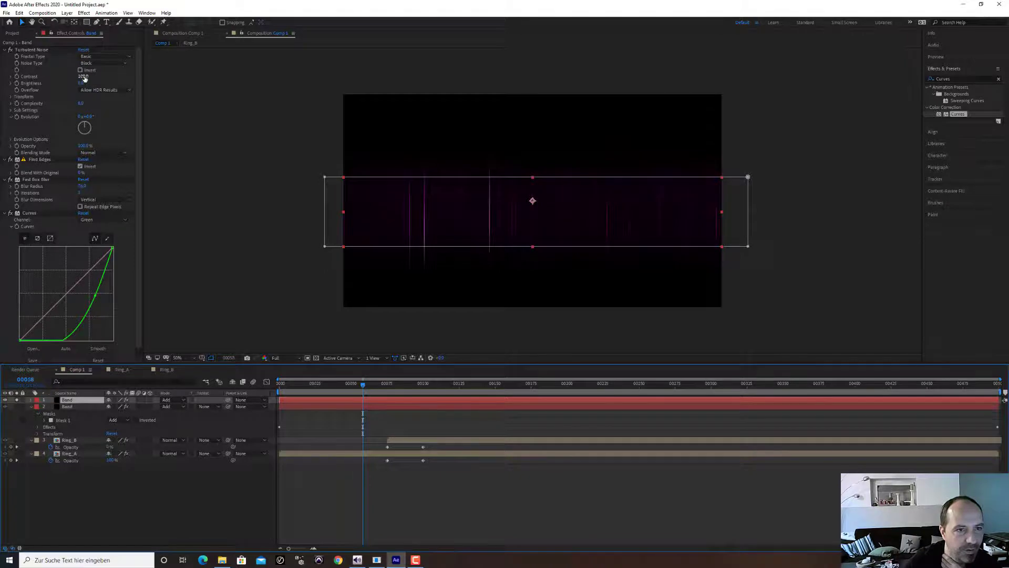
# - Raise the copy's Turbulent Noise Contrast and set its Fast Box Blur dimensions to Horizontal
pyautogui.moveTo(84, 78); pyautogui.dragTo(95, 78)
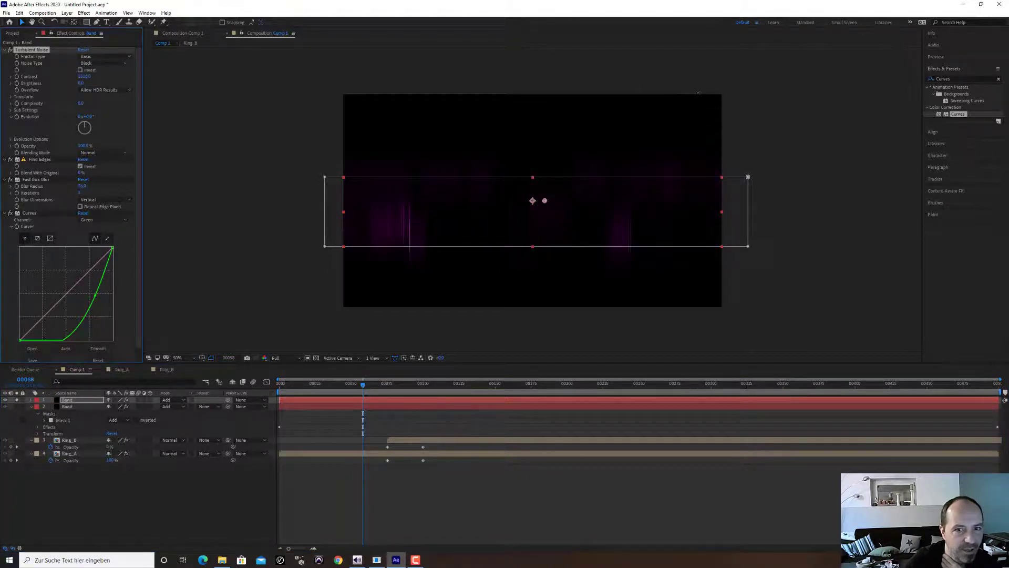
pyautogui.press('.')
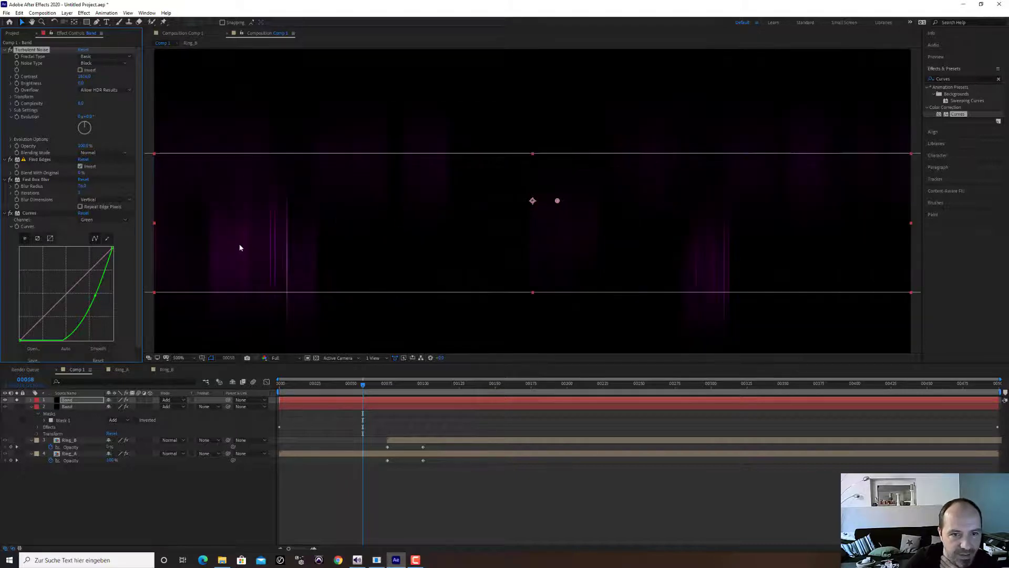
pyautogui.moveTo(366, 391); pyautogui.dragTo(414, 394)
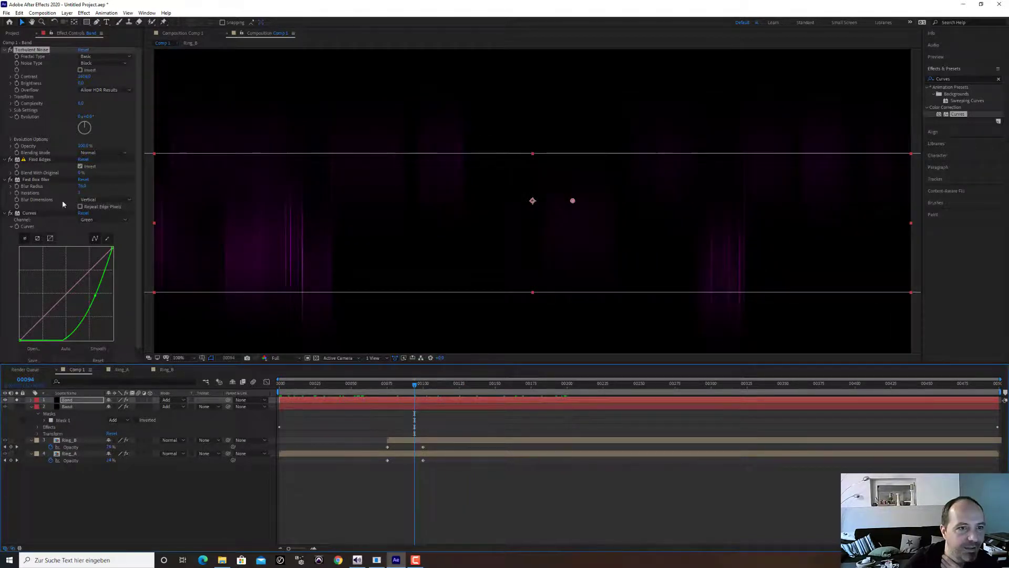
pyautogui.click(97, 202)
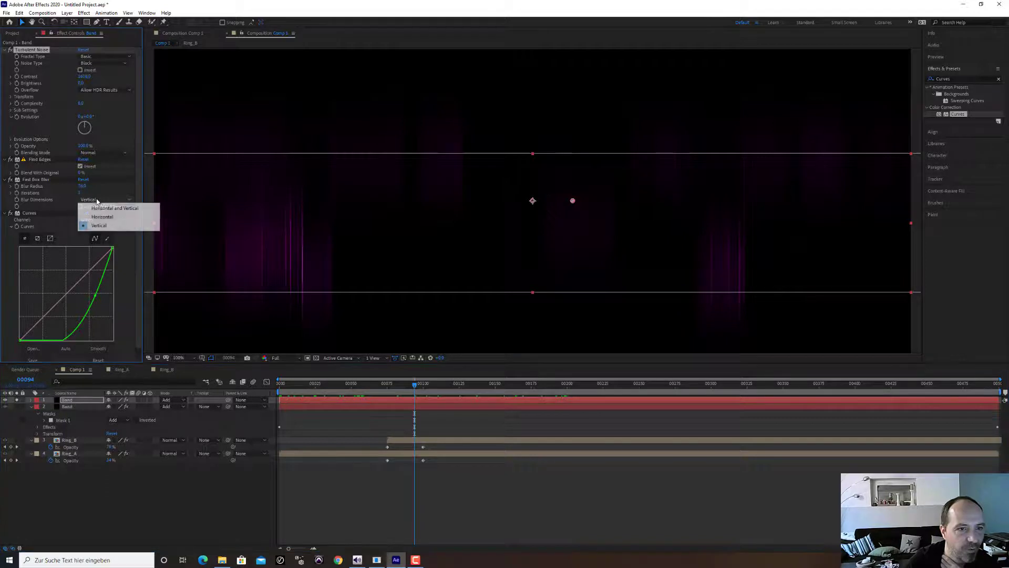
pyautogui.click(111, 215)
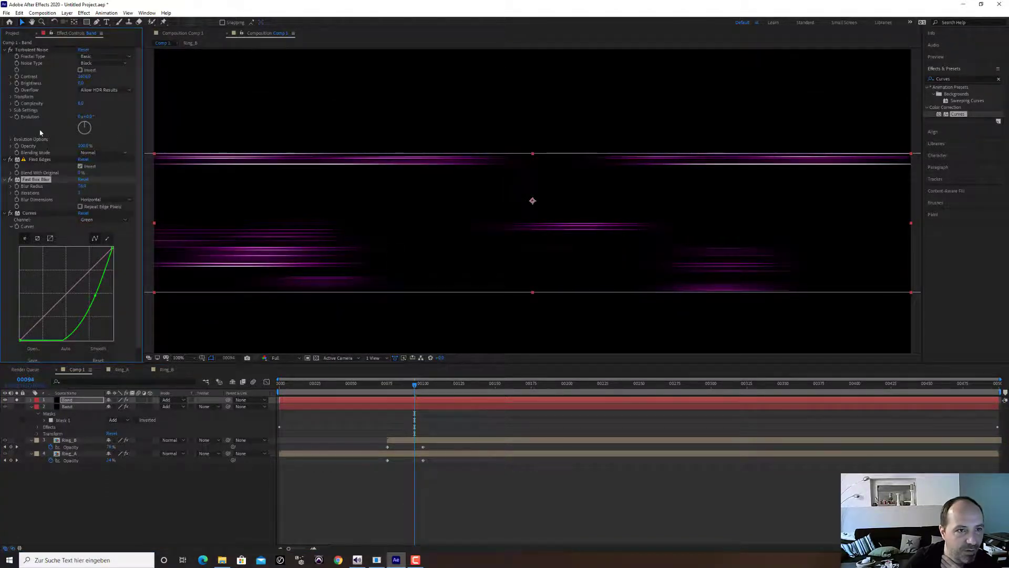
# - Reduce the copy's Turbulent Noise Scale Width to about 103 and raise Scale Height above 1500 for broad soft patches
pyautogui.click(11, 97)
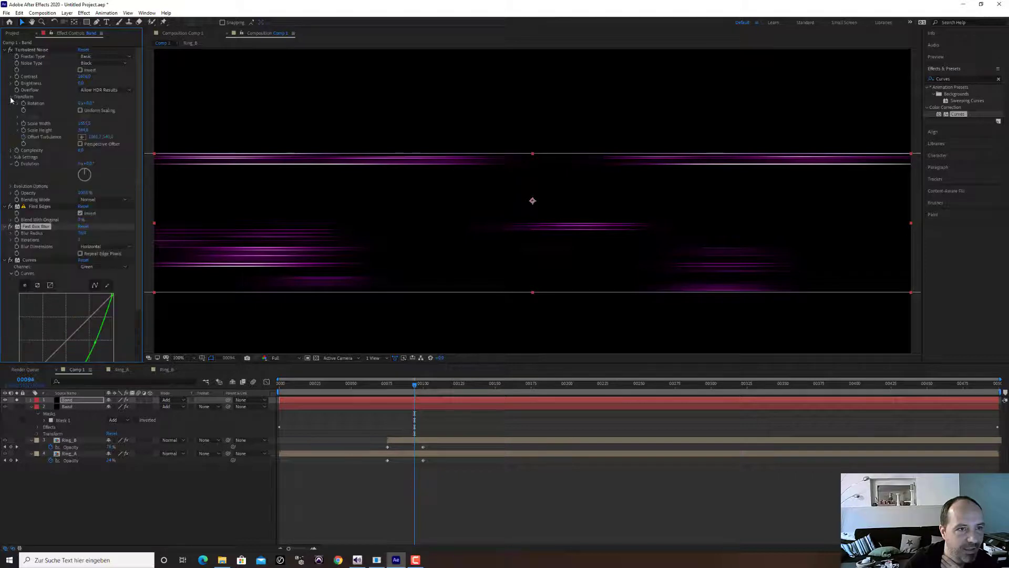
pyautogui.moveTo(84, 124); pyautogui.dragTo(16, 124)
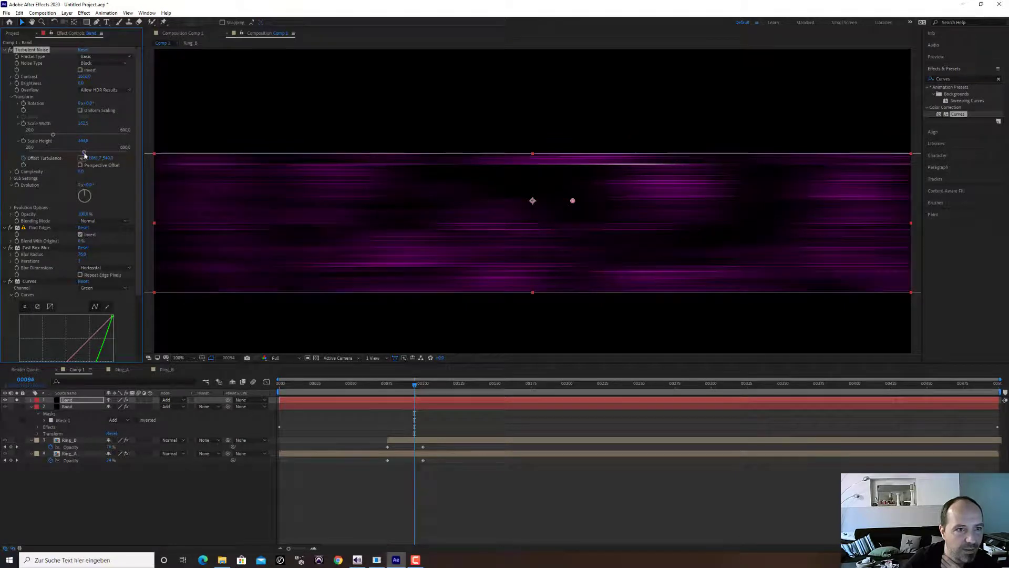
pyautogui.moveTo(83, 141); pyautogui.dragTo(476, 73)
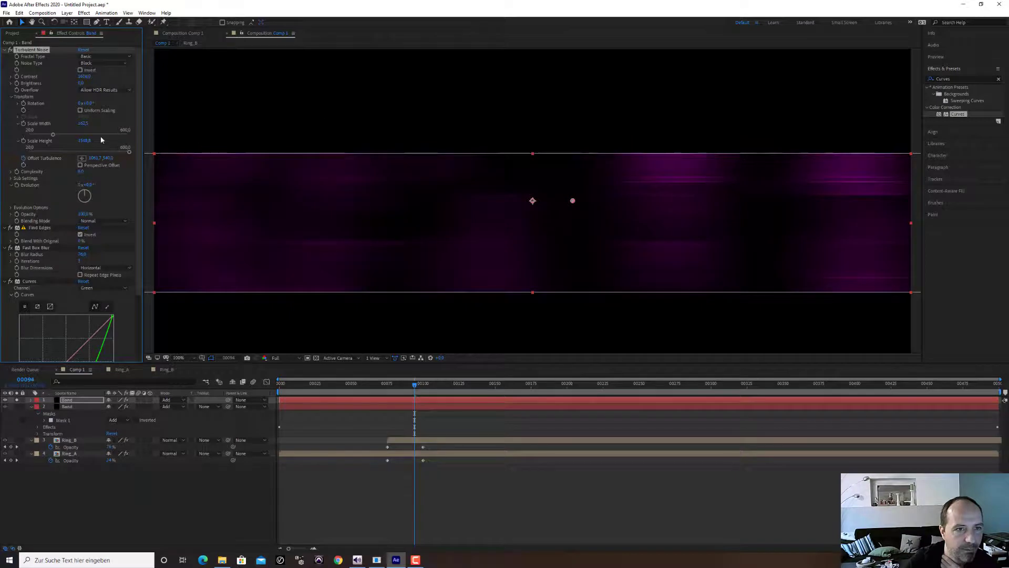
pyautogui.moveTo(85, 123); pyautogui.dragTo(45, 120)
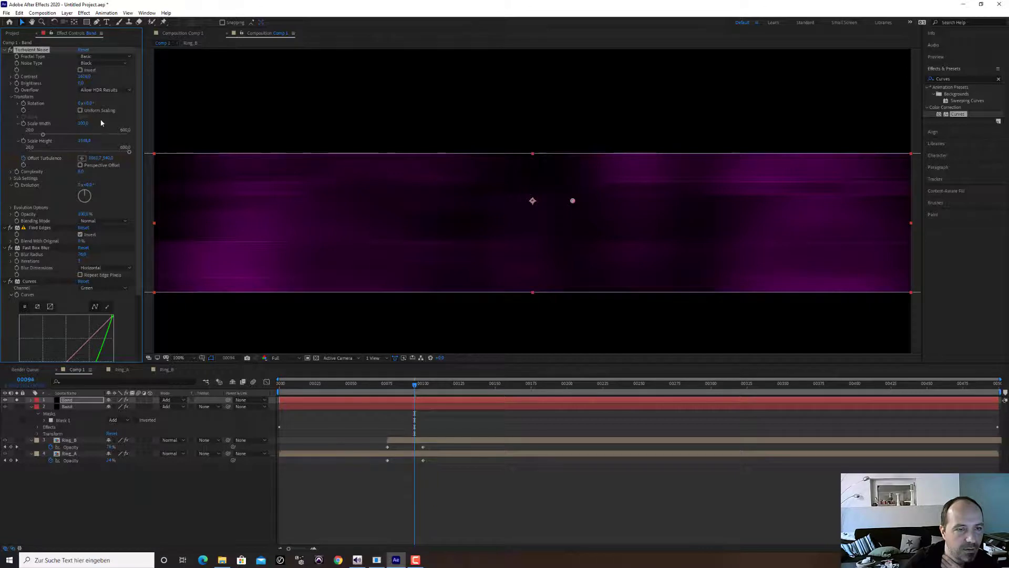
# - Change the copy's noise Fractal Type to Smeary, reduce Scale Width to about 64 and fine-tune Scale Height
pyautogui.click(102, 57)
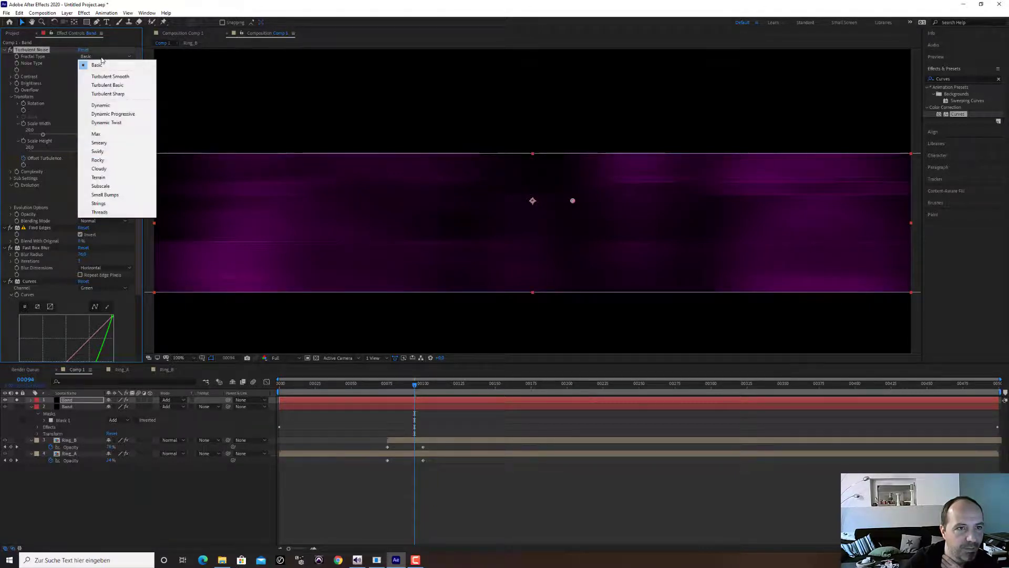
pyautogui.click(99, 143)
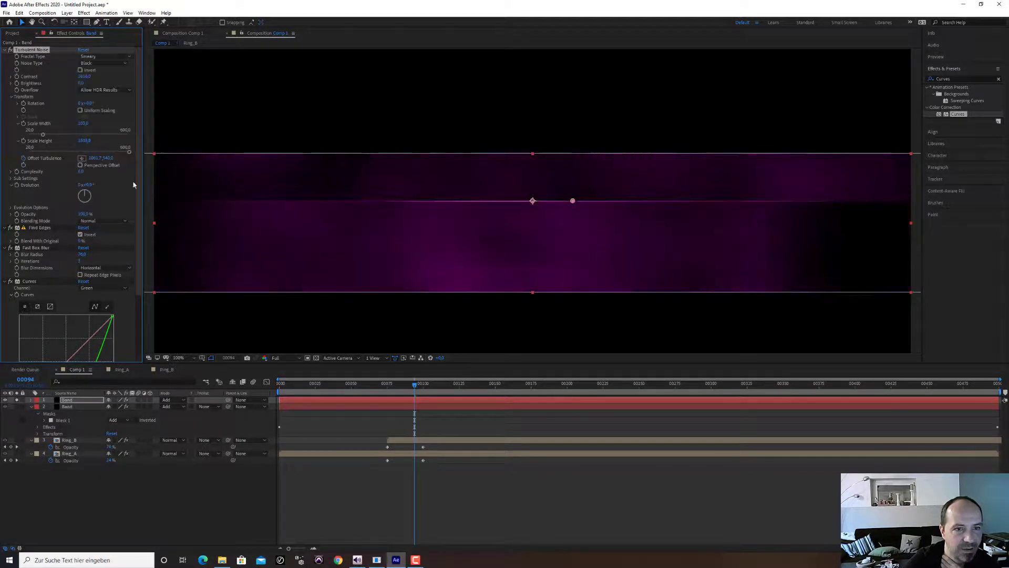
pyautogui.moveTo(45, 137); pyautogui.dragTo(37, 138)
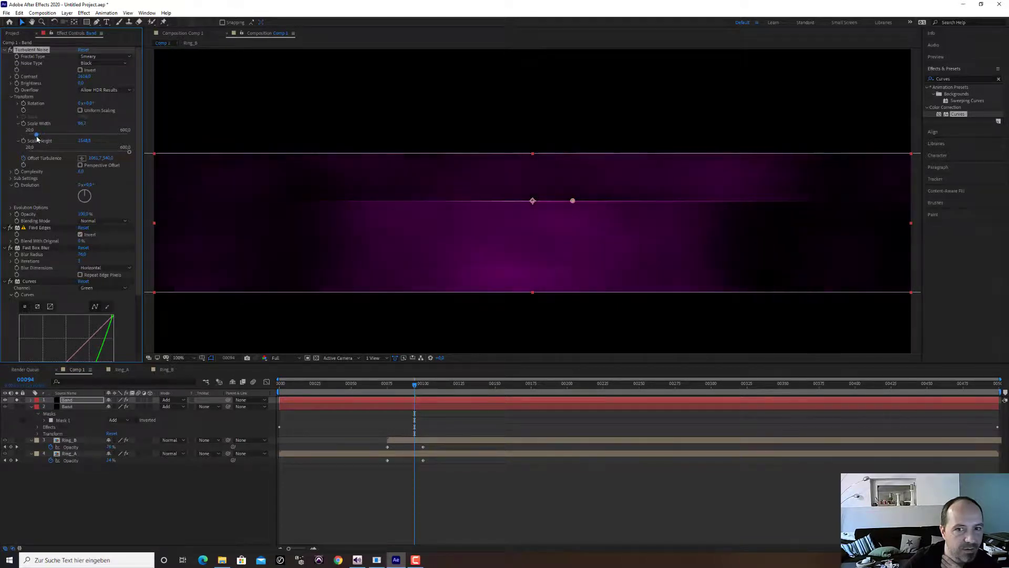
pyautogui.press(',')
pyautogui.press(',')
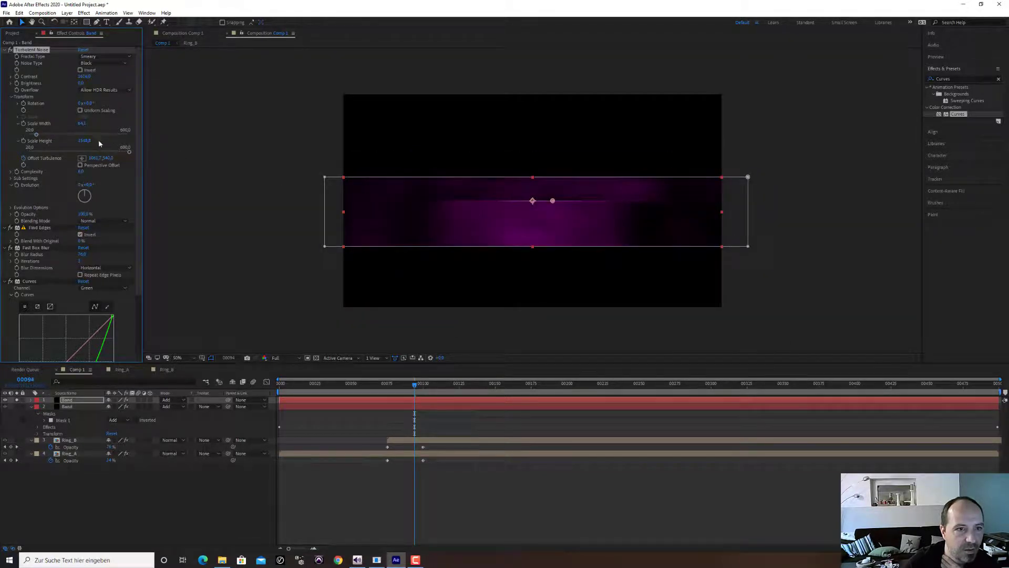
pyautogui.moveTo(84, 140); pyautogui.dragTo(111, 141)
pyautogui.moveTo(84, 140); pyautogui.dragTo(94, 140)
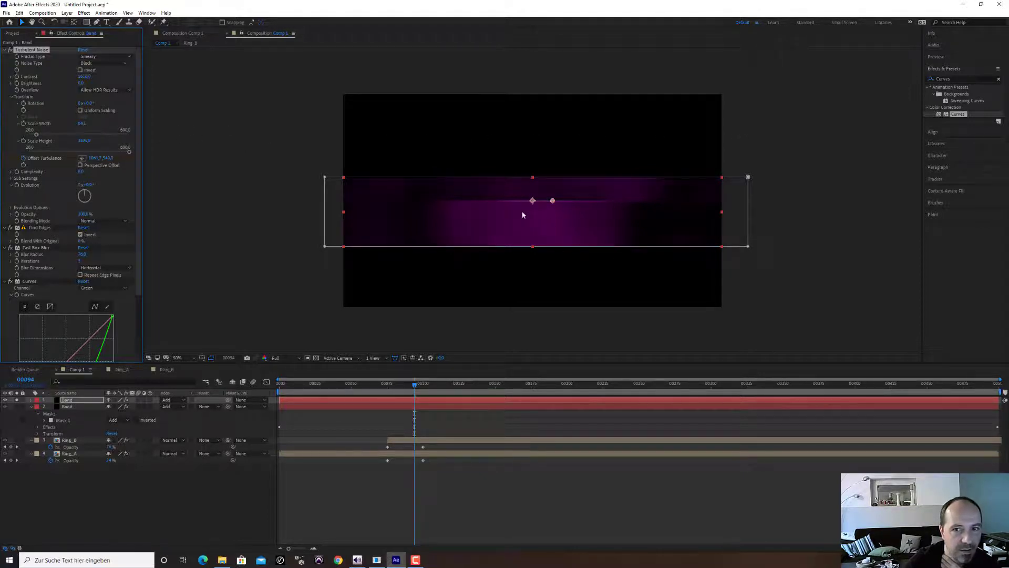
# - Remove the copy's Offset Turbulence keyframes and move the offset point well above the band to hide the horizontal seam
pyautogui.moveTo(553, 201); pyautogui.dragTo(554, 165)
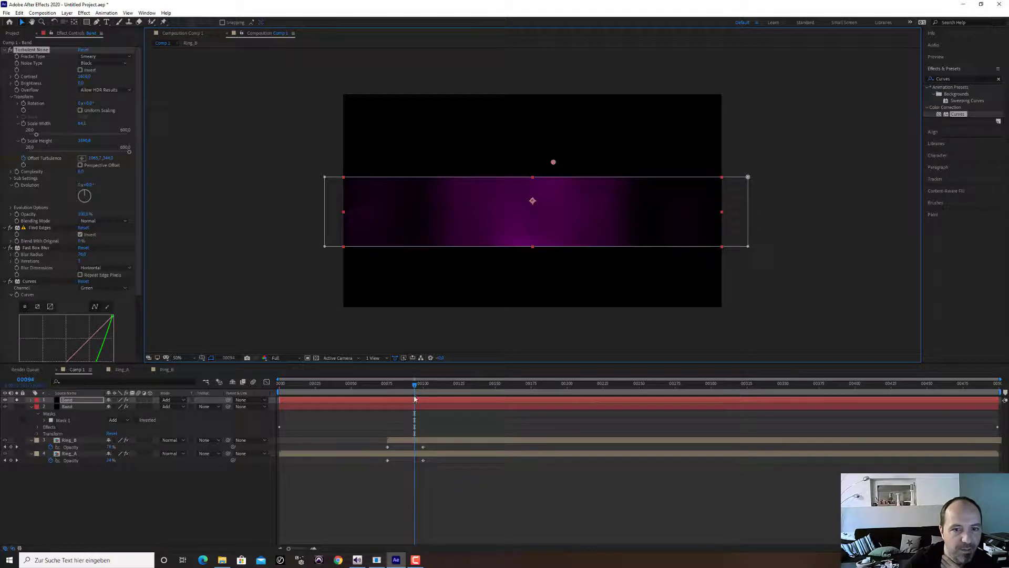
pyautogui.moveTo(415, 383); pyautogui.dragTo(382, 368)
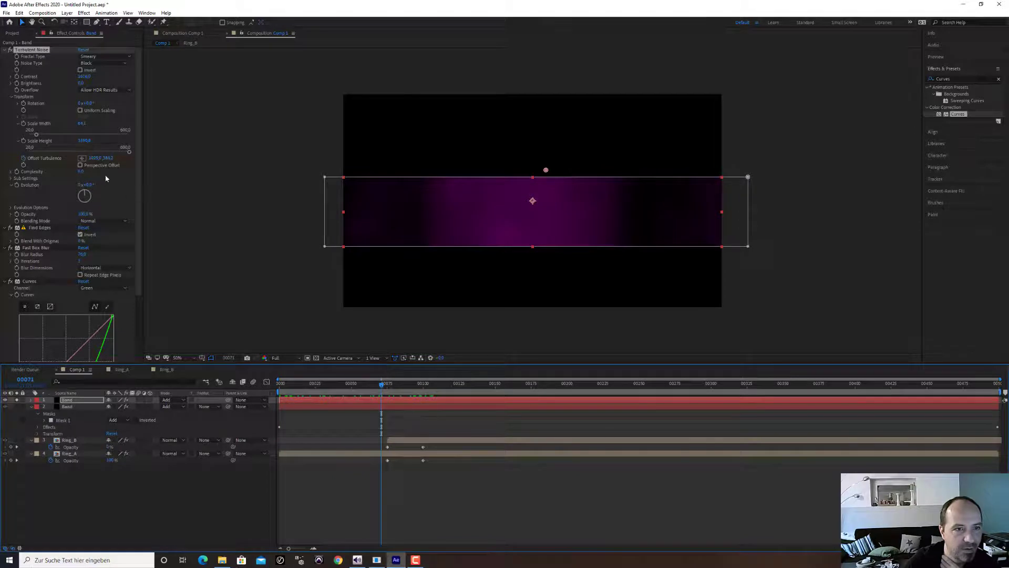
pyautogui.click(28, 158)
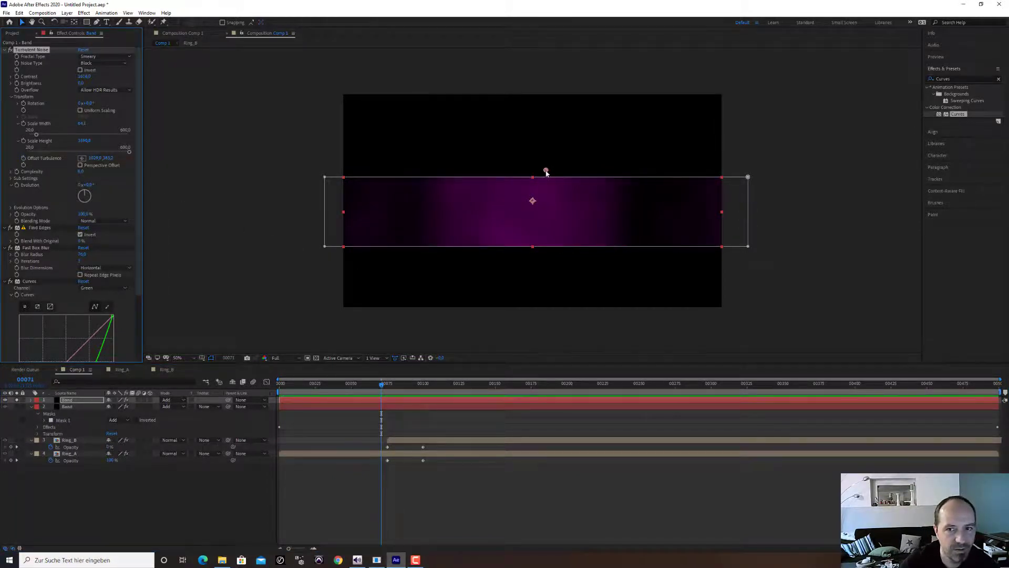
pyautogui.moveTo(546, 172); pyautogui.dragTo(543, 140)
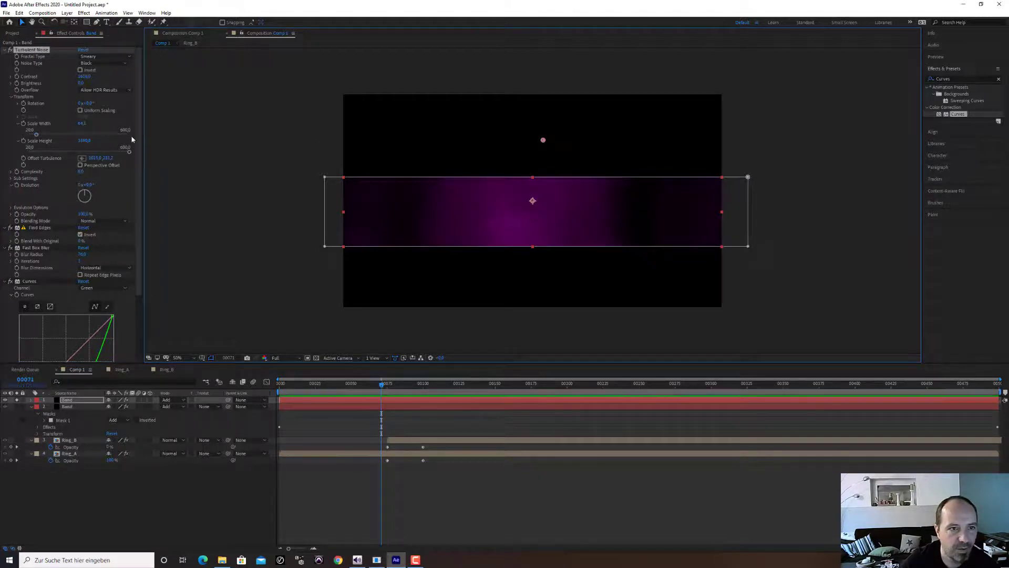
# - Narrow the copy's noise patches with Scale Width about 20, adjust Scale Height and lower the Brightness
pyautogui.moveTo(84, 141); pyautogui.dragTo(63, 123)
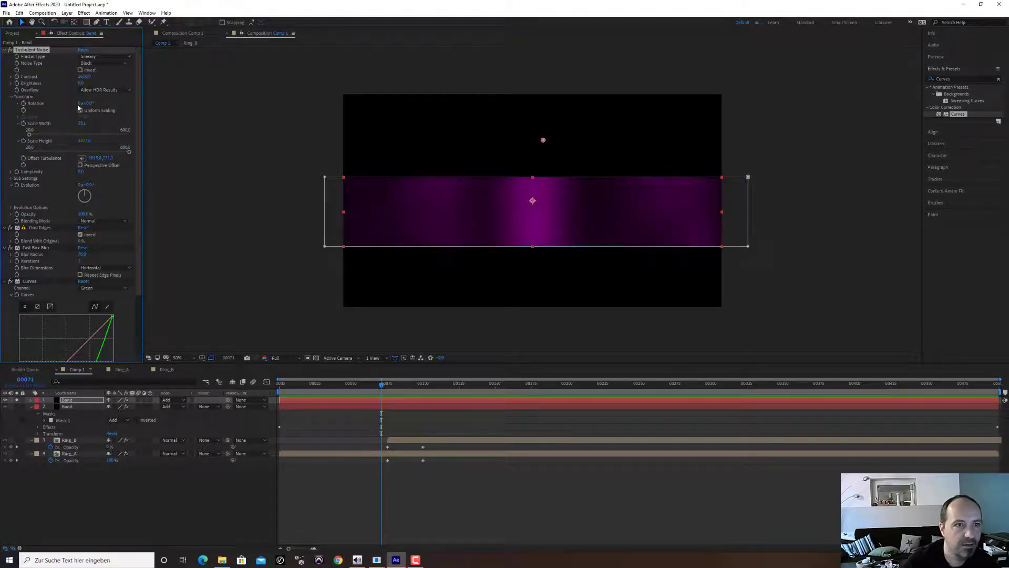
pyautogui.moveTo(81, 83); pyautogui.dragTo(61, 83)
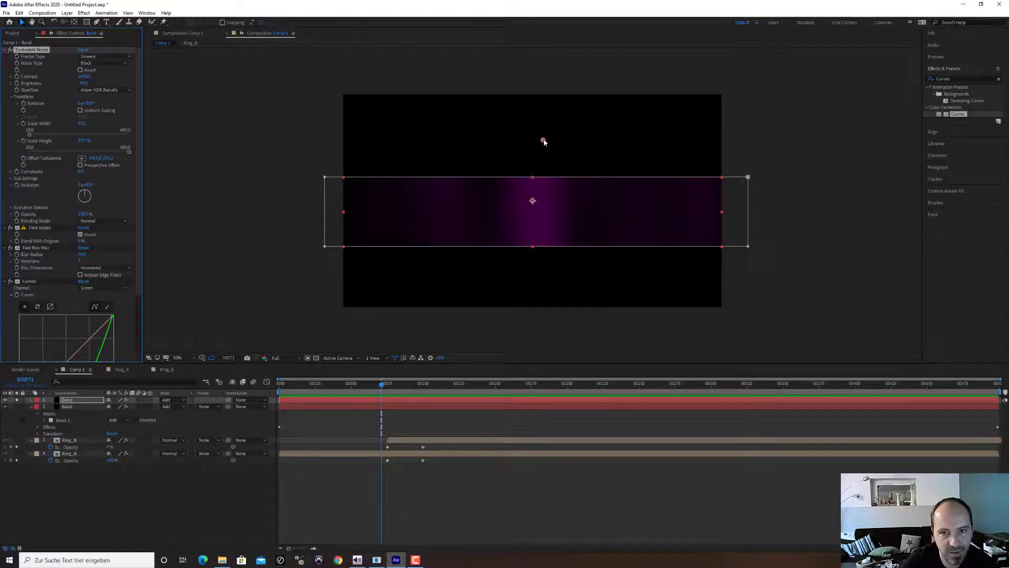
# - Keyframe the copy's Offset Turbulence from near the frame's left edge at frame 0 to X 1000 at frame 499
pyautogui.moveTo(542, 139); pyautogui.dragTo(397, 139)
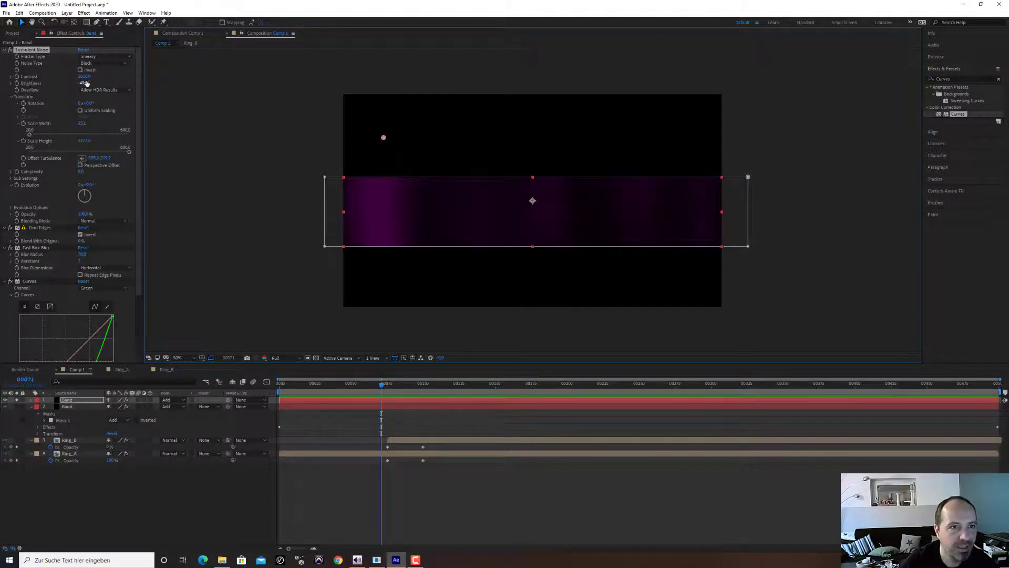
pyautogui.moveTo(383, 139)
pyautogui.mouseDown()
pyautogui.moveTo(335, 135)
pyautogui.moveTo(626, 141)
pyautogui.moveTo(368, 137)
pyautogui.mouseUp()
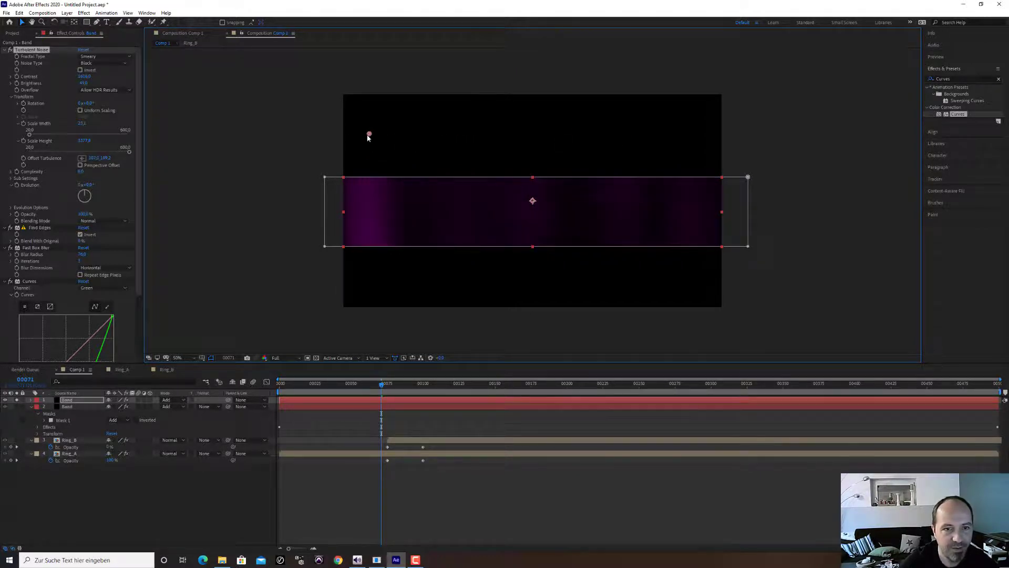
pyautogui.moveTo(382, 387); pyautogui.dragTo(248, 390)
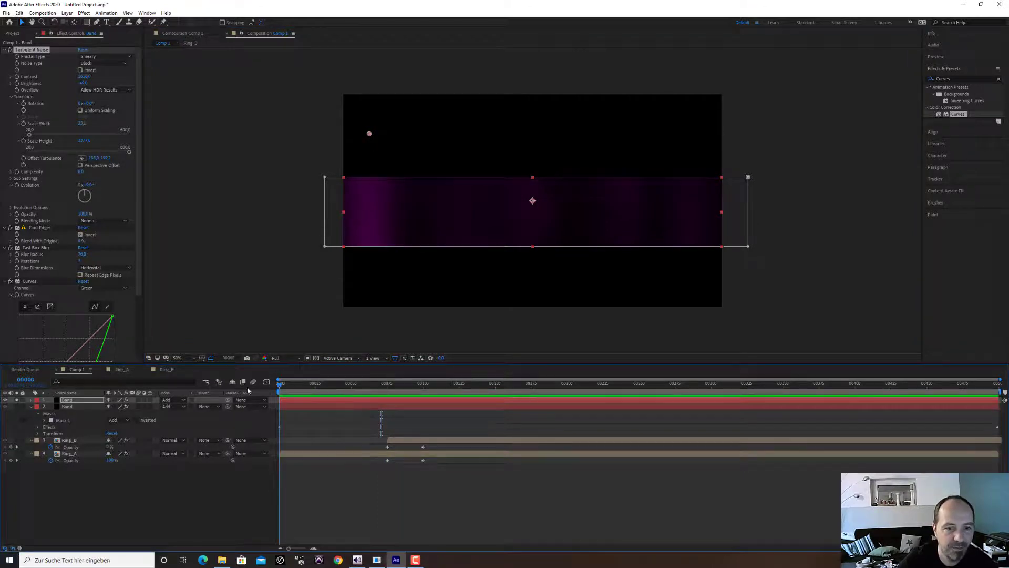
pyautogui.click(356, 139)
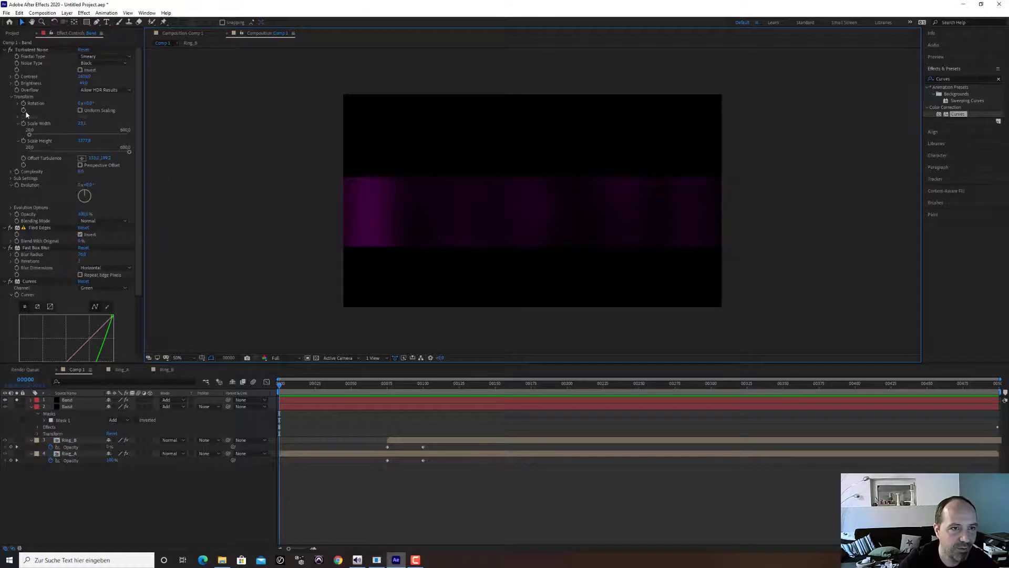
pyautogui.click(29, 159)
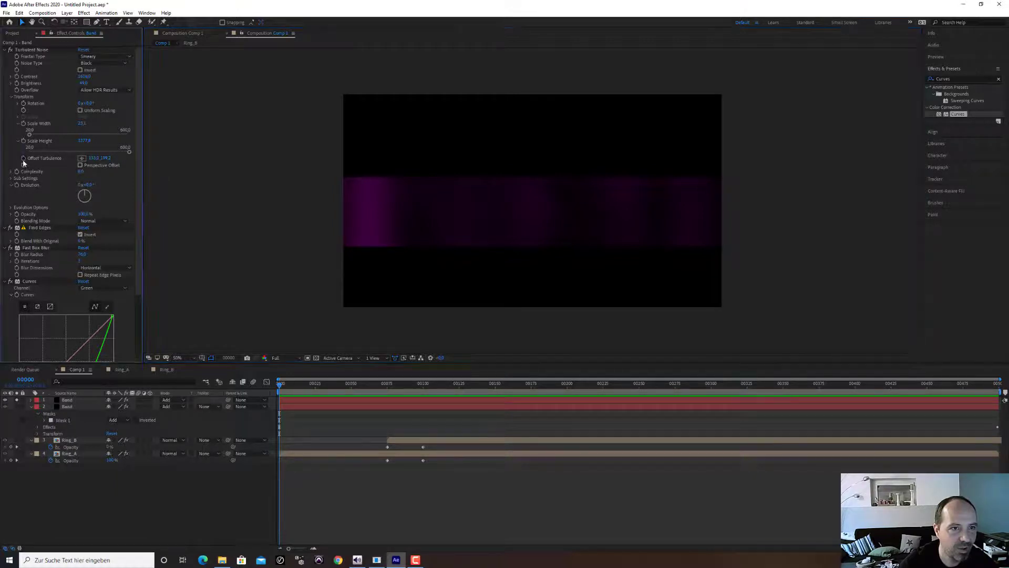
pyautogui.moveTo(282, 385); pyautogui.dragTo(1002, 386)
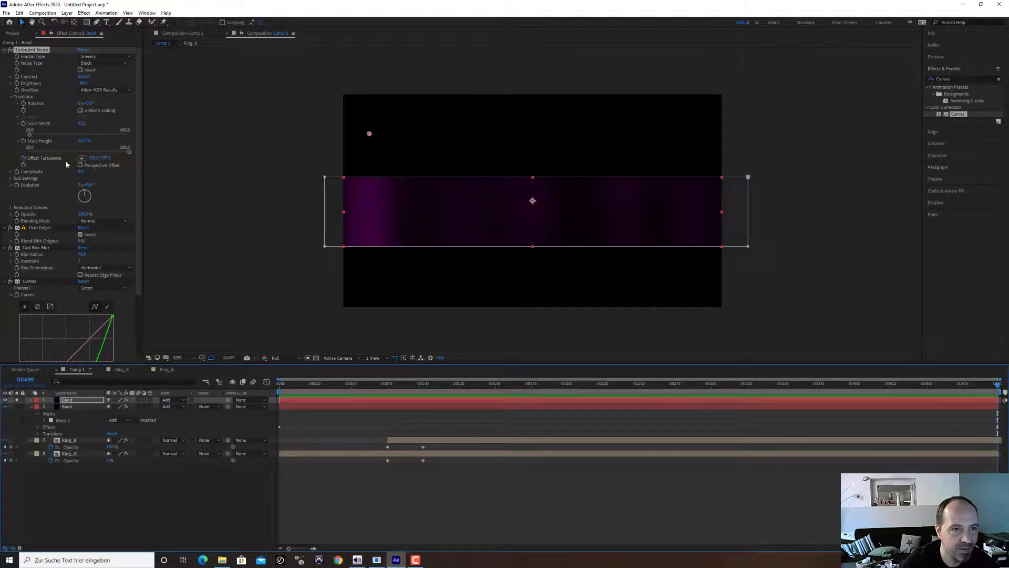
pyautogui.click(94, 159)
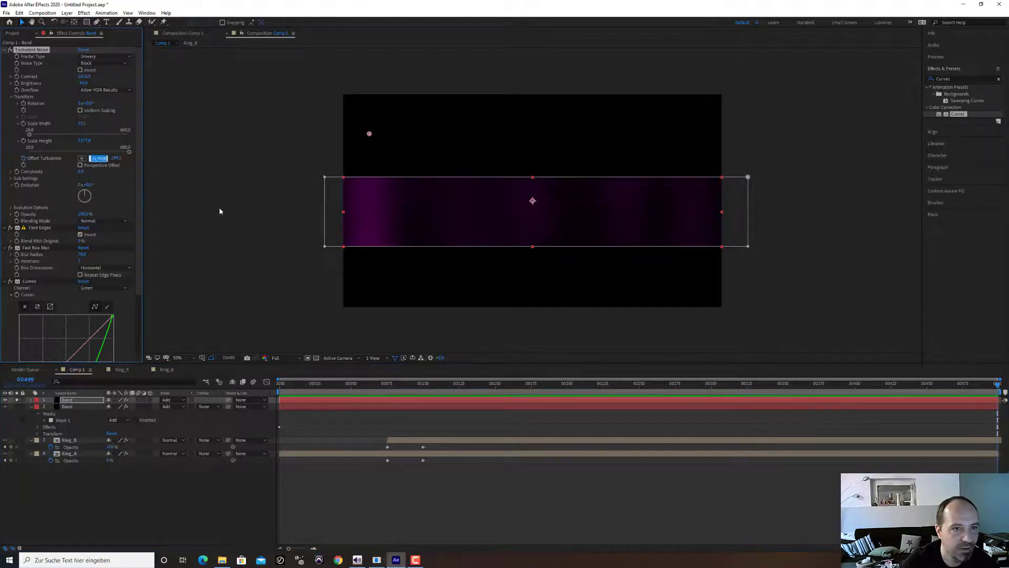
pyautogui.write('1000')
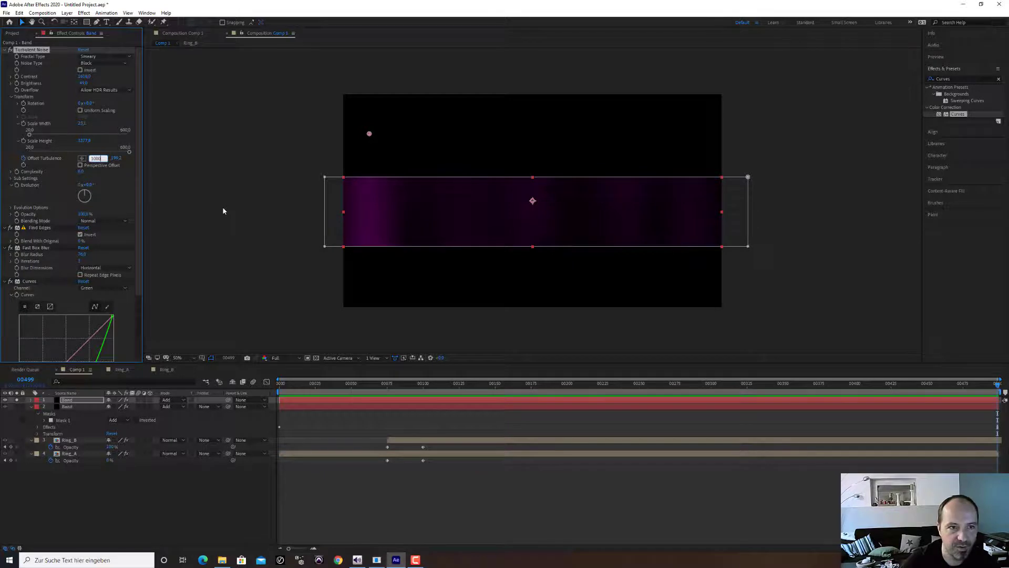
pyautogui.press('Return')
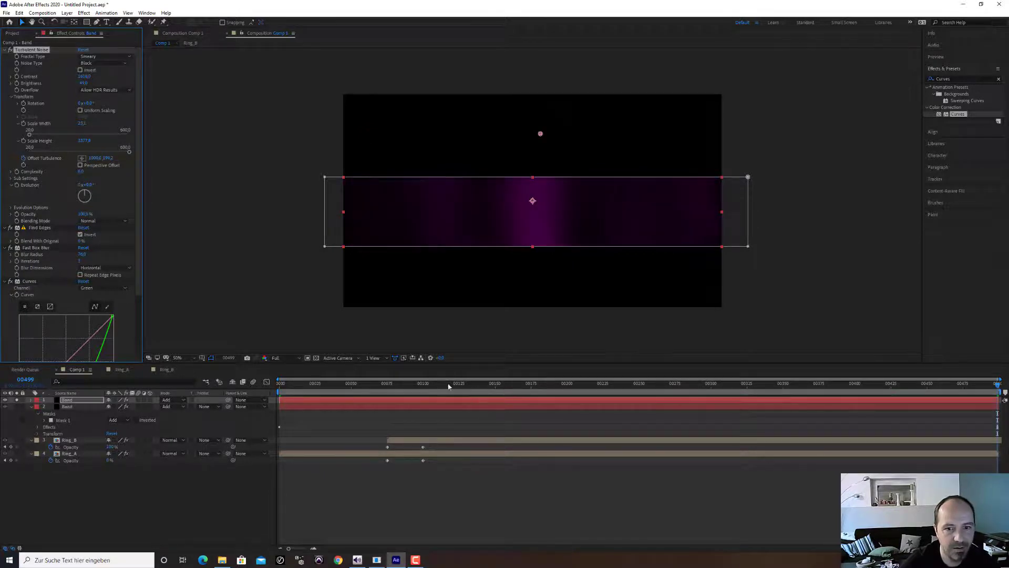
# - Preview the moving glow from frame 0, return to the start and turn off the copy's solo
pyautogui.moveTo(448, 386); pyautogui.dragTo(220, 387)
pyautogui.press('space')
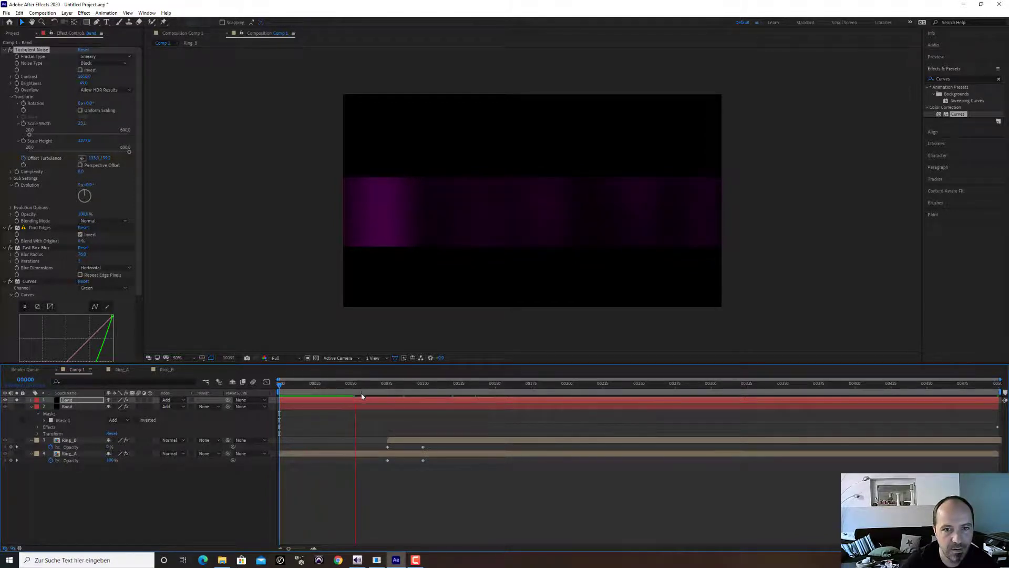
pyautogui.moveTo(360, 388); pyautogui.dragTo(153, 413)
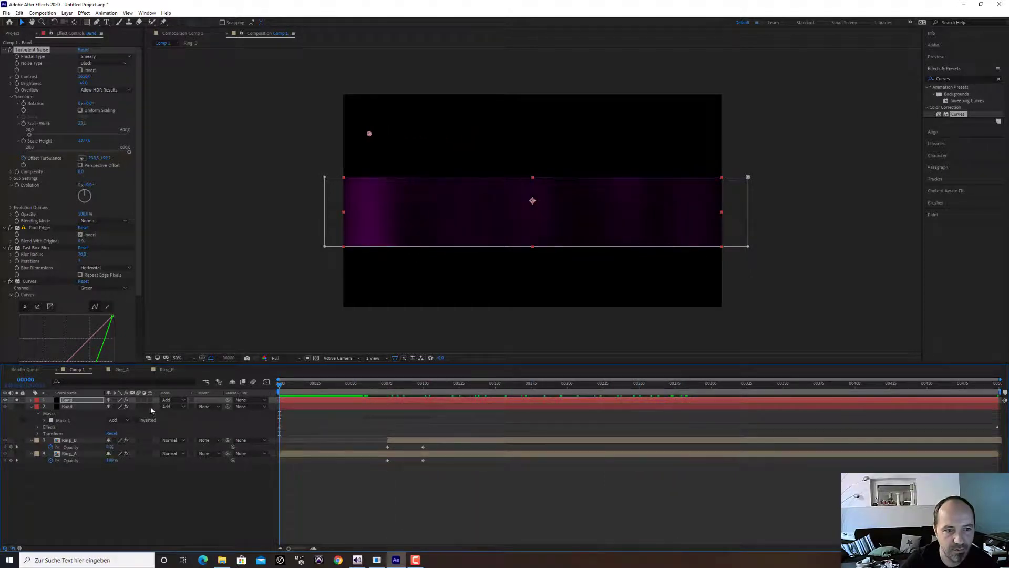
pyautogui.click(17, 401)
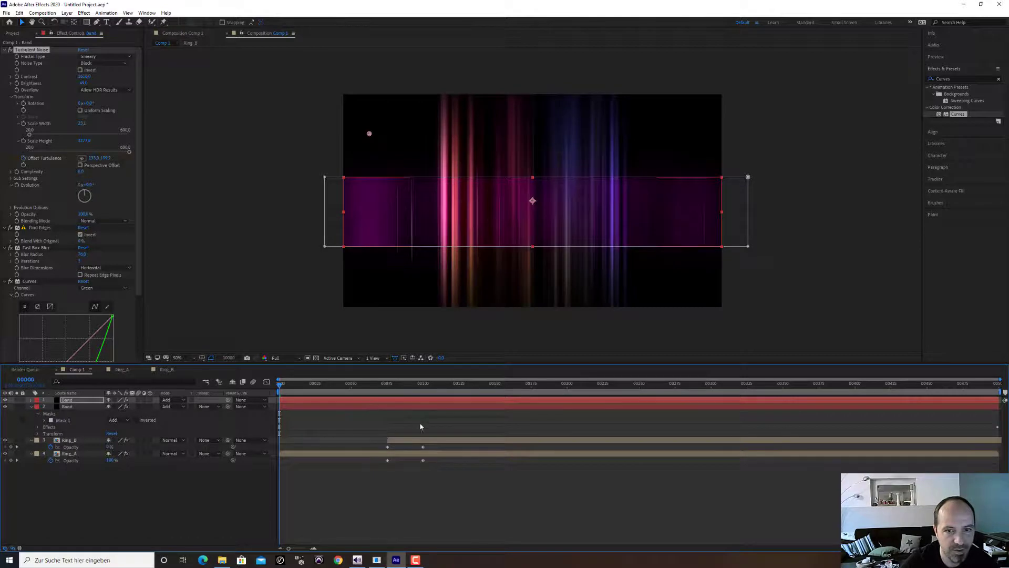
# - Preview the full composition from frame 0 to check the band against the ring layers
pyautogui.click(408, 333)
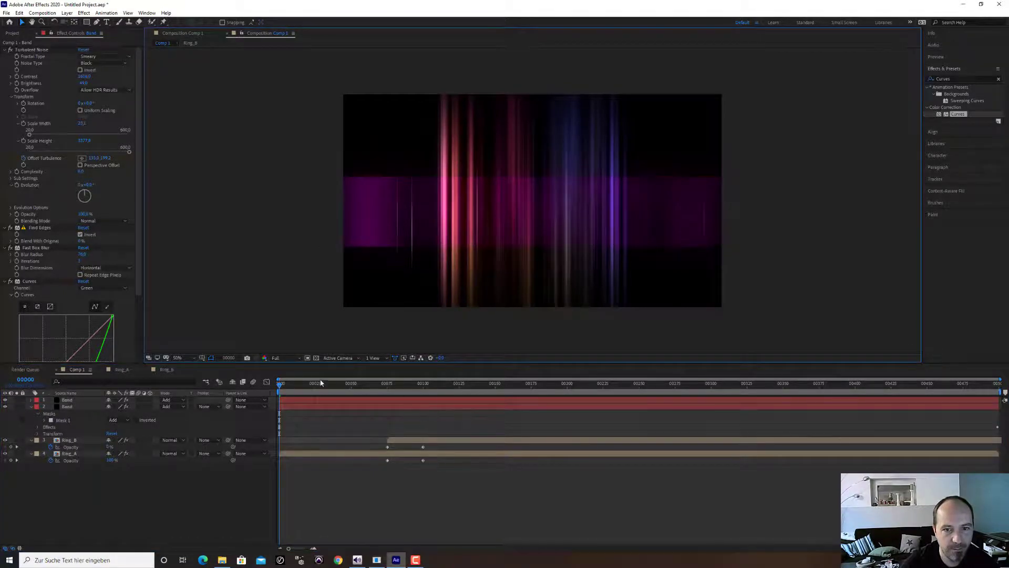
pyautogui.moveTo(280, 387); pyautogui.dragTo(185, 393)
pyautogui.press('space')
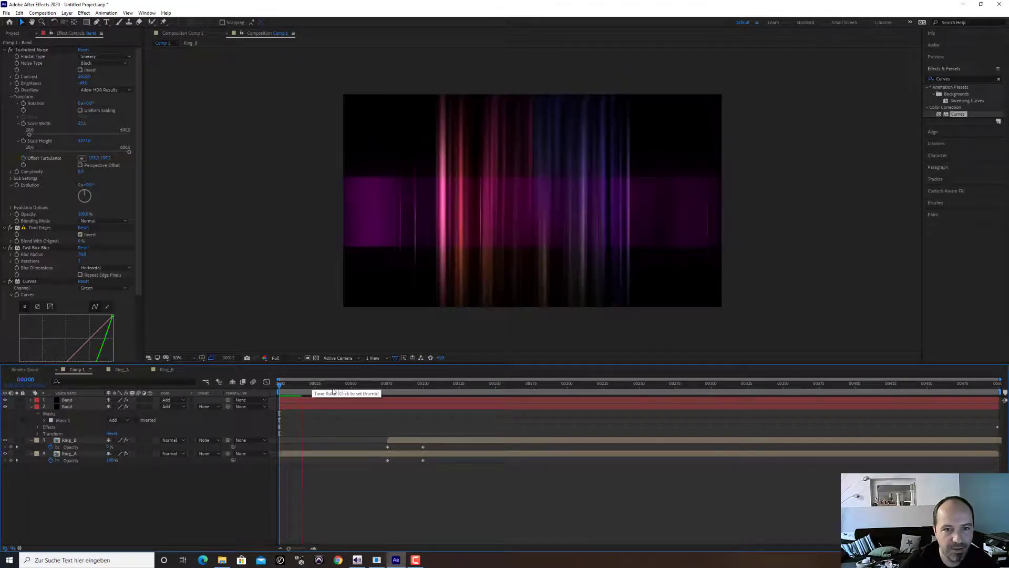
pyautogui.press('space')
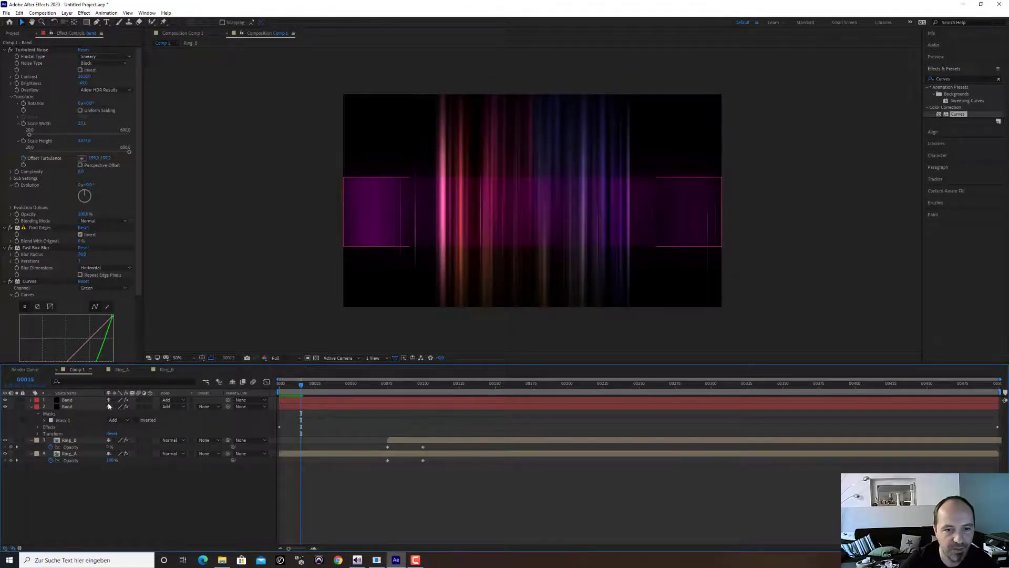
# - Increase the Mask Feather on the upper Band layer until its hard rectangular edges dissolve into a soft glow
pyautogui.click(77, 401)
pyautogui.press('m')
pyautogui.press('m')
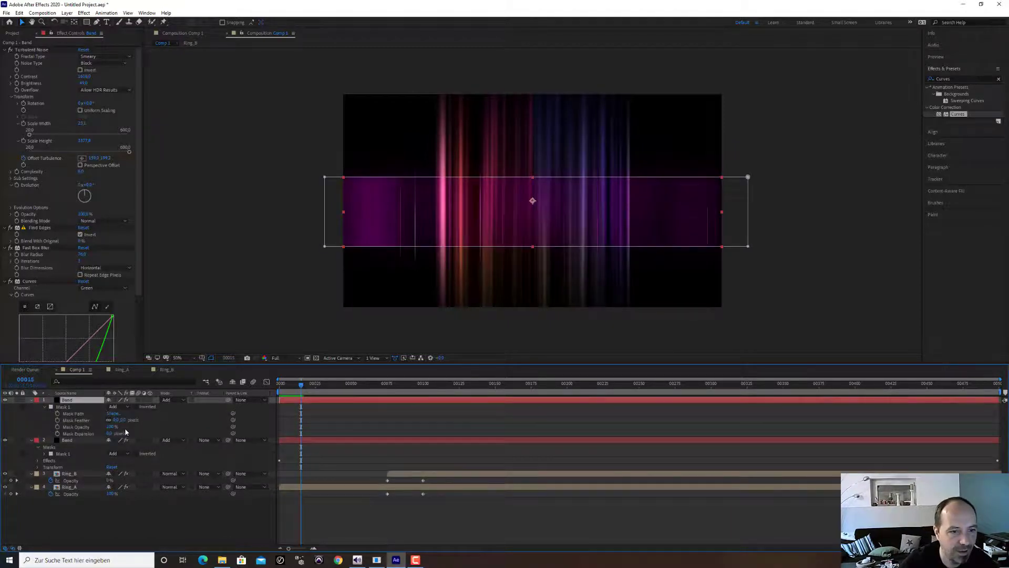
pyautogui.moveTo(120, 420); pyautogui.dragTo(221, 417)
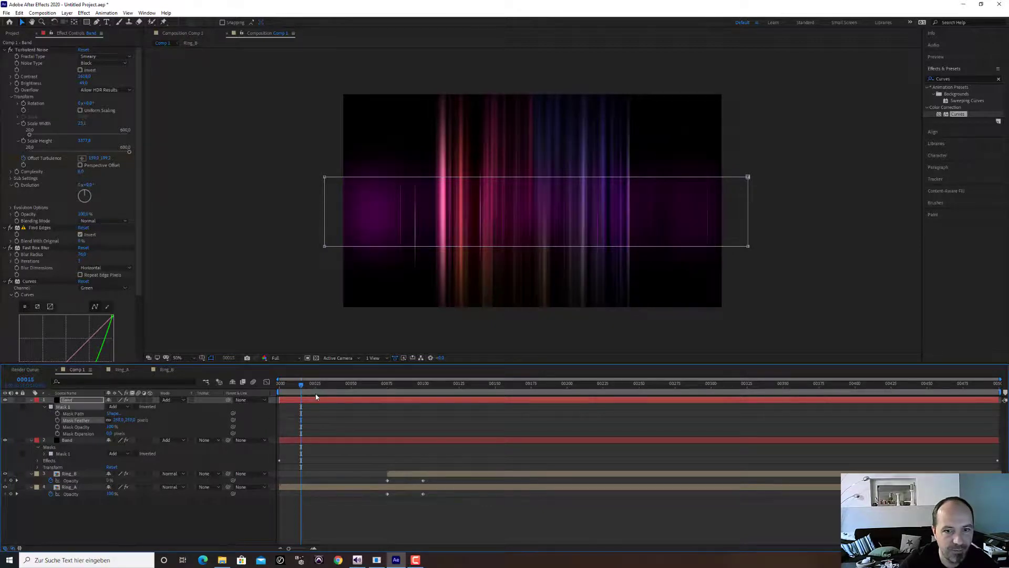
# - Shift the upper Band layer to start at frame 50 and fade its Opacity from 0% there to 100% at about frame 75
pyautogui.moveTo(310, 398); pyautogui.dragTo(388, 406)
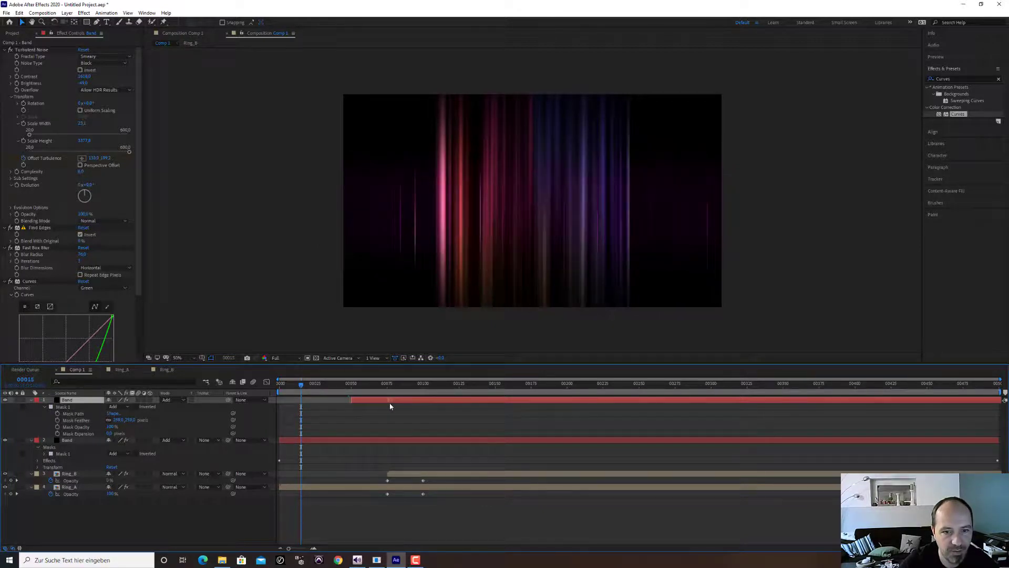
pyautogui.click(351, 389)
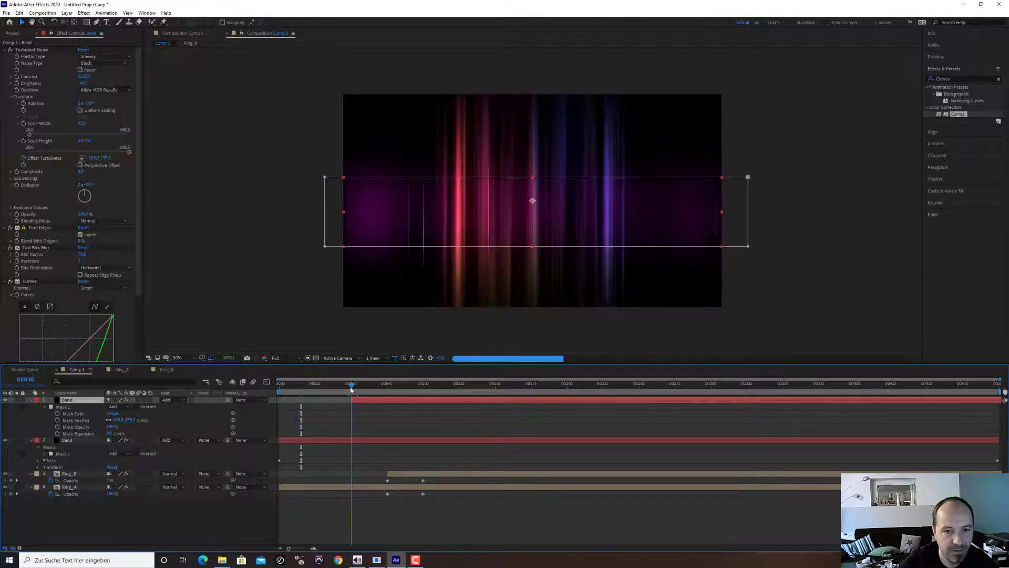
pyautogui.press('t')
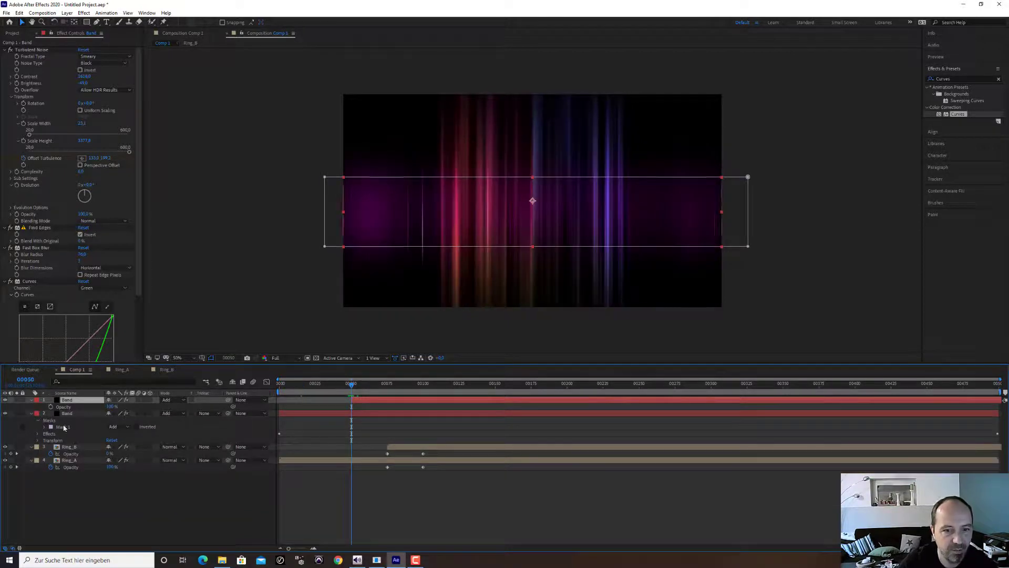
pyautogui.click(51, 406)
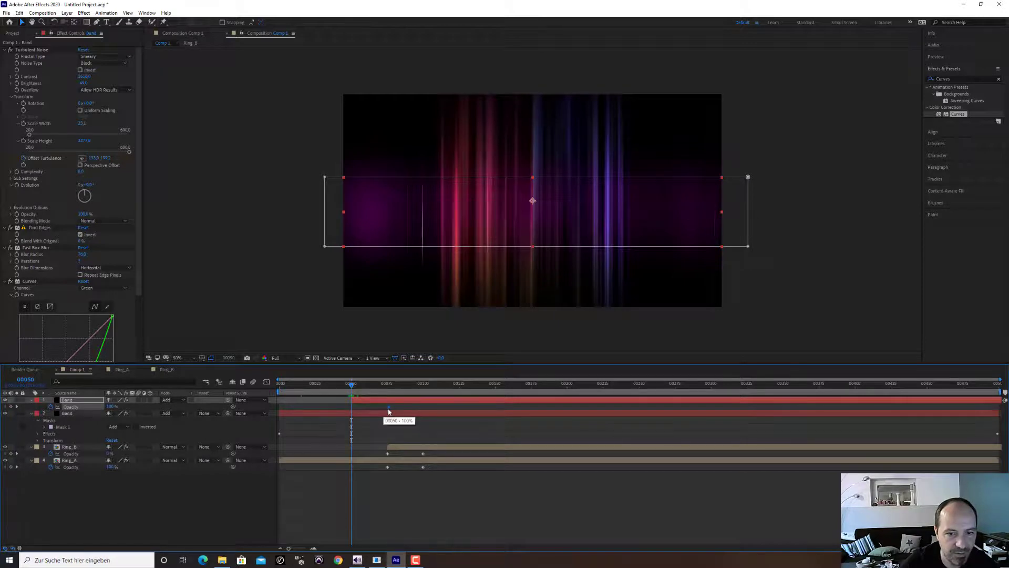
pyautogui.click(110, 406)
pyautogui.write('0')
pyautogui.press('Return')
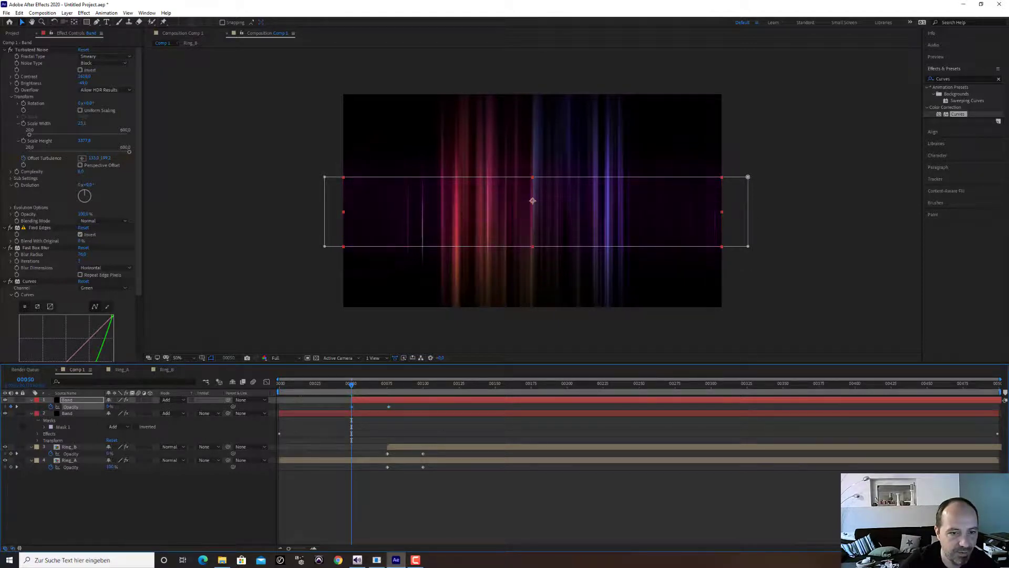
pyautogui.press('space')
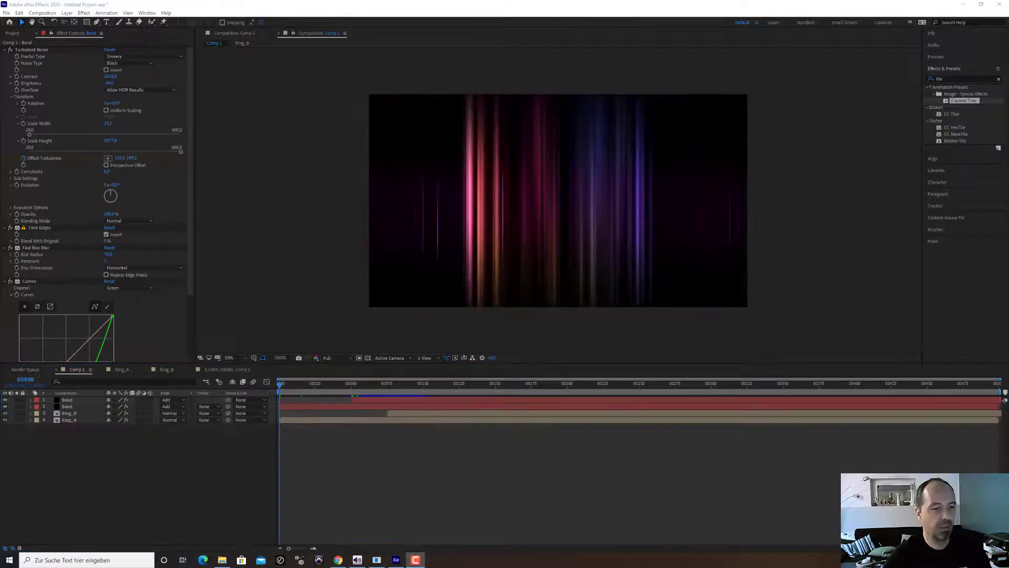
# - Add a white text layer reading ILUMYCHANEL over the light streaks
pyautogui.click(106, 21)
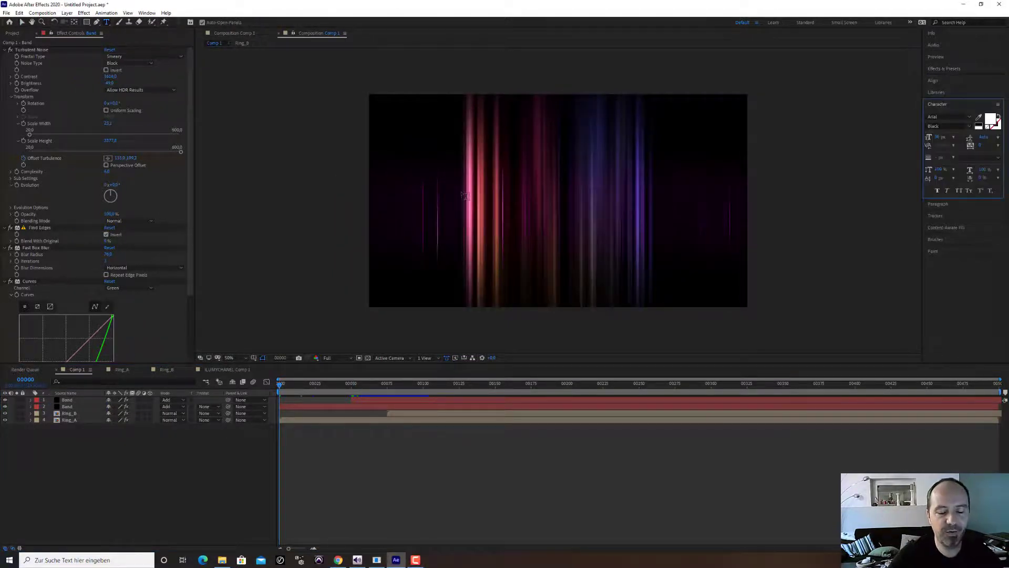
pyautogui.click(464, 198)
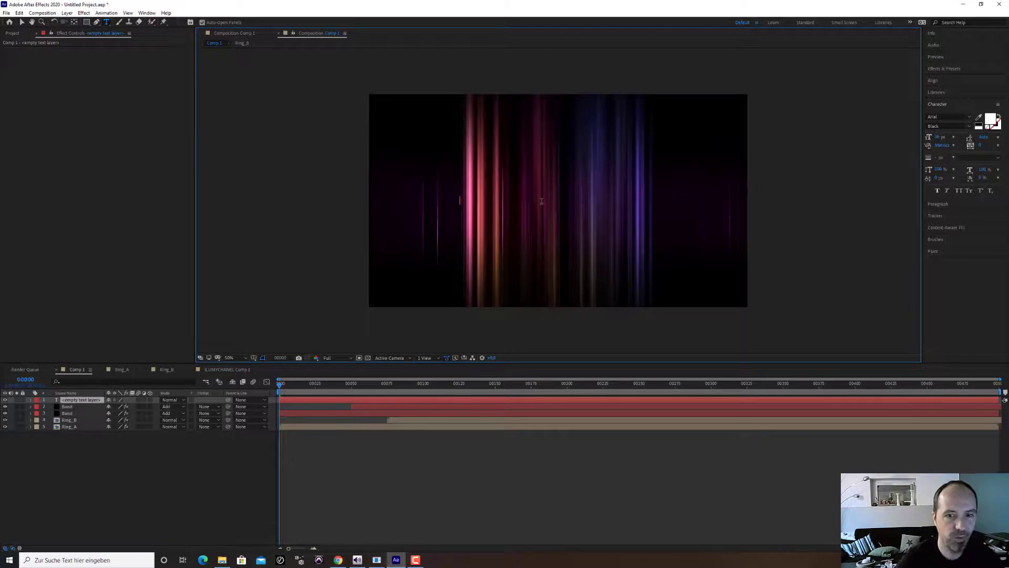
pyautogui.write('ILUM')
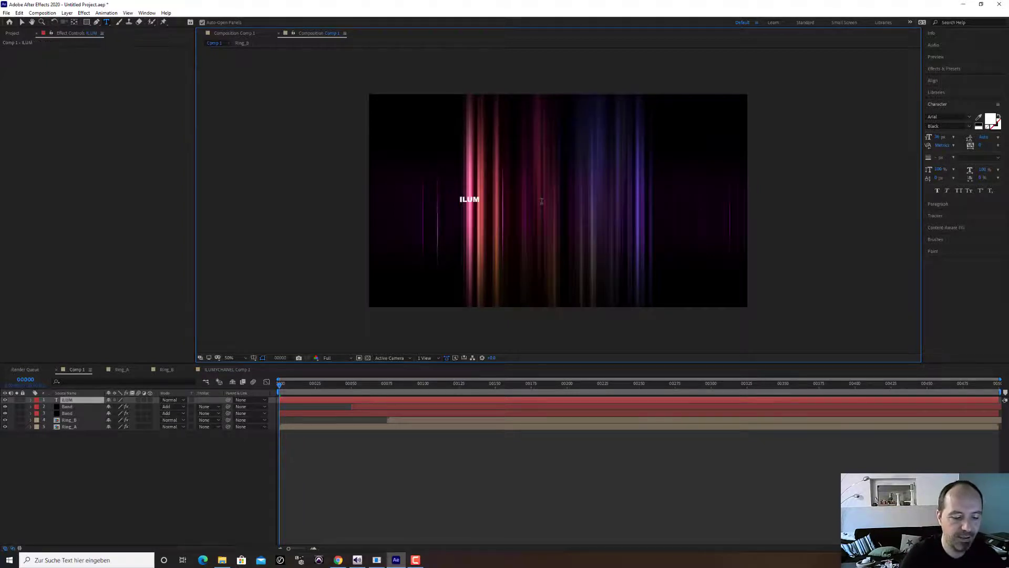
pyautogui.write('YCHAN')
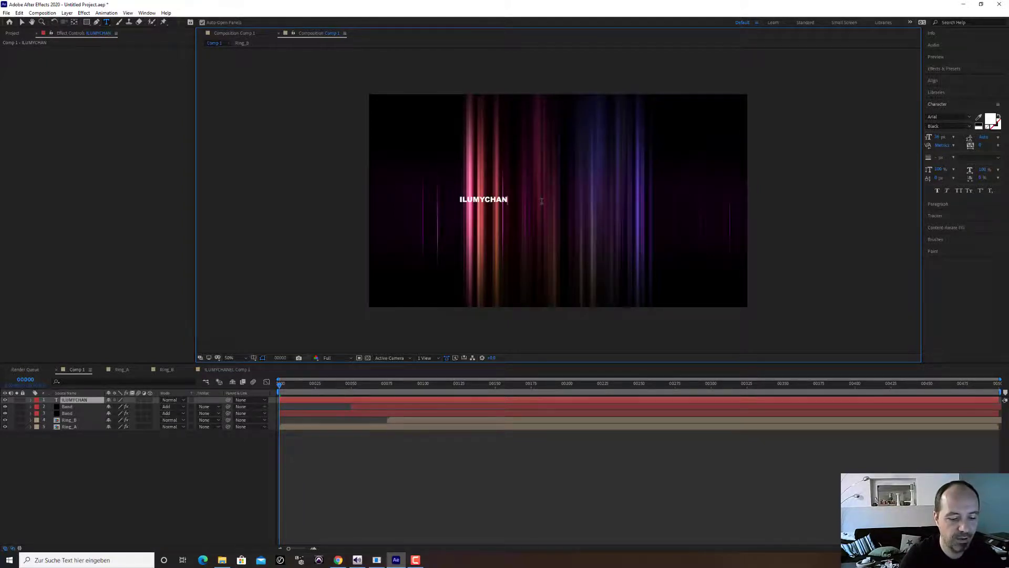
pyautogui.write('EL')
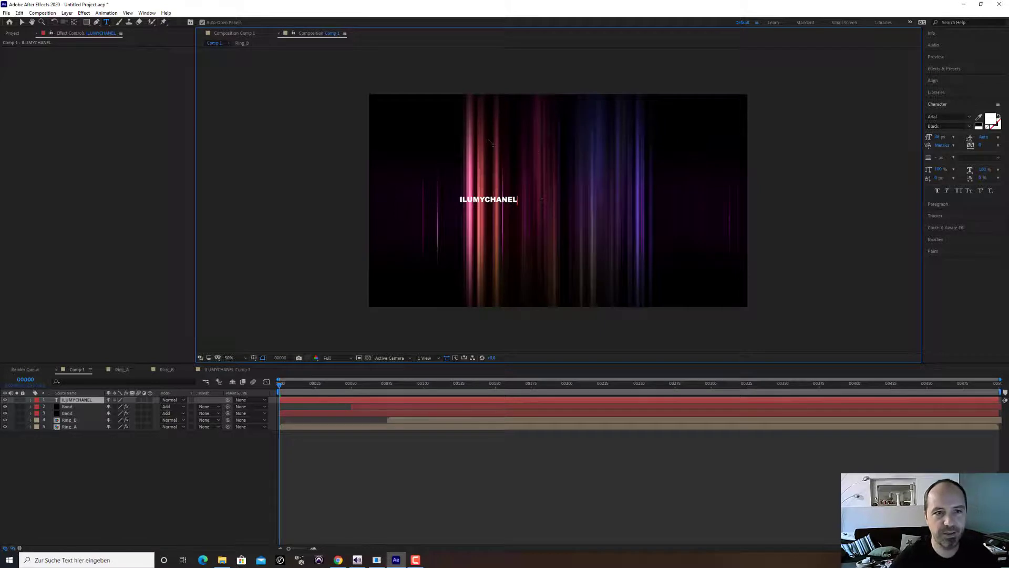
pyautogui.click(21, 22)
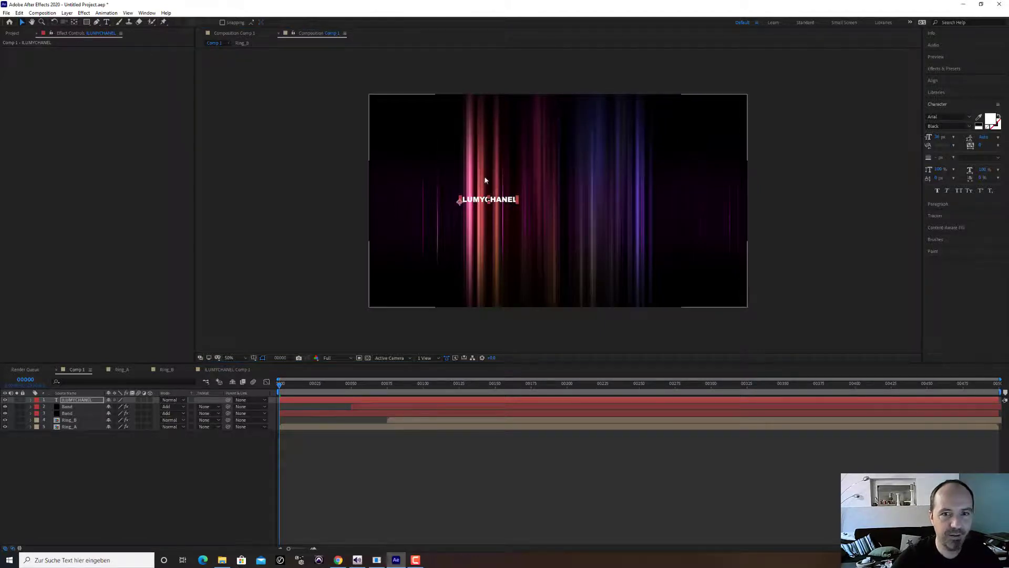
# - Enlarge the title to a bit over half the frame width and centre it horizontally and vertically in the composition
pyautogui.moveTo(521, 199); pyautogui.dragTo(682, 150)
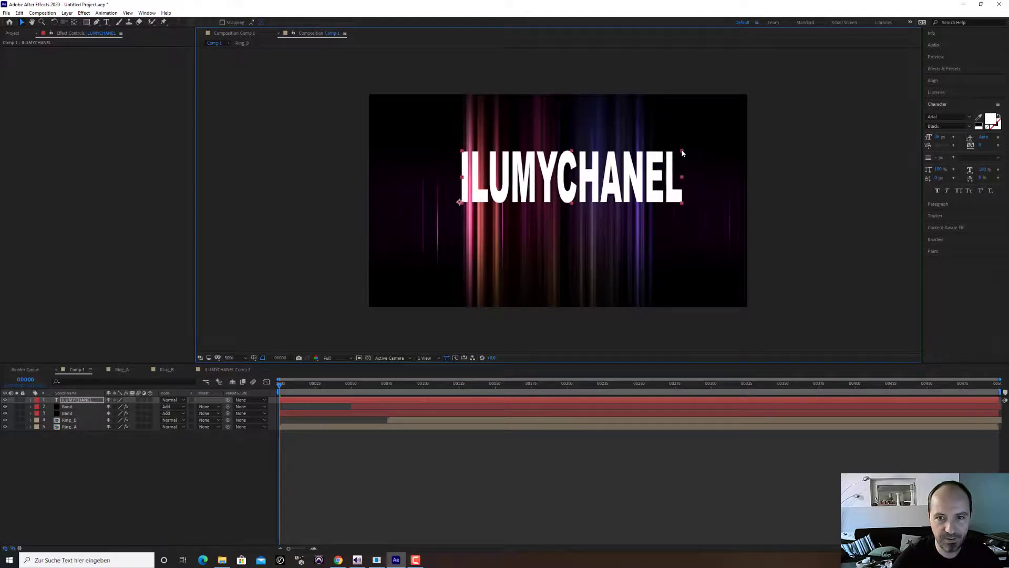
pyautogui.moveTo(630, 181); pyautogui.dragTo(616, 210)
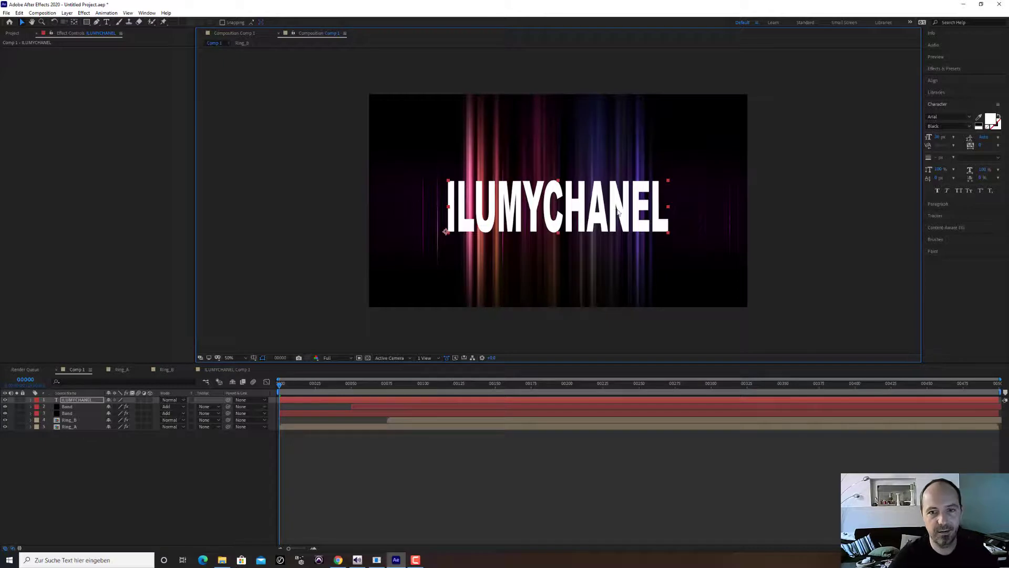
pyautogui.click(940, 80)
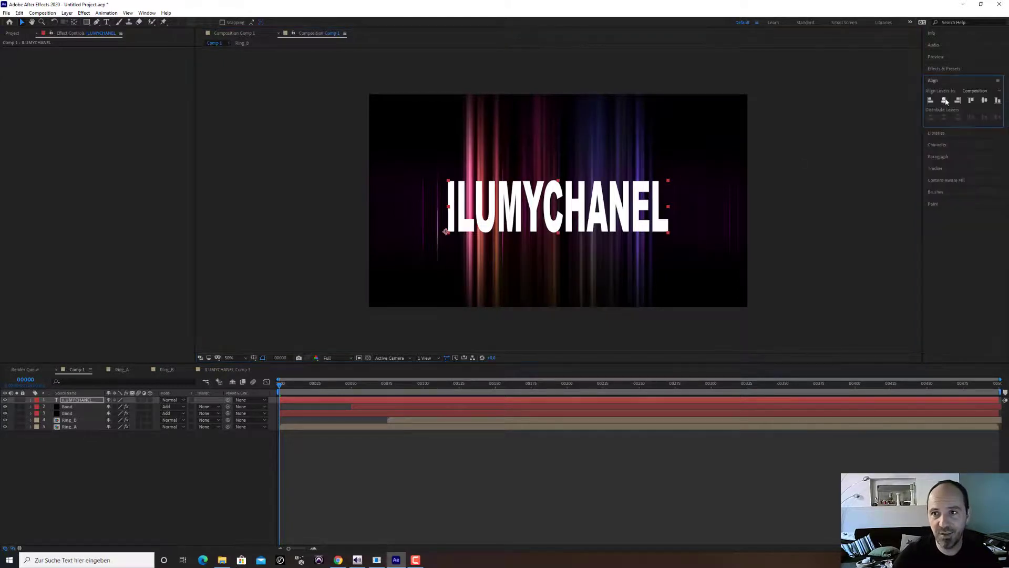
pyautogui.click(945, 101)
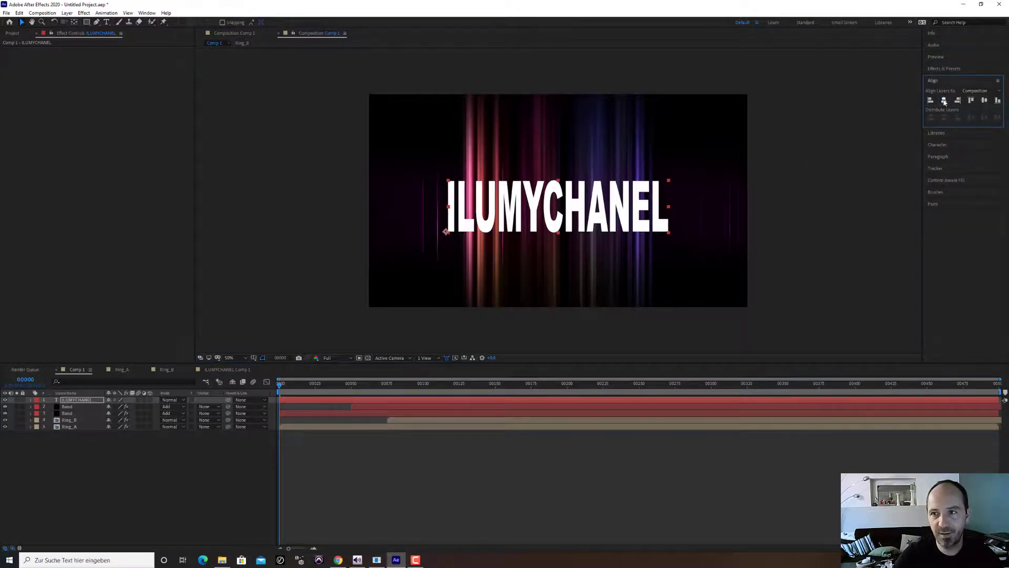
pyautogui.click(985, 102)
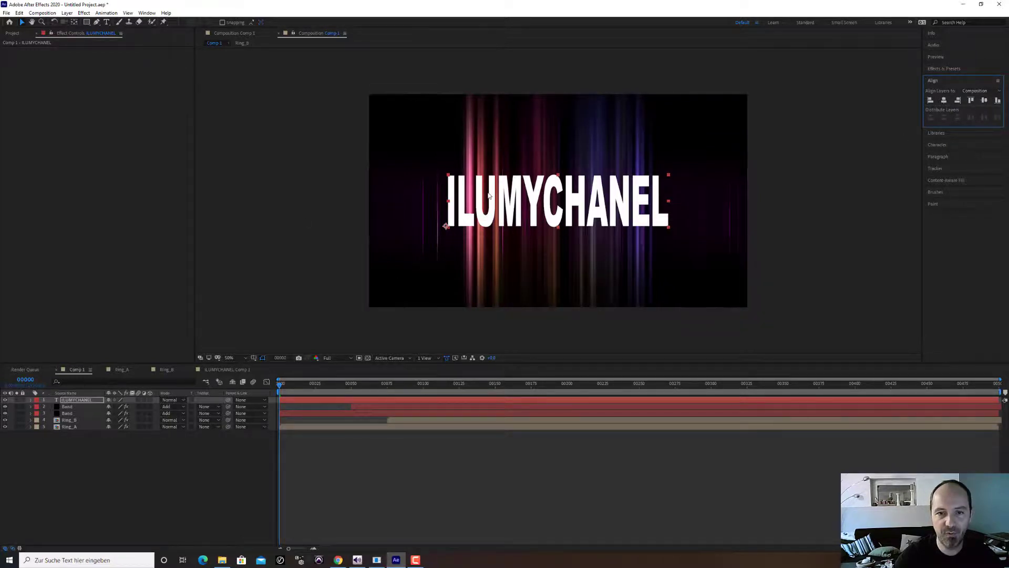
# - Shift the title toward the frame's upper left and realign it to the composition's centre in both directions
pyautogui.moveTo(512, 196); pyautogui.dragTo(463, 150)
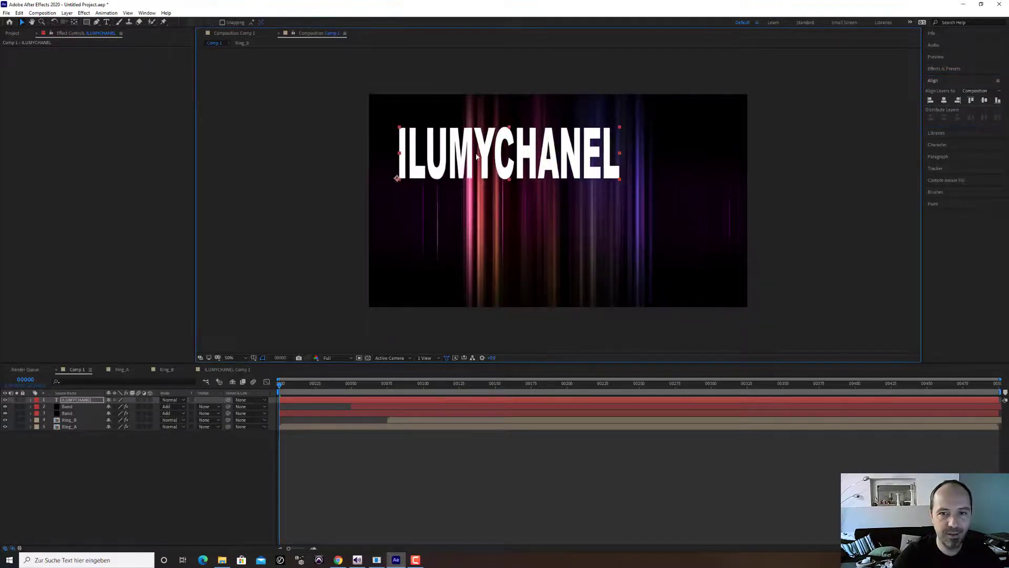
pyautogui.click(944, 101)
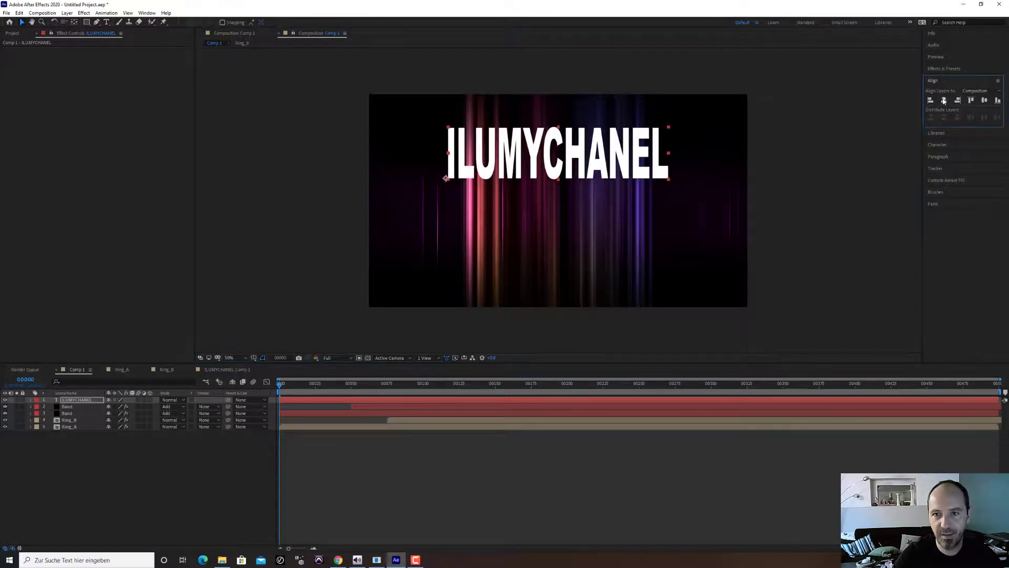
pyautogui.click(984, 101)
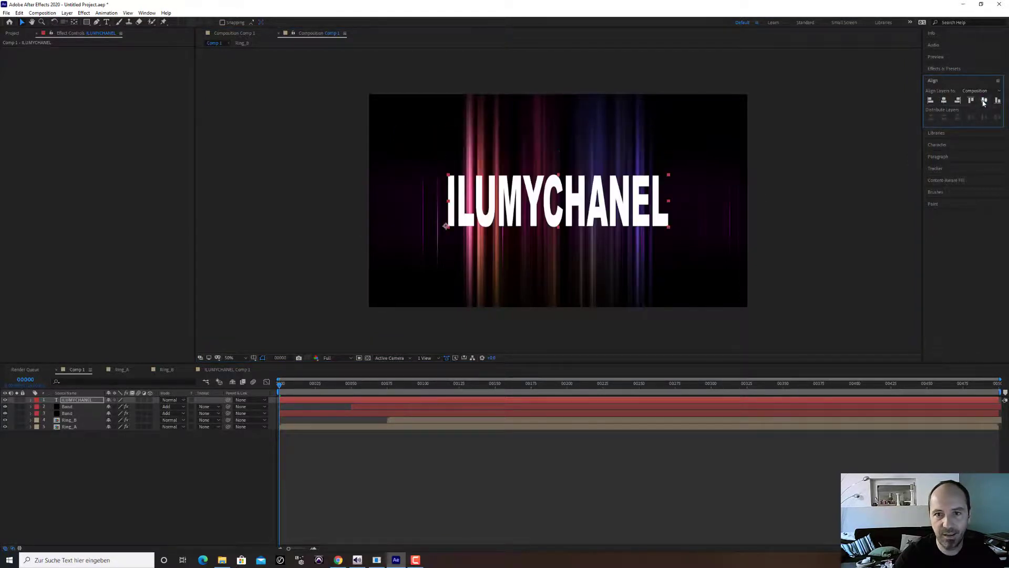
# - Pre-compose the ILUMYCHANEL text layer as Text_Container and open the new composition
pyautogui.click(88, 400)
pyautogui.click(67, 12)
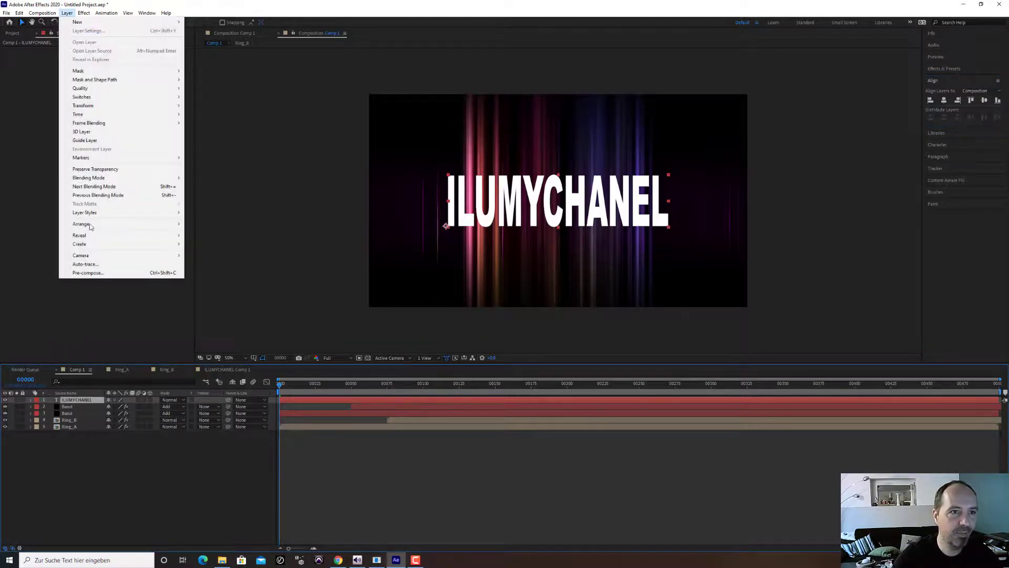
pyautogui.click(99, 273)
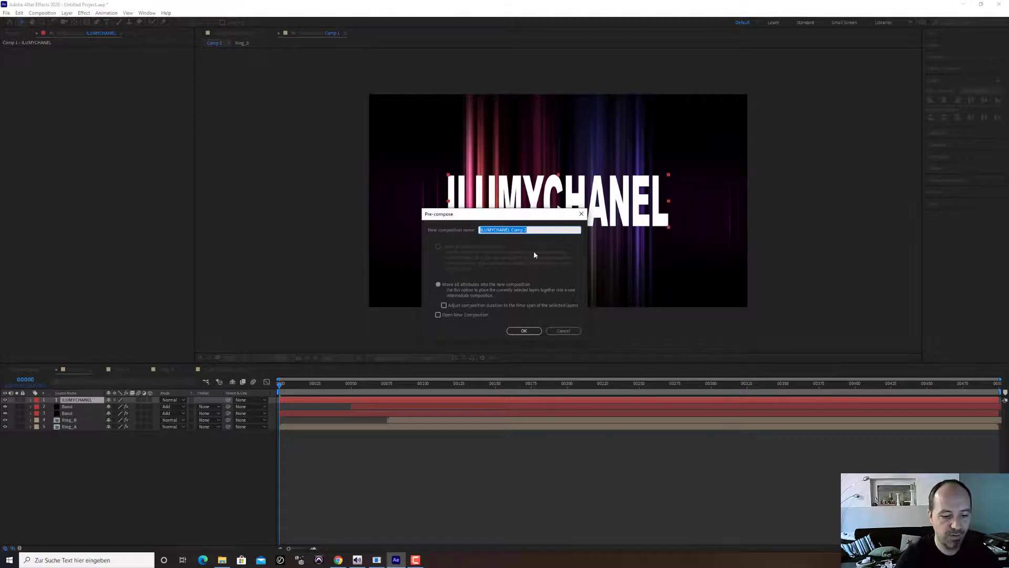
pyautogui.write('Text_Container')
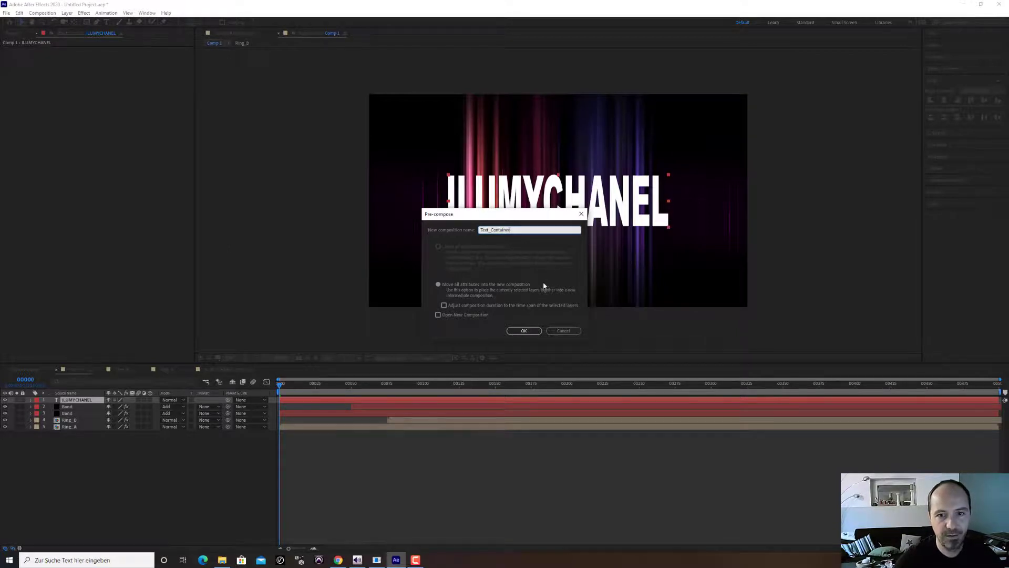
pyautogui.click(524, 331)
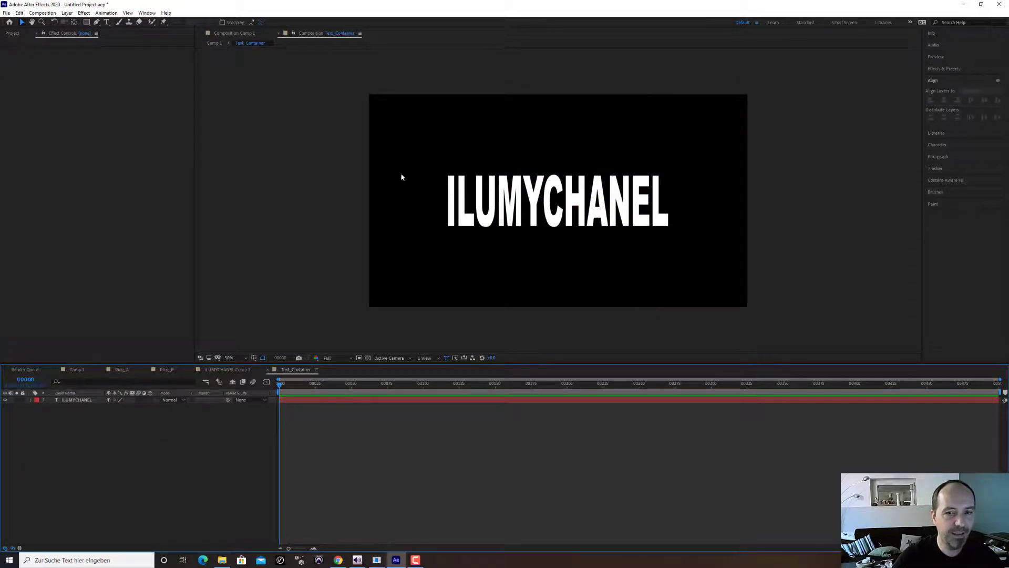
# - Draw a white-stroked rectangle closely around the ILUMYCHANEL title with its fill set to None
pyautogui.click(87, 22)
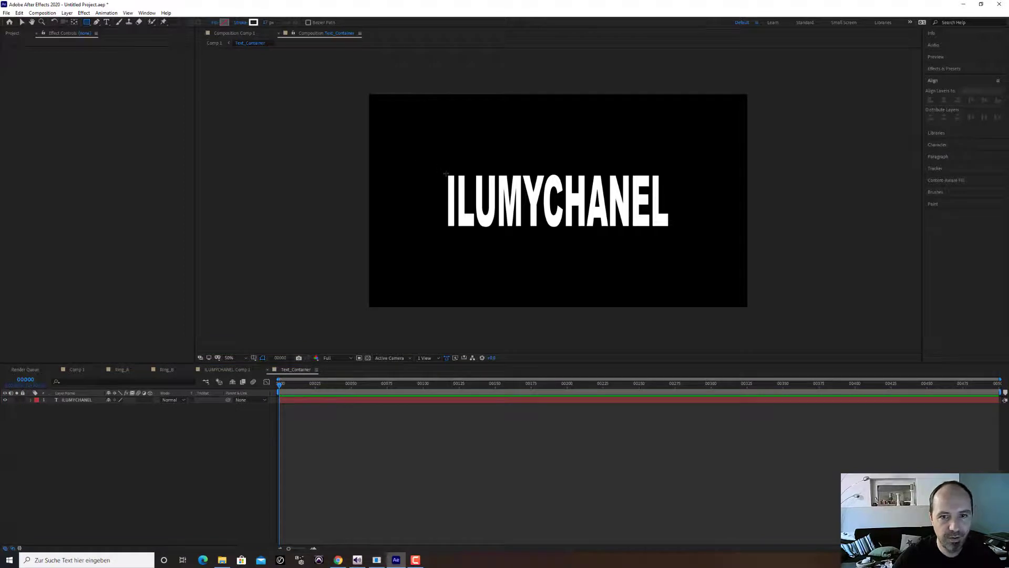
pyautogui.moveTo(444, 171); pyautogui.dragTo(673, 231)
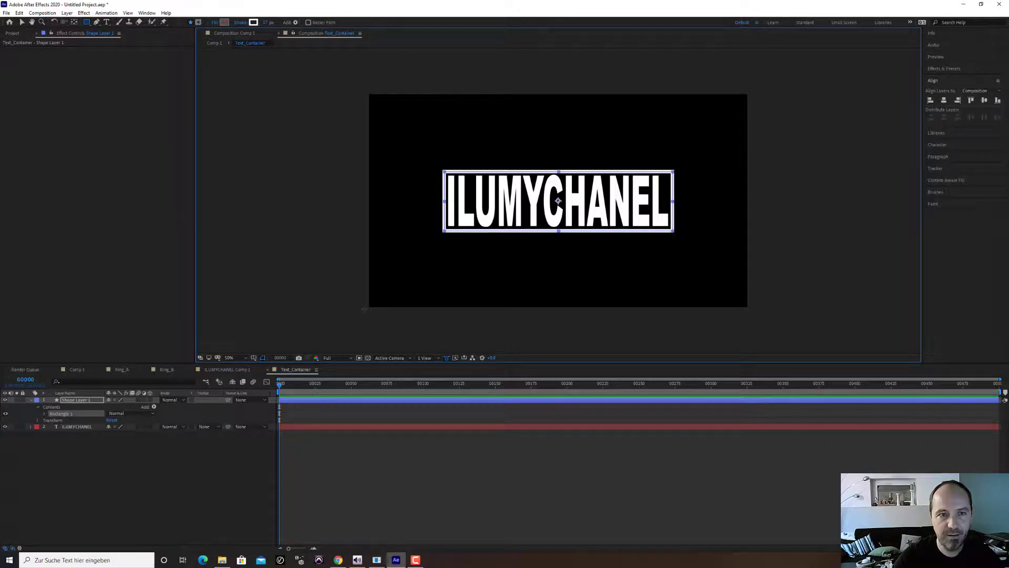
pyautogui.click(215, 23)
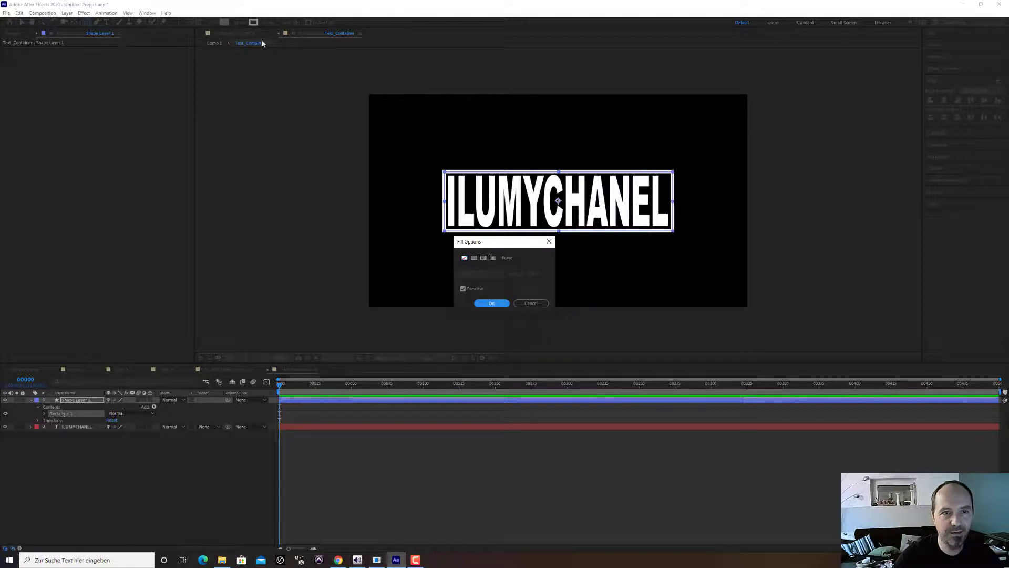
pyautogui.click(489, 305)
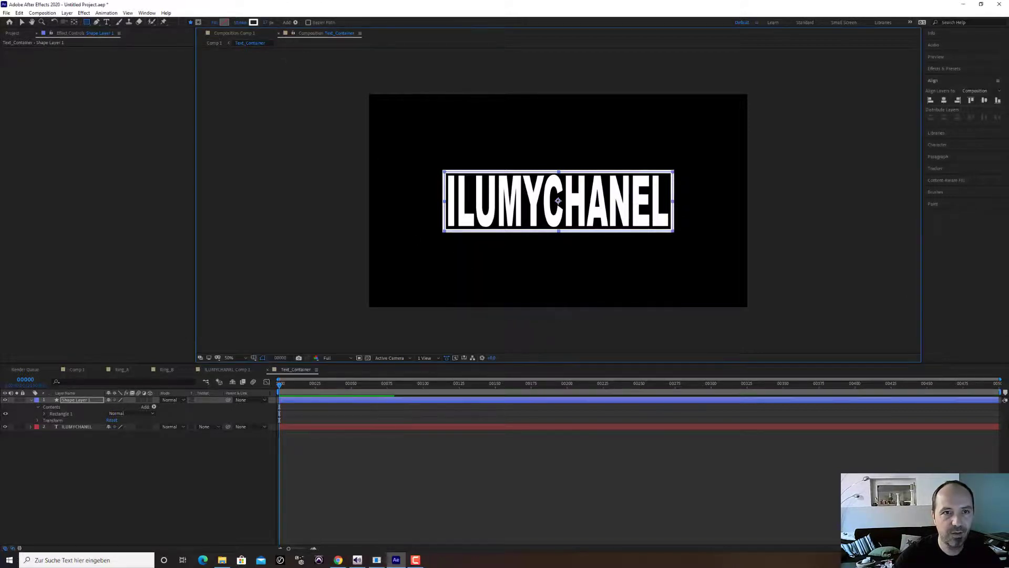
# - Thin the rectangle's stroke and centre the rectangle horizontally in the composition
pyautogui.moveTo(265, 24); pyautogui.dragTo(263, 24)
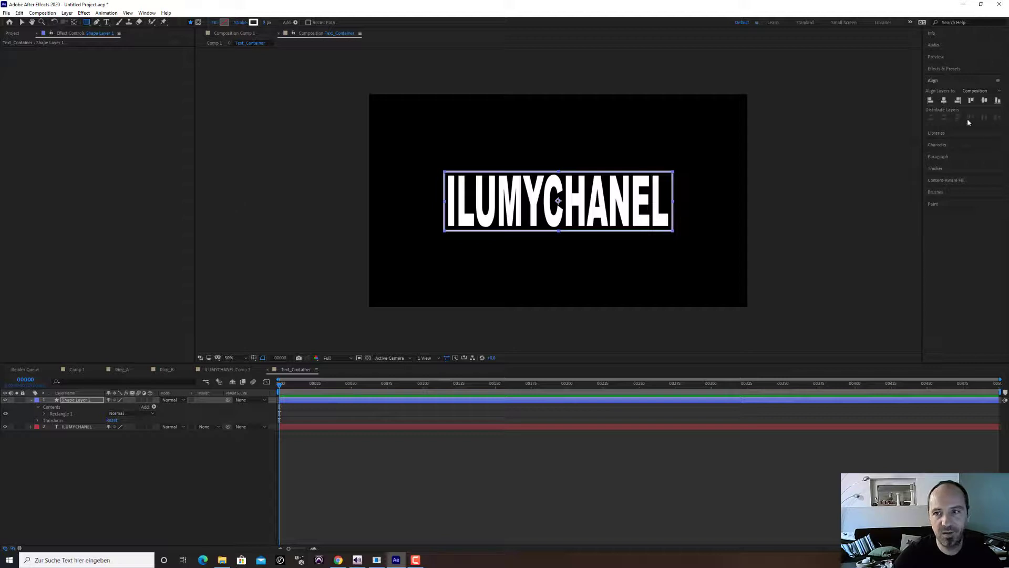
pyautogui.click(944, 100)
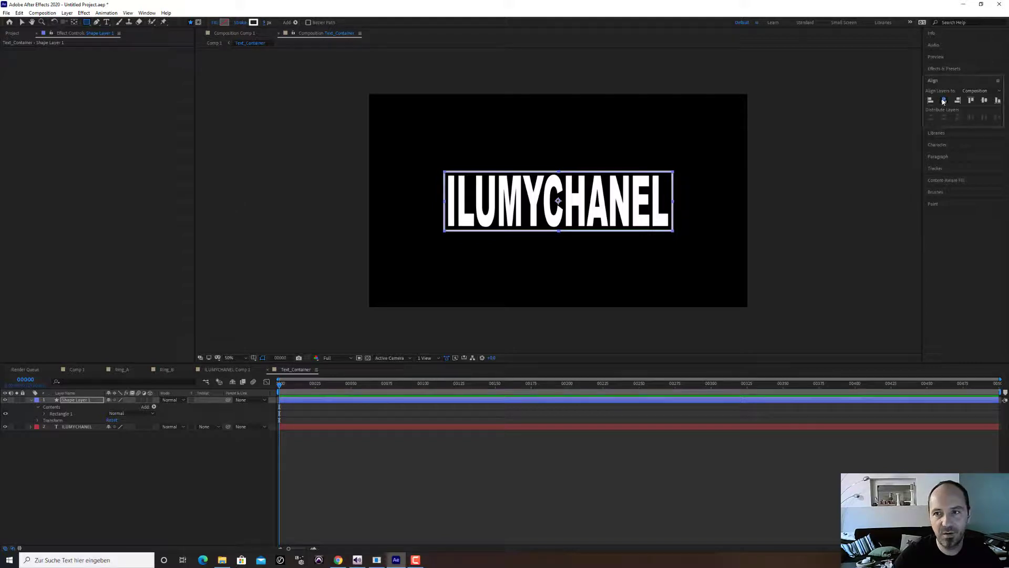
# - Centre the title's rectangle vertically in the composition and return to Comp 1
pyautogui.click(985, 100)
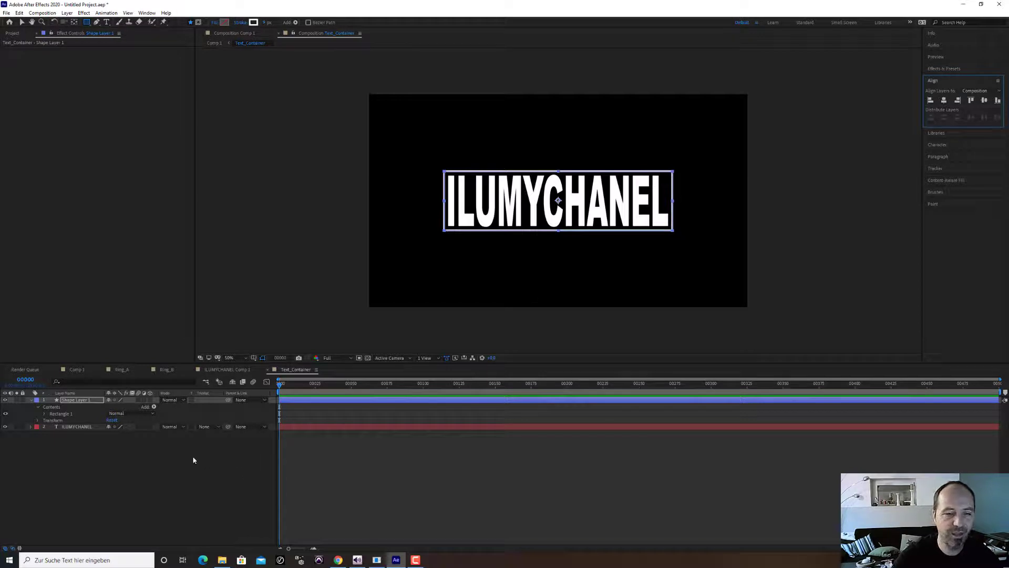
pyautogui.click(76, 370)
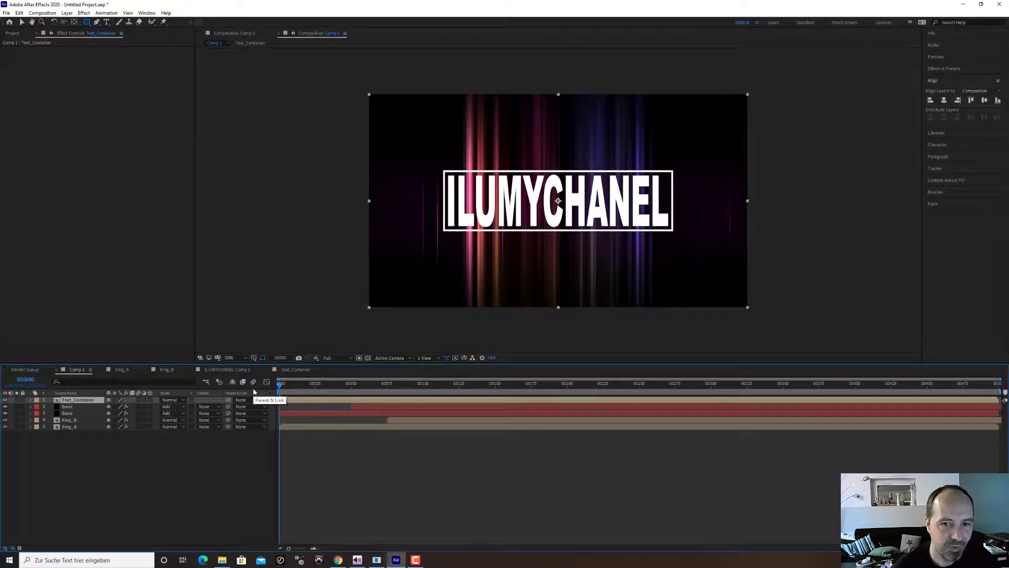
# - Switch to Chrome, look over the Transition Master Basic and Pro plugins on aescripts, and return to After Effects
pyautogui.click(338, 560)
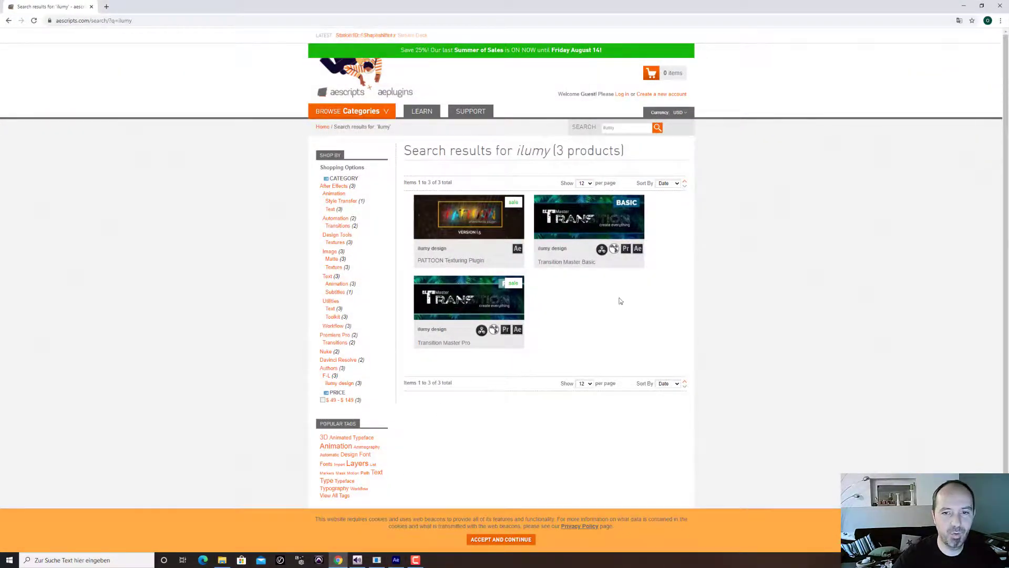
pyautogui.moveTo(501, 331)
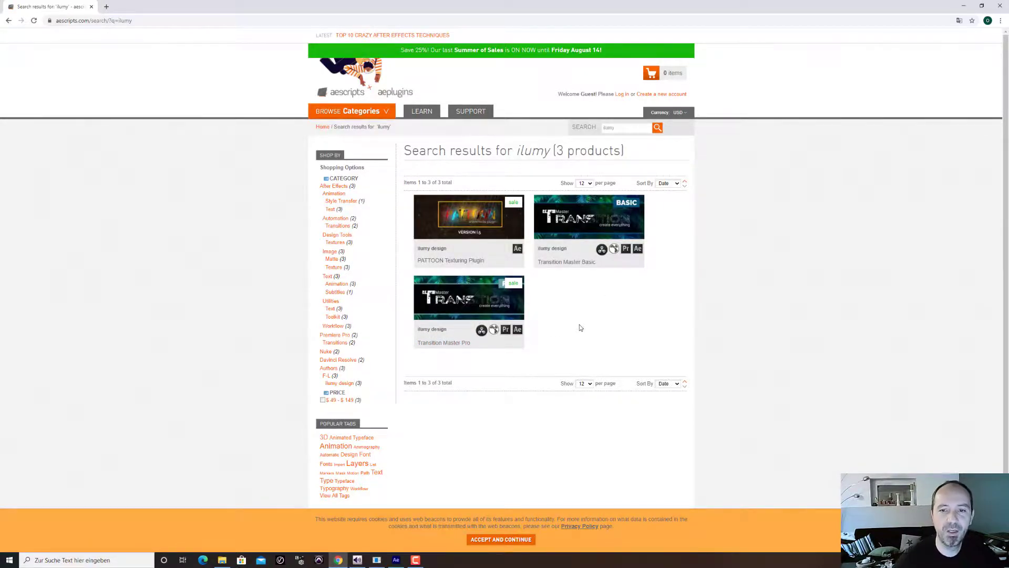
pyautogui.moveTo(597, 240)
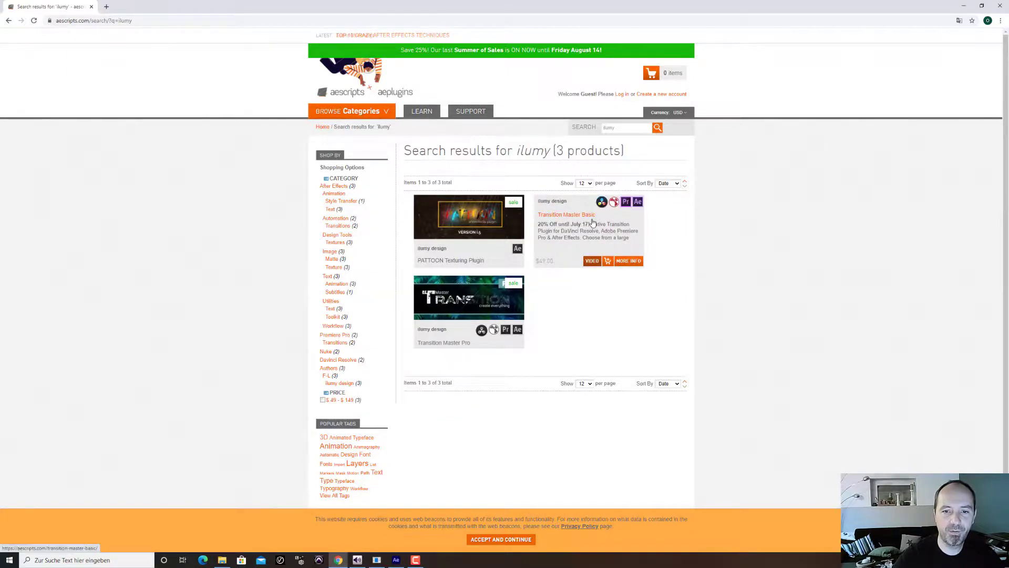
pyautogui.moveTo(471, 292)
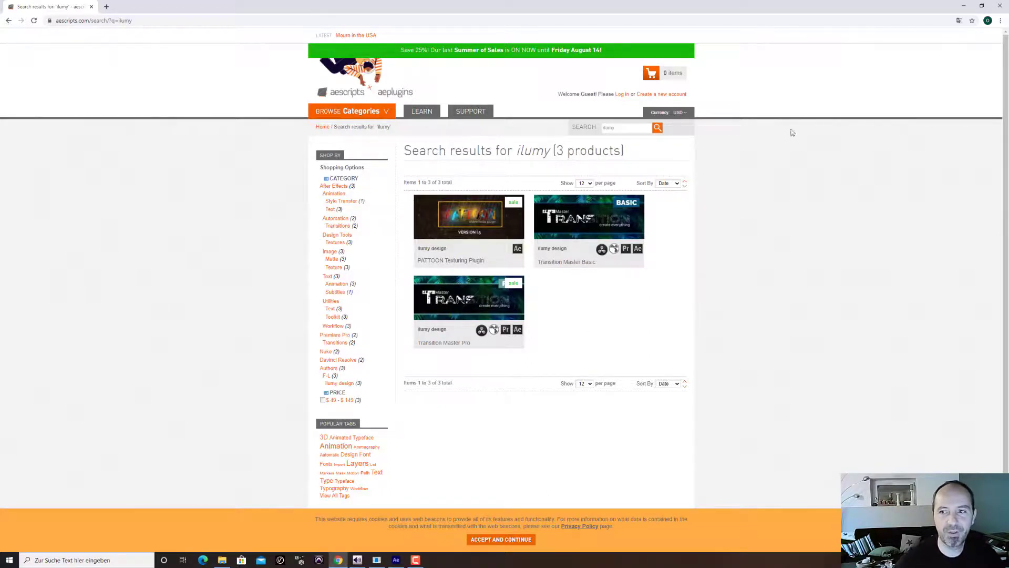
pyautogui.click(965, 7)
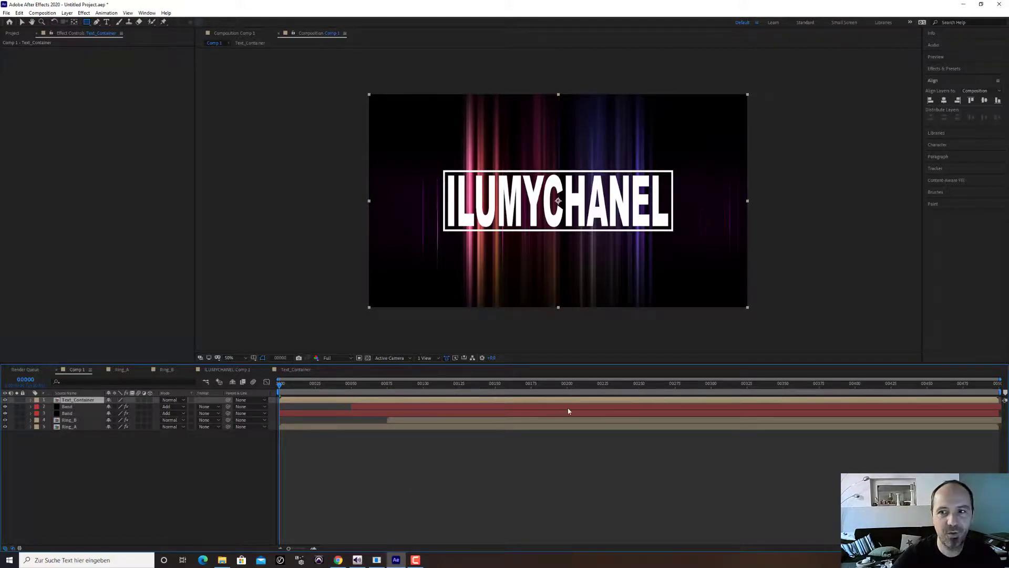
# - Find the Transition Master Pro effect by searching for "trans" and apply it to the Text_Container layer
pyautogui.click(954, 72)
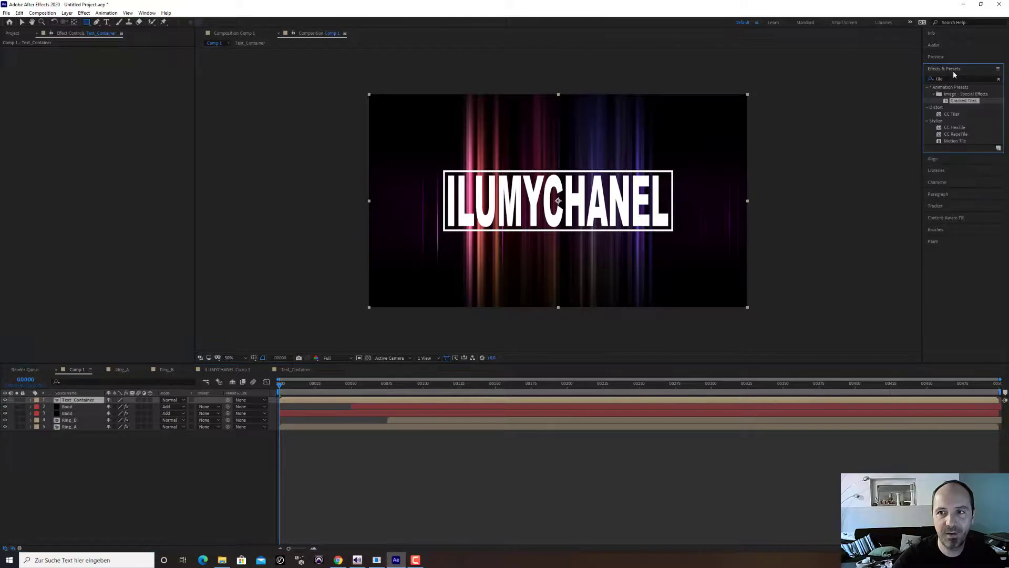
pyautogui.click(954, 78)
pyautogui.write('trans')
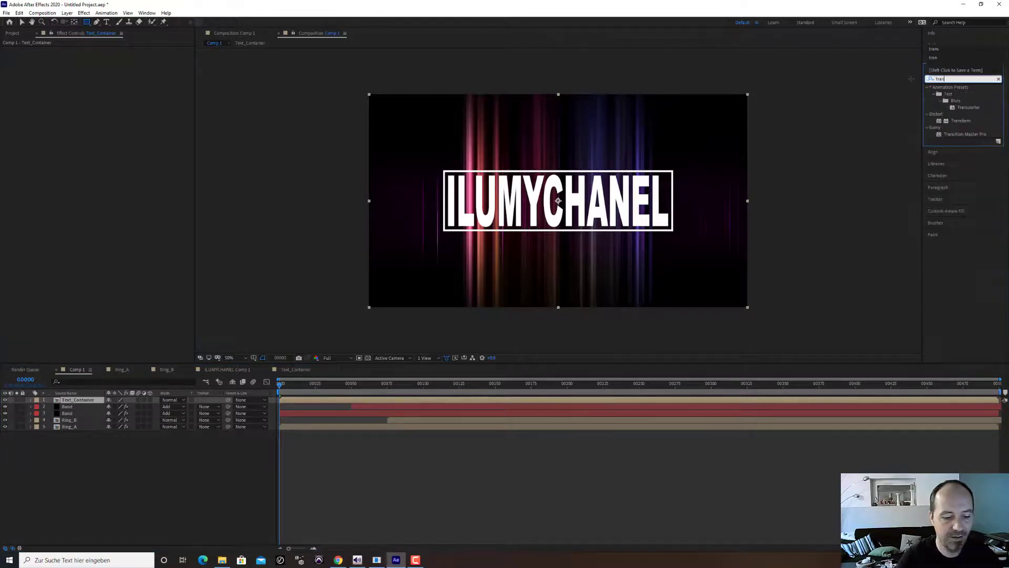
pyautogui.doubleClick(967, 134)
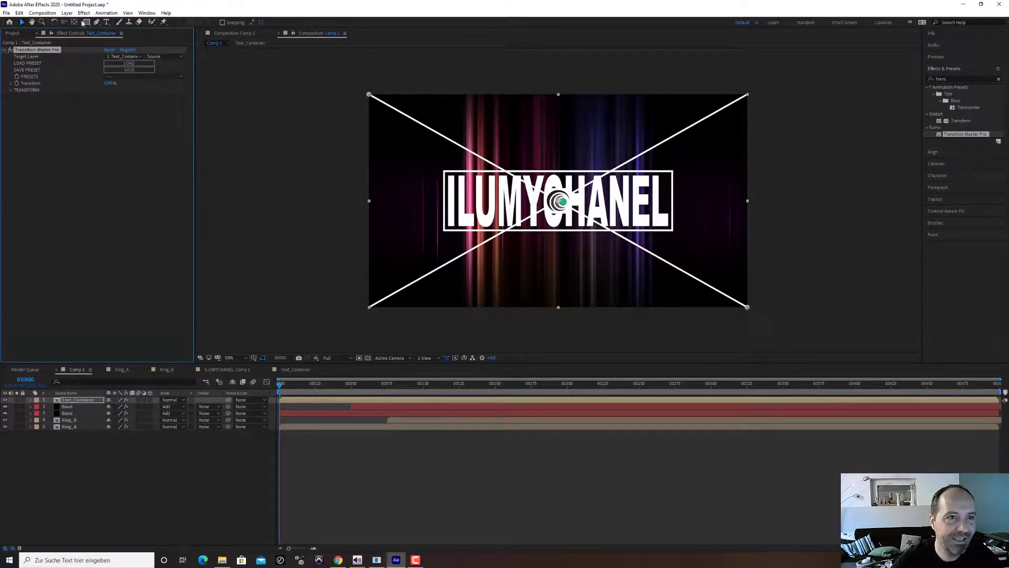
# - Create a black solid named Transition and place it beneath all other layers in Comp 1
pyautogui.click(67, 12)
pyautogui.moveTo(158, 21)
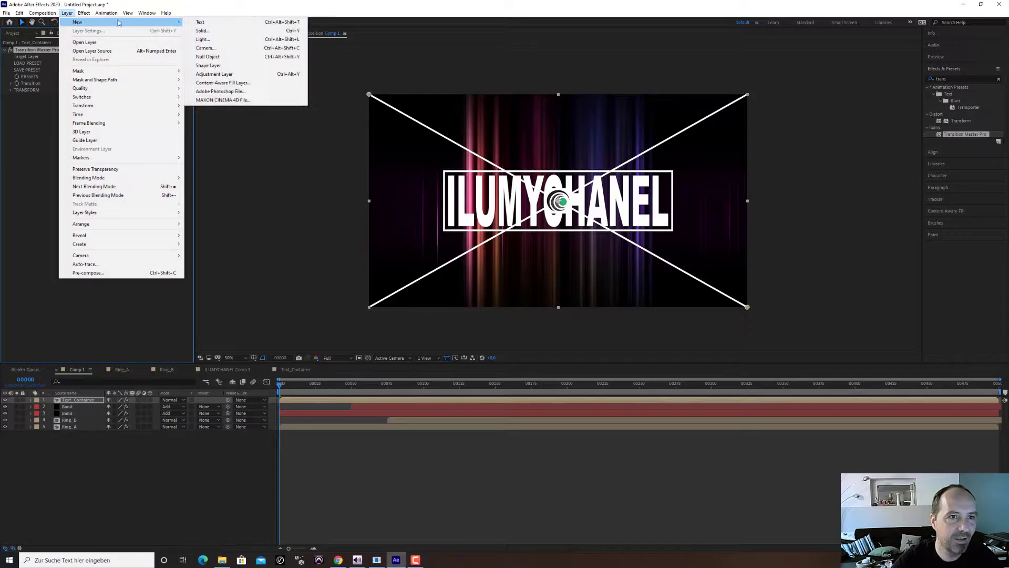
pyautogui.click(216, 30)
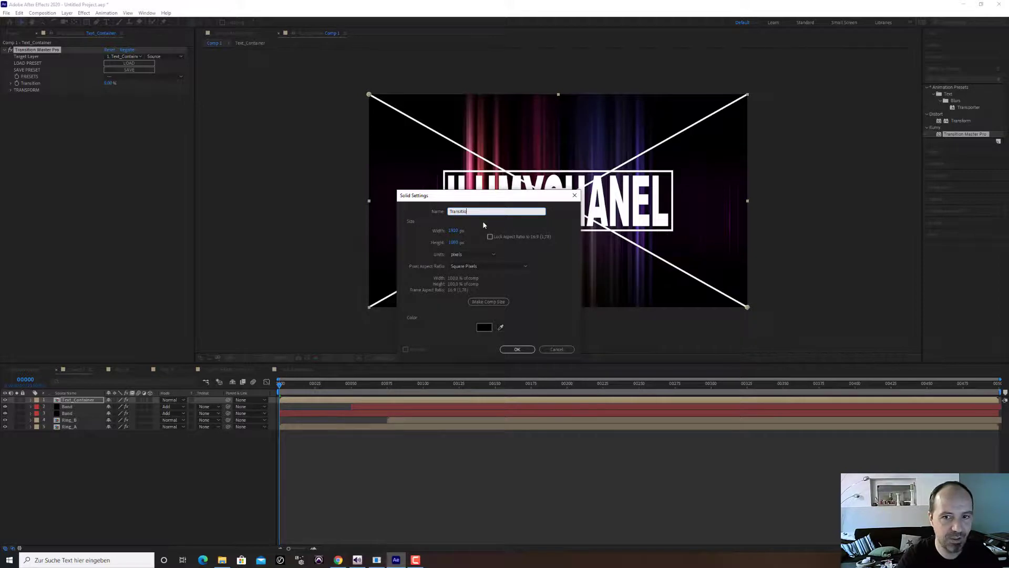
pyautogui.write('Transition')
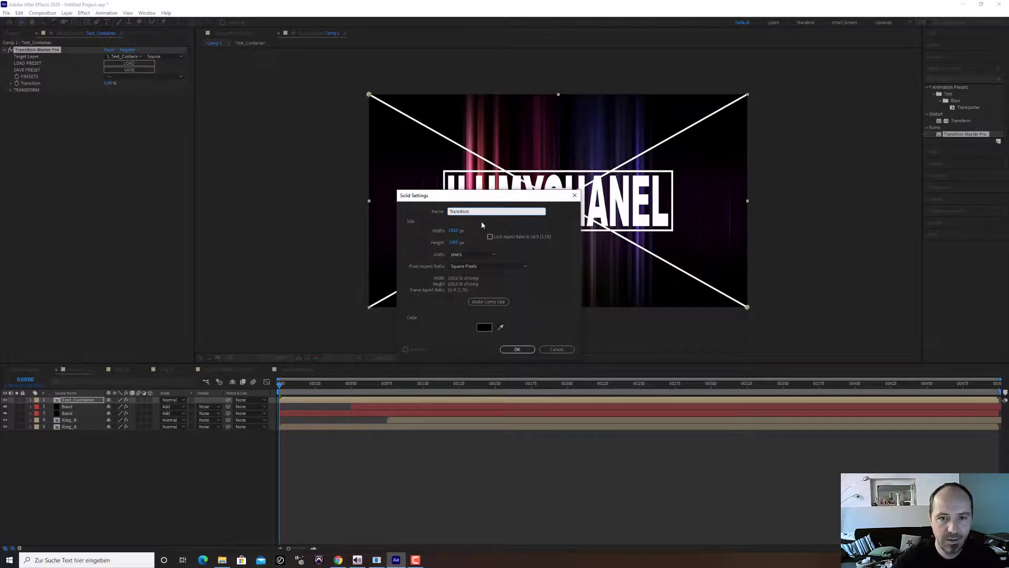
pyautogui.click(517, 349)
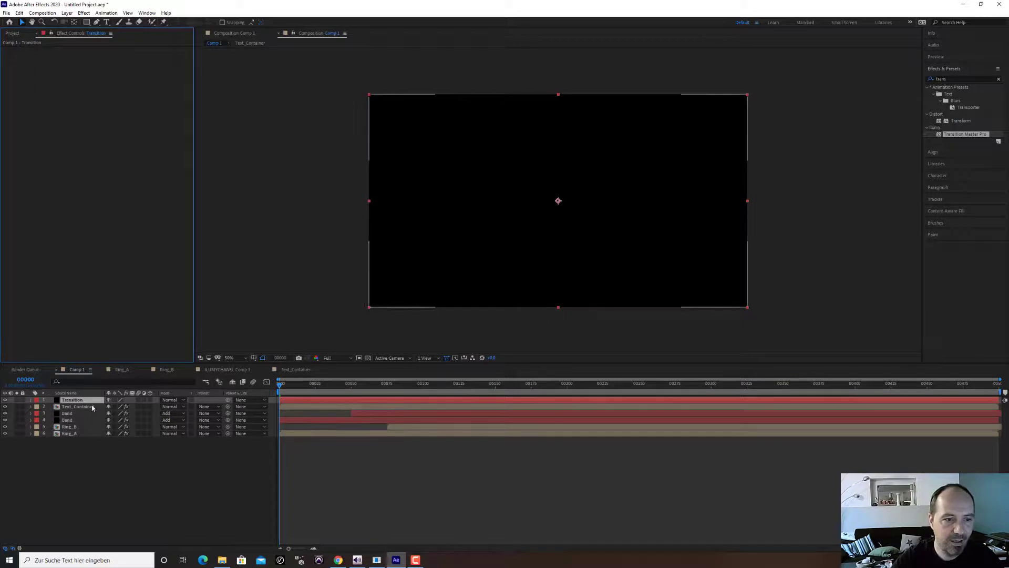
pyautogui.moveTo(72, 399); pyautogui.dragTo(90, 441)
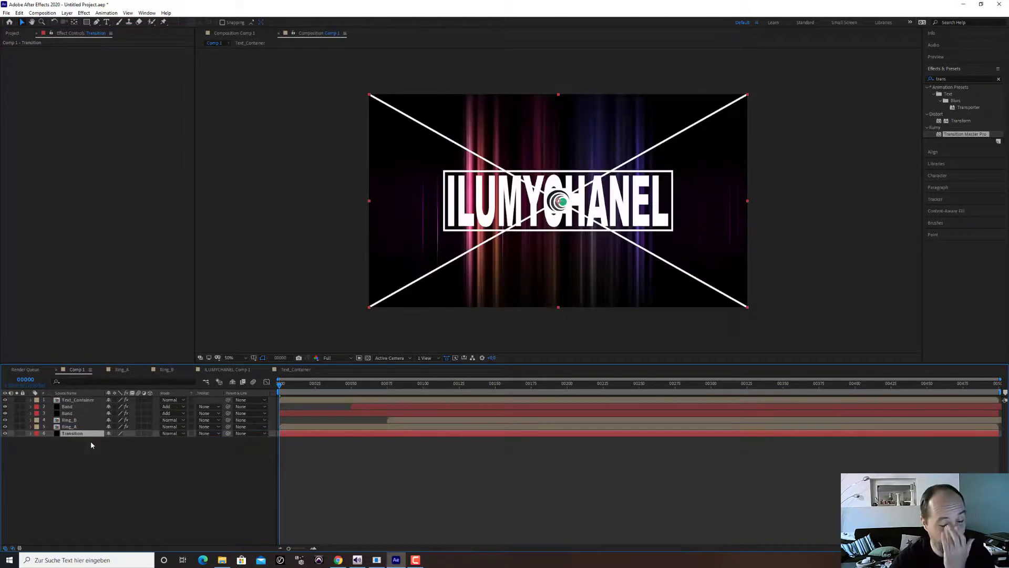
# - Set Text_Container's Transition Master Pro target layer to Transition and its preset to A-Move_Right_Remap_1
pyautogui.click(89, 400)
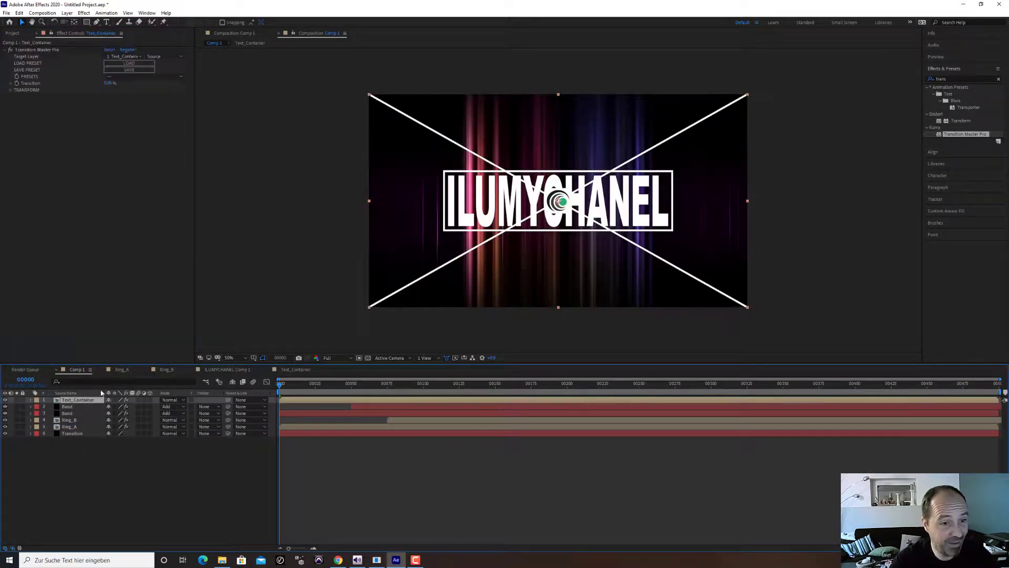
pyautogui.click(139, 57)
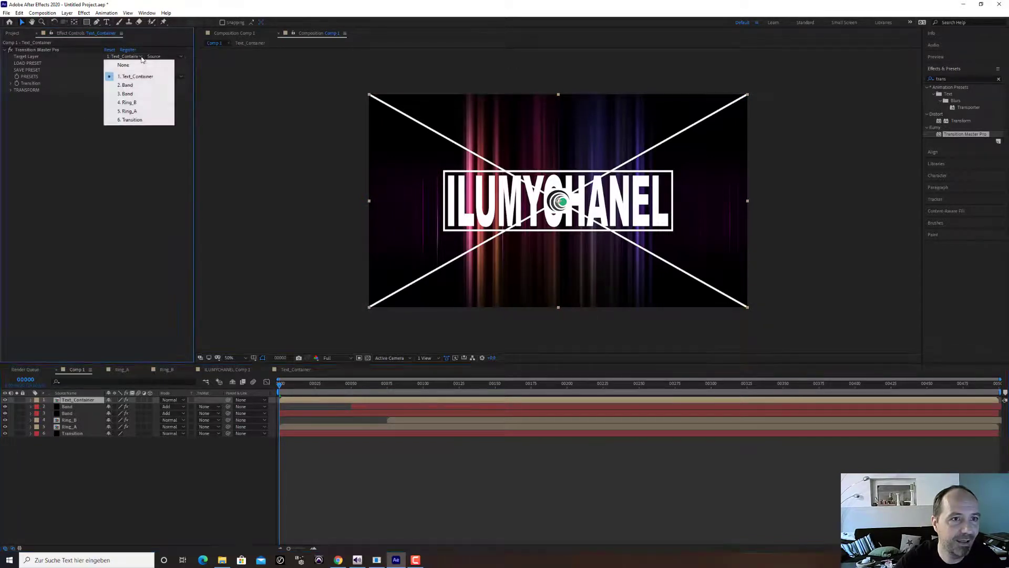
pyautogui.click(142, 120)
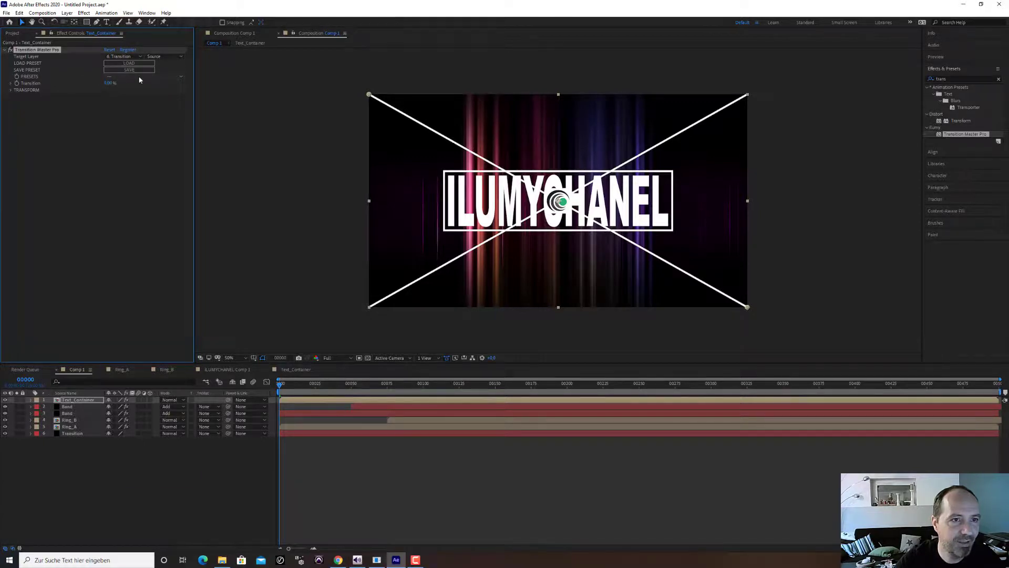
pyautogui.click(137, 77)
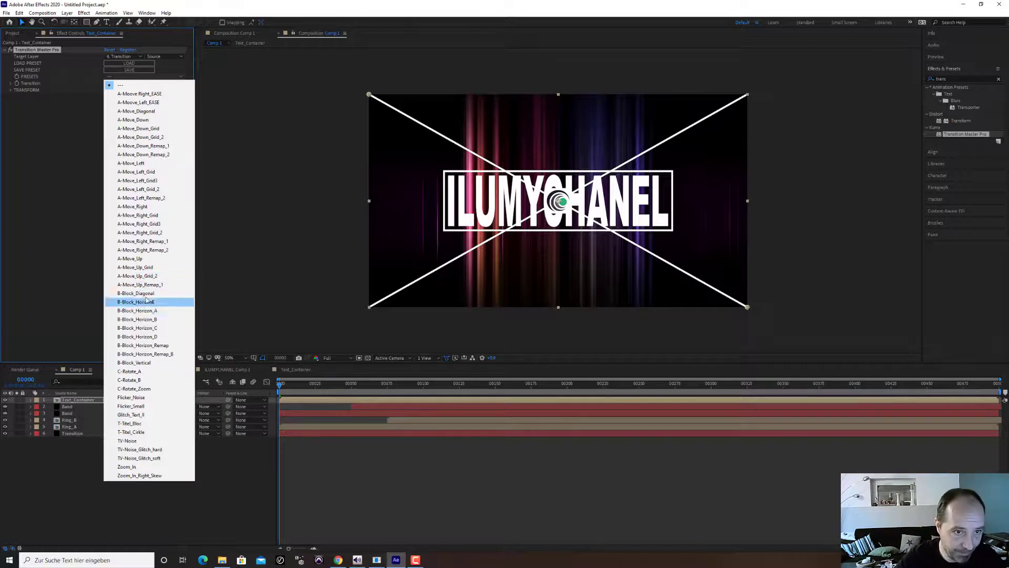
pyautogui.click(143, 241)
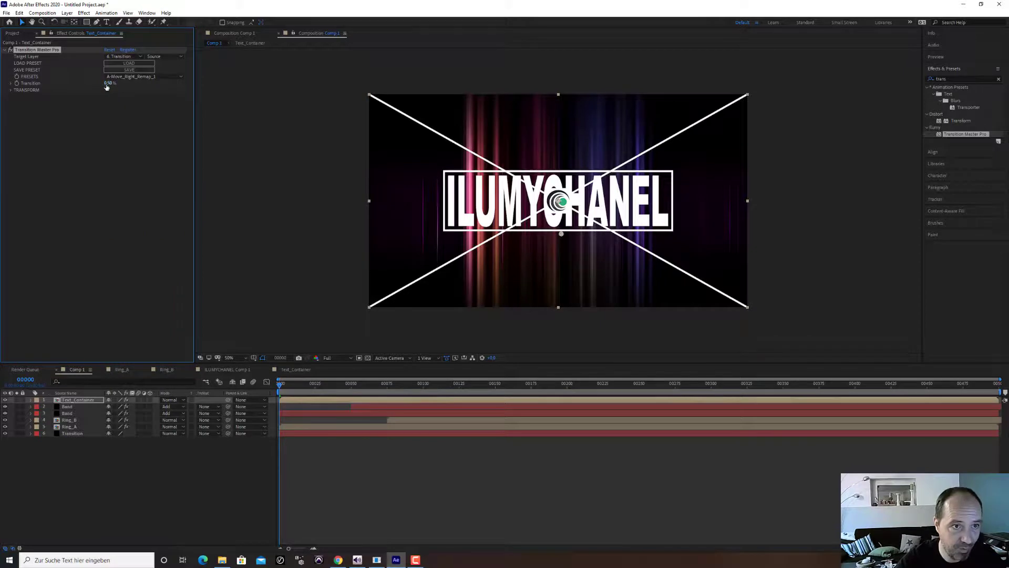
# - Advance the Transition value partway and set the Text_Container layer's blending mode to Add
pyautogui.moveTo(107, 84); pyautogui.dragTo(133, 86)
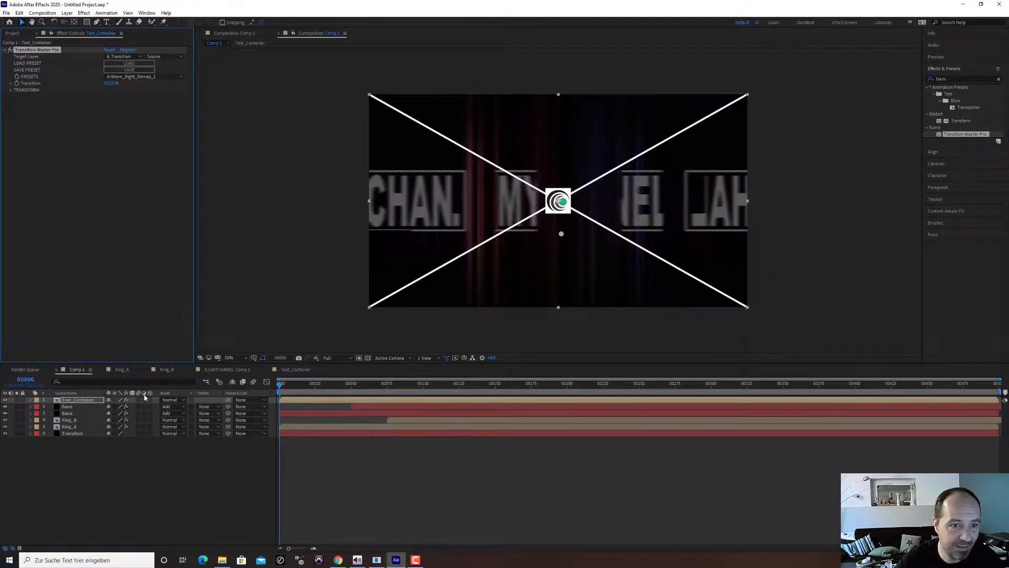
pyautogui.click(171, 400)
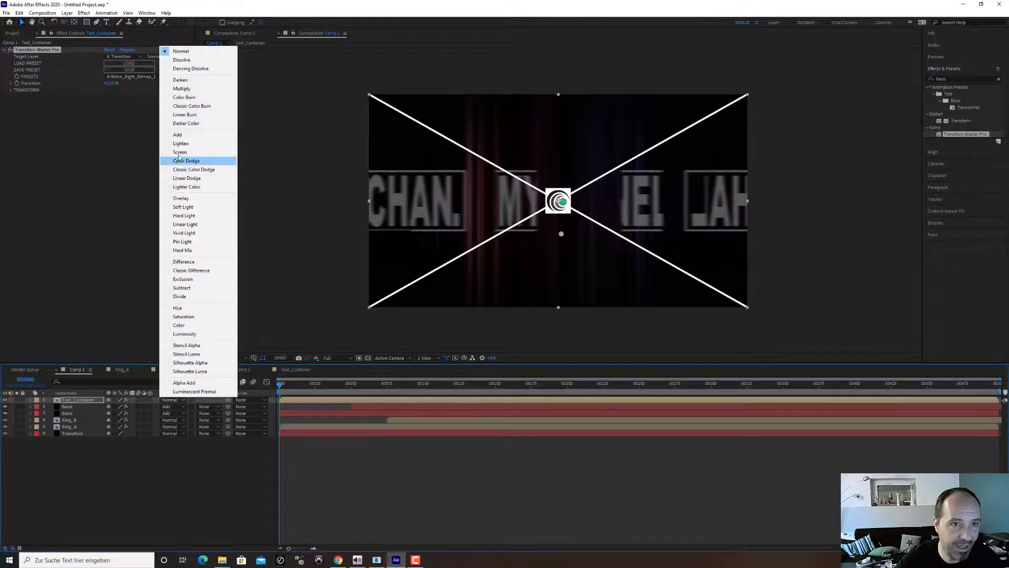
pyautogui.click(179, 135)
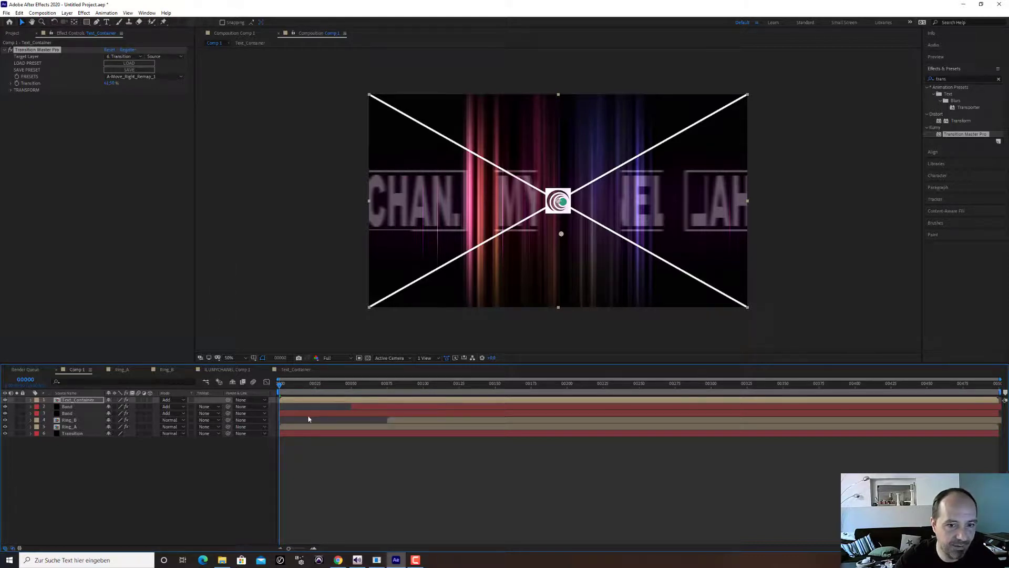
# - Keyframe the Transition value from 0% at frame 0, through a small increase at frame 4, to a higher value at frame 10
pyautogui.click(51, 112)
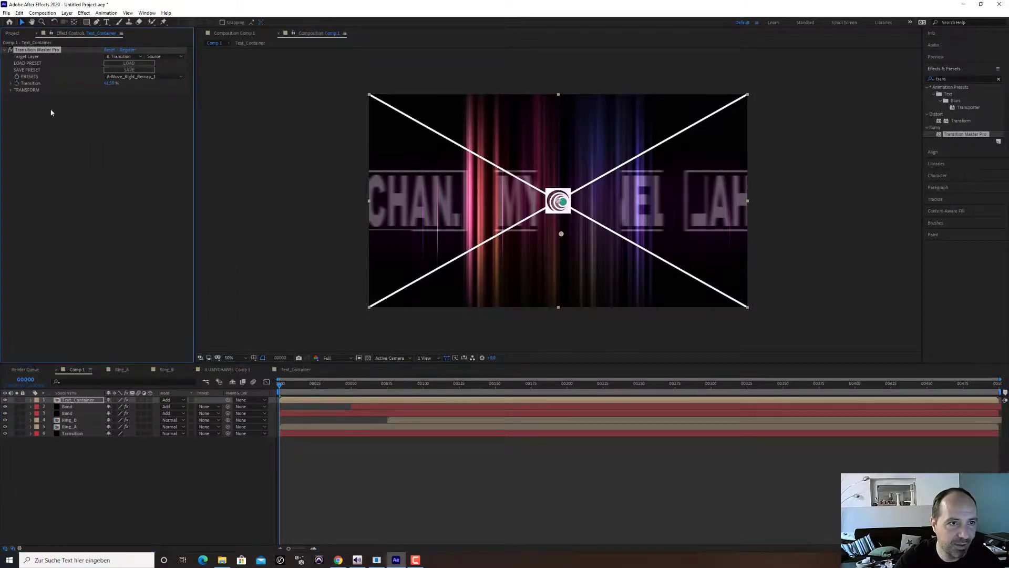
pyautogui.moveTo(111, 84); pyautogui.dragTo(43, 83)
pyautogui.click(17, 83)
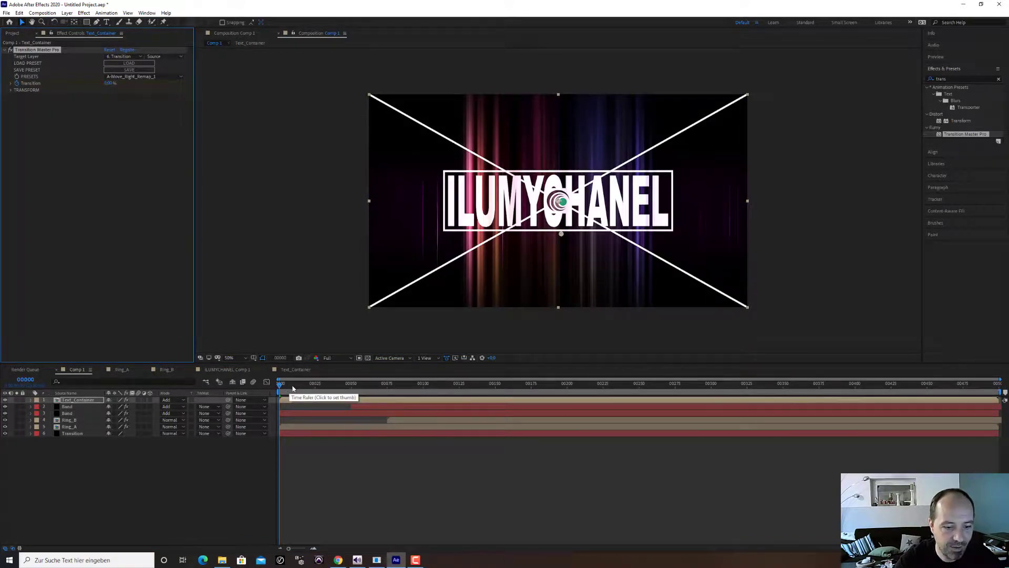
pyautogui.press('space')
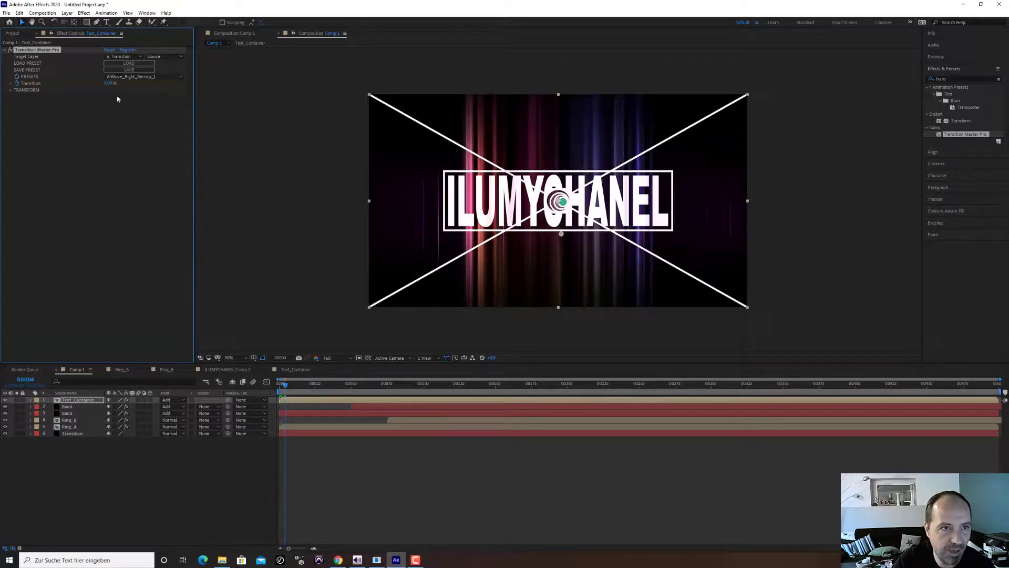
pyautogui.moveTo(109, 83); pyautogui.dragTo(141, 83)
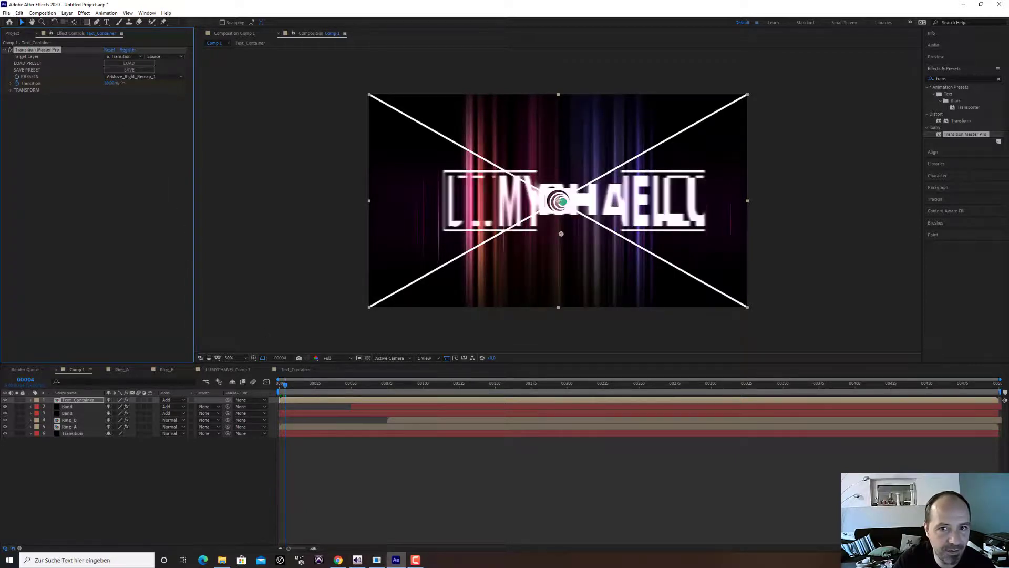
pyautogui.press('space')
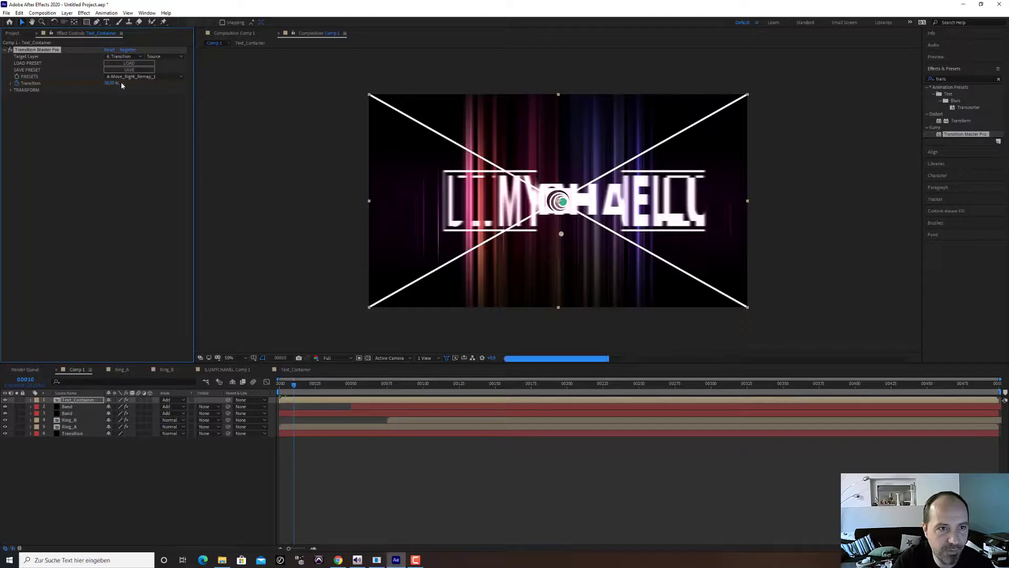
pyautogui.moveTo(112, 84); pyautogui.dragTo(169, 85)
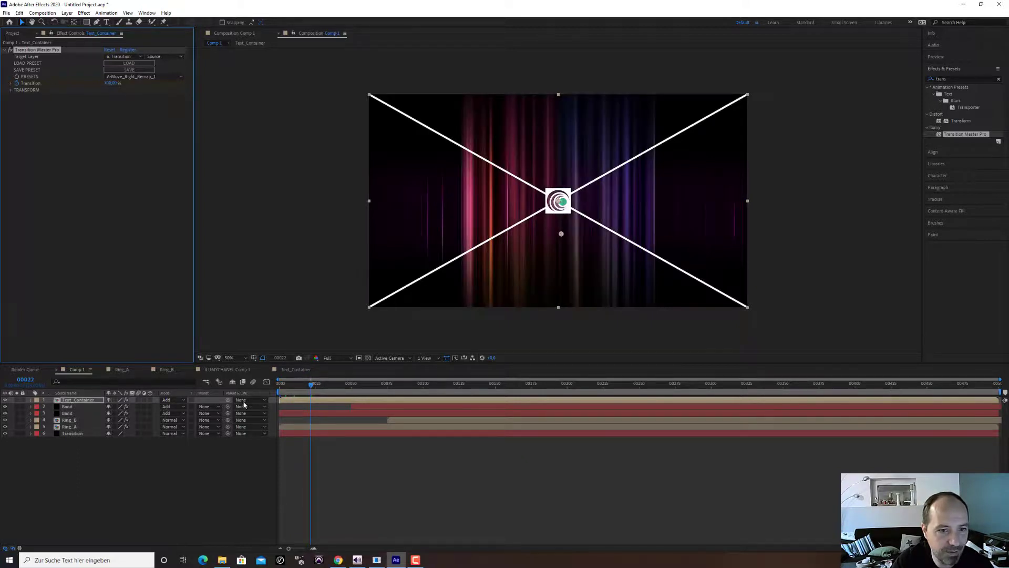
# - Reveal Text_Container's keyframes, add a 100% Transition keyframe at frame 22 and a lower one at frame 28
pyautogui.press('u')
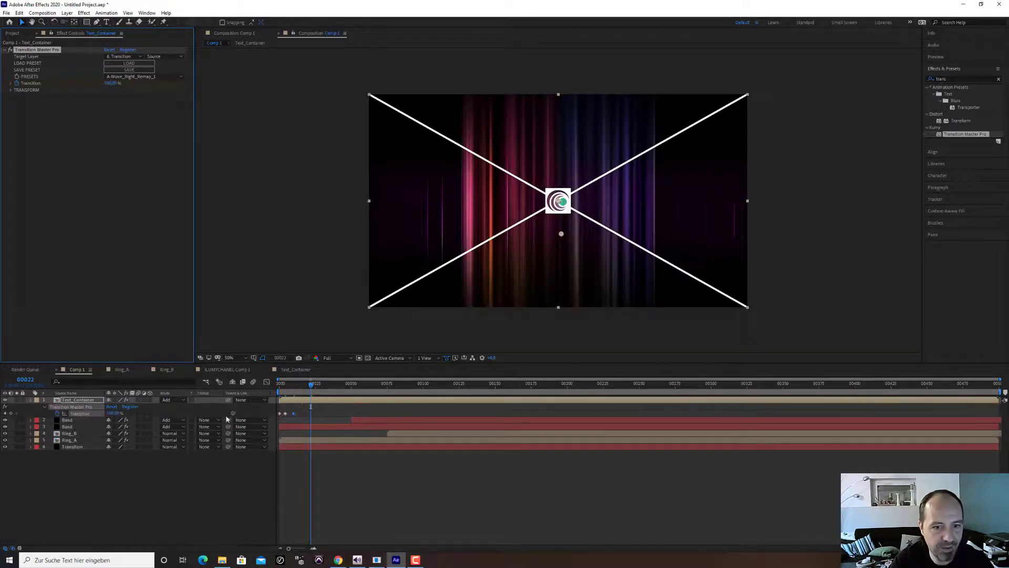
pyautogui.click(11, 413)
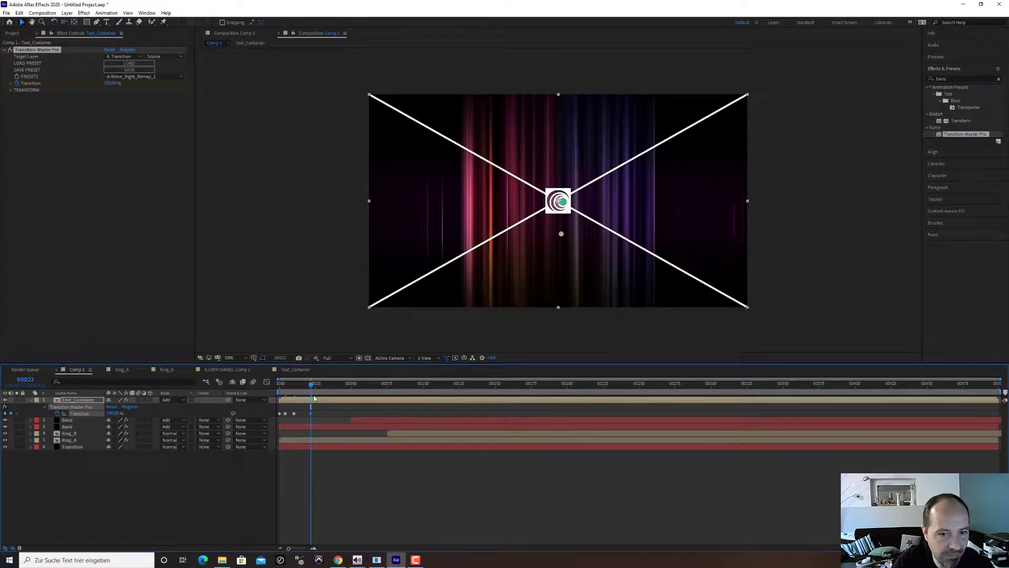
pyautogui.moveTo(314, 385); pyautogui.dragTo(319, 386)
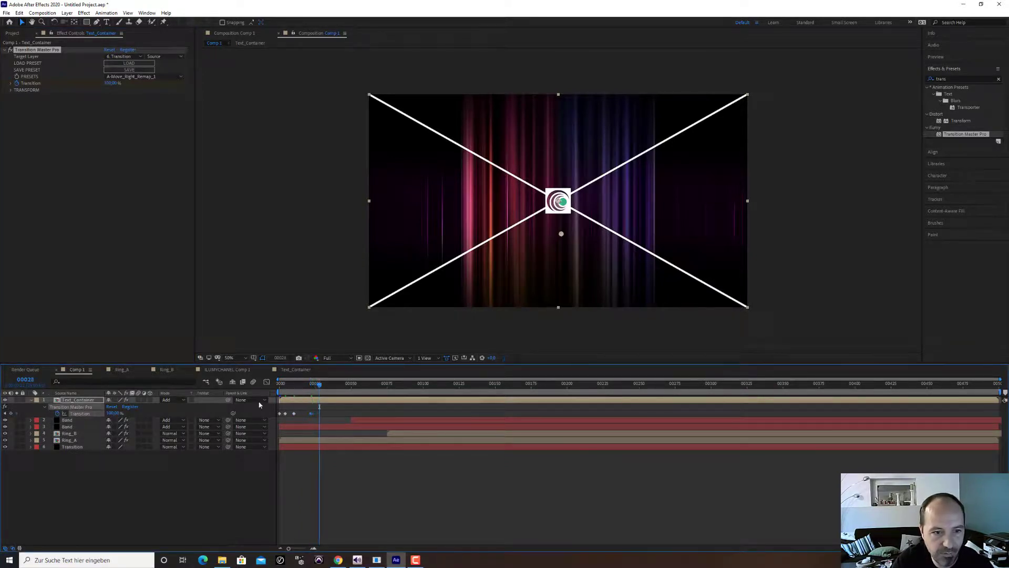
pyautogui.moveTo(109, 413); pyautogui.dragTo(99, 413)
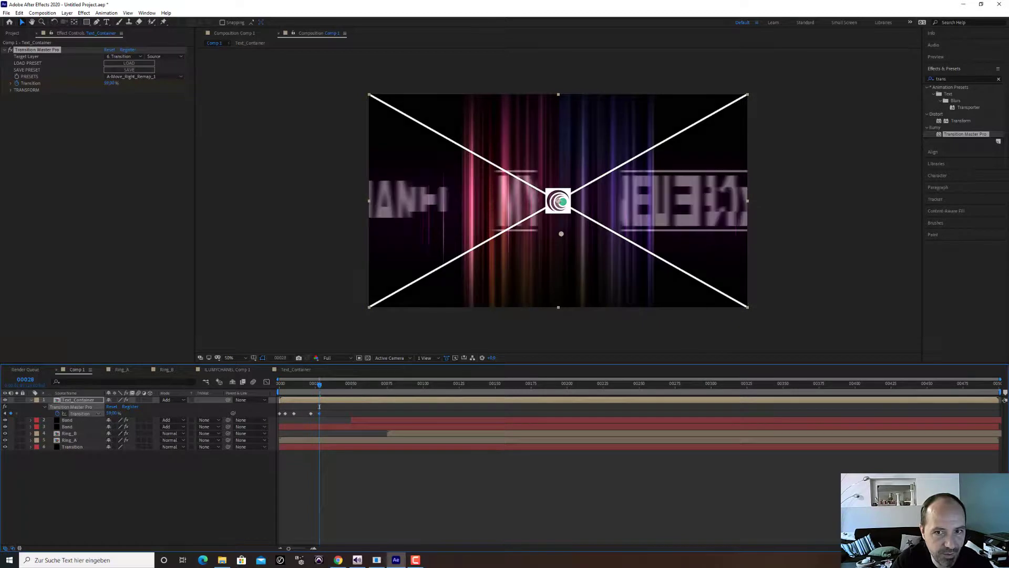
# - Continue the Transition keyframes past frame 28, dropping to 12% near frame 36 and reaching 100% at about frame 50
pyautogui.press('space')
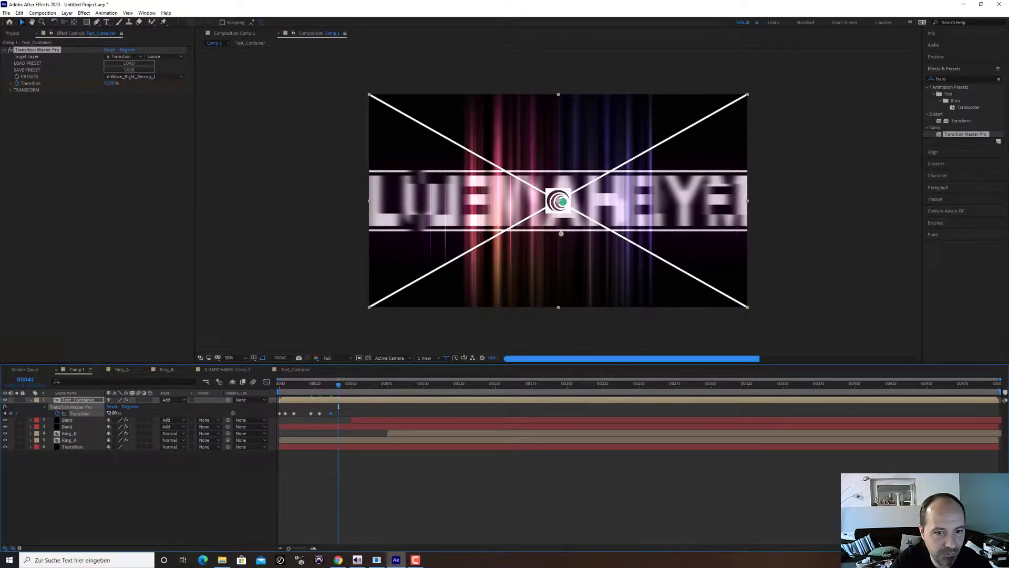
pyautogui.write('100')
pyautogui.press('Return')
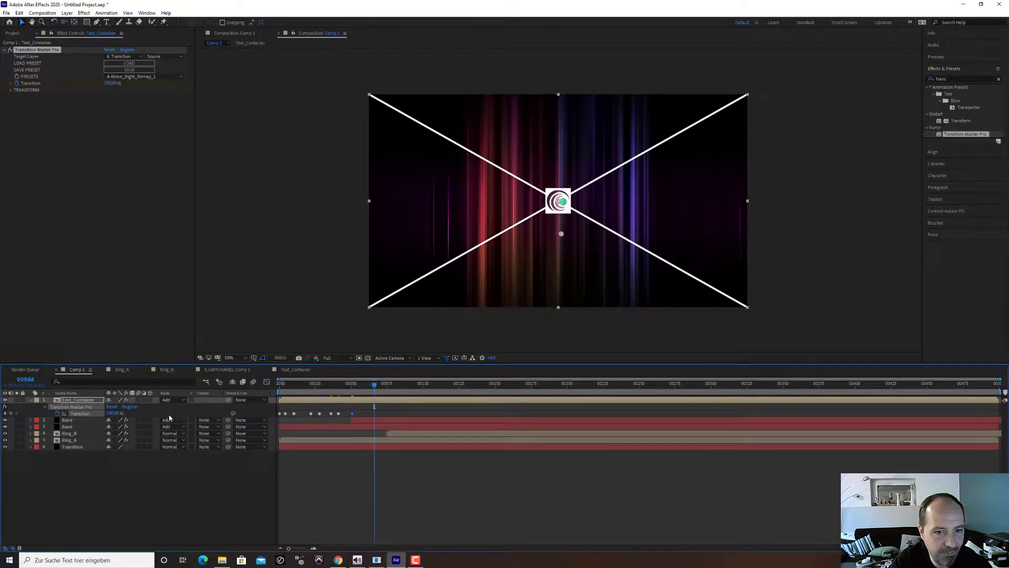
# - Keyframe Text_Container's Transition value to 0% near frame 68 and play the title glitch animation from the start
pyautogui.moveTo(110, 413); pyautogui.dragTo(41, 413)
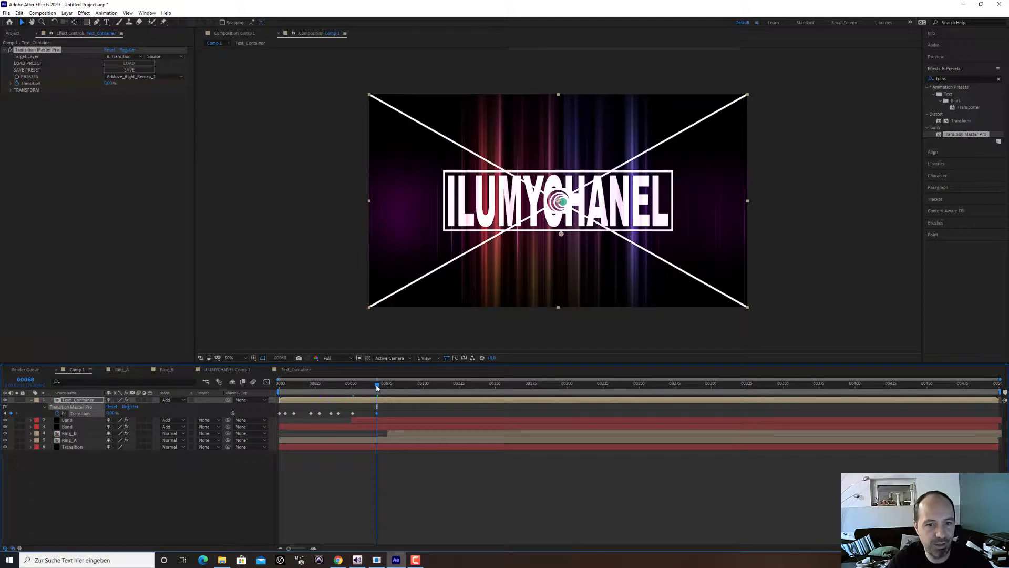
pyautogui.moveTo(377, 384); pyautogui.dragTo(245, 382)
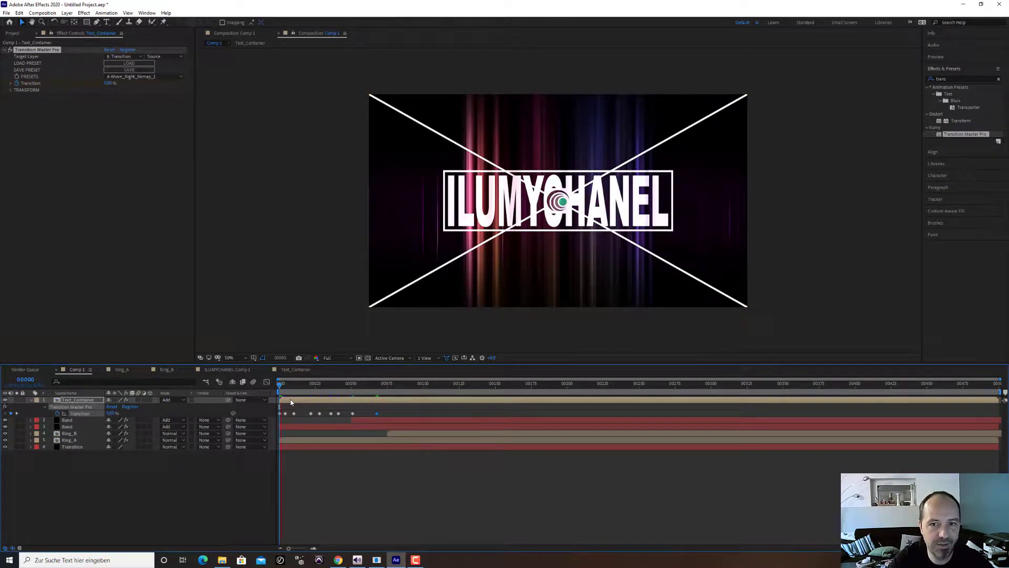
pyautogui.press('space')
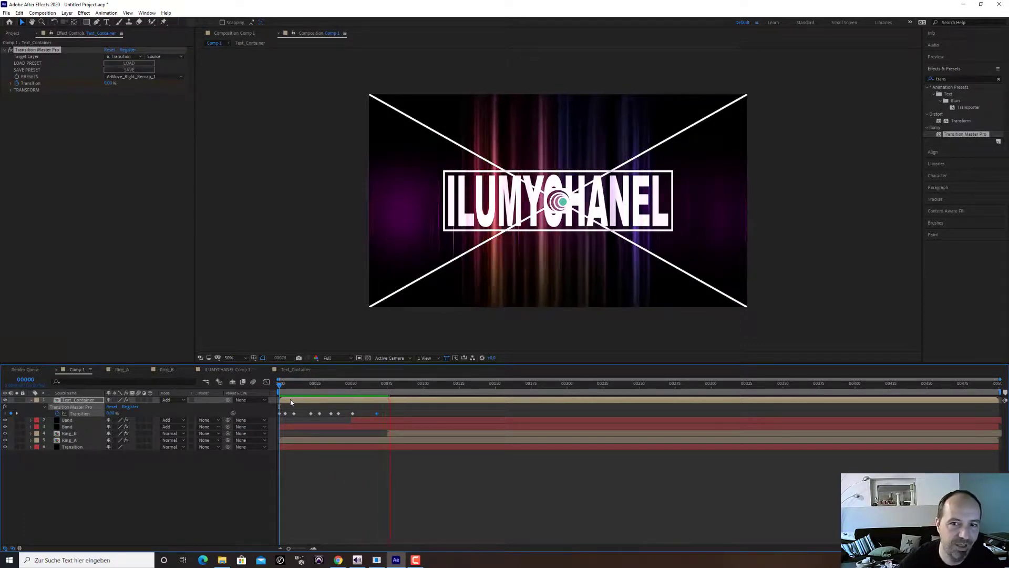
pyautogui.click(390, 385)
pyautogui.moveTo(390, 390); pyautogui.dragTo(255, 389)
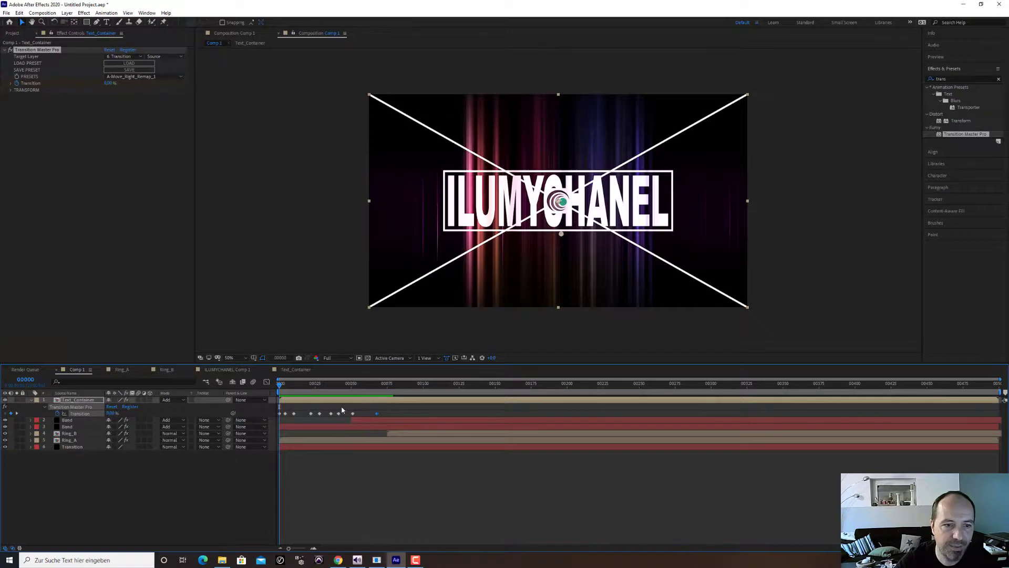
# - Remove the Transition Master Pro effect from Text_Container and delete the Transition layer
pyautogui.click(41, 51)
pyautogui.press('Delete')
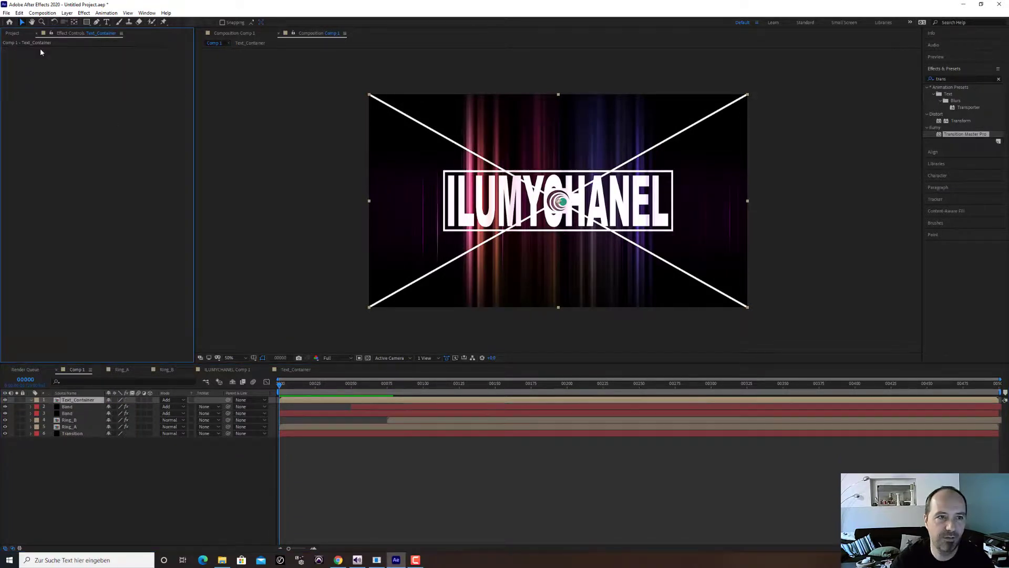
pyautogui.click(73, 434)
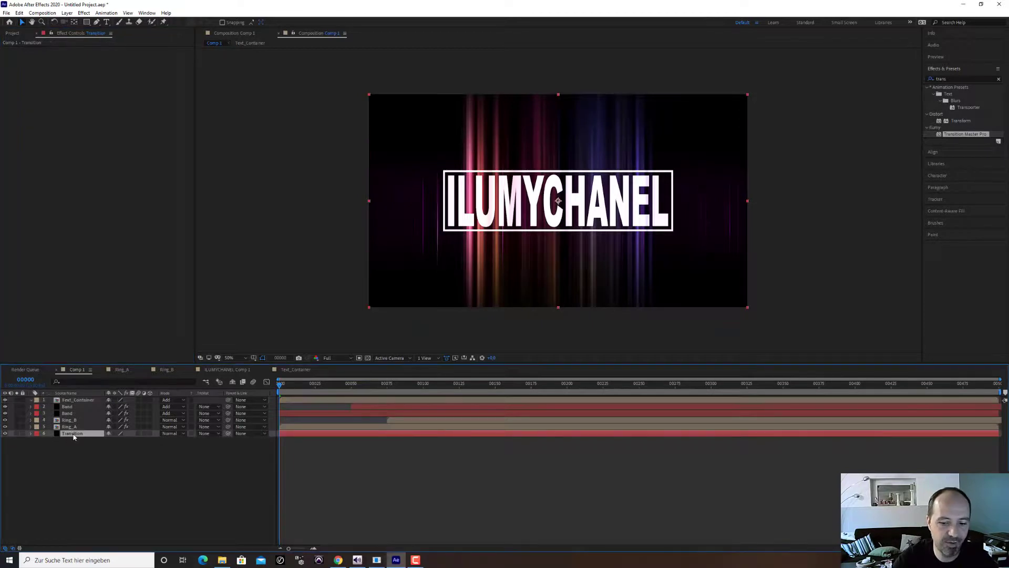
pyautogui.press('Delete')
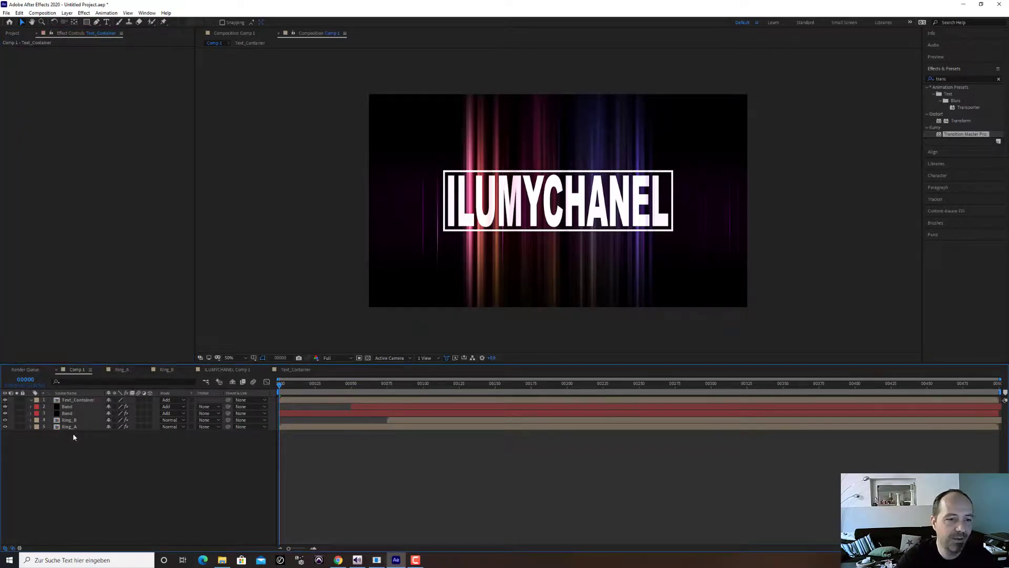
# - Search the effects for "tile" and apply CC Tiler to the Text_Container layer
pyautogui.click(84, 400)
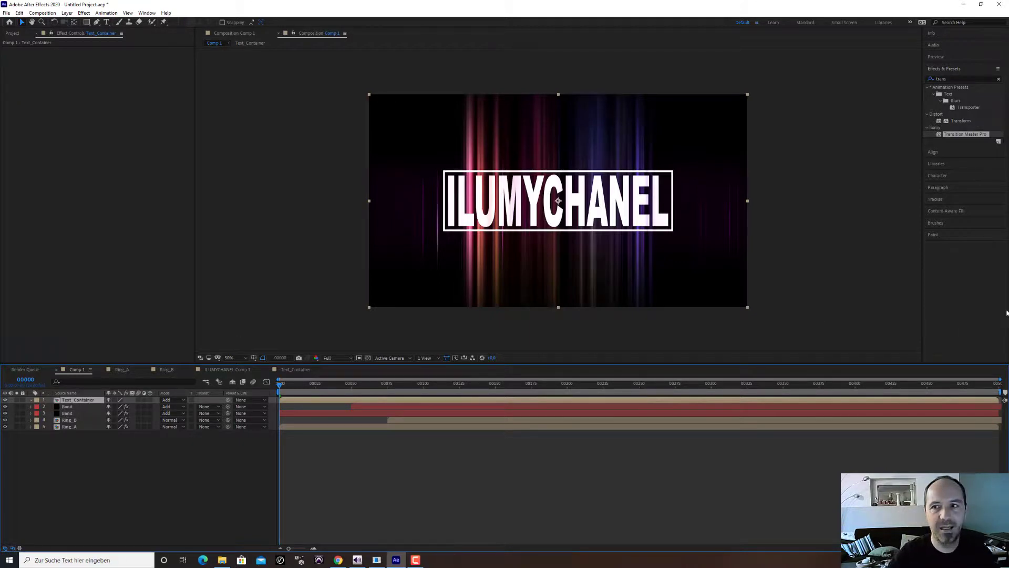
pyautogui.click(960, 79)
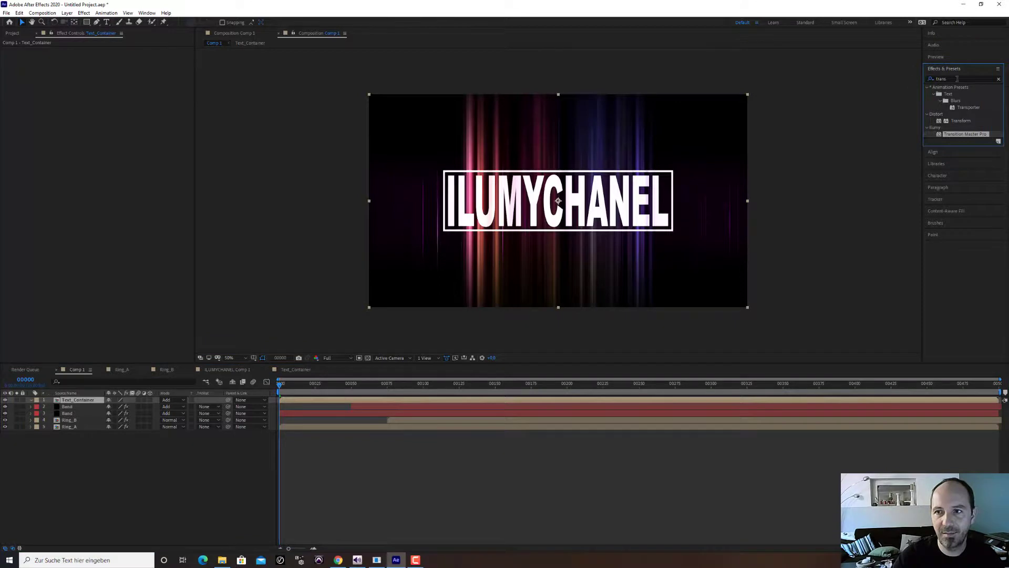
pyautogui.moveTo(957, 79); pyautogui.dragTo(901, 81)
pyautogui.write('tile')
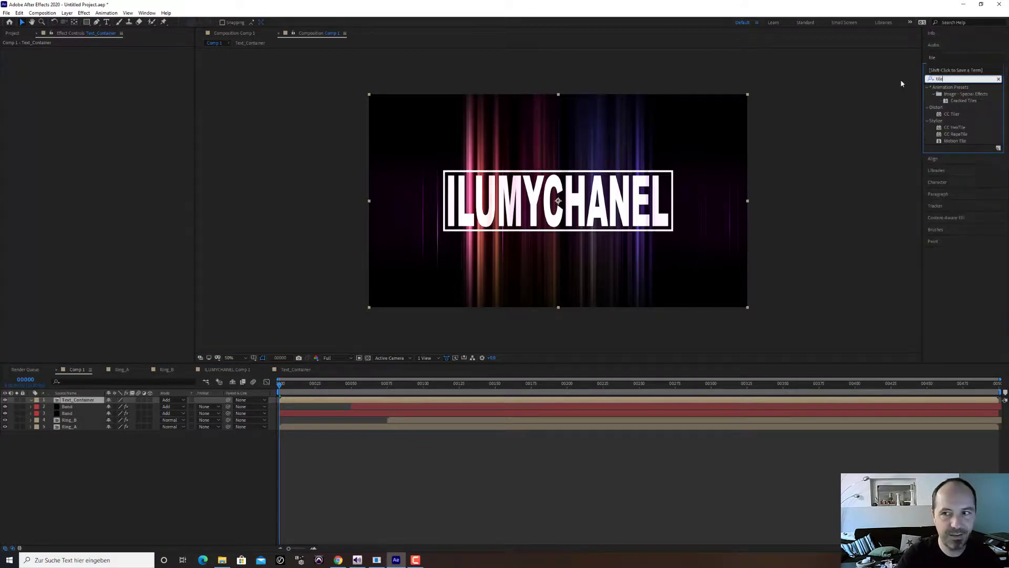
pyautogui.doubleClick(953, 114)
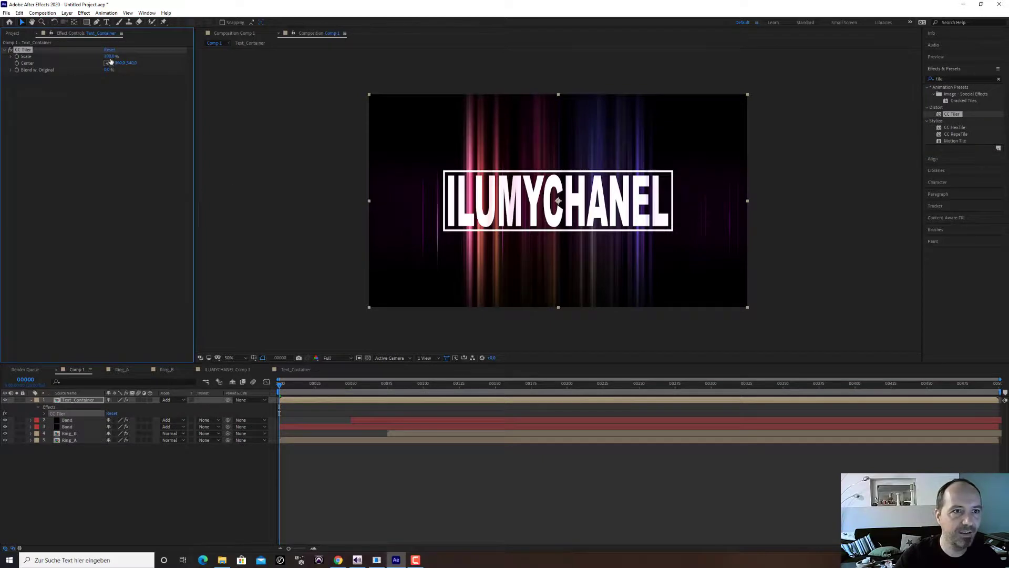
# - Keyframe the CC Tiler Scale at 100% on frame 0, 50% on frame 8 and 100% on frame 9
pyautogui.moveTo(110, 56)
pyautogui.mouseDown()
pyautogui.moveTo(77, 57)
pyautogui.moveTo(116, 51)
pyautogui.mouseUp()
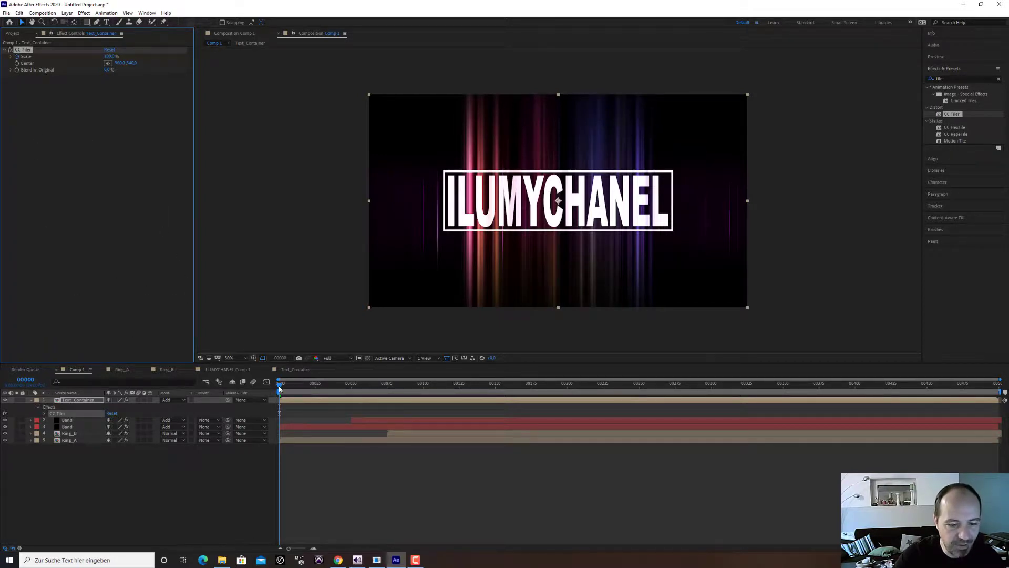
pyautogui.press('space')
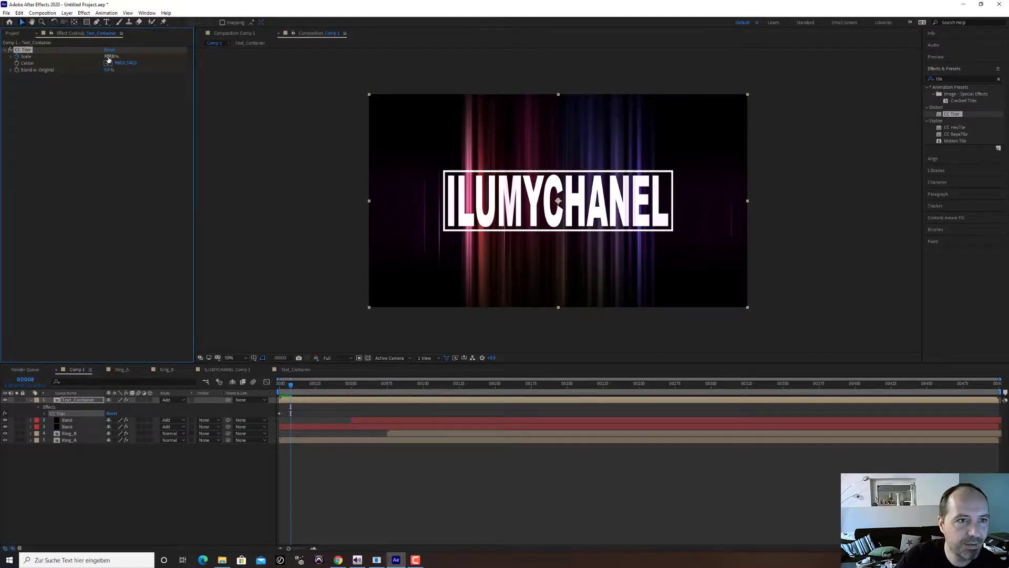
pyautogui.moveTo(110, 57); pyautogui.dragTo(91, 60)
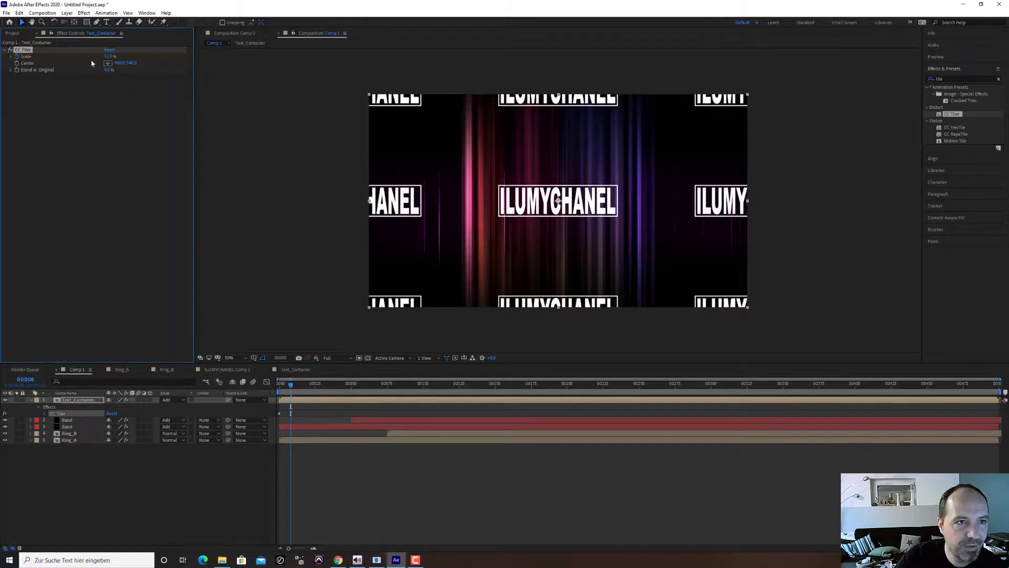
pyautogui.click(109, 56)
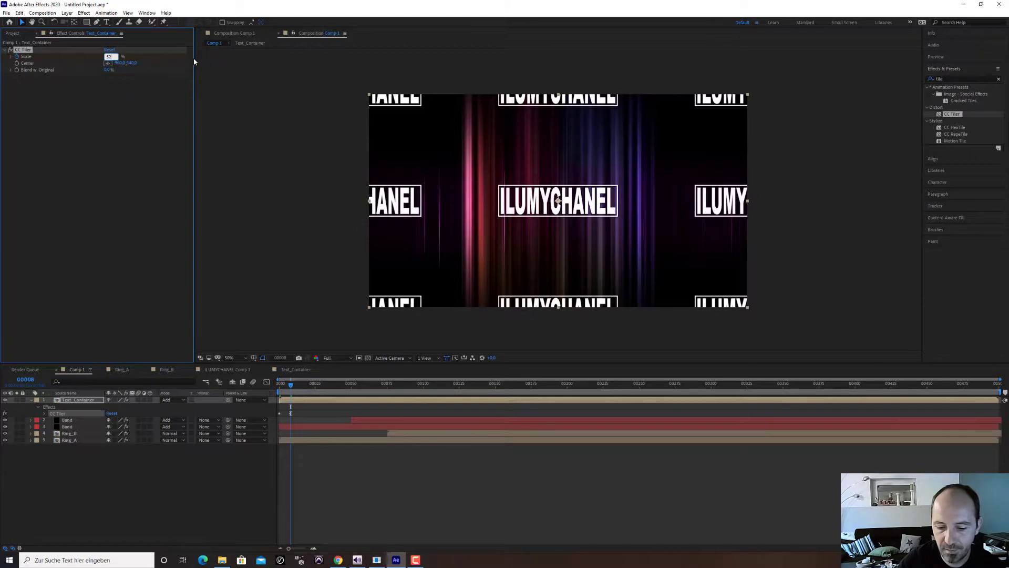
pyautogui.write('50')
pyautogui.press('Return')
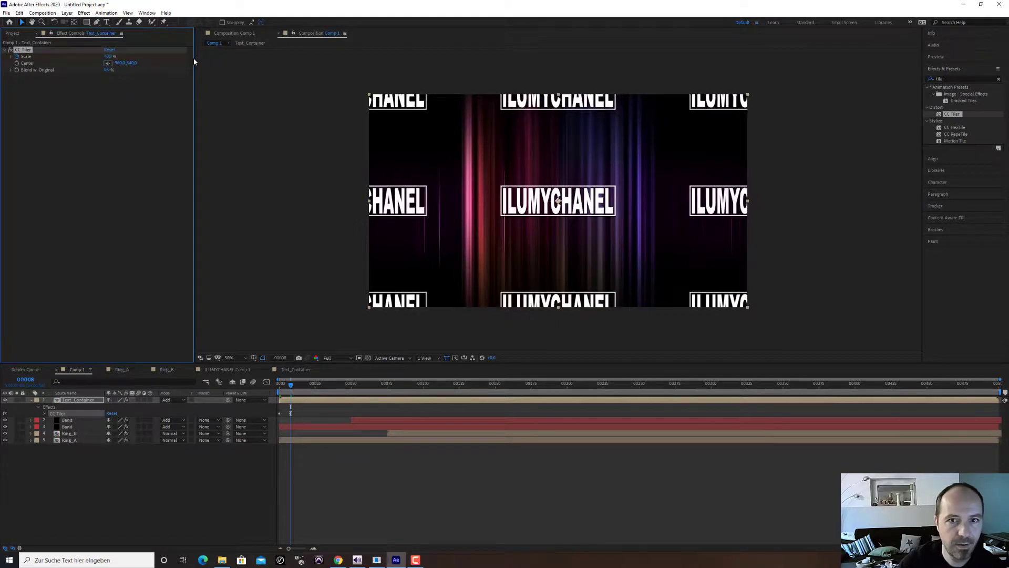
pyautogui.click(293, 386)
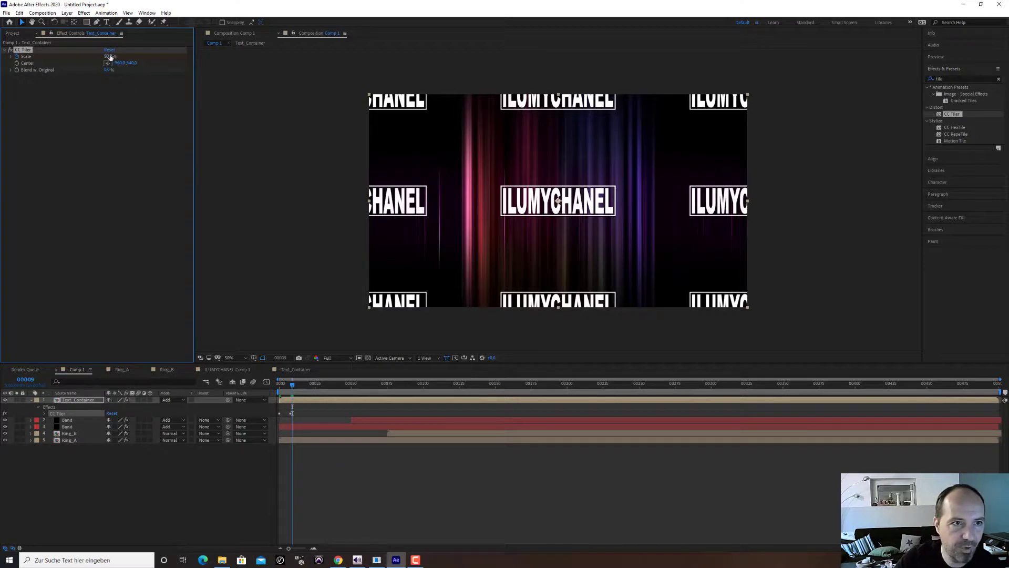
pyautogui.moveTo(110, 57); pyautogui.dragTo(151, 55)
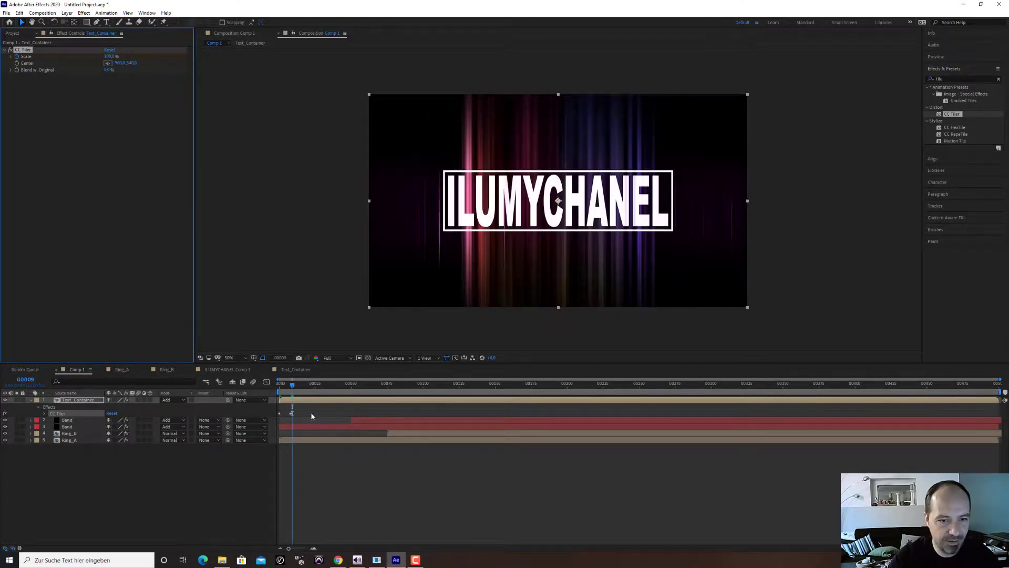
# - Reveal Text_Container's Scale keyframes and copy all three so the sequence repeats from frame 20
pyautogui.scroll(3, 310, 419)
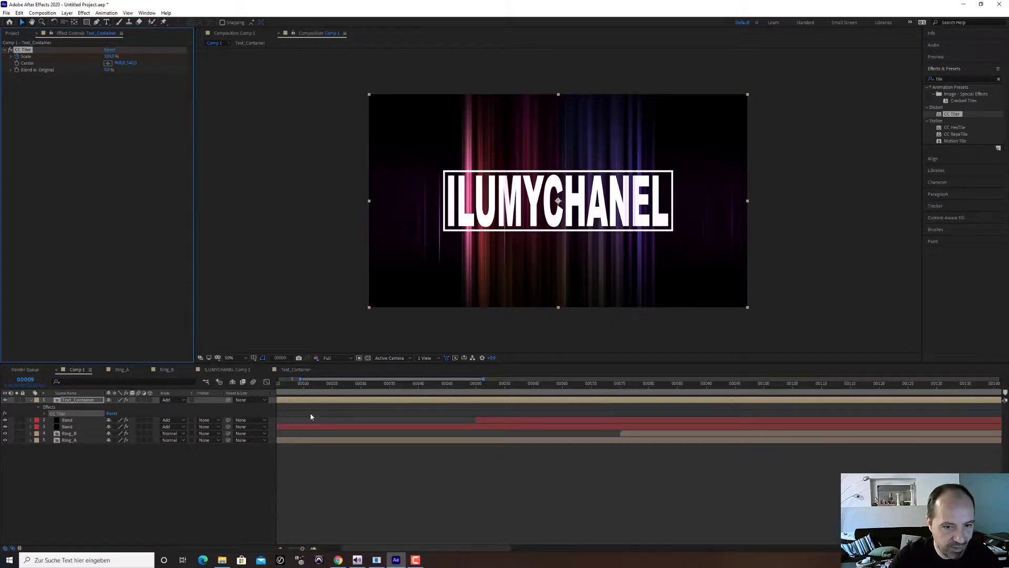
pyautogui.scroll(3, 310, 416)
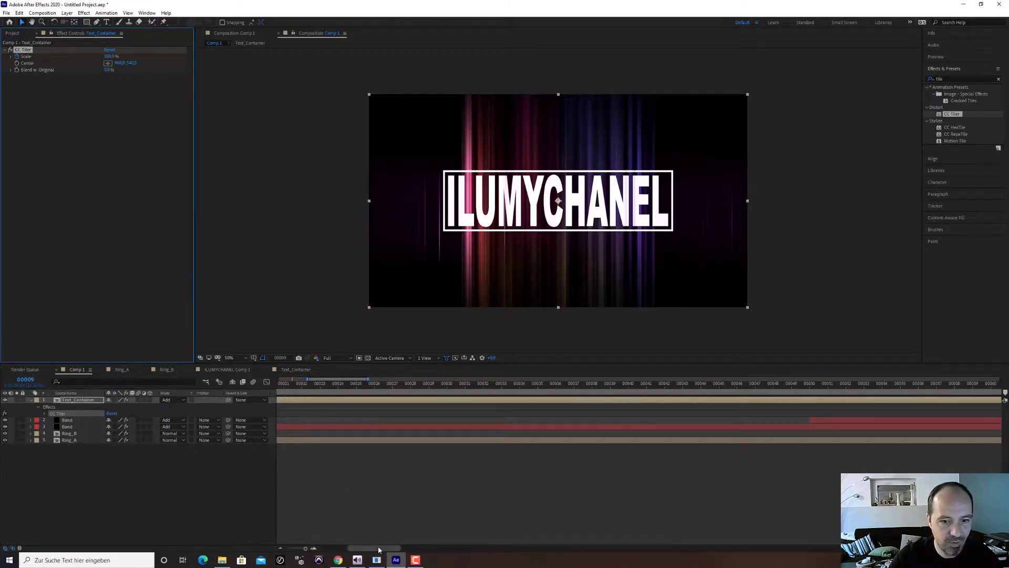
pyautogui.moveTo(378, 550); pyautogui.dragTo(320, 546)
pyautogui.scroll(-2, 373, 466)
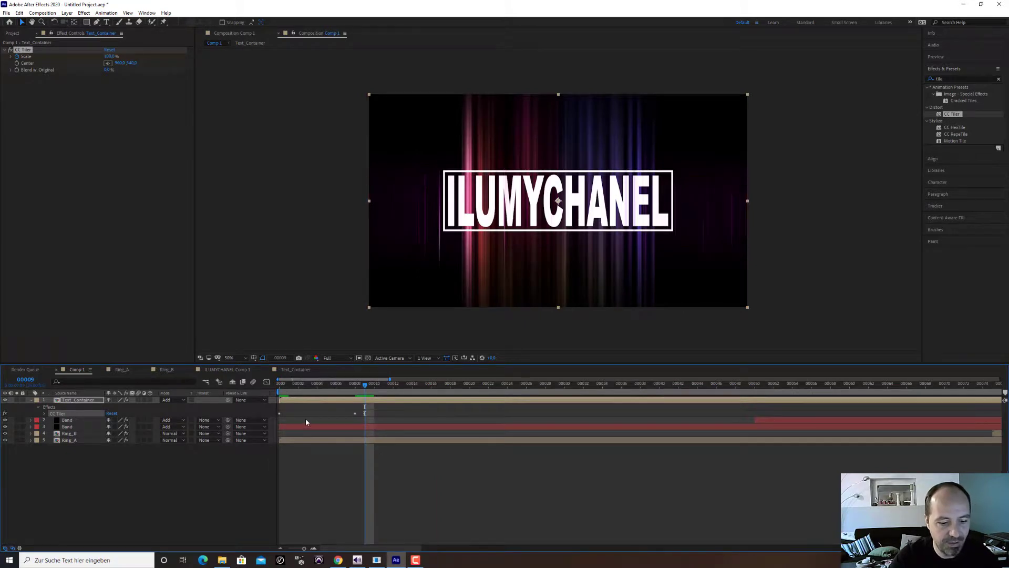
pyautogui.press('u')
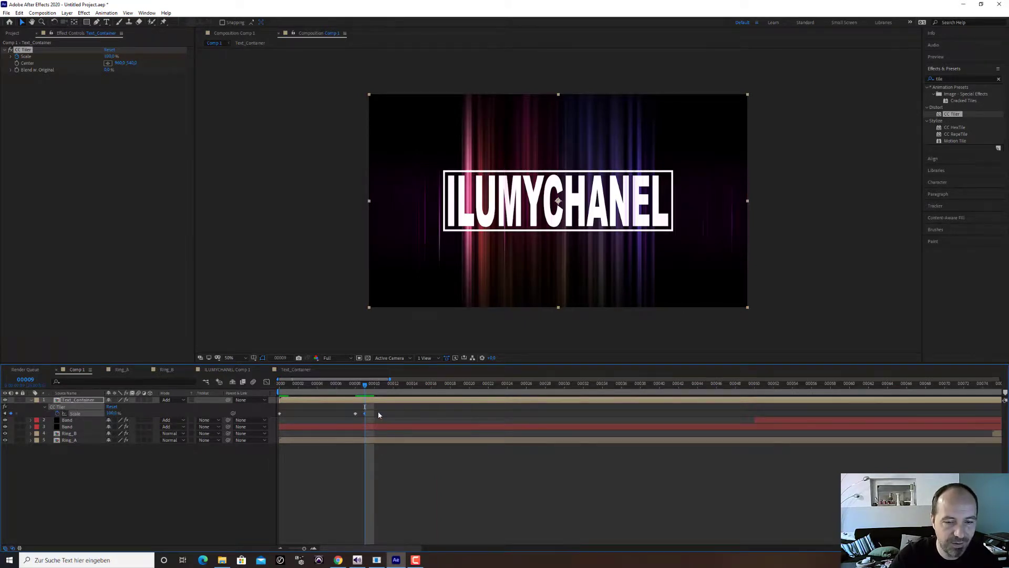
pyautogui.moveTo(379, 413); pyautogui.dragTo(276, 431)
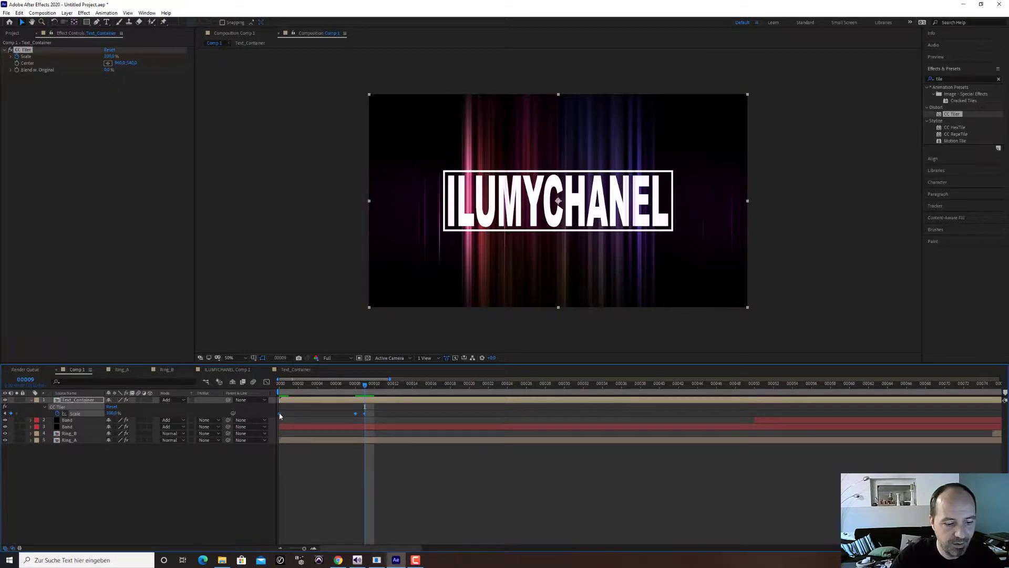
pyautogui.moveTo(307, 416); pyautogui.dragTo(279, 417)
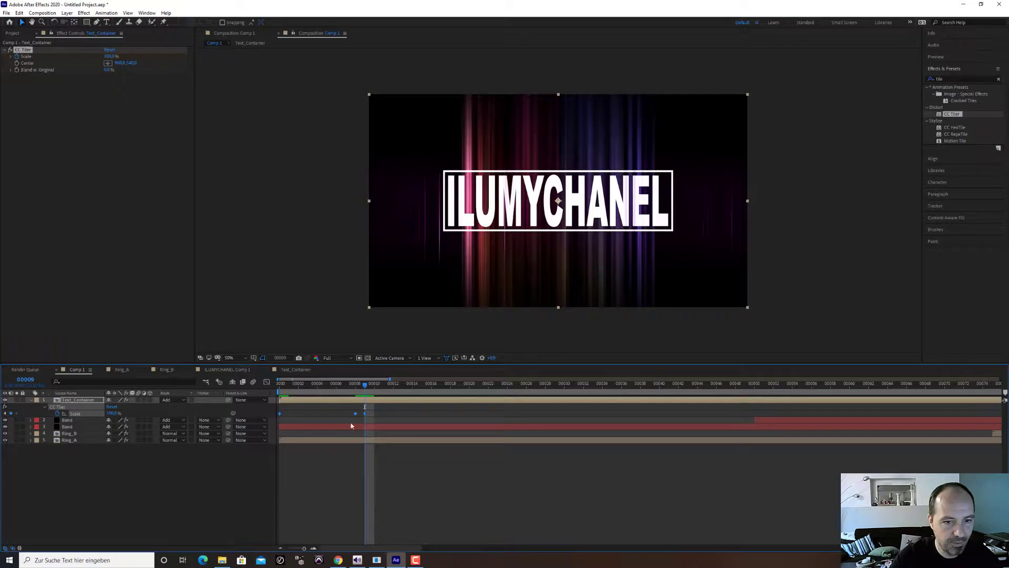
pyautogui.moveTo(383, 409); pyautogui.dragTo(275, 423)
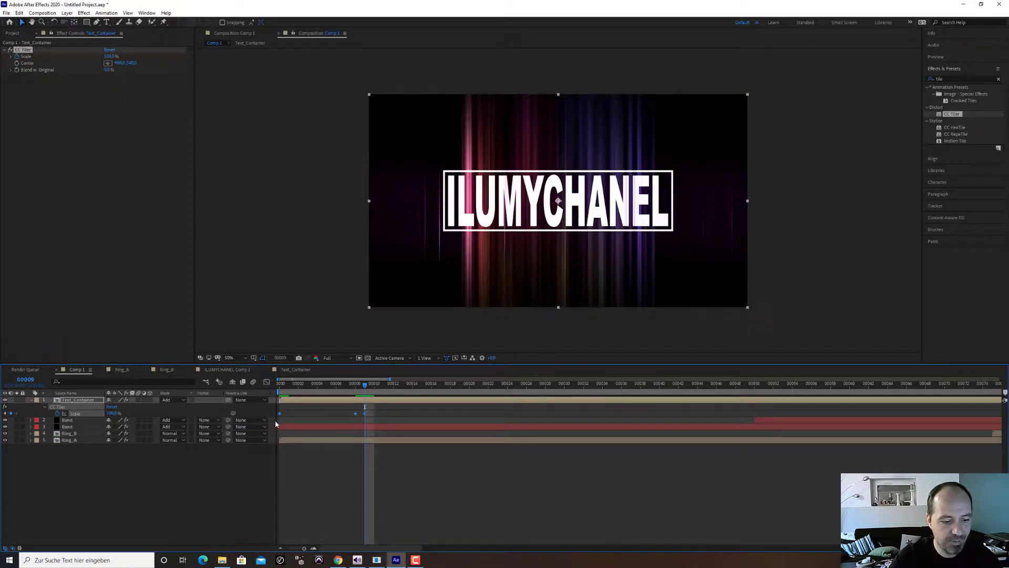
pyautogui.moveTo(365, 387); pyautogui.dragTo(468, 388)
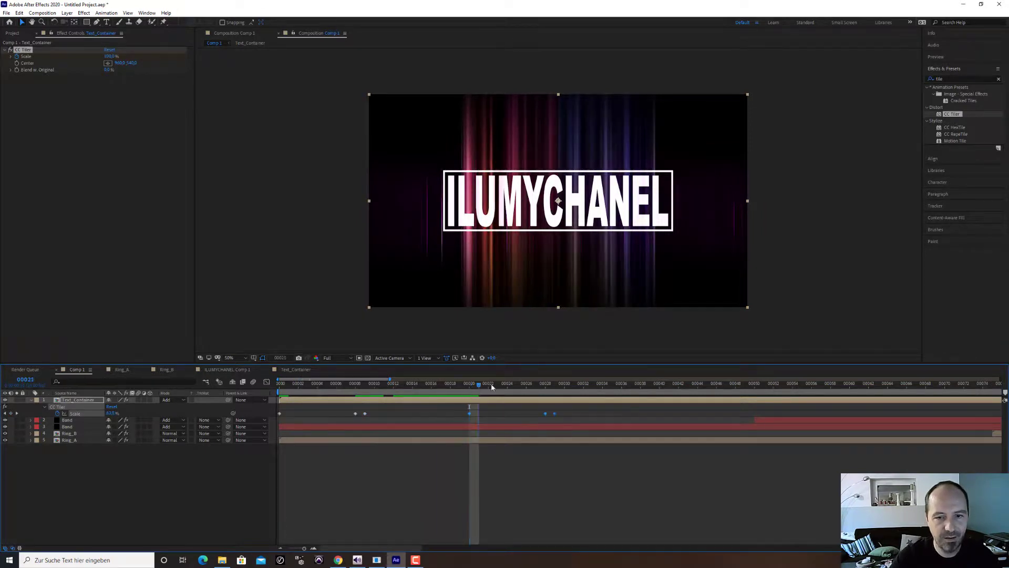
# - Play back the repeated CC Tiler scale animation from frame 0
pyautogui.moveTo(467, 388); pyautogui.dragTo(332, 386)
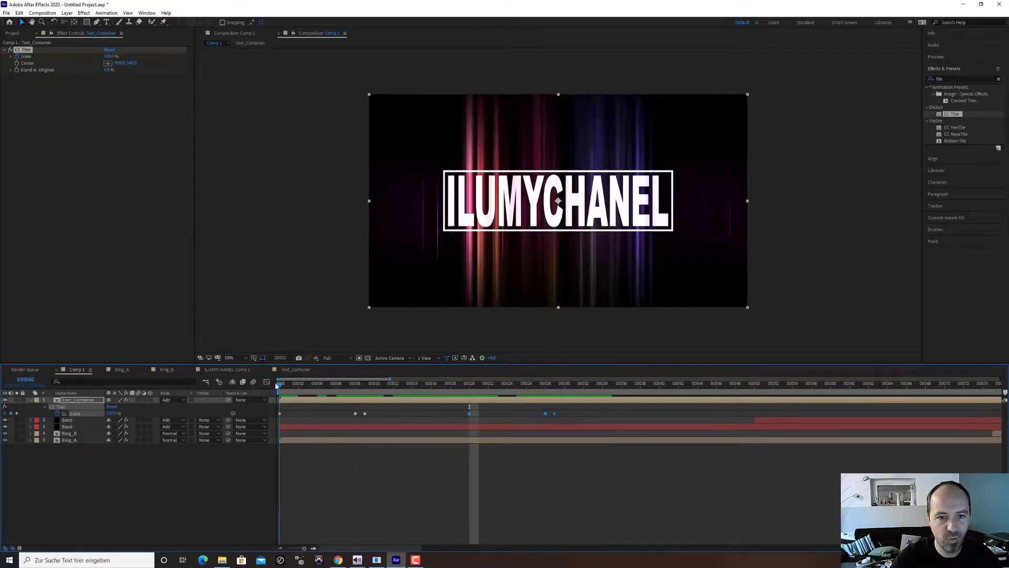
pyautogui.press('Home')
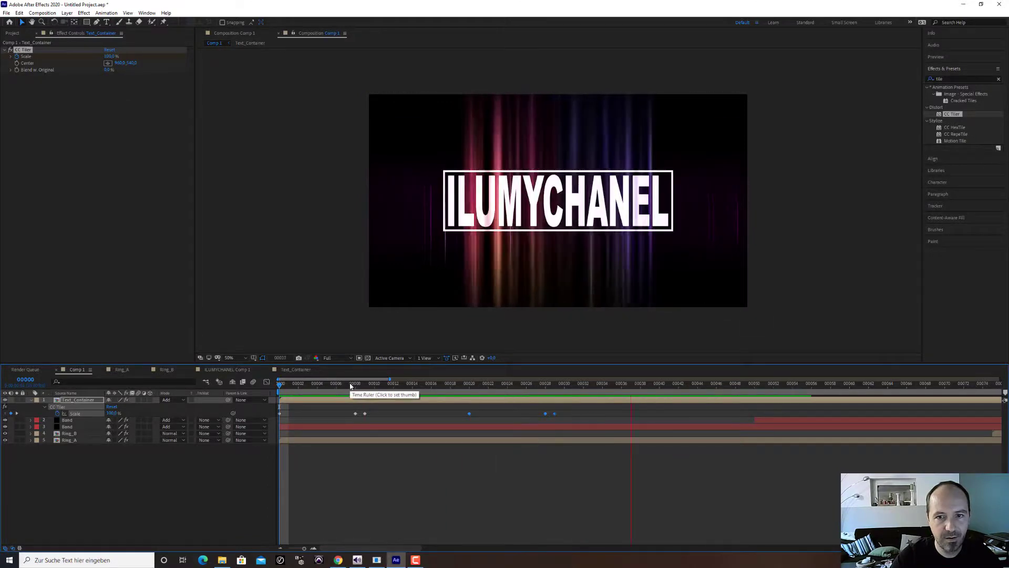
pyautogui.press('space')
pyautogui.moveTo(480, 387); pyautogui.dragTo(397, 393)
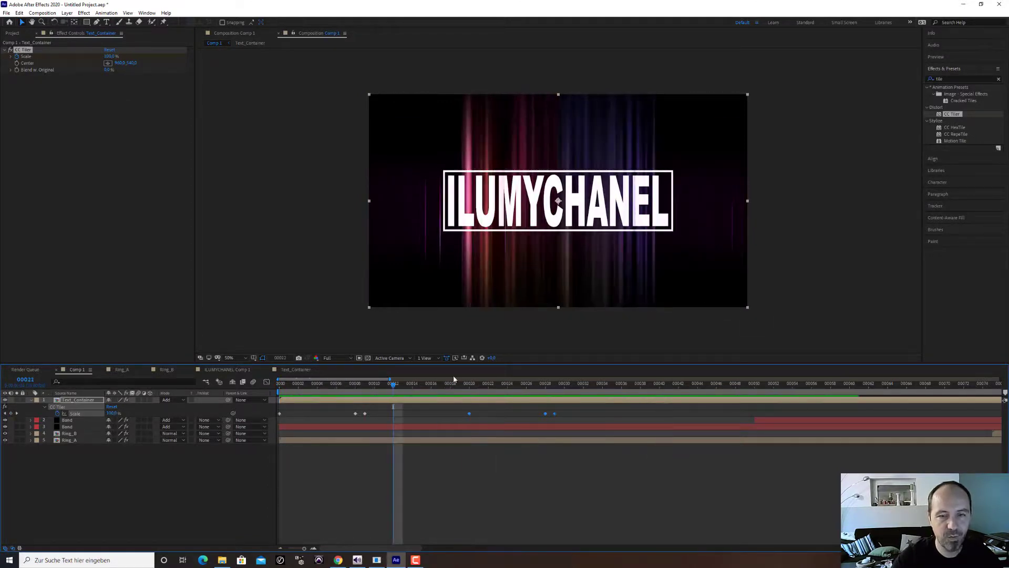
# - Add CC HexTile to Text_Container, increase its Radius until the tiles are large enough to show the title, and preview the result
pyautogui.doubleClick(955, 128)
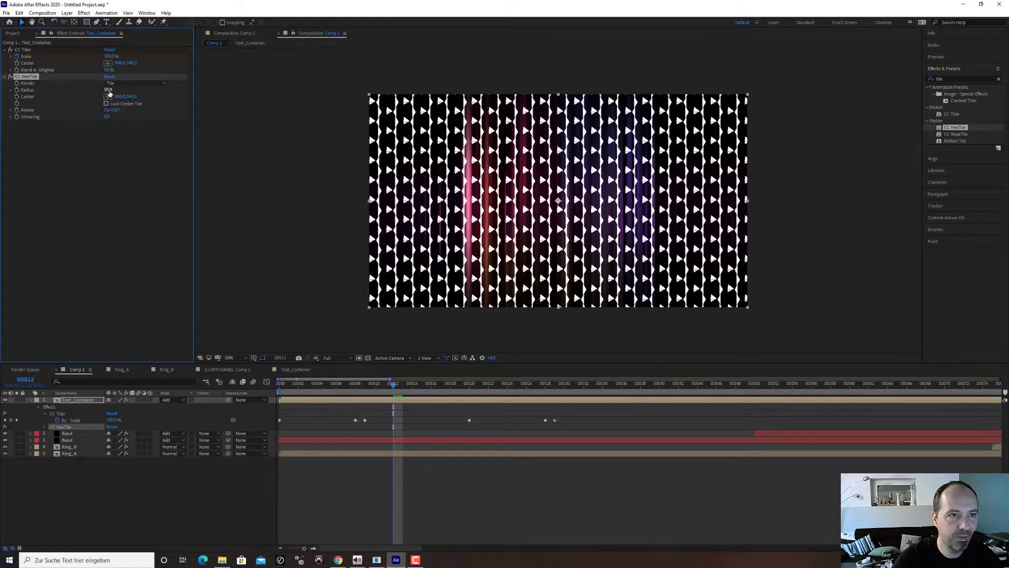
pyautogui.moveTo(108, 89); pyautogui.dragTo(218, 81)
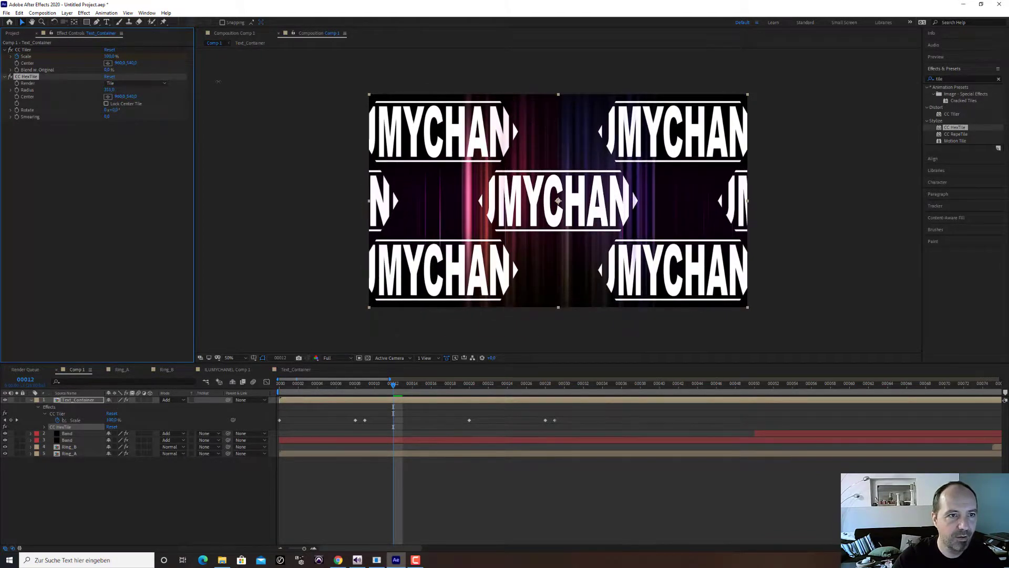
pyautogui.moveTo(393, 385); pyautogui.dragTo(346, 385)
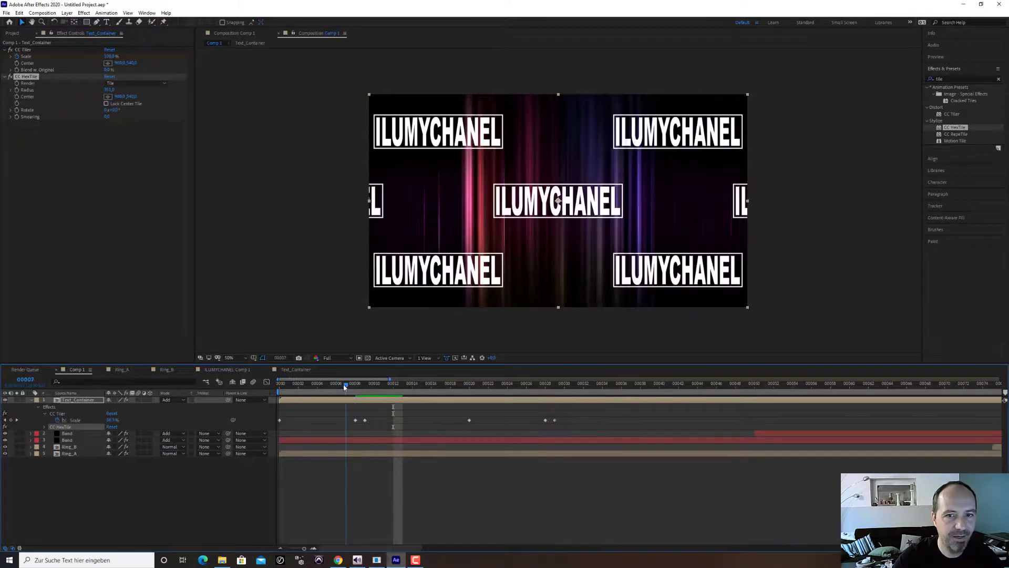
pyautogui.press('space')
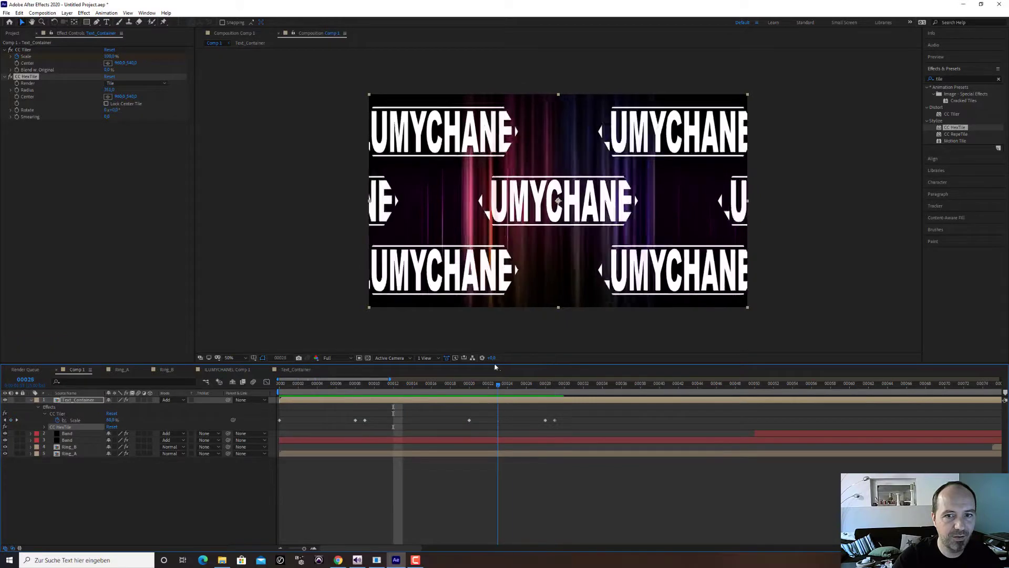
pyautogui.press('space')
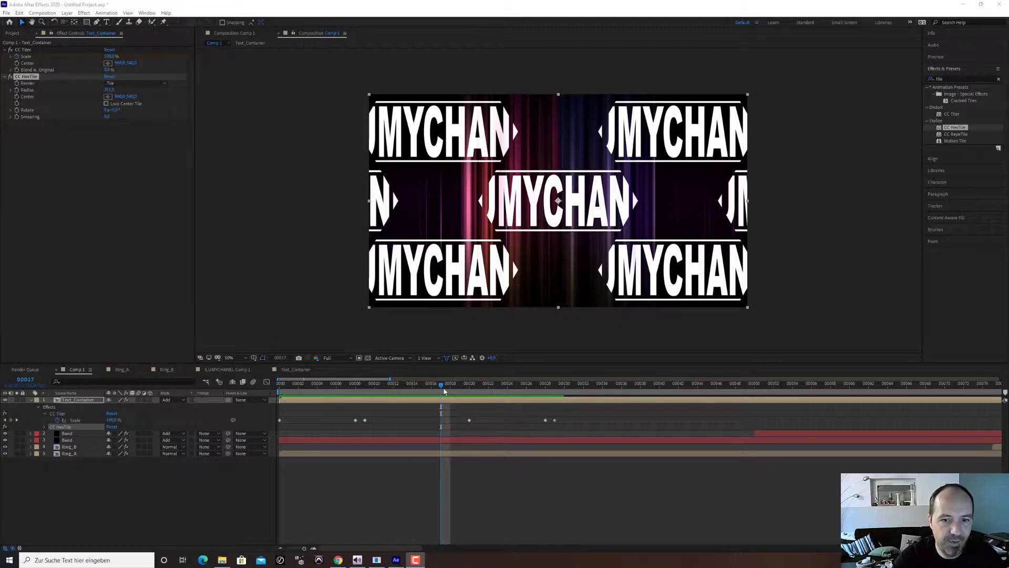
pyautogui.moveTo(442, 386); pyautogui.dragTo(334, 383)
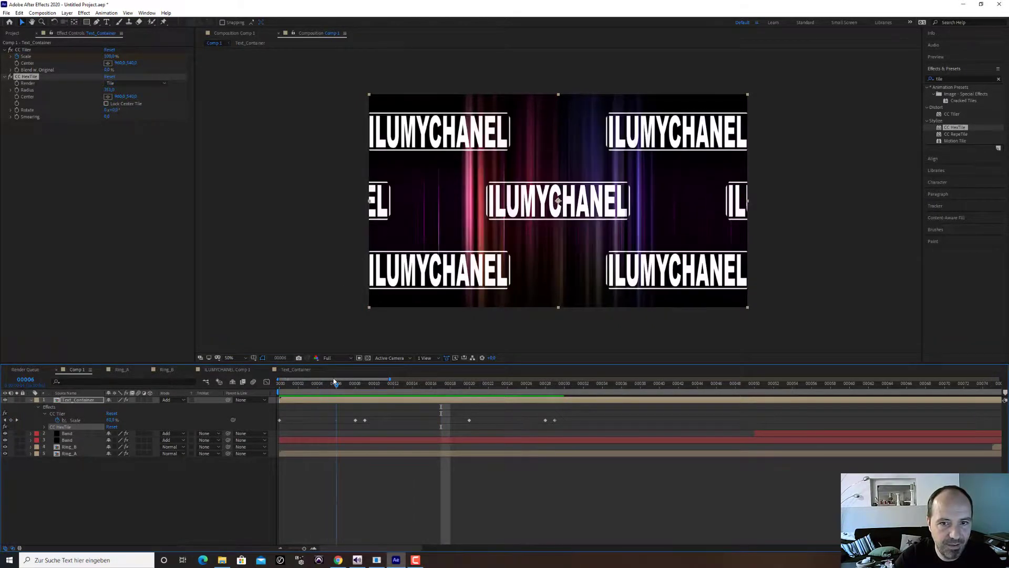
# - Keyframe the CC HexTile Radius at its current value on frame 6 and raise it to about 1230 on frame 7
pyautogui.click(17, 92)
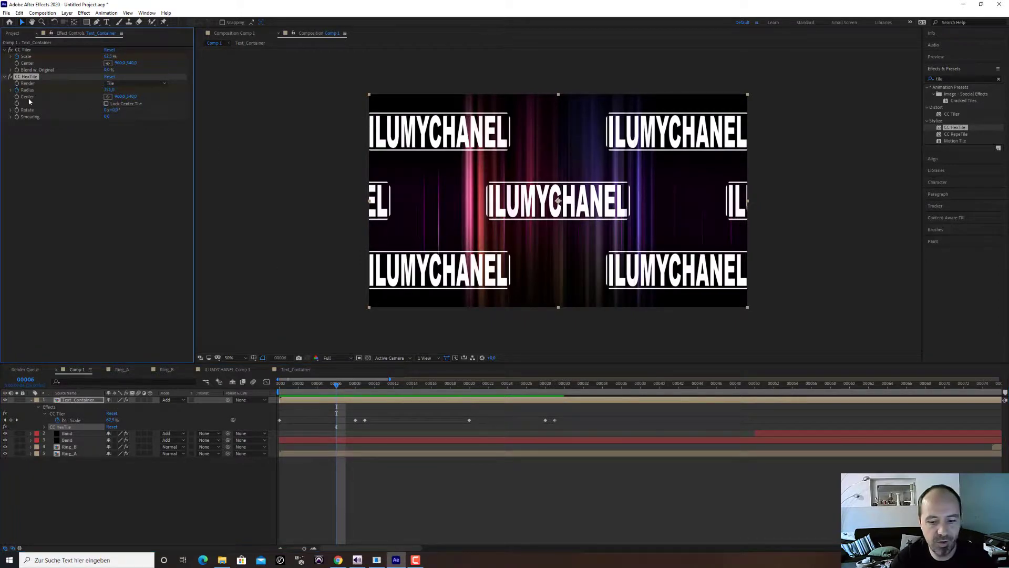
pyautogui.press('pagedown')
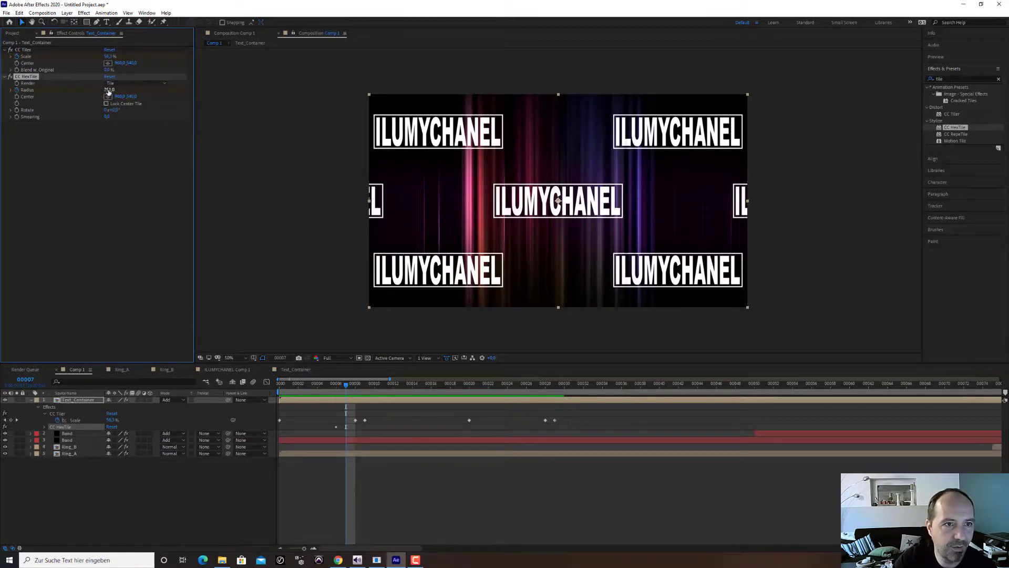
pyautogui.moveTo(109, 89); pyautogui.dragTo(337, 90)
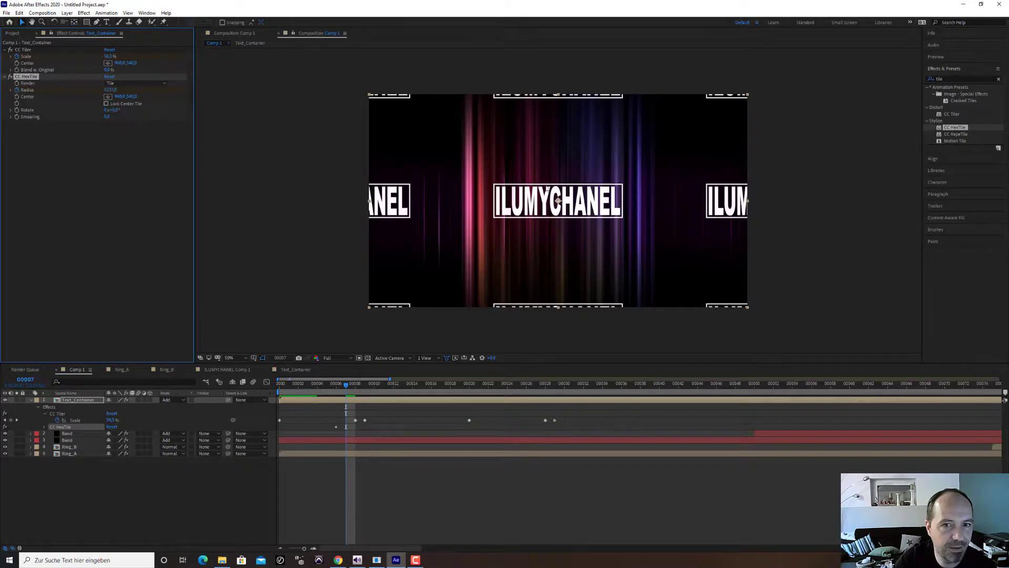
# - Reveal the Radius keyframes, hold the Radius with a keyframe on frame 12 and lower it to about 560 on frame 13
pyautogui.moveTo(361, 390); pyautogui.dragTo(394, 389)
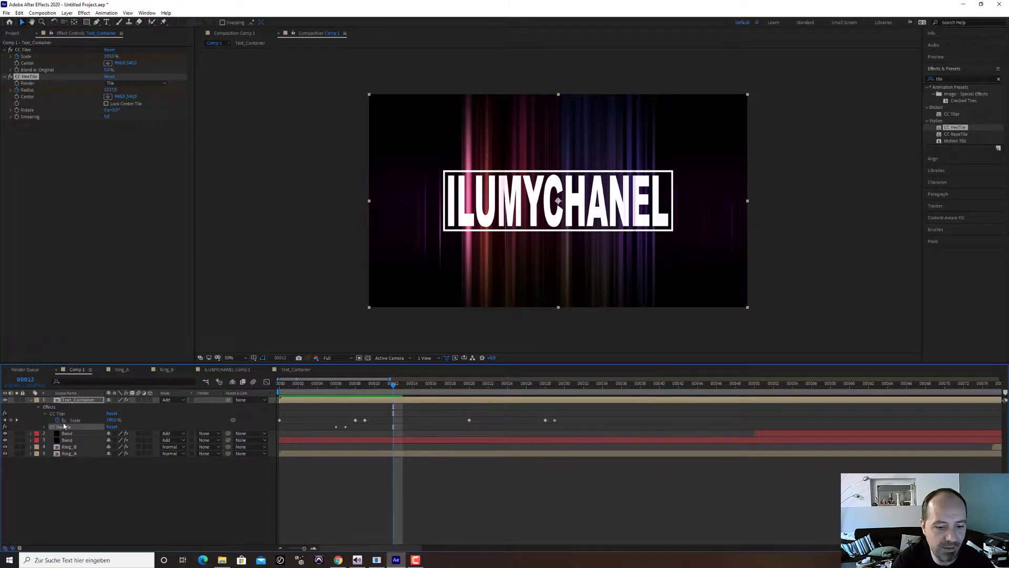
pyautogui.press('u')
pyautogui.press('u')
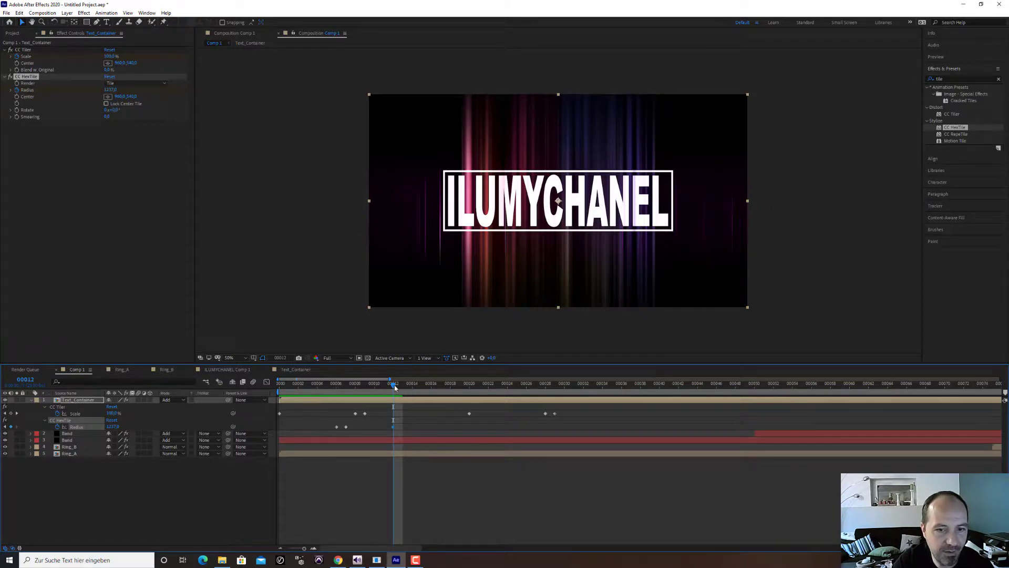
pyautogui.press('pagedown')
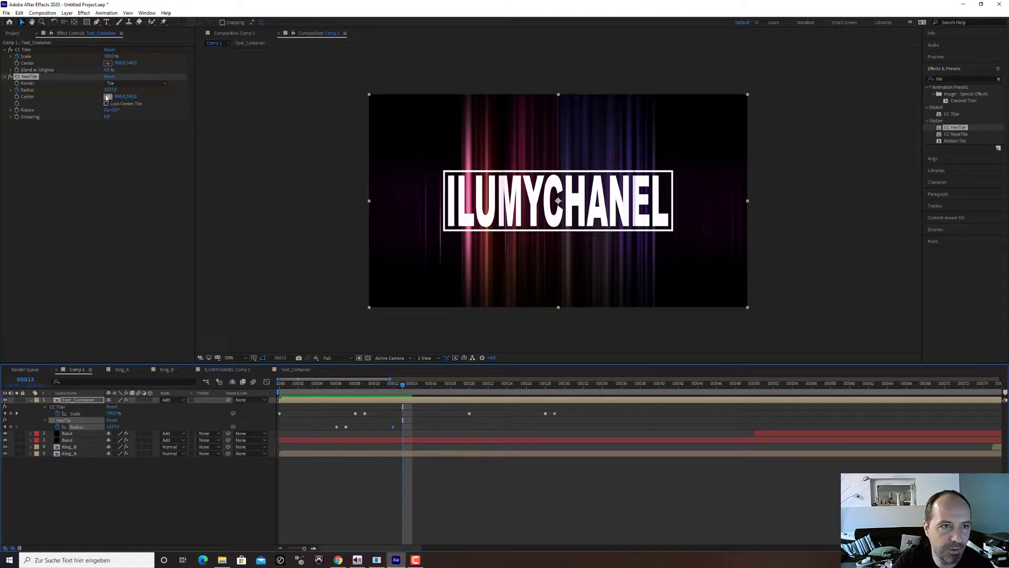
pyautogui.moveTo(110, 89); pyautogui.dragTo(21, 90)
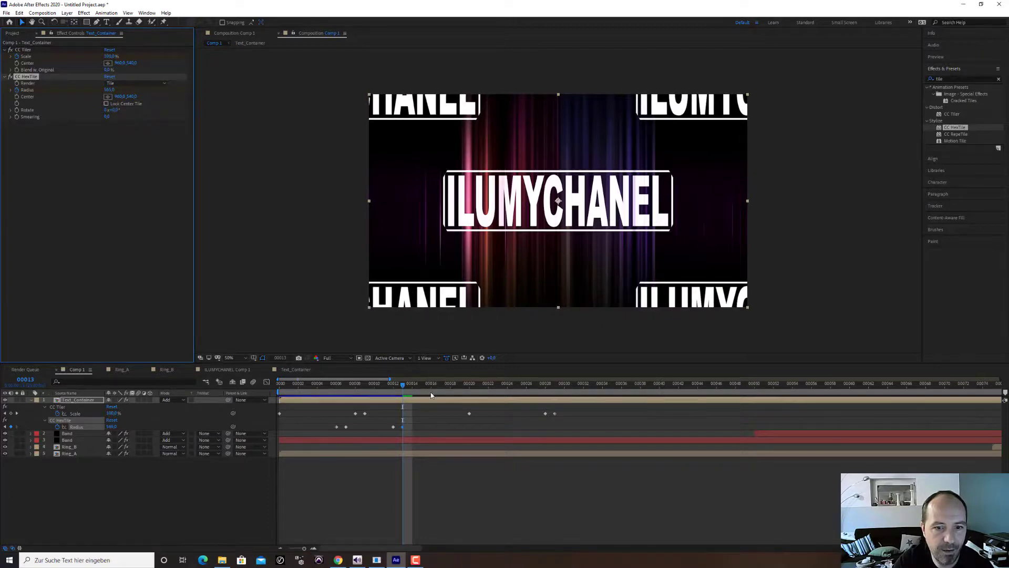
# - Hold the CC HexTile Radius with a keyframe on frame 17 and raise it to about 950 on frame 18
pyautogui.press('pagedown')
pyautogui.press('pagedown')
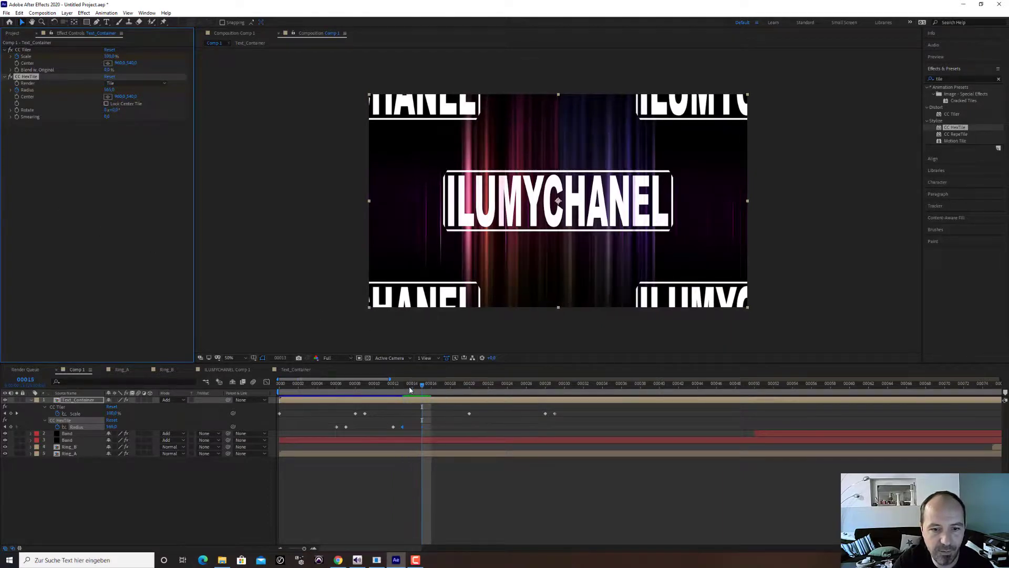
pyautogui.press('pagedown')
pyautogui.press('pagedown')
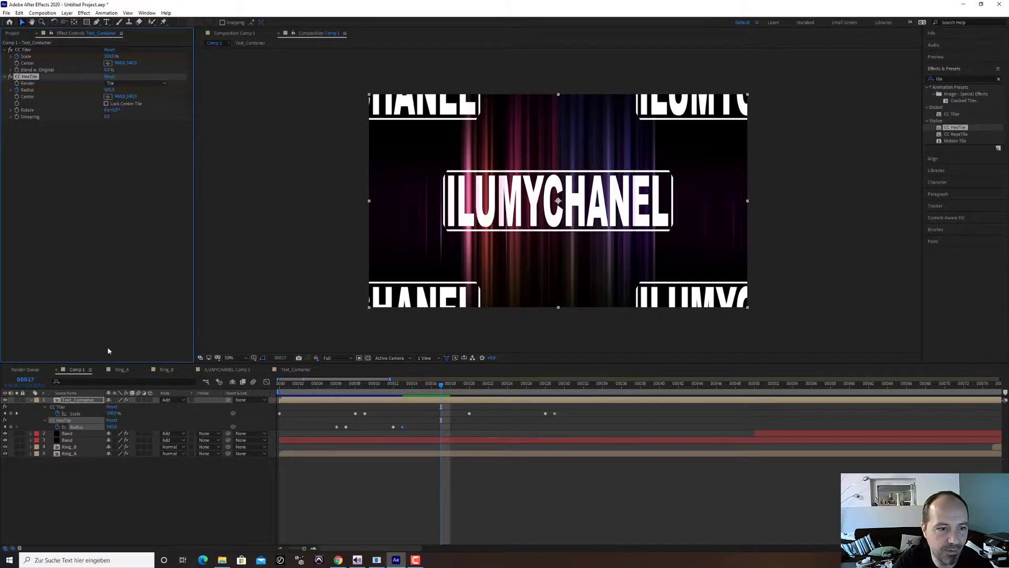
pyautogui.click(11, 427)
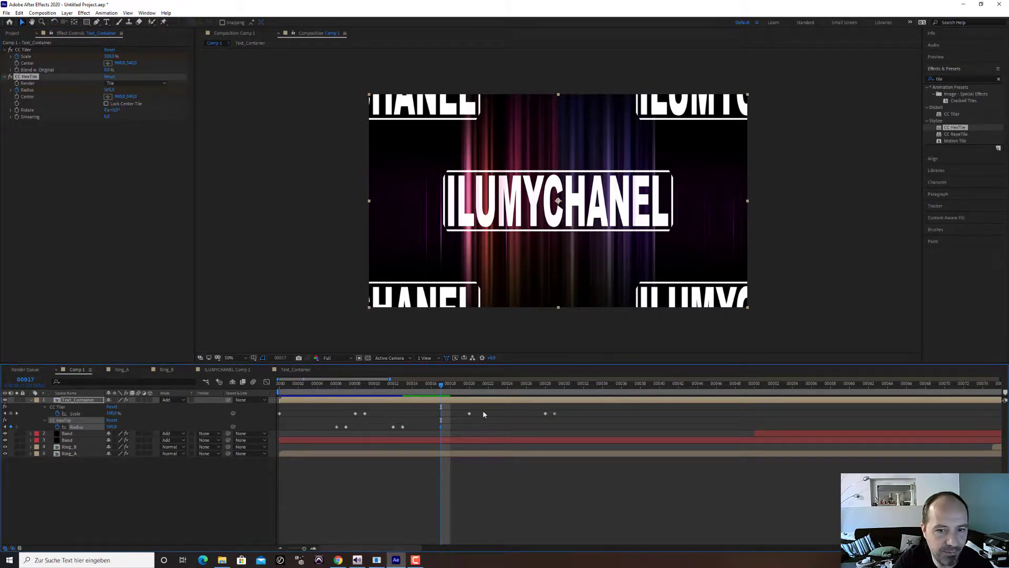
pyautogui.moveTo(442, 388)
pyautogui.mouseDown()
pyautogui.moveTo(406, 388)
pyautogui.moveTo(451, 388)
pyautogui.mouseUp()
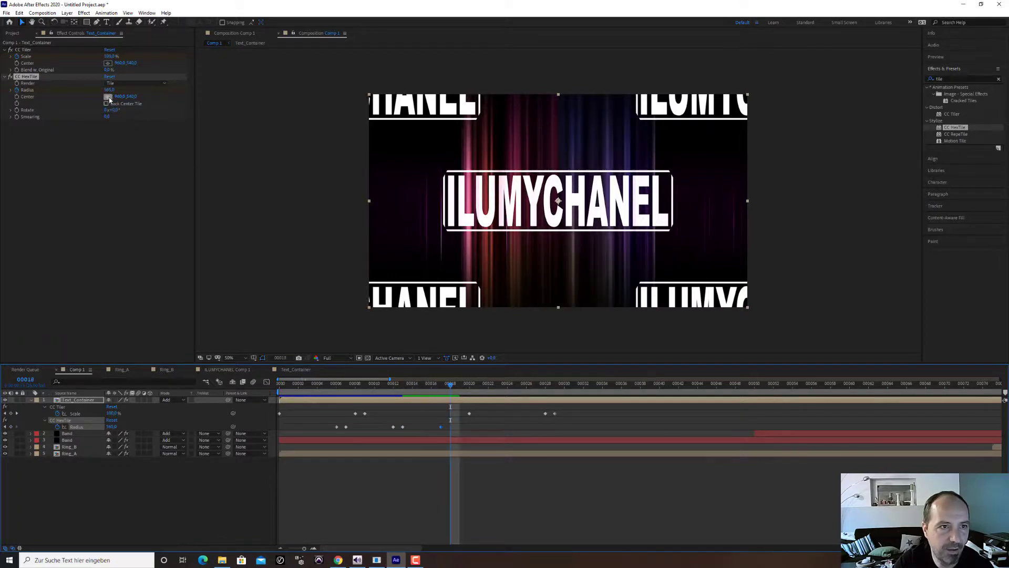
pyautogui.moveTo(109, 90); pyautogui.dragTo(255, 93)
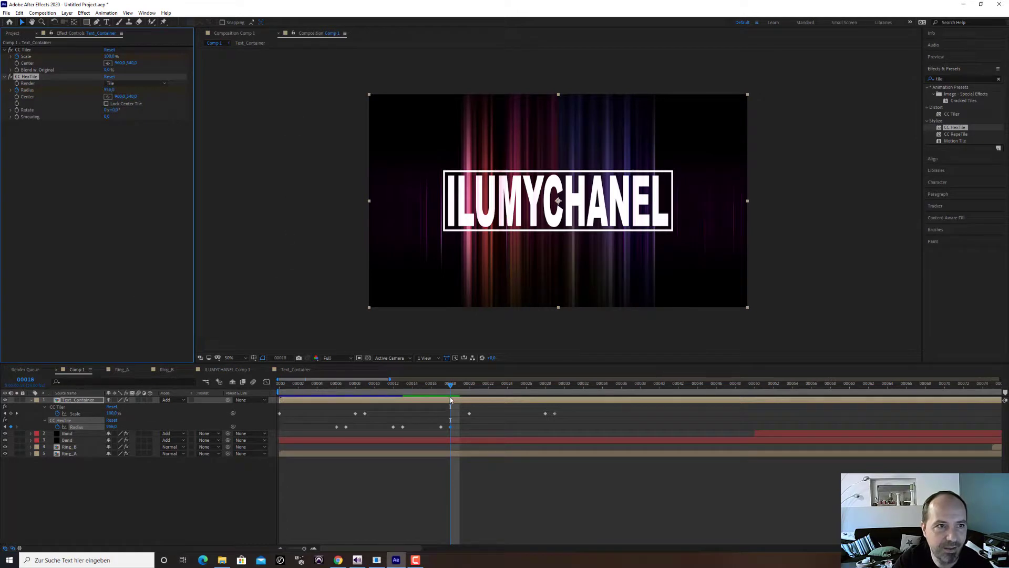
pyautogui.moveTo(452, 387)
pyautogui.mouseDown()
pyautogui.moveTo(264, 388)
pyautogui.moveTo(519, 377)
pyautogui.moveTo(265, 375)
pyautogui.moveTo(395, 375)
pyautogui.moveTo(421, 391)
pyautogui.moveTo(451, 393)
pyautogui.mouseUp()
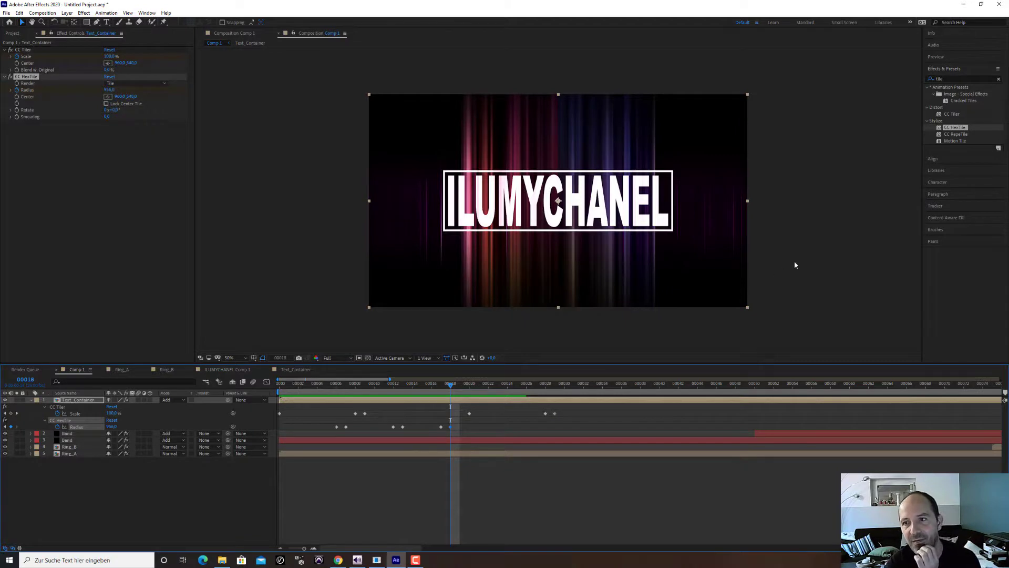
# - Apply the Cracked Tiles preset to Text_Container and reduce its Tile Cracking for a subtler break-up of the title
pyautogui.click(967, 100)
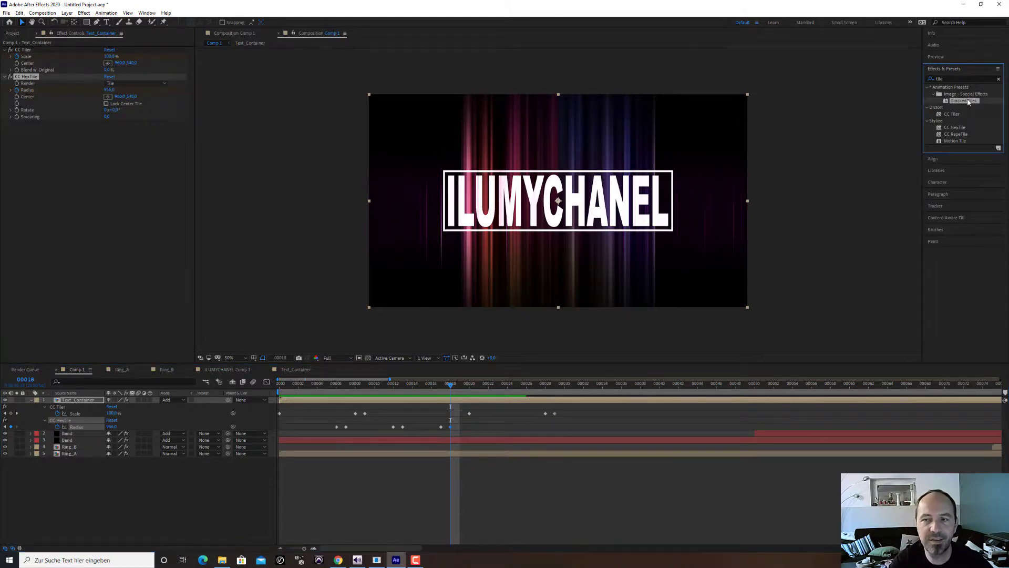
pyautogui.moveTo(966, 102); pyautogui.dragTo(645, 250)
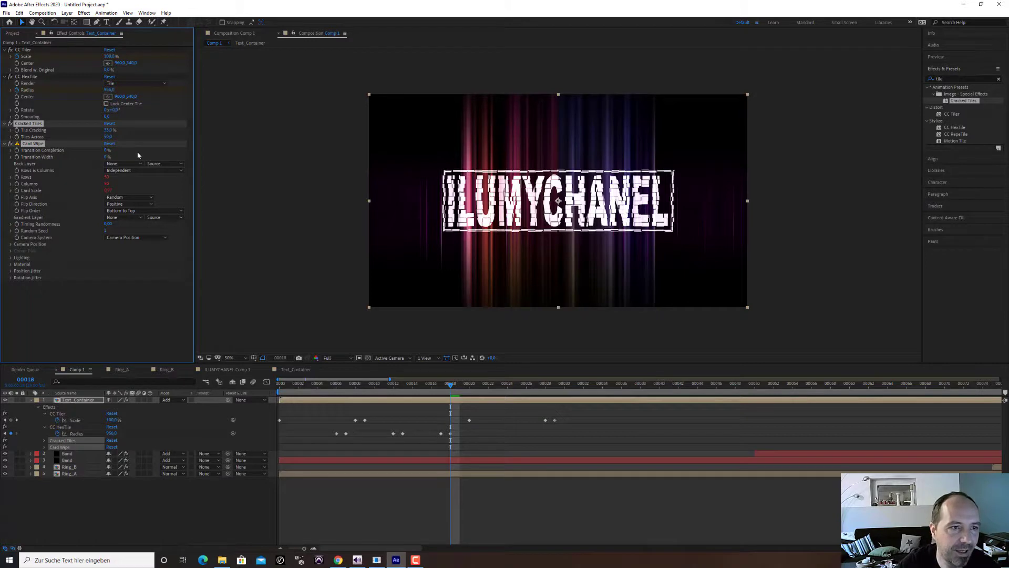
pyautogui.moveTo(108, 132); pyautogui.dragTo(139, 125)
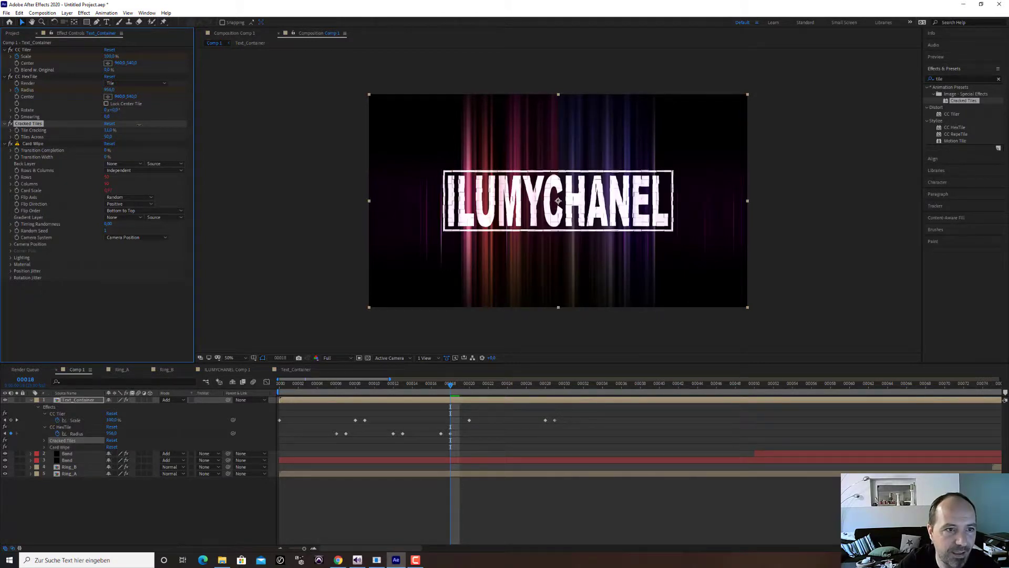
# - At frame 12, set the Cracked Tiles effect's Tiles Across to 2 and Tile Cracking to 0%
pyautogui.moveTo(449, 387); pyautogui.dragTo(393, 384)
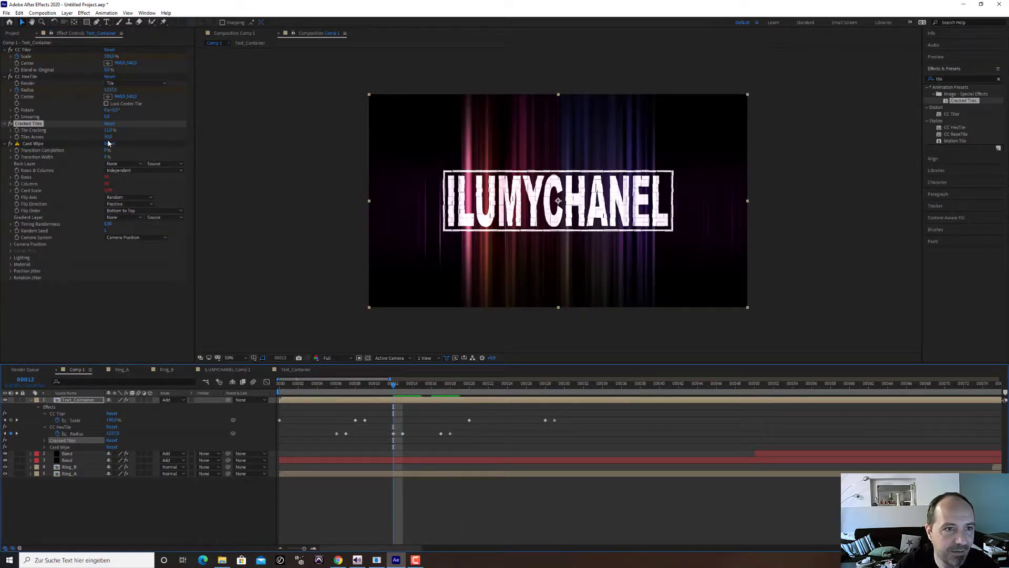
pyautogui.moveTo(109, 136); pyautogui.dragTo(83, 131)
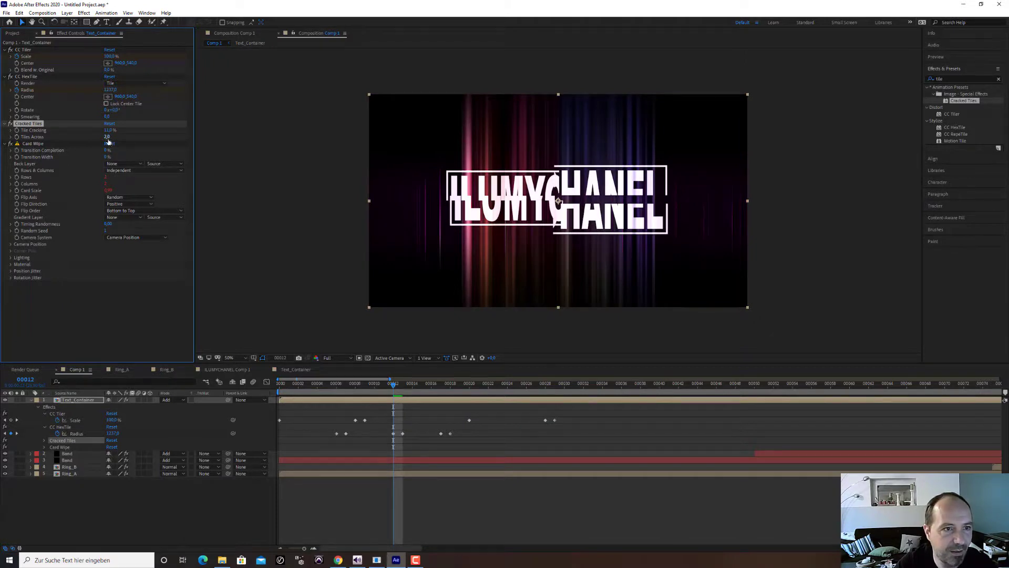
pyautogui.moveTo(109, 131); pyautogui.dragTo(67, 127)
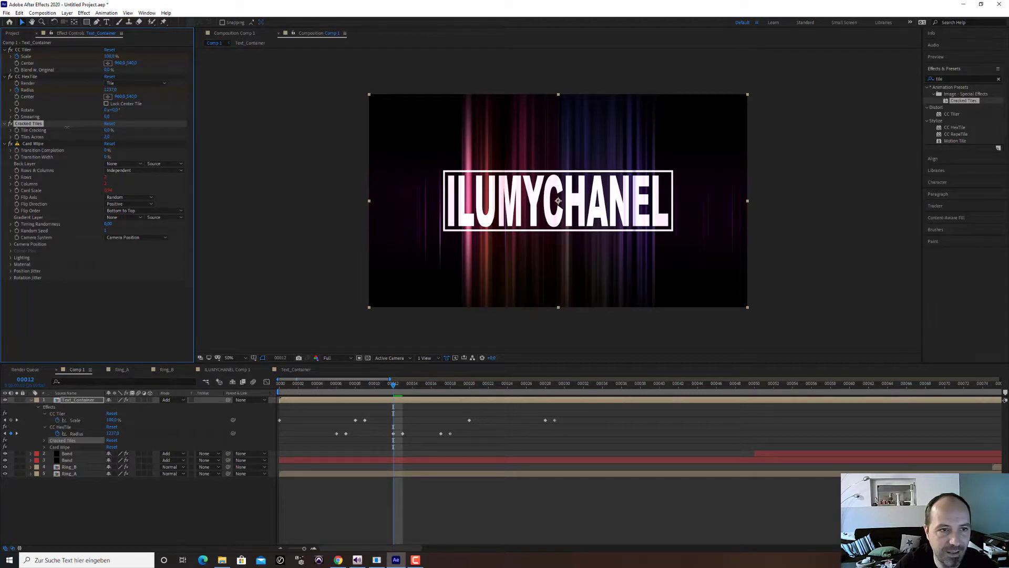
pyautogui.moveTo(67, 127)
pyautogui.mouseDown()
pyautogui.moveTo(112, 130)
pyautogui.moveTo(54, 134)
pyautogui.mouseUp()
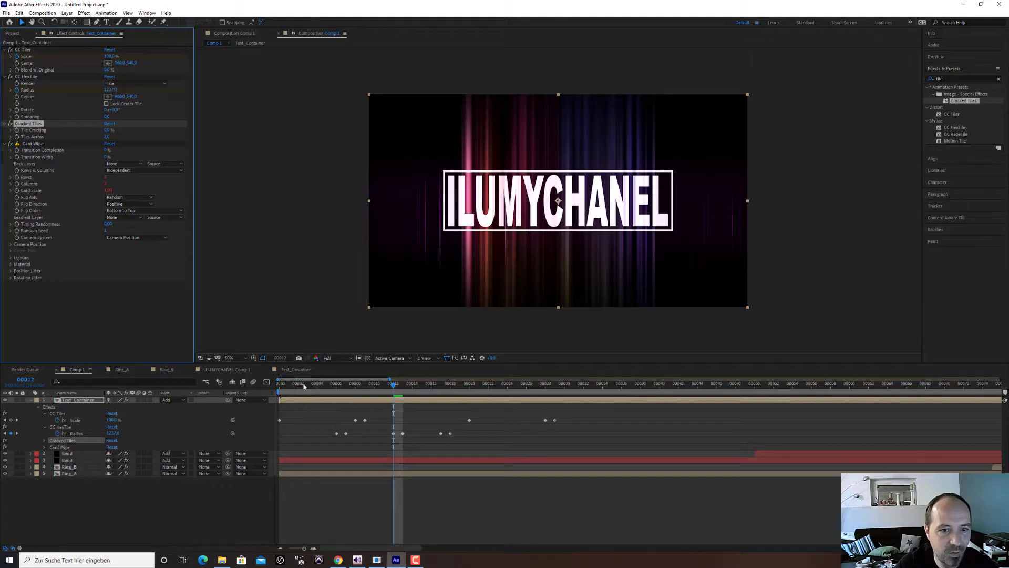
# - Keyframe Tile Cracking at 0% on frame 0 and 100% on frame 1
pyautogui.click(279, 384)
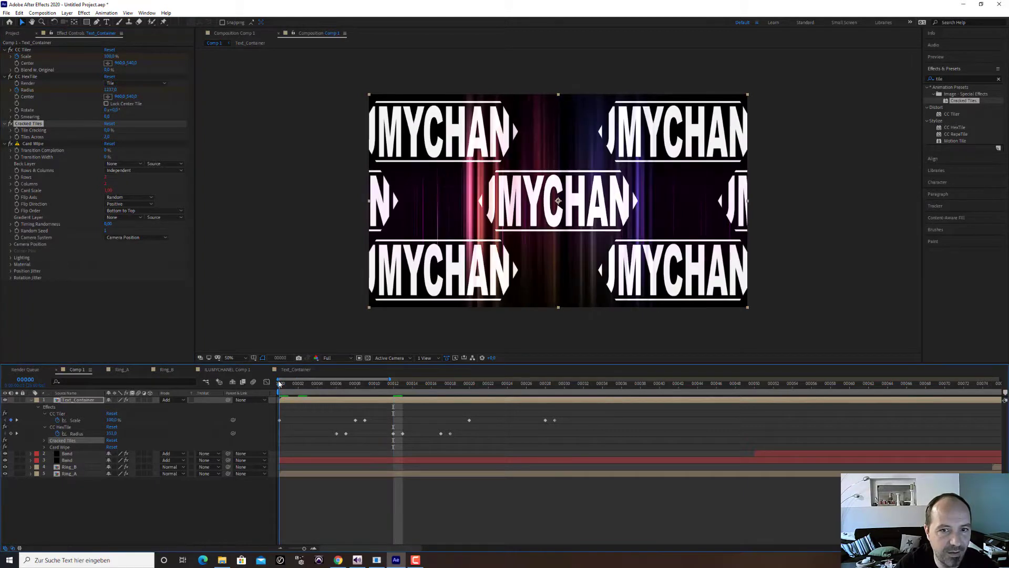
pyautogui.click(18, 131)
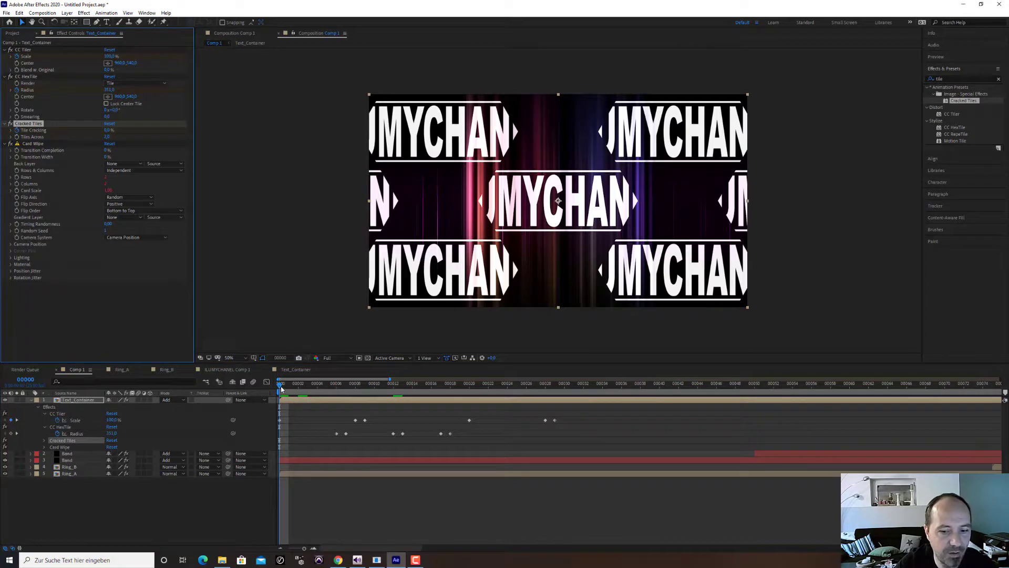
pyautogui.press('pagedown')
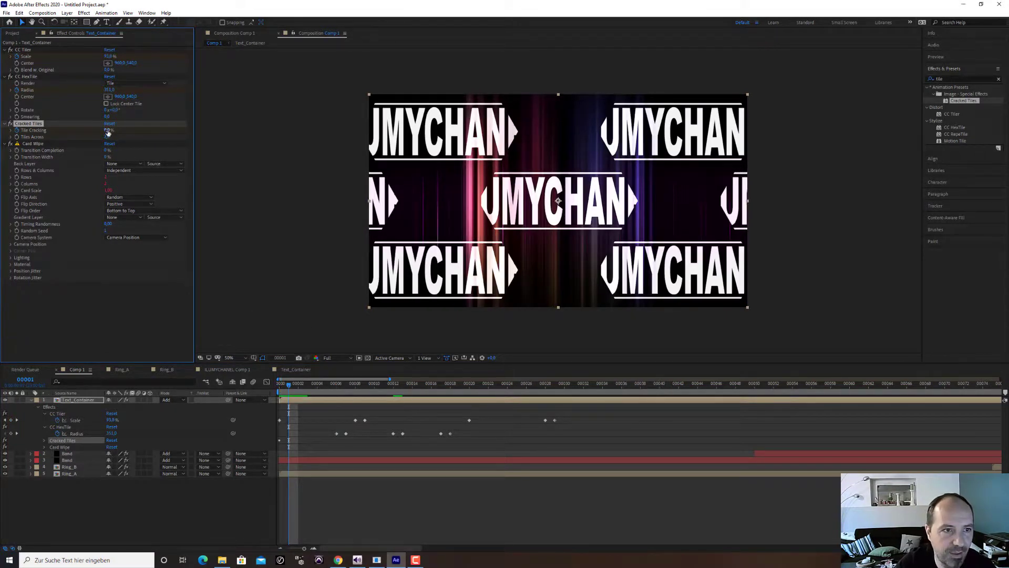
pyautogui.moveTo(108, 130); pyautogui.dragTo(145, 122)
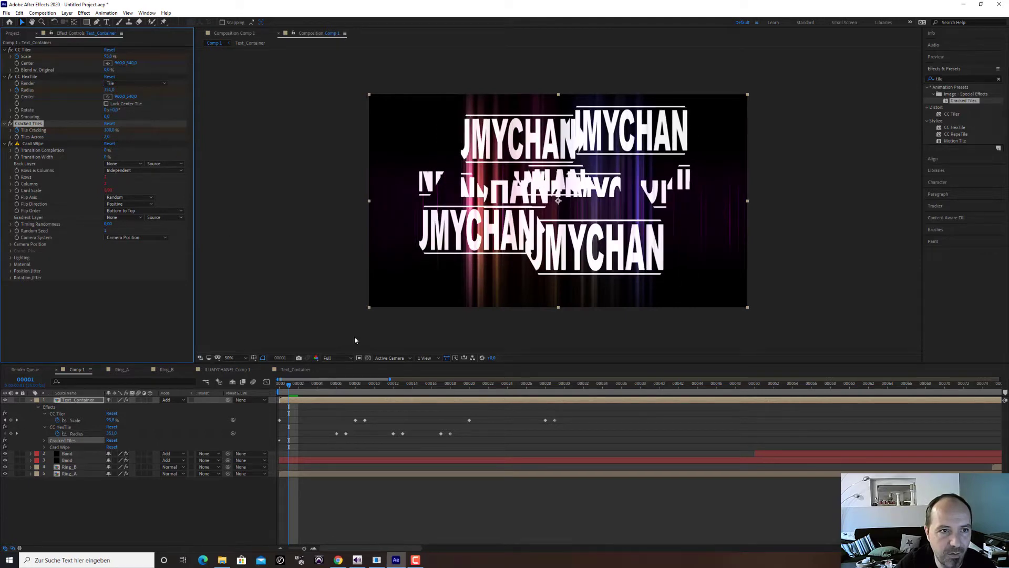
# - Return Tile Cracking to 0% with a keyframe on frame 6
pyautogui.press('pagedown')
pyautogui.press('pagedown')
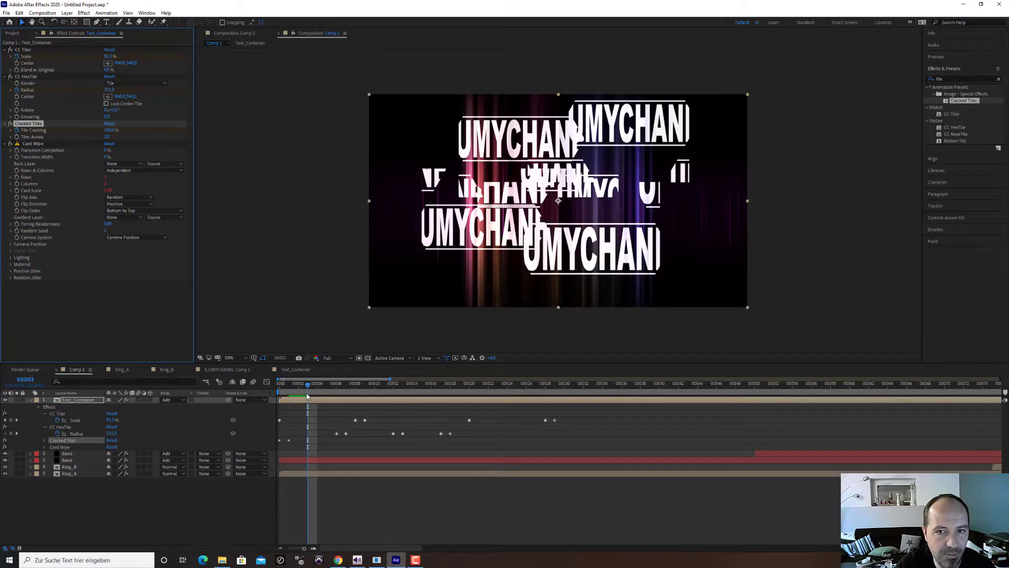
pyautogui.press('pagedown')
pyautogui.press('pagedown')
pyautogui.press('pagedown')
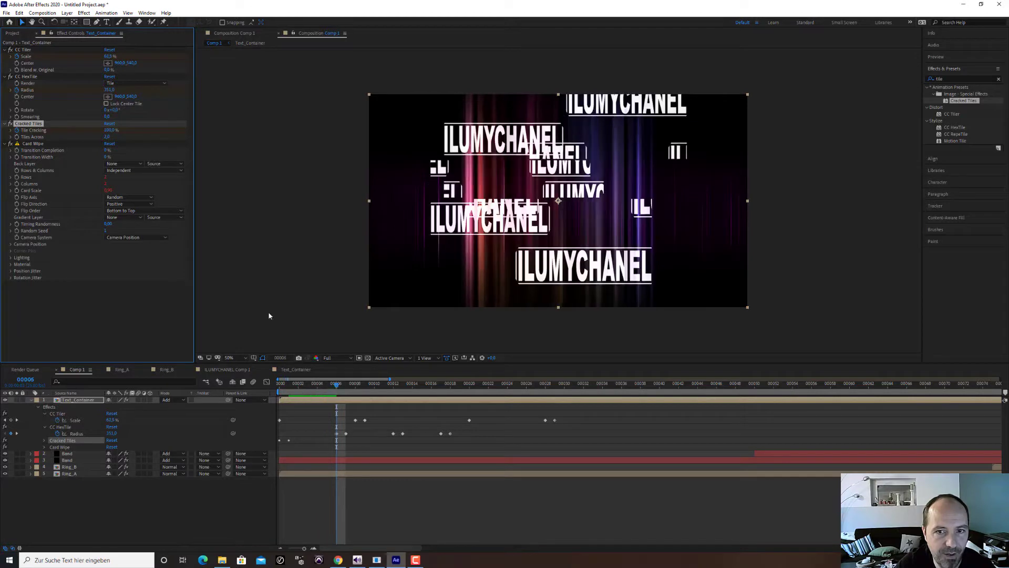
pyautogui.click(109, 130)
pyautogui.write('0')
pyautogui.press('Return')
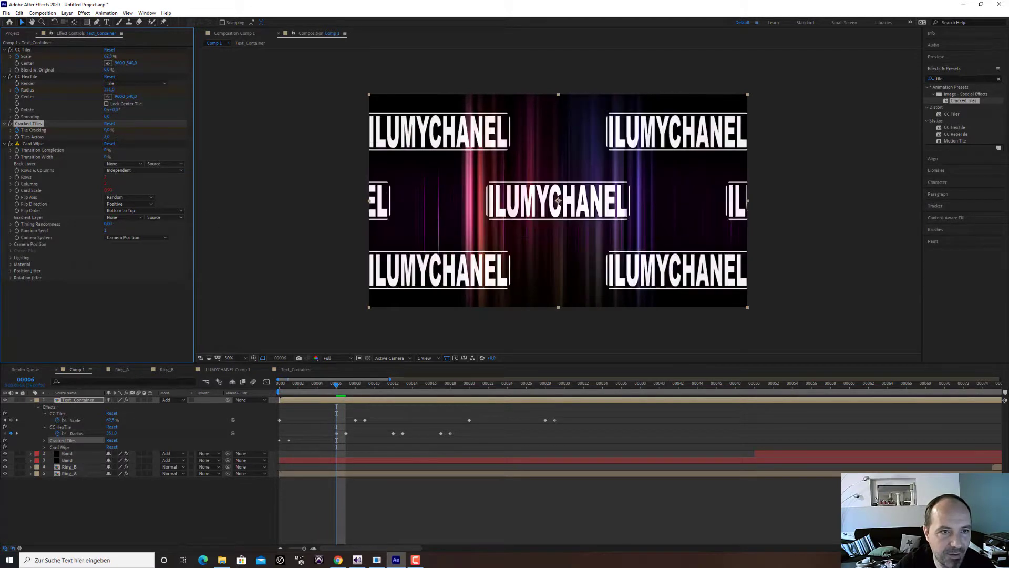
# - Reveal the Tile Cracking keyframes, hold 0% on frame 10 and set 74% on frame 11
pyautogui.moveTo(336, 387); pyautogui.dragTo(378, 384)
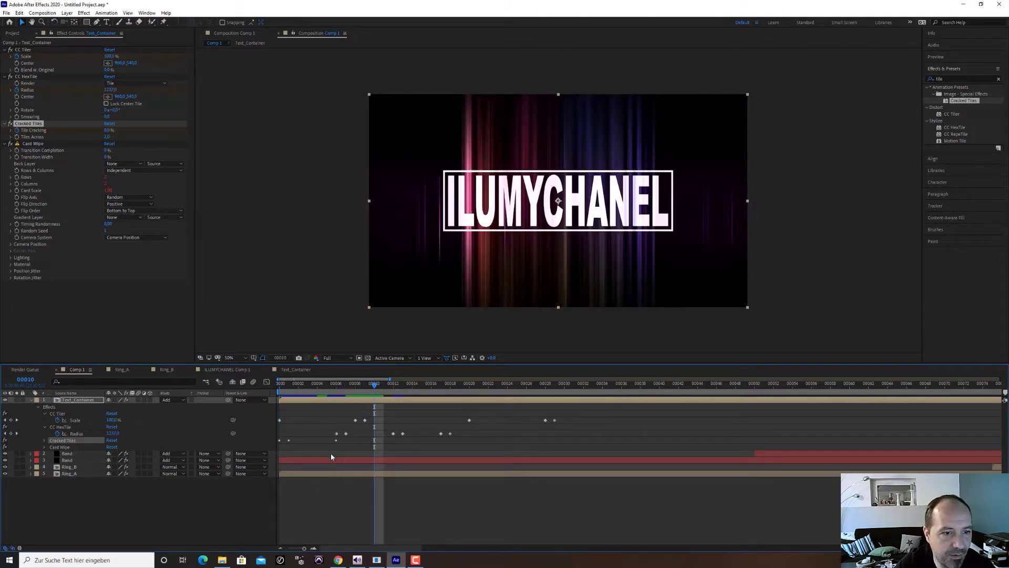
pyautogui.press('u')
pyautogui.press('u')
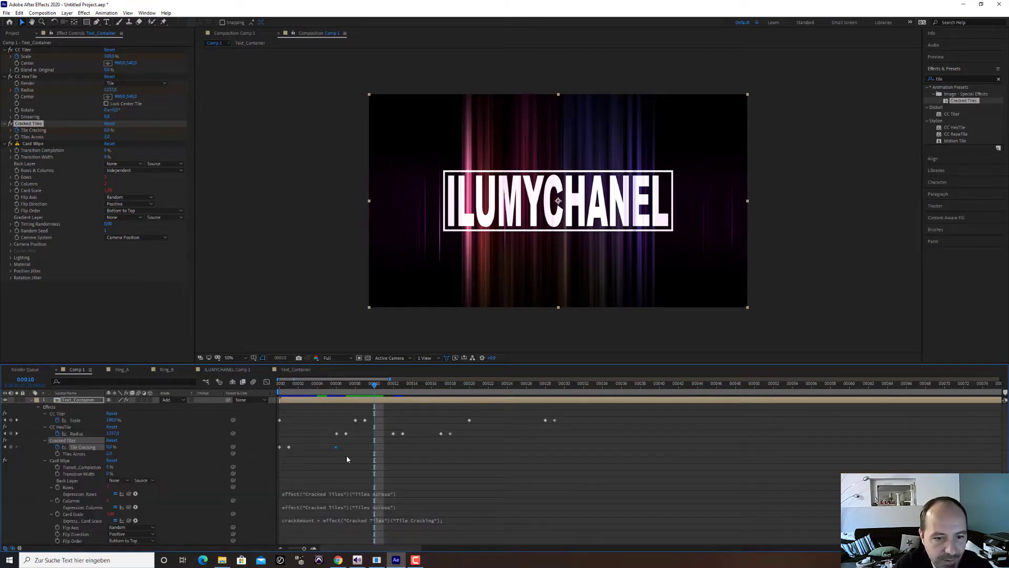
pyautogui.click(11, 447)
pyautogui.press('pagedown')
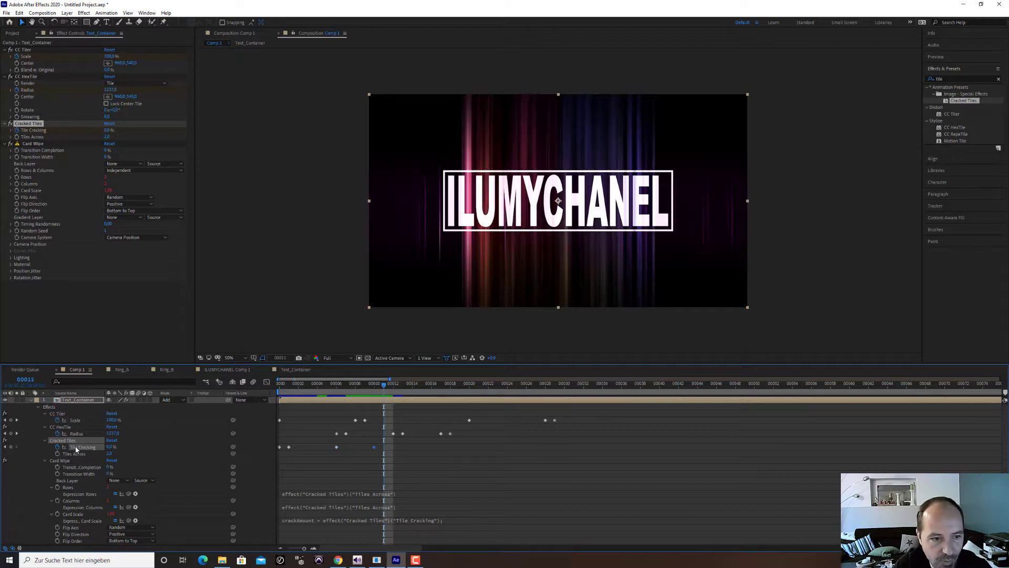
pyautogui.moveTo(109, 447)
pyautogui.mouseDown()
pyautogui.moveTo(58, 444)
pyautogui.moveTo(104, 453)
pyautogui.mouseUp()
# - Hold Tile Cracking at 74% with a keyframe on frame 19 and set it to 0% on frame 20
pyautogui.press('space')
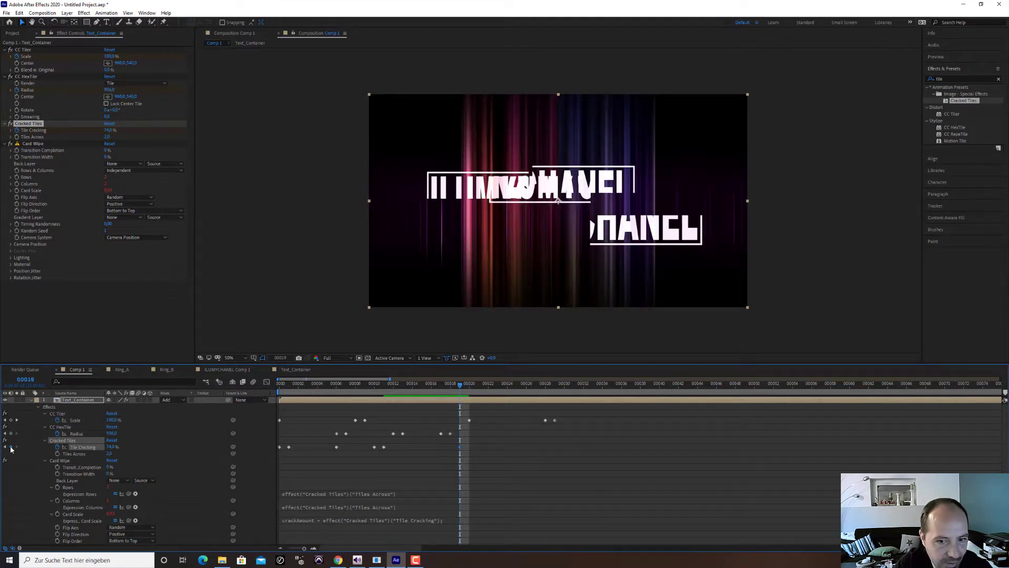
pyautogui.press('pagedown')
pyautogui.moveTo(108, 447); pyautogui.dragTo(77, 447)
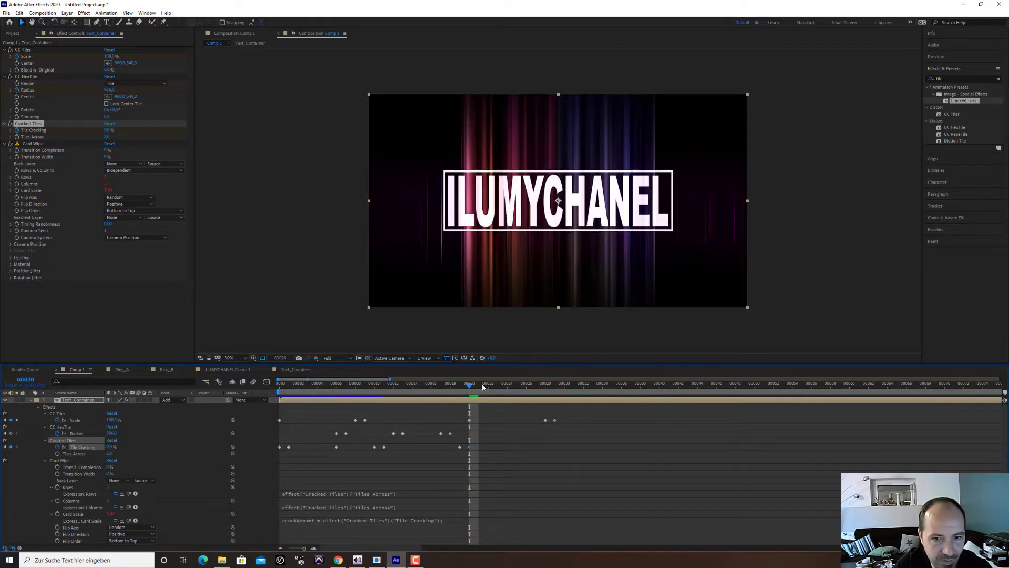
# - Play back the combined tile glitch animation of the title from frame 0
pyautogui.moveTo(470, 387); pyautogui.dragTo(228, 389)
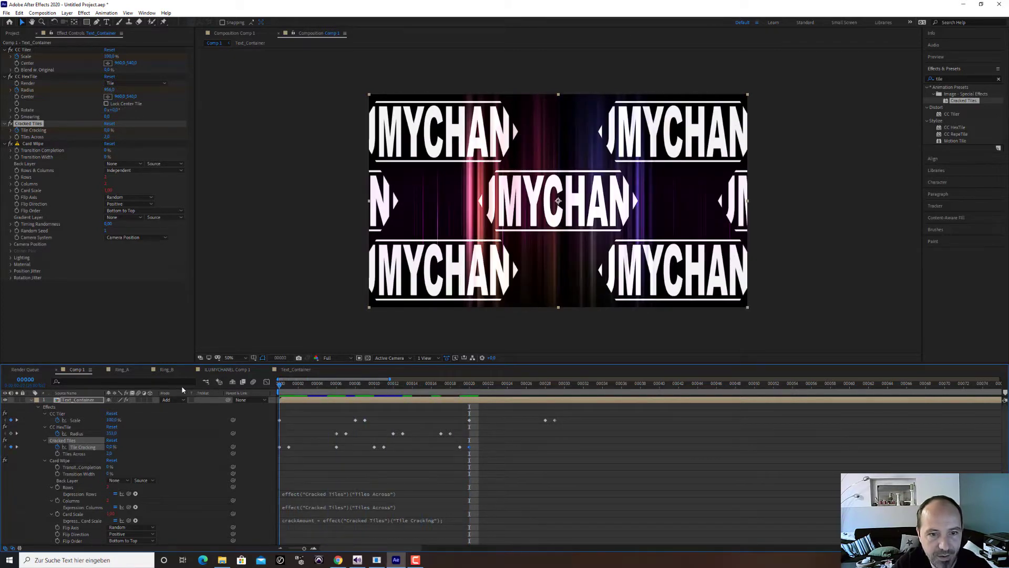
pyautogui.press('space')
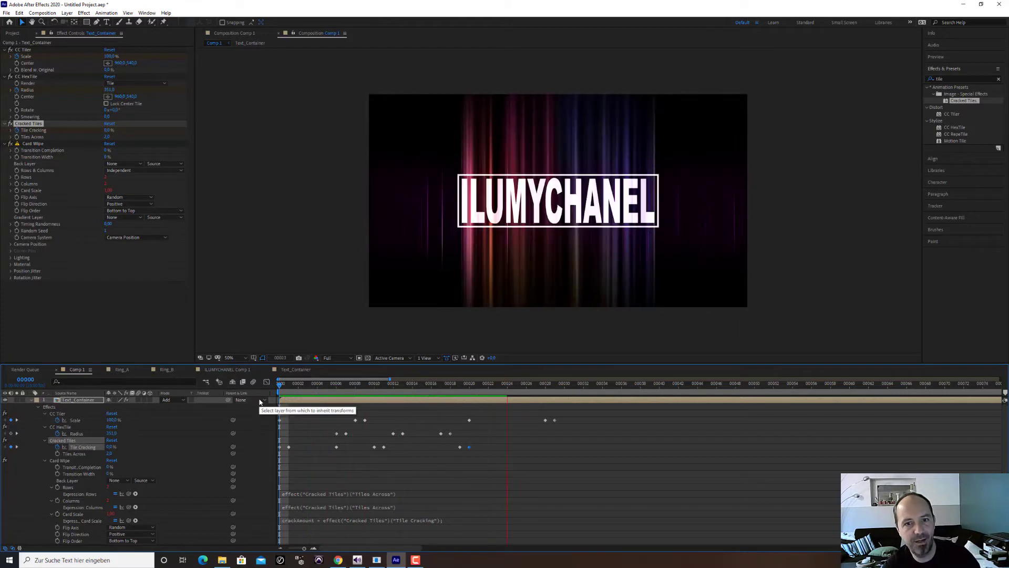
pyautogui.press('space')
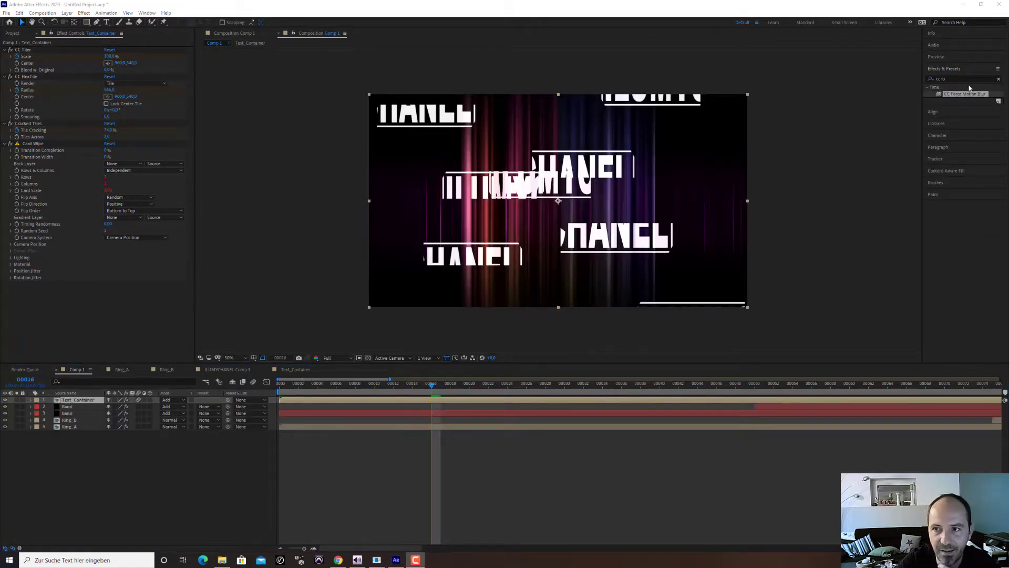
# - Apply CC Force Motion Blur to the Text_Container layer and set its Motion Blur Samples to 32
pyautogui.moveTo(958, 96); pyautogui.dragTo(740, 204)
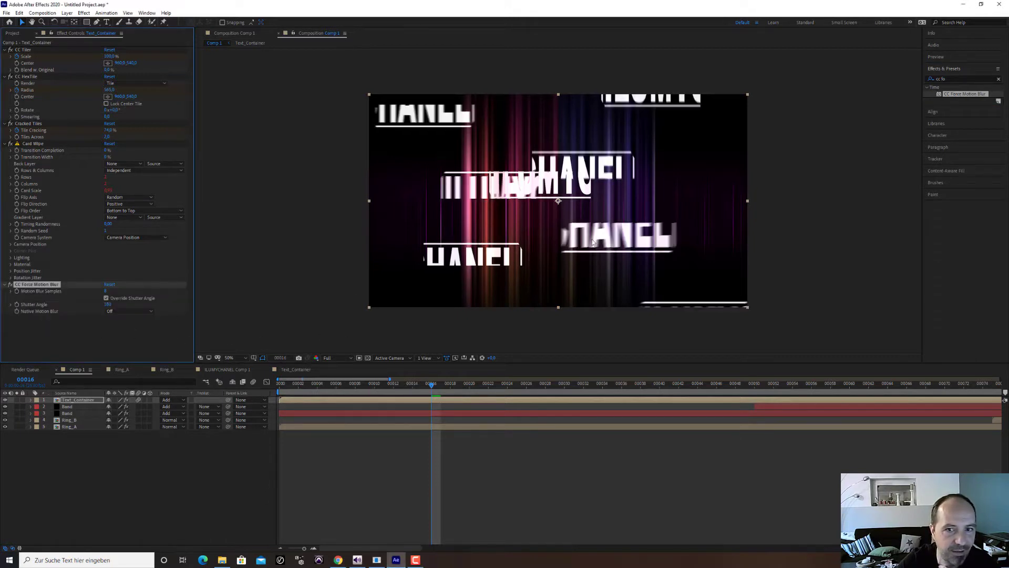
pyautogui.press('pagedown')
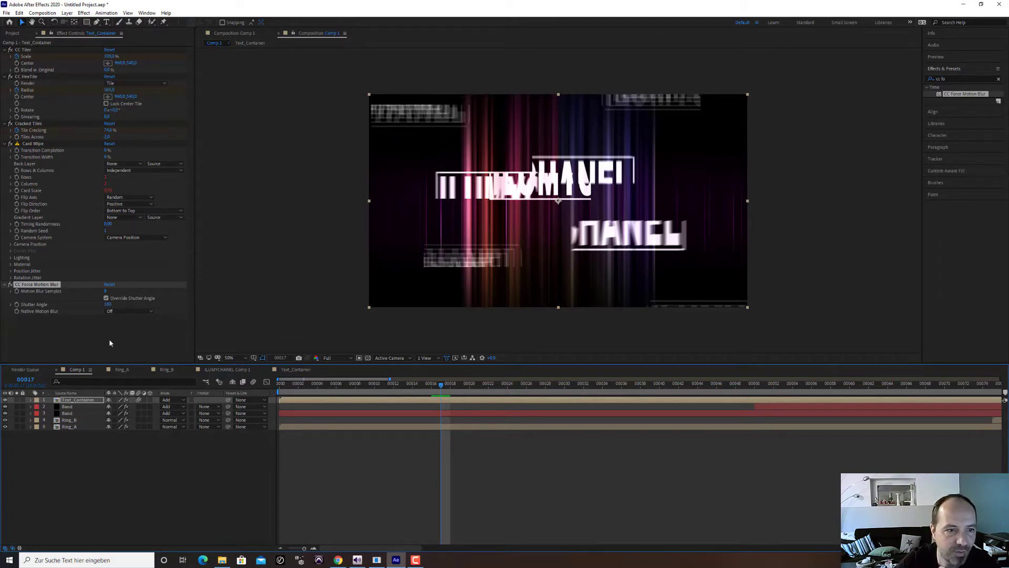
pyautogui.click(106, 292)
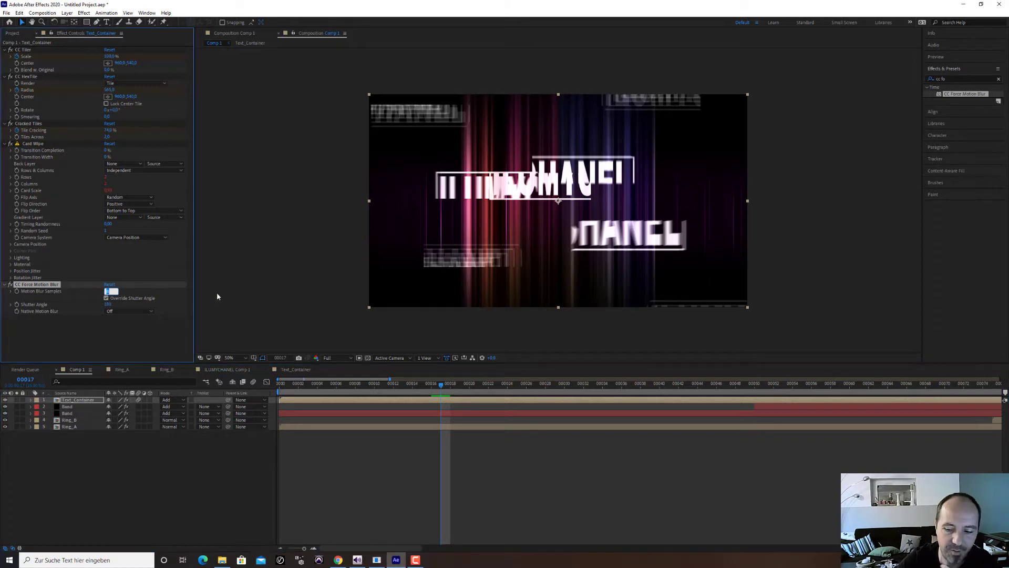
pyautogui.write('32')
pyautogui.press('Return')
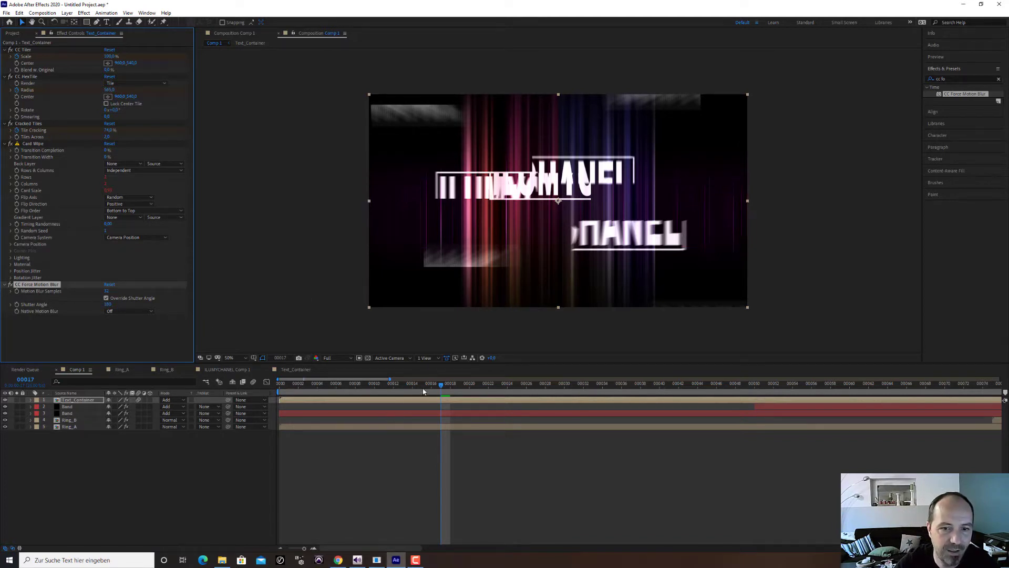
# - Play back the motion-blurred title glitch from frame 0
pyautogui.moveTo(366, 383); pyautogui.dragTo(279, 384)
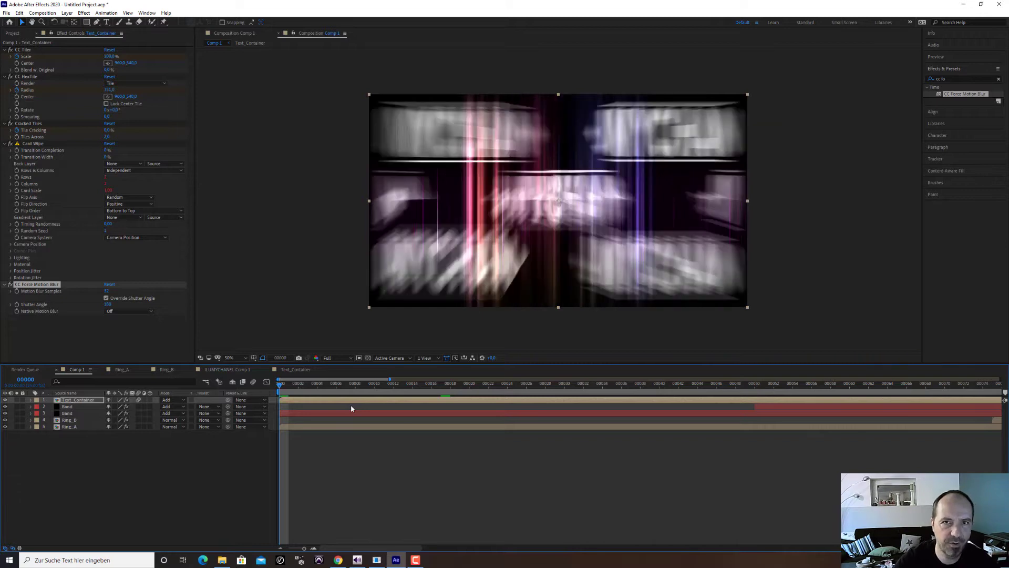
pyautogui.click(360, 433)
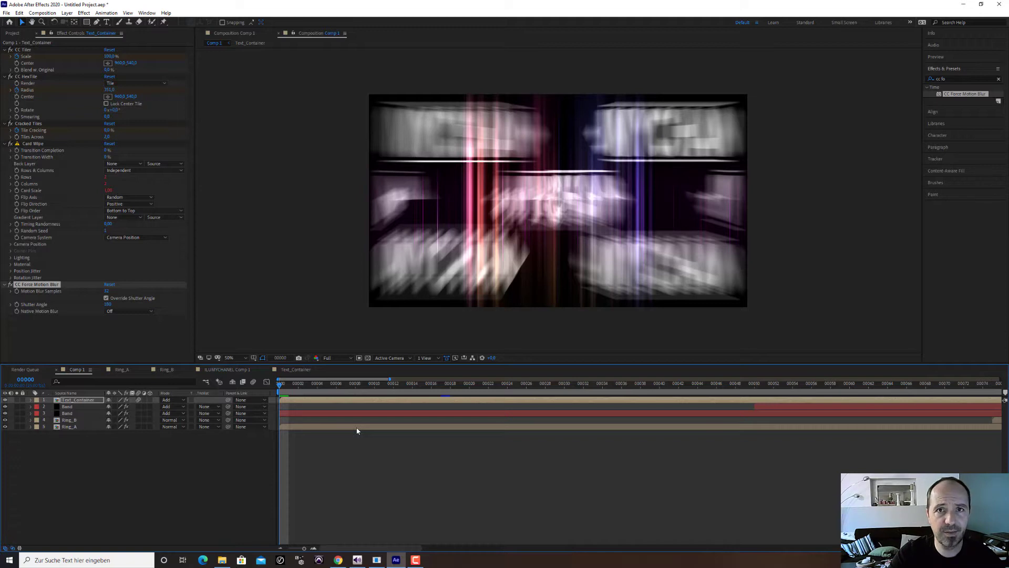
pyautogui.press('space')
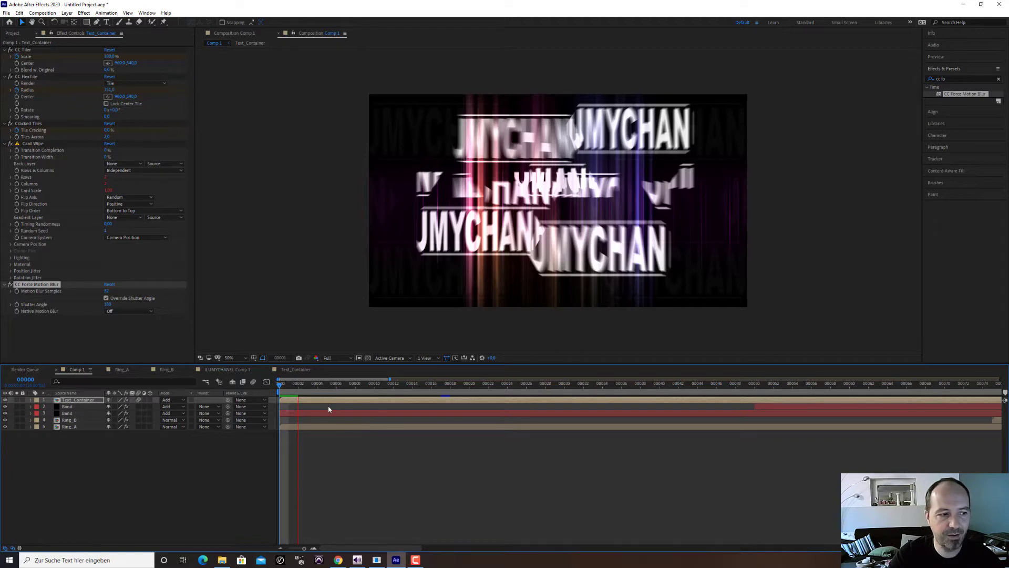
pyautogui.press('space')
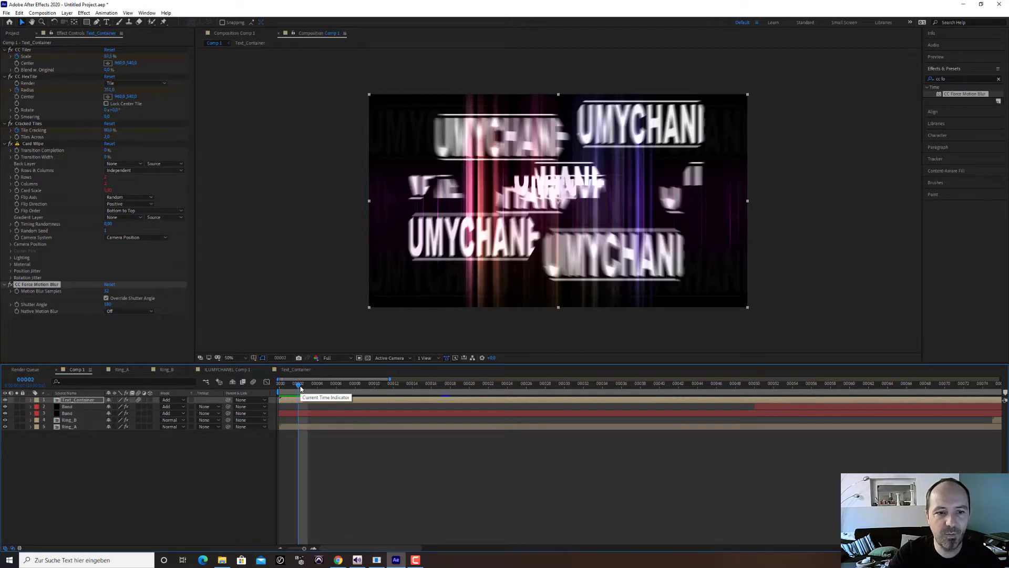
# - Try a CC Force Motion Blur Shutter Angle of 360 on the title at frame 0
pyautogui.moveTo(299, 386); pyautogui.dragTo(274, 388)
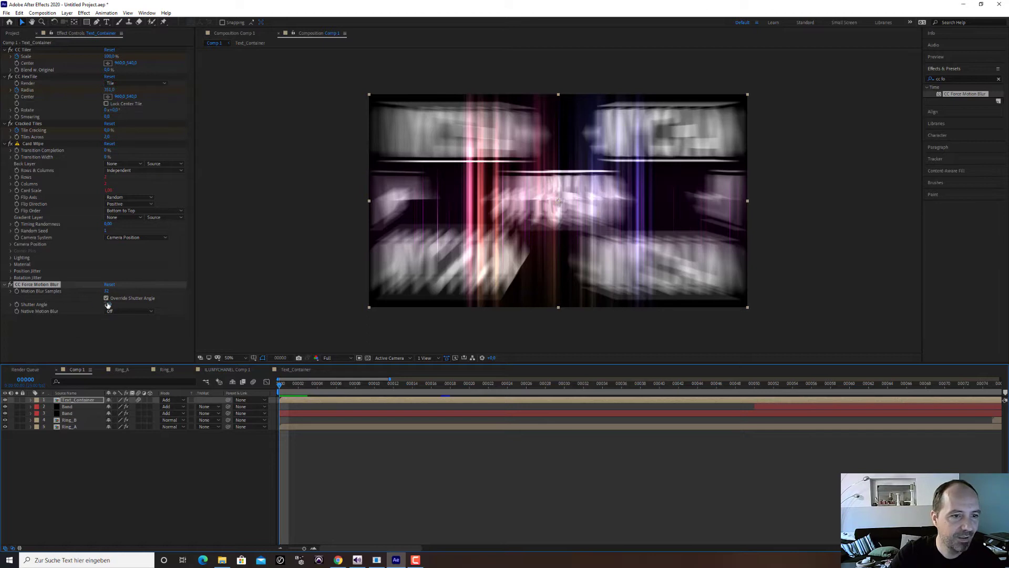
pyautogui.moveTo(108, 305); pyautogui.dragTo(143, 304)
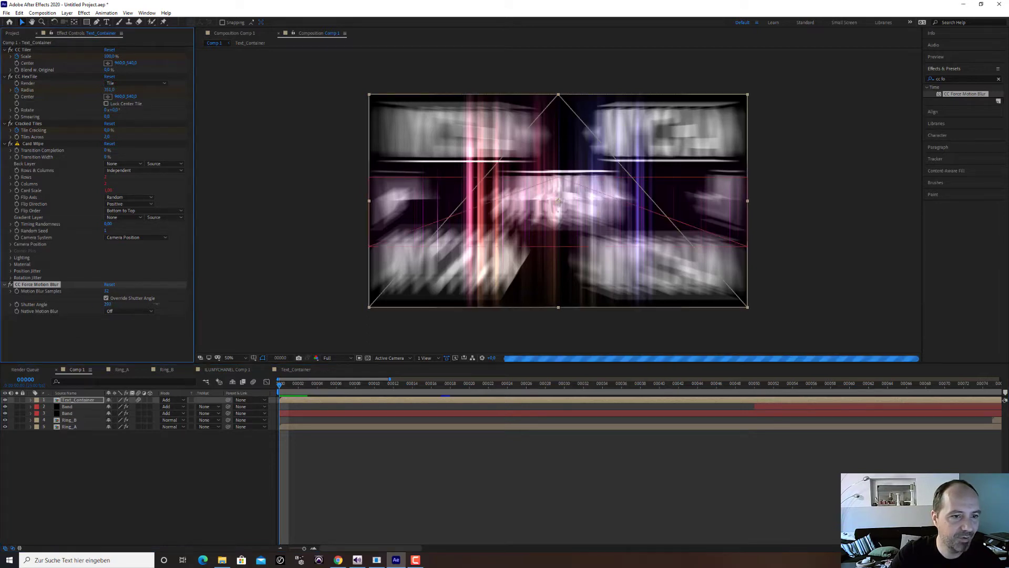
pyautogui.click(108, 304)
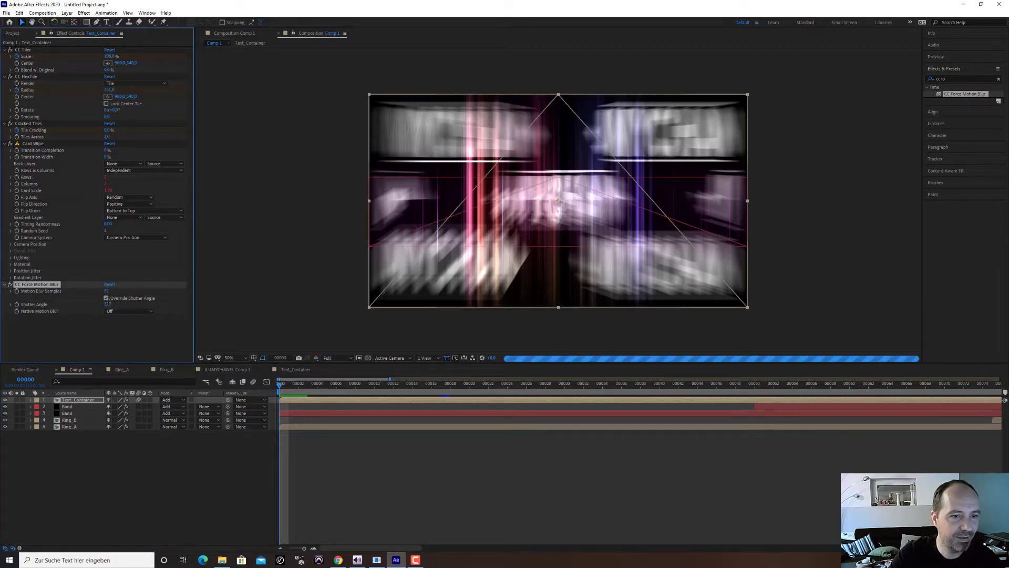
pyautogui.write('360')
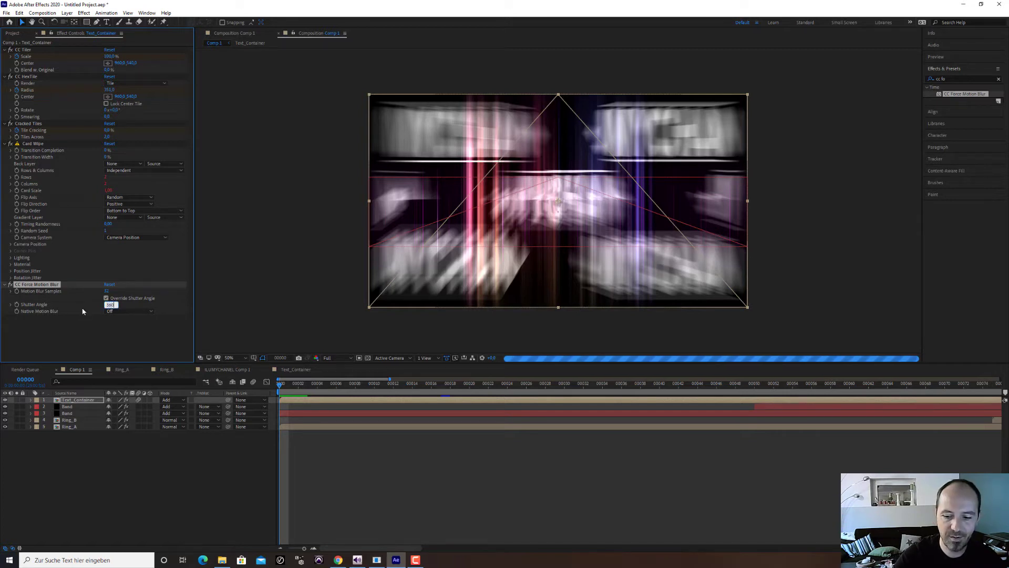
pyautogui.press('Return')
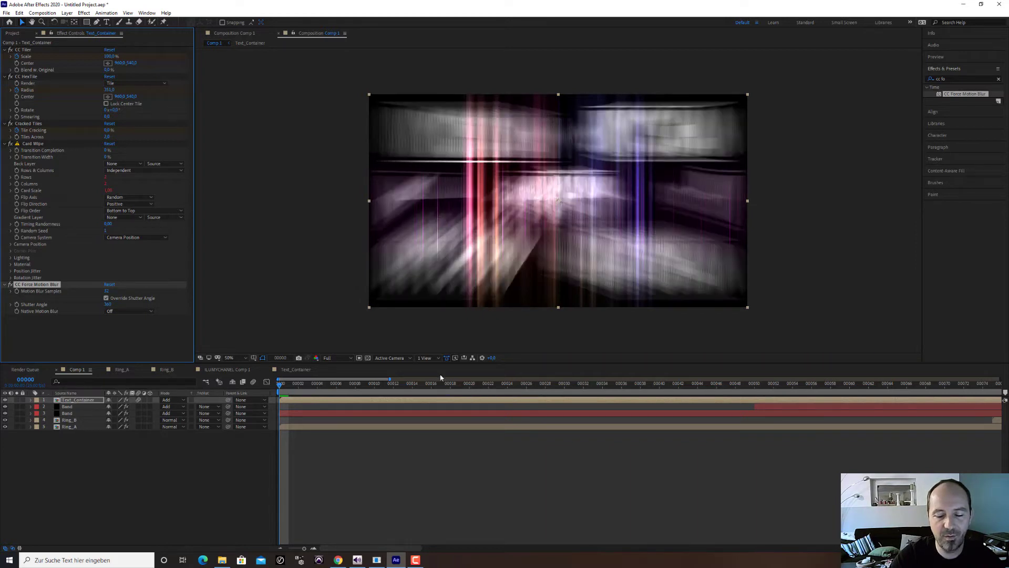
# - Set the CC Force Motion Blur Shutter Angle to 60 and check the title on frames 8 and 25
pyautogui.click(110, 304)
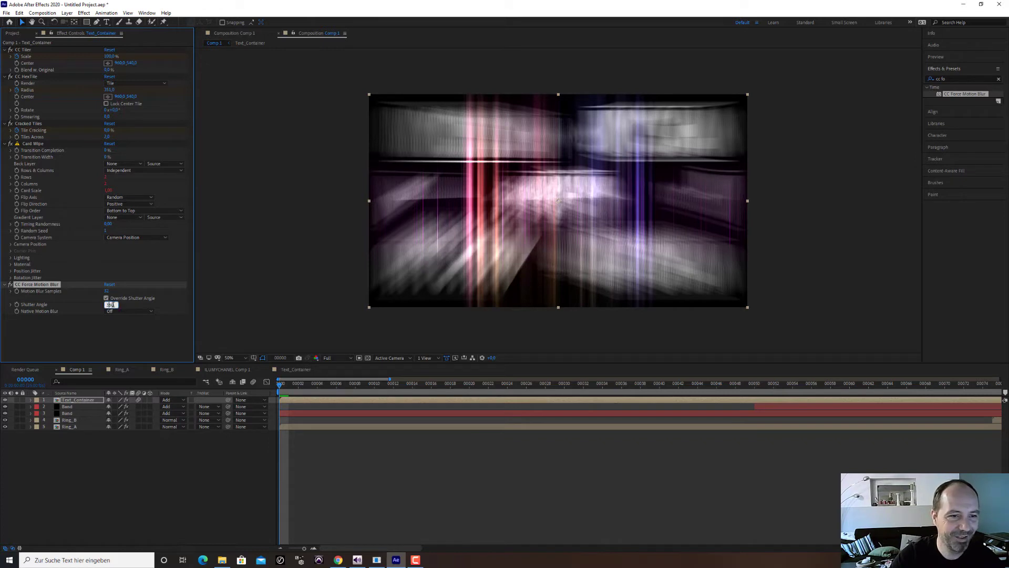
pyautogui.moveTo(118, 306); pyautogui.dragTo(65, 307)
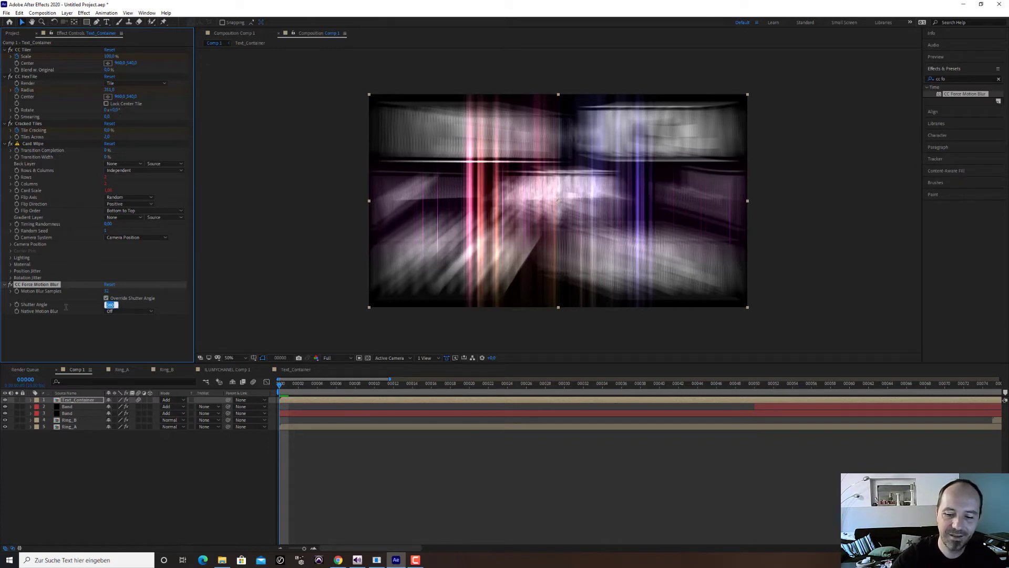
pyautogui.write('60')
pyautogui.press('Return')
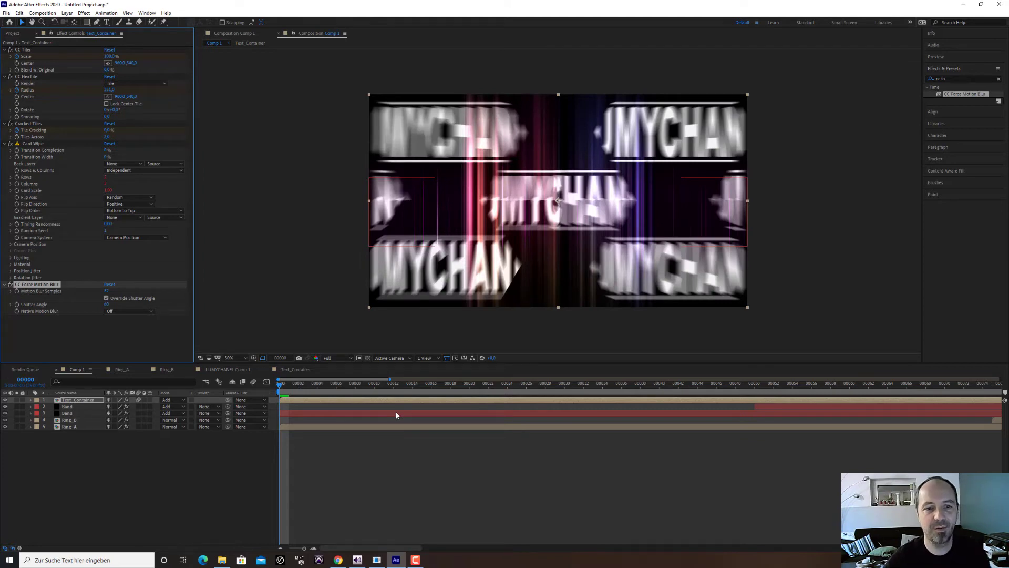
pyautogui.click(357, 385)
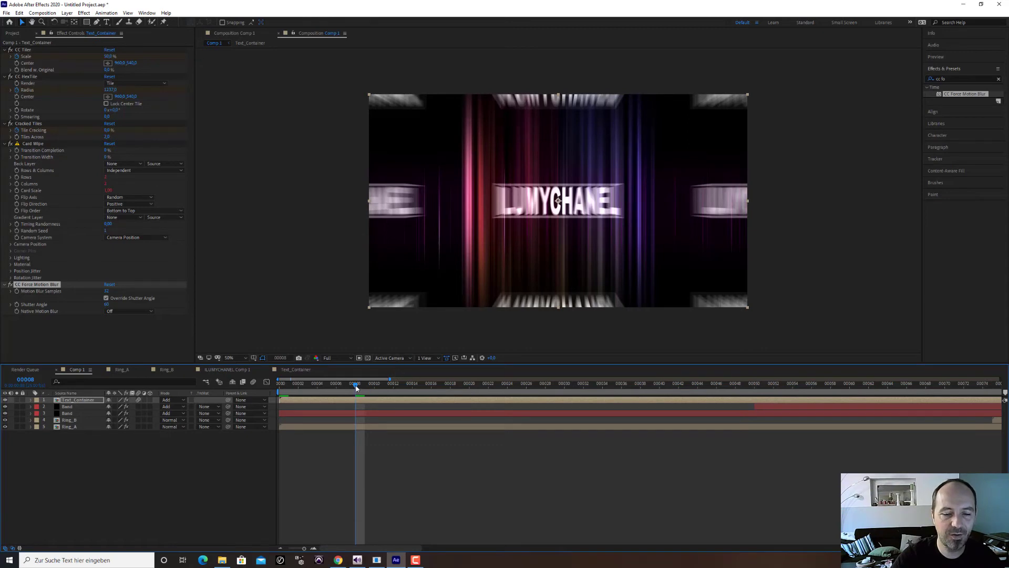
pyautogui.click(518, 387)
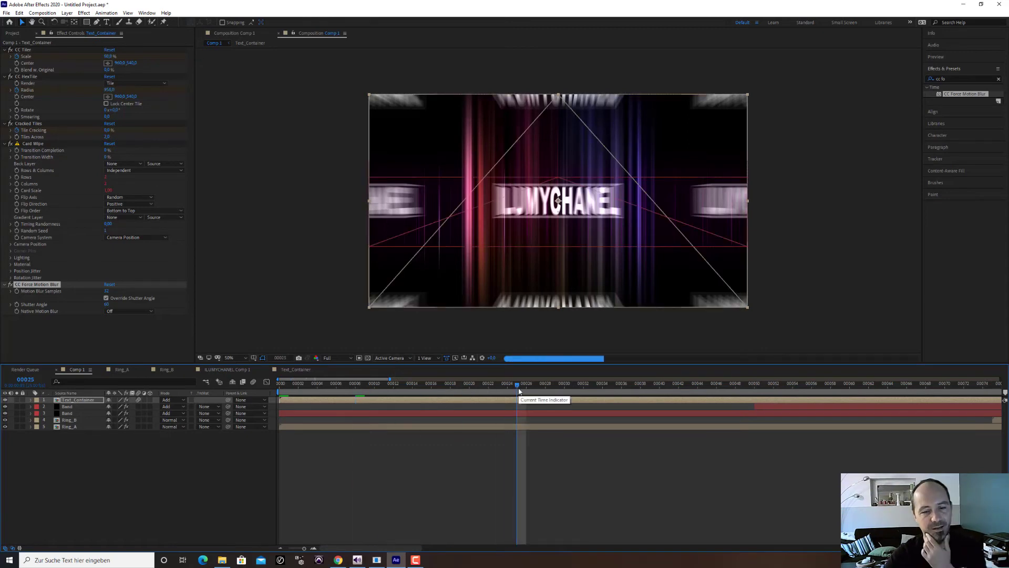